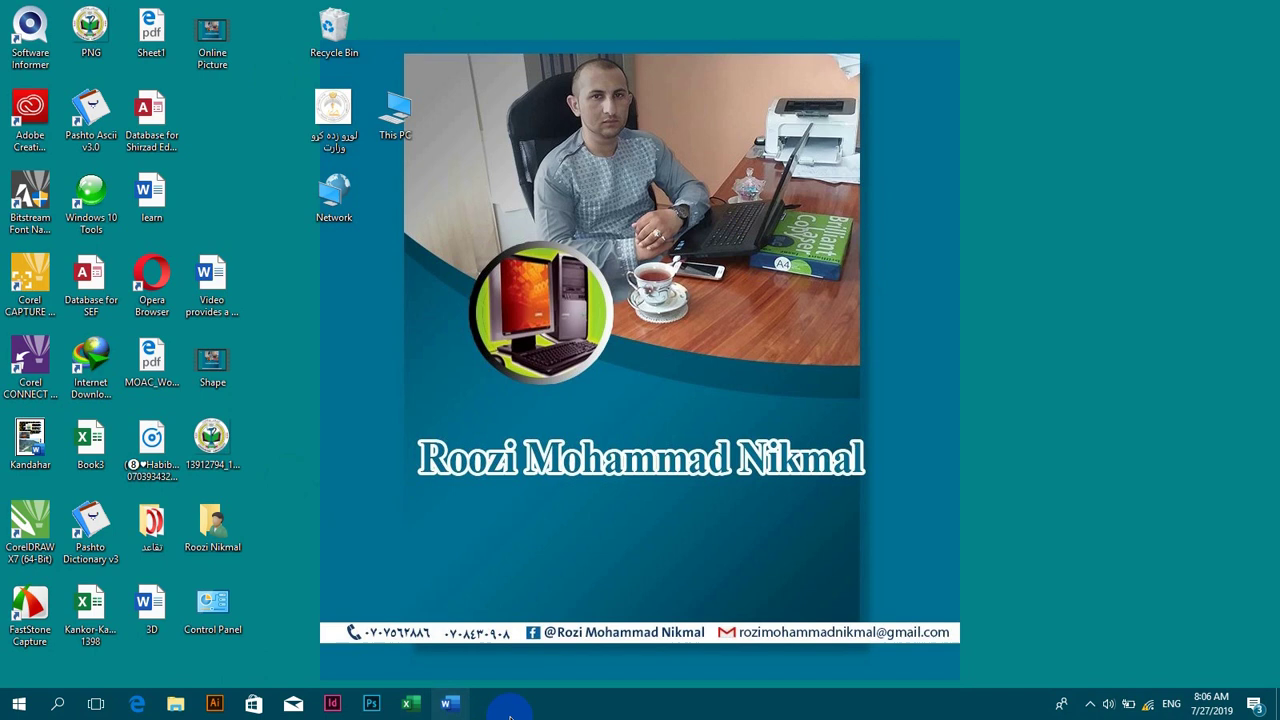
Launch Word from the taskbar and create a blank document, Document1
click(450, 706)
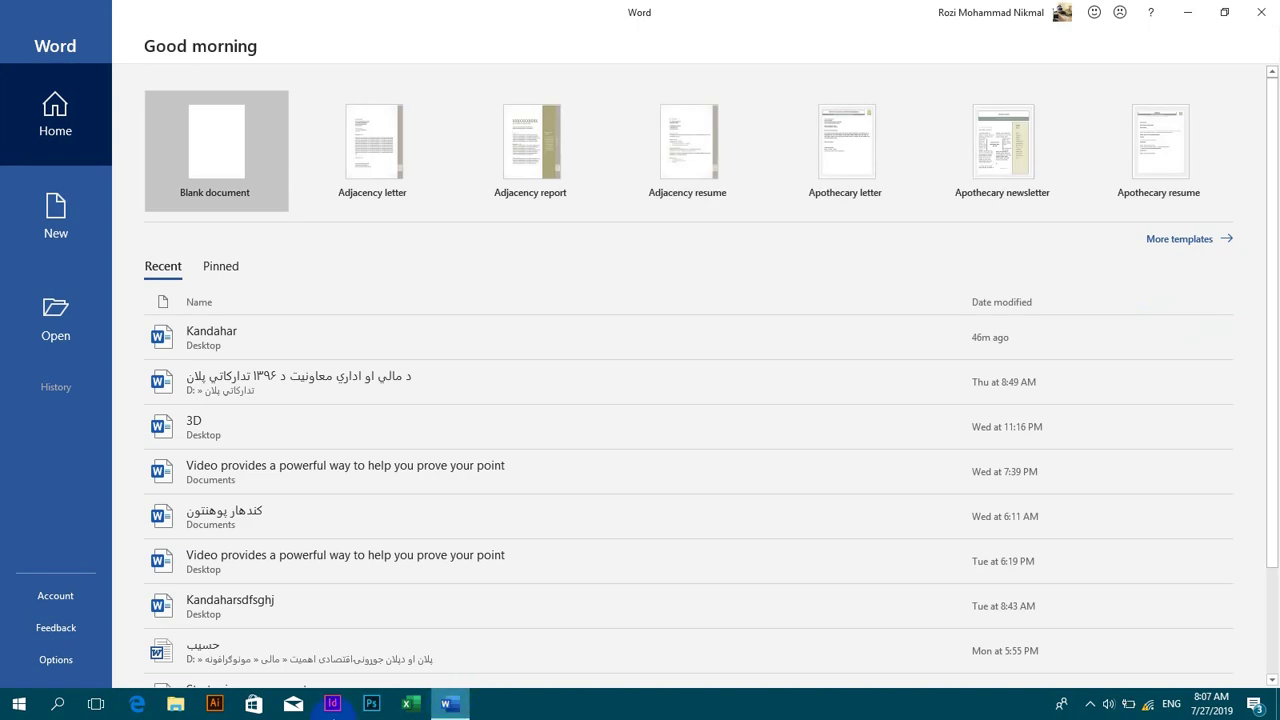
click(237, 142)
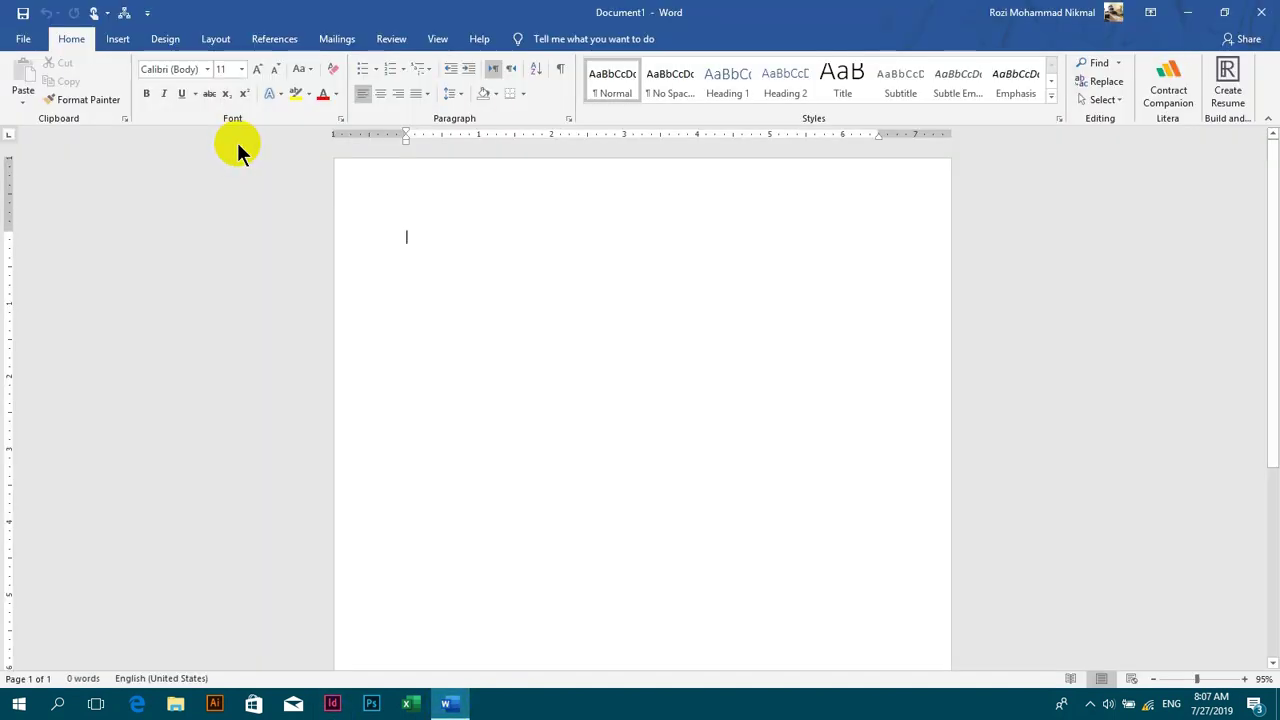
Set Document1 to A4 paper, Landscape orientation and Narrow 0.5-inch margins
click(116, 44)
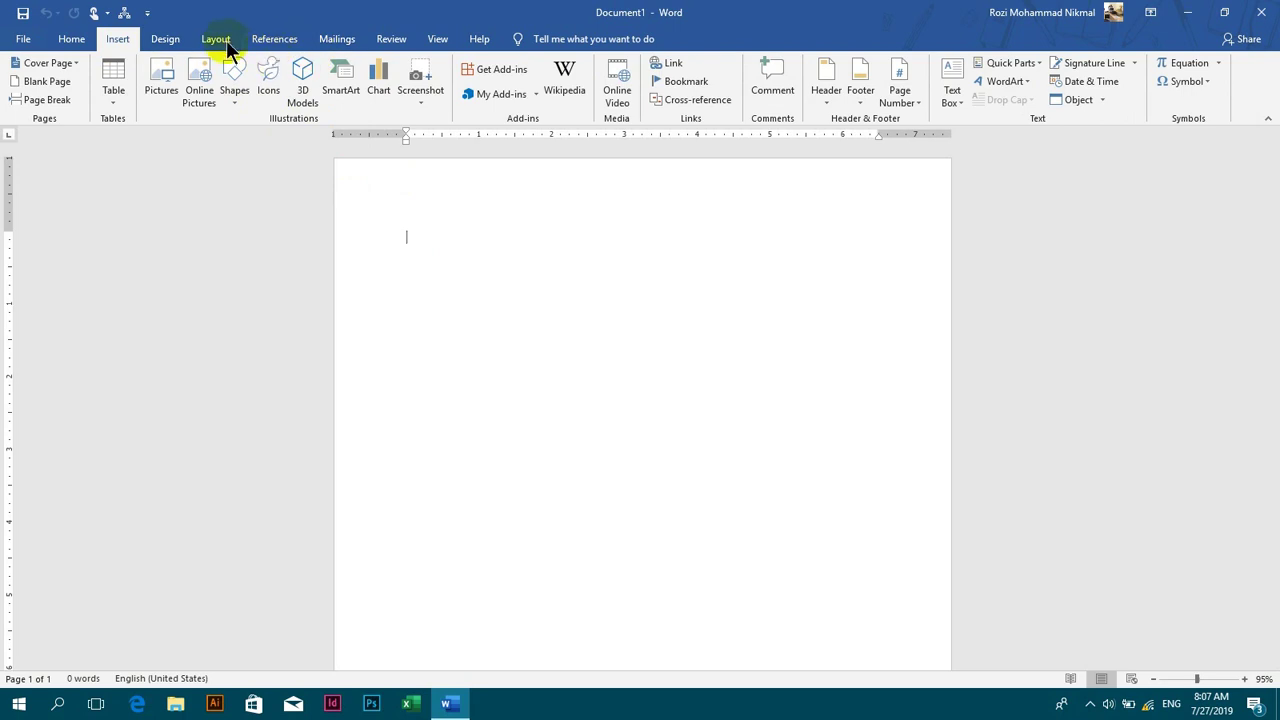
click(201, 44)
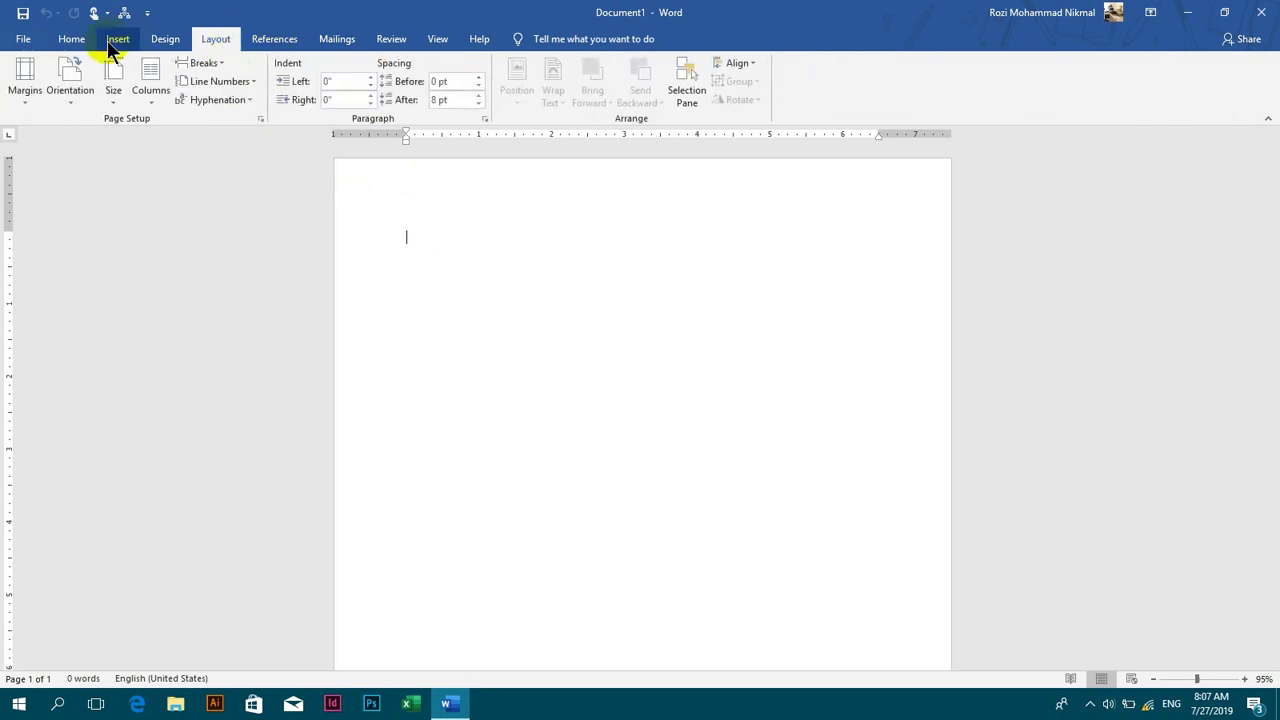
click(30, 42)
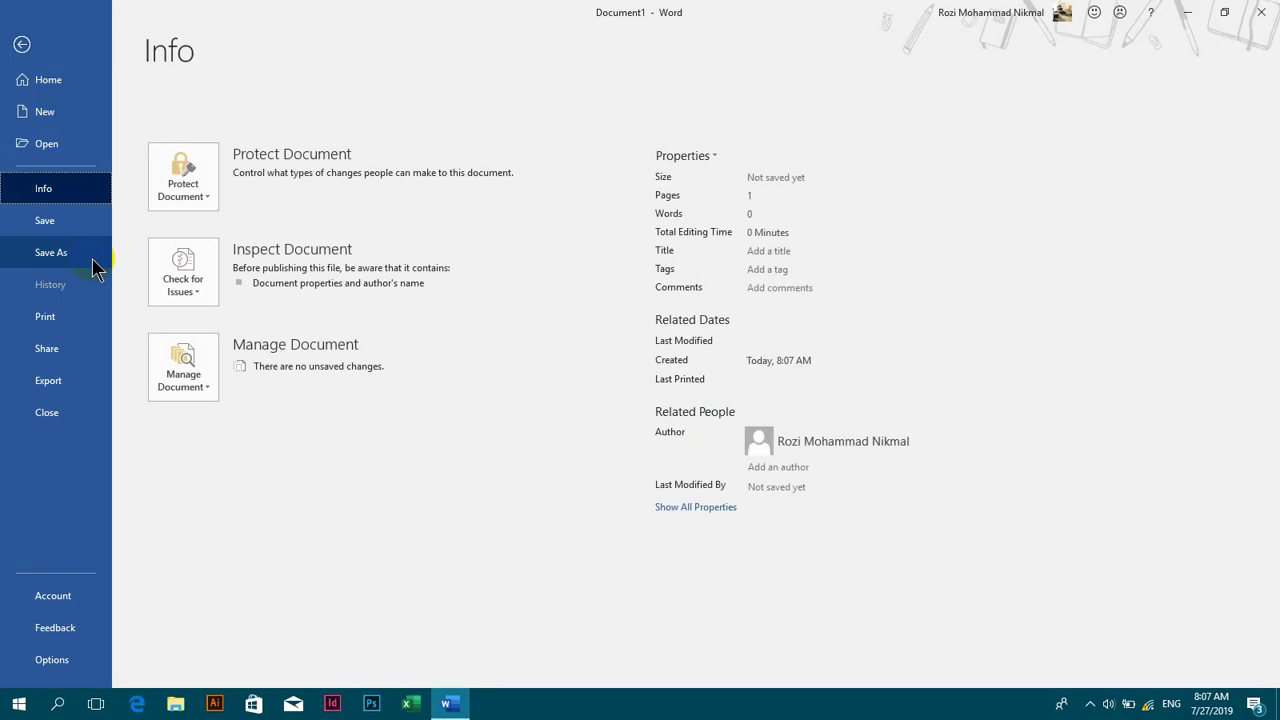
click(75, 316)
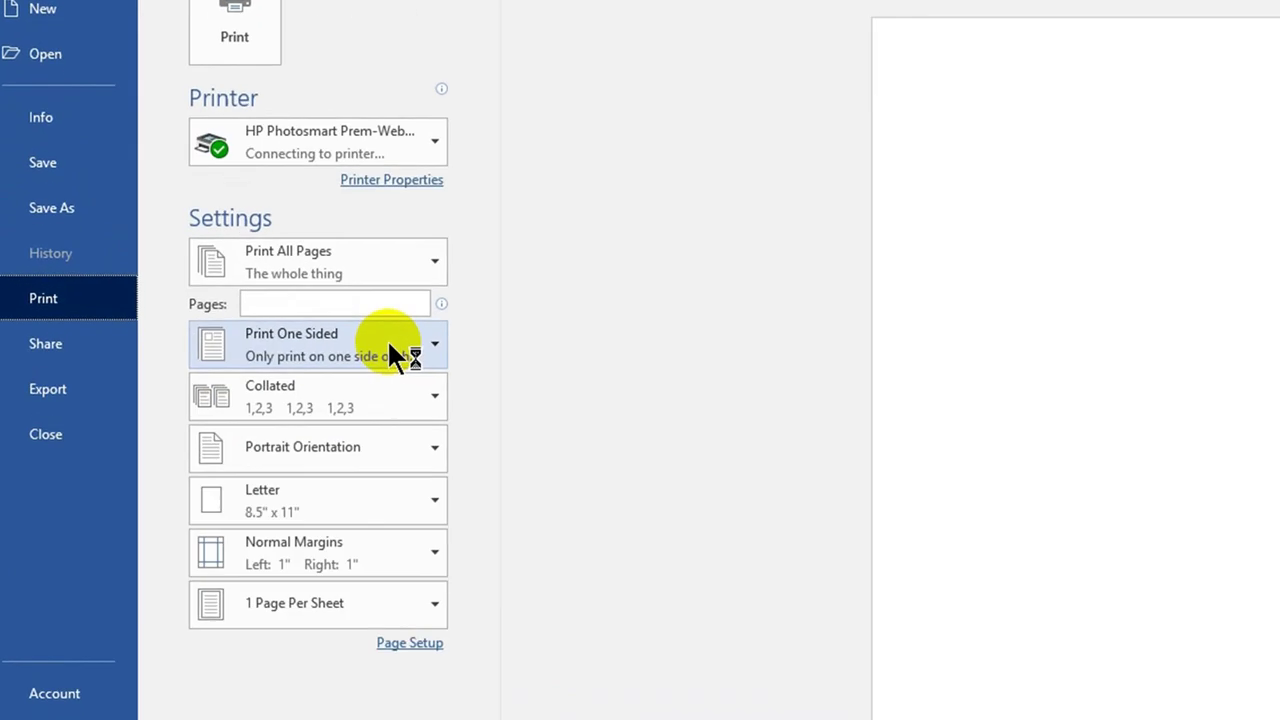
click(364, 506)
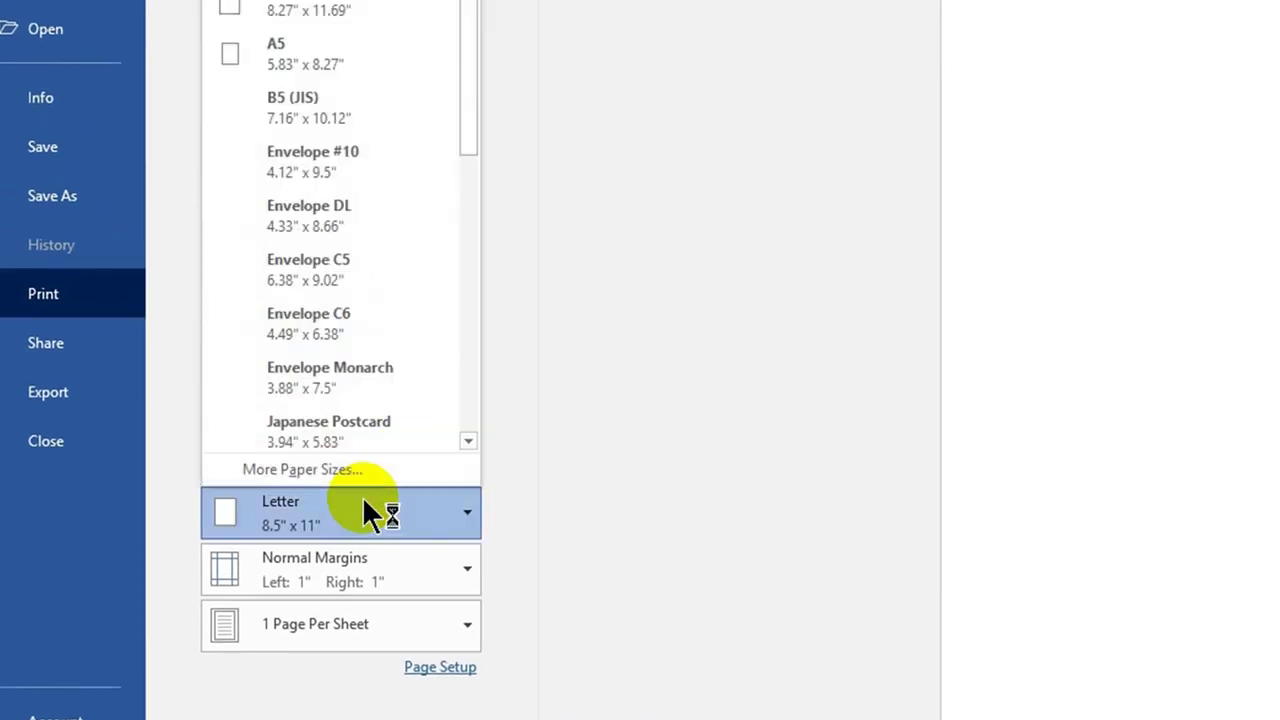
click(240, 15)
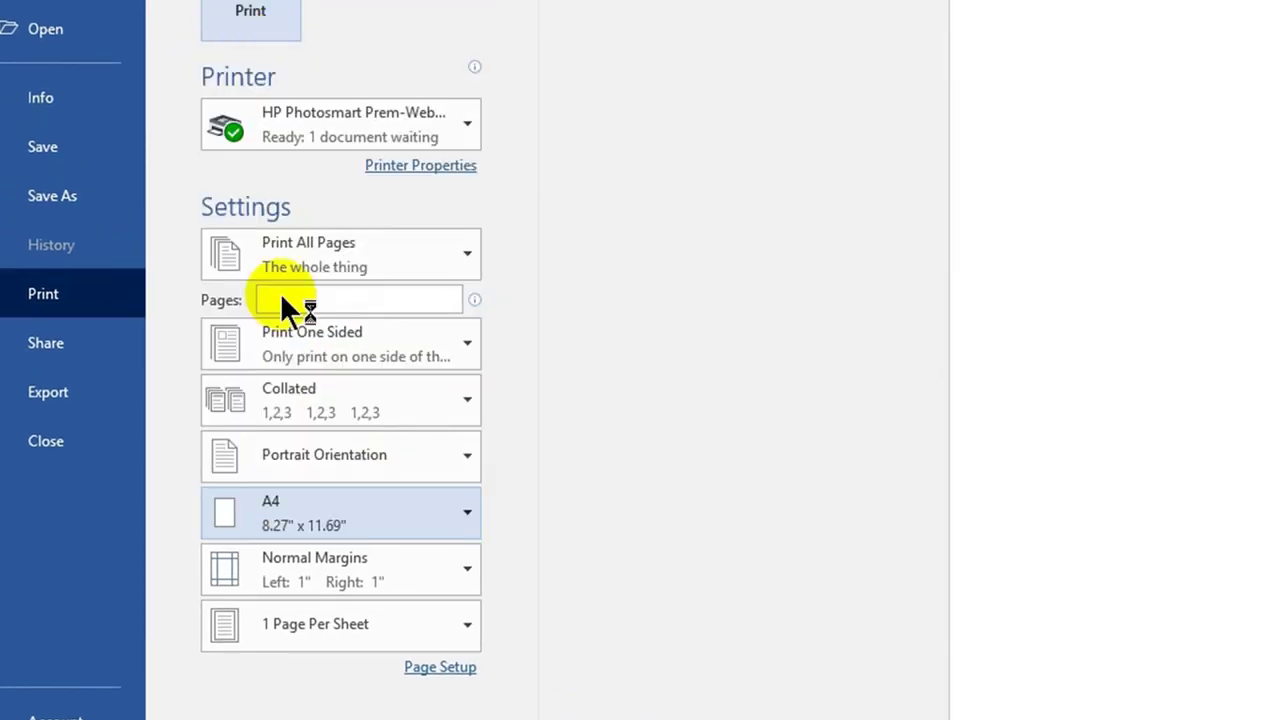
click(355, 450)
click(364, 539)
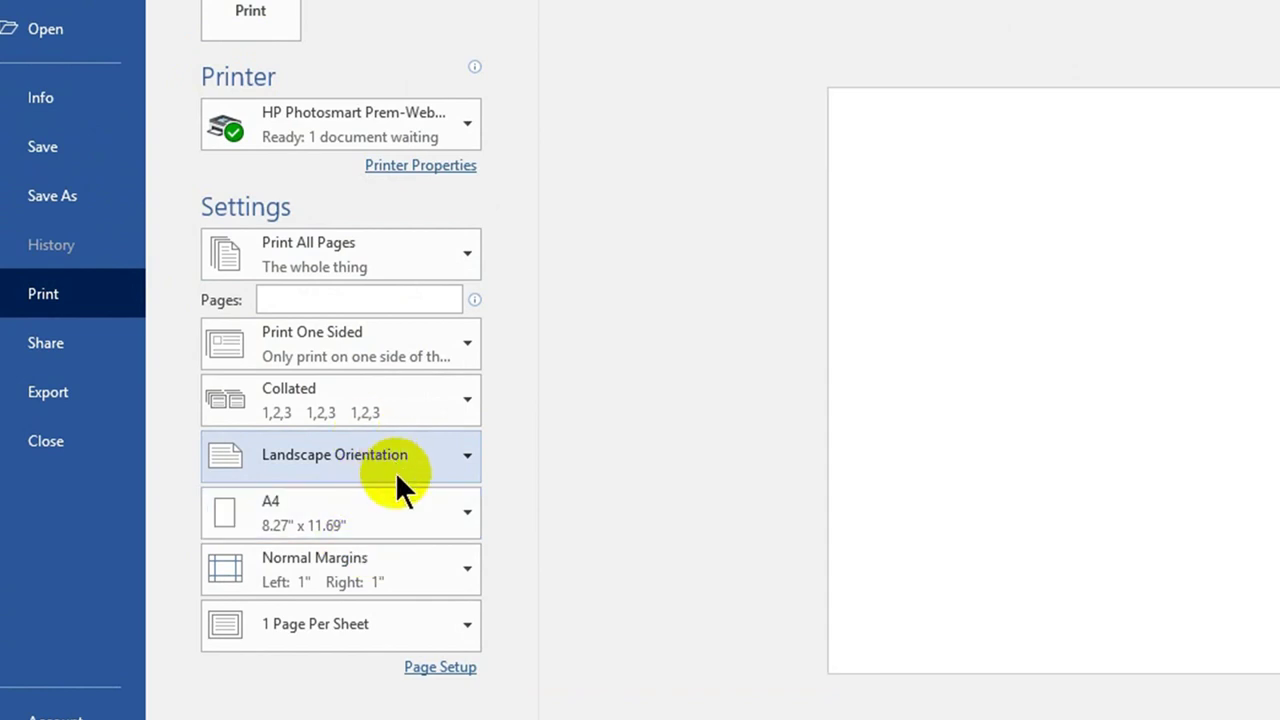
click(388, 567)
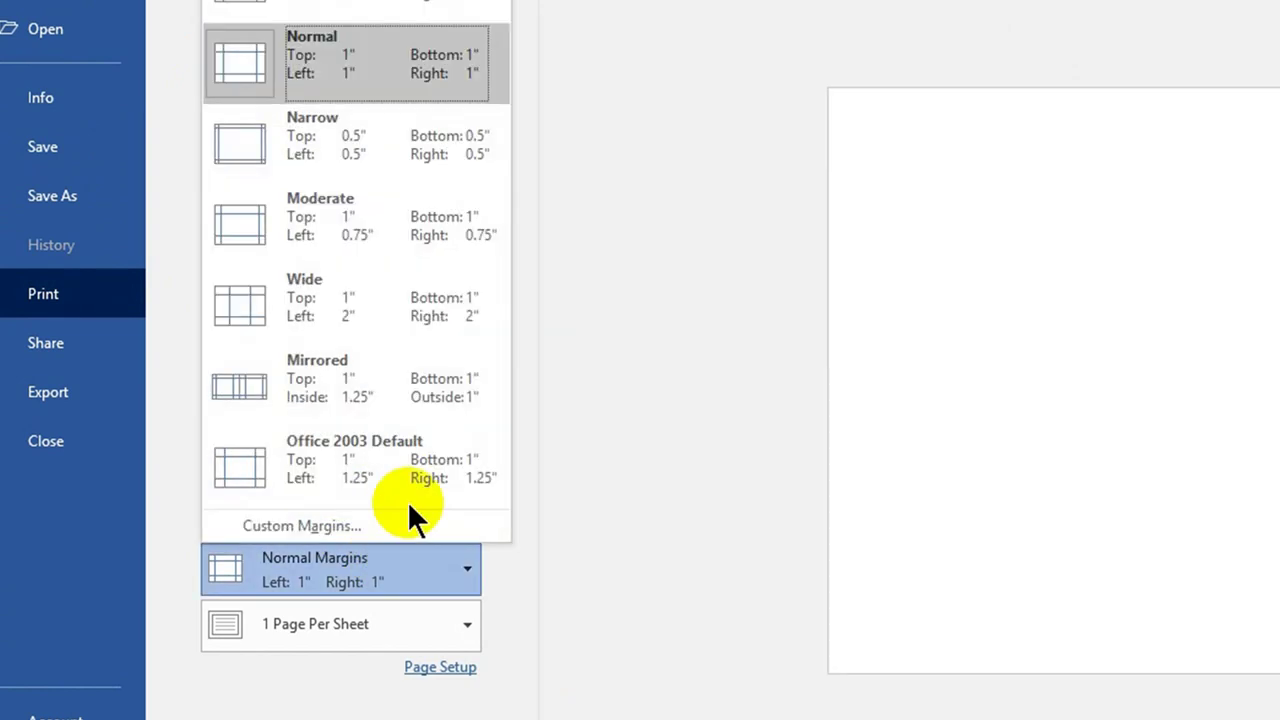
click(231, 110)
click(446, 668)
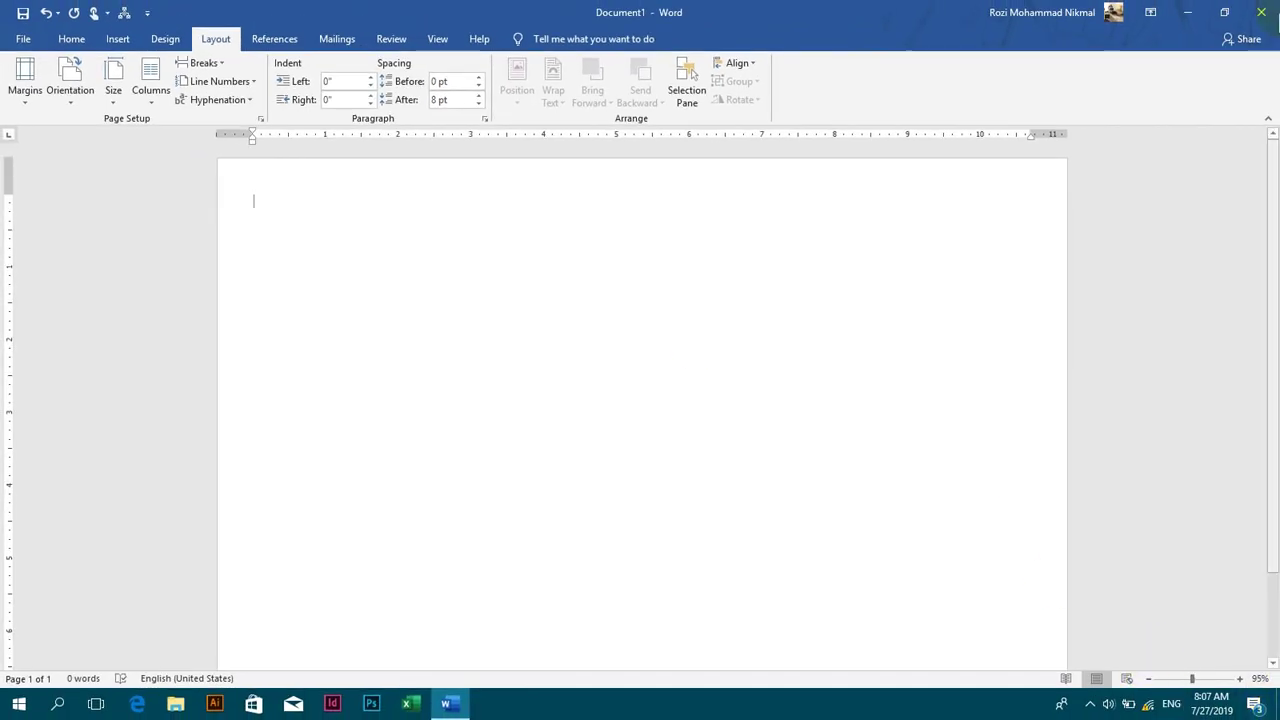
Draw a rectangle across the top of the page
drag(1268, 268, 1248, 306)
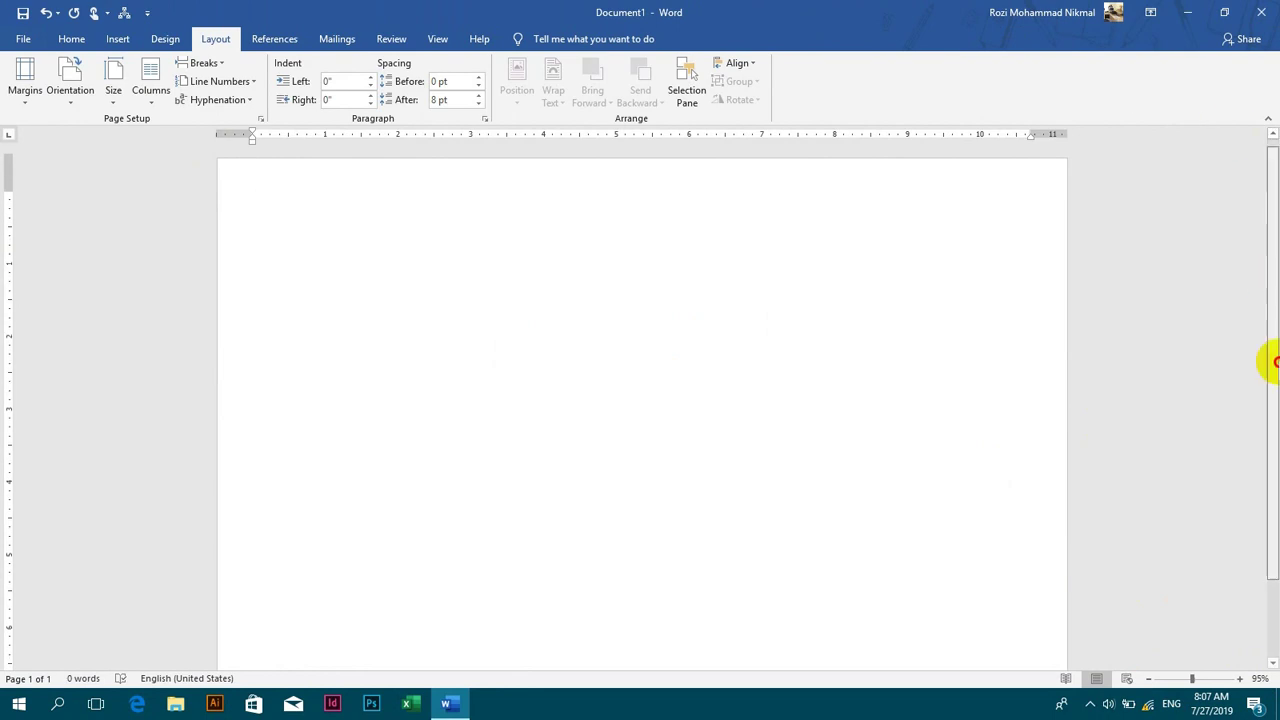
click(1121, 170)
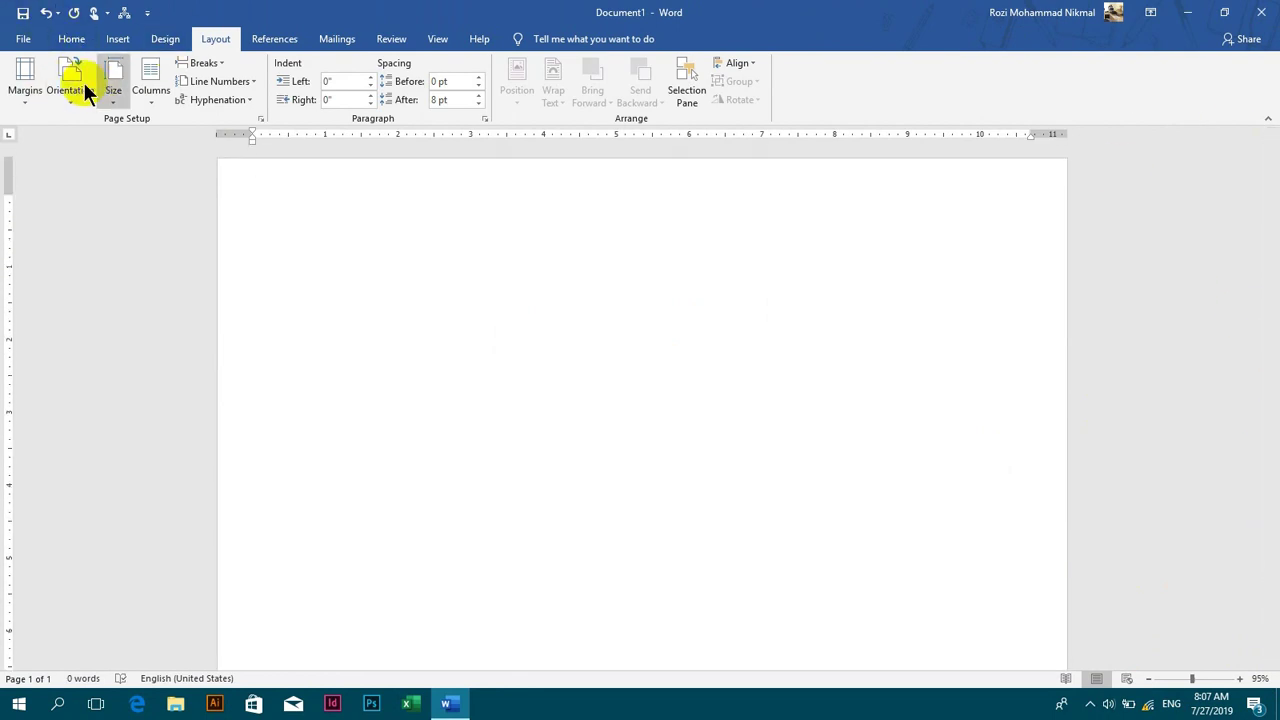
click(118, 40)
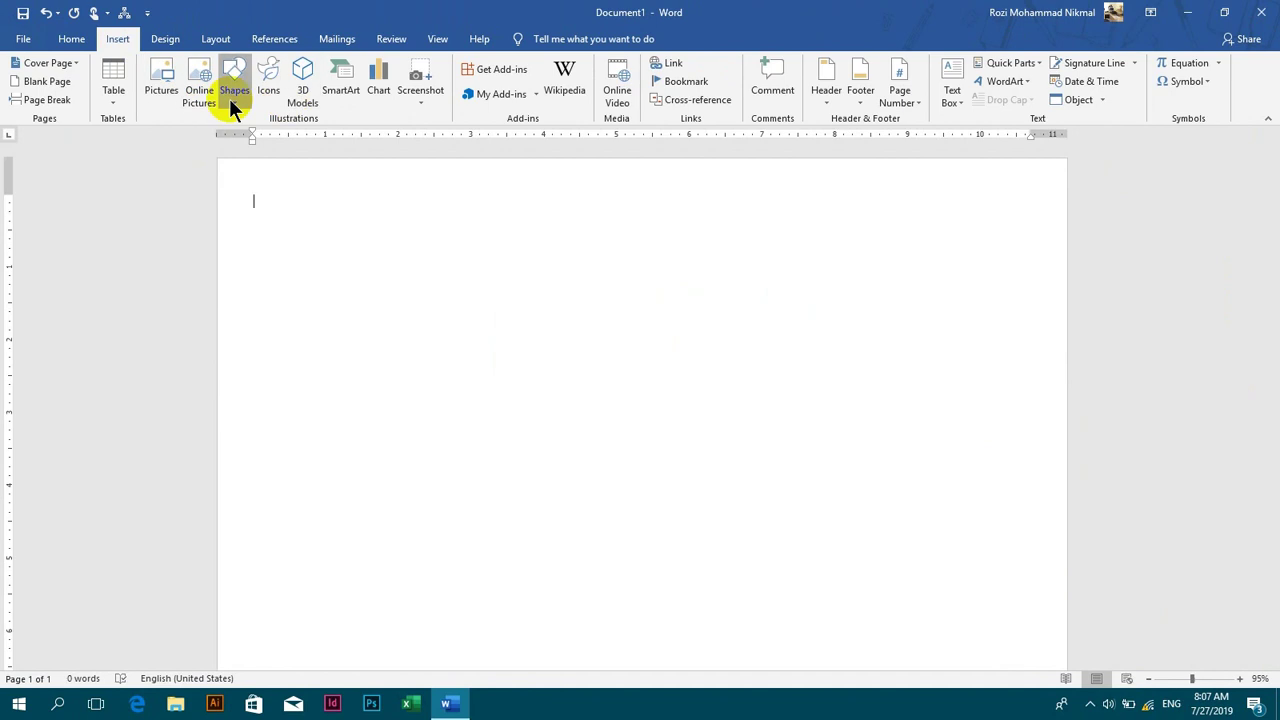
click(234, 100)
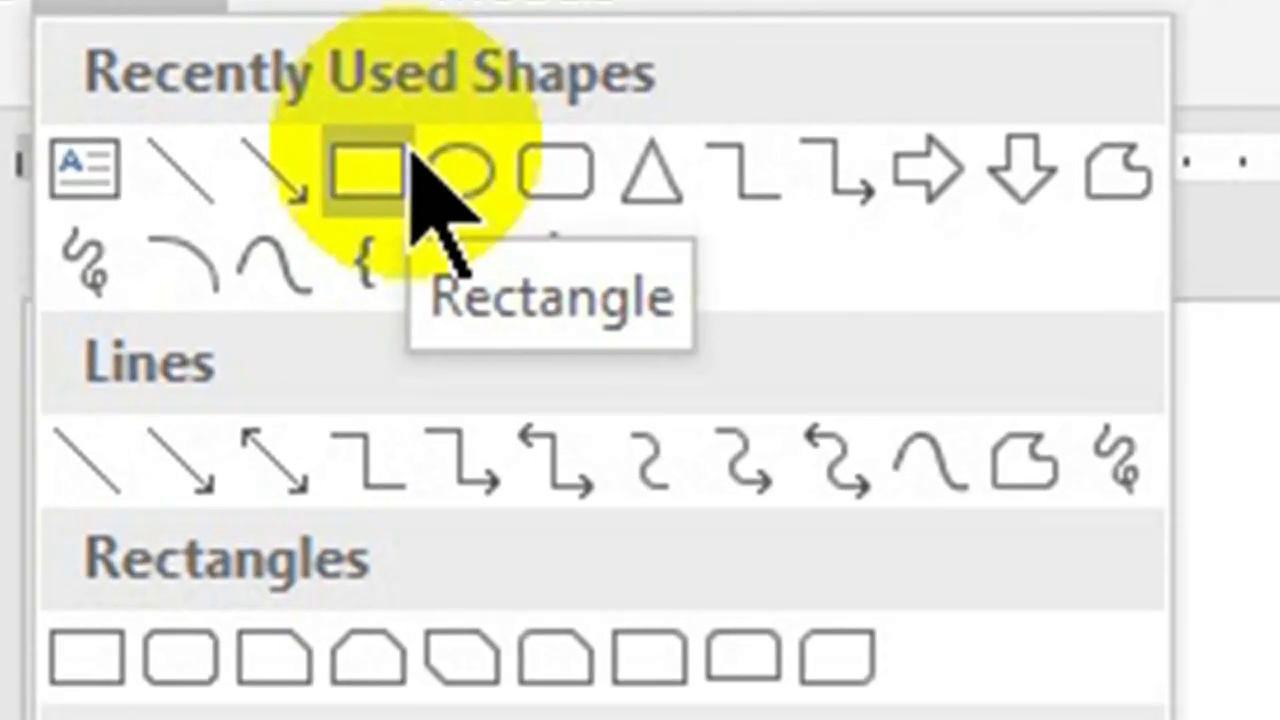
click(410, 150)
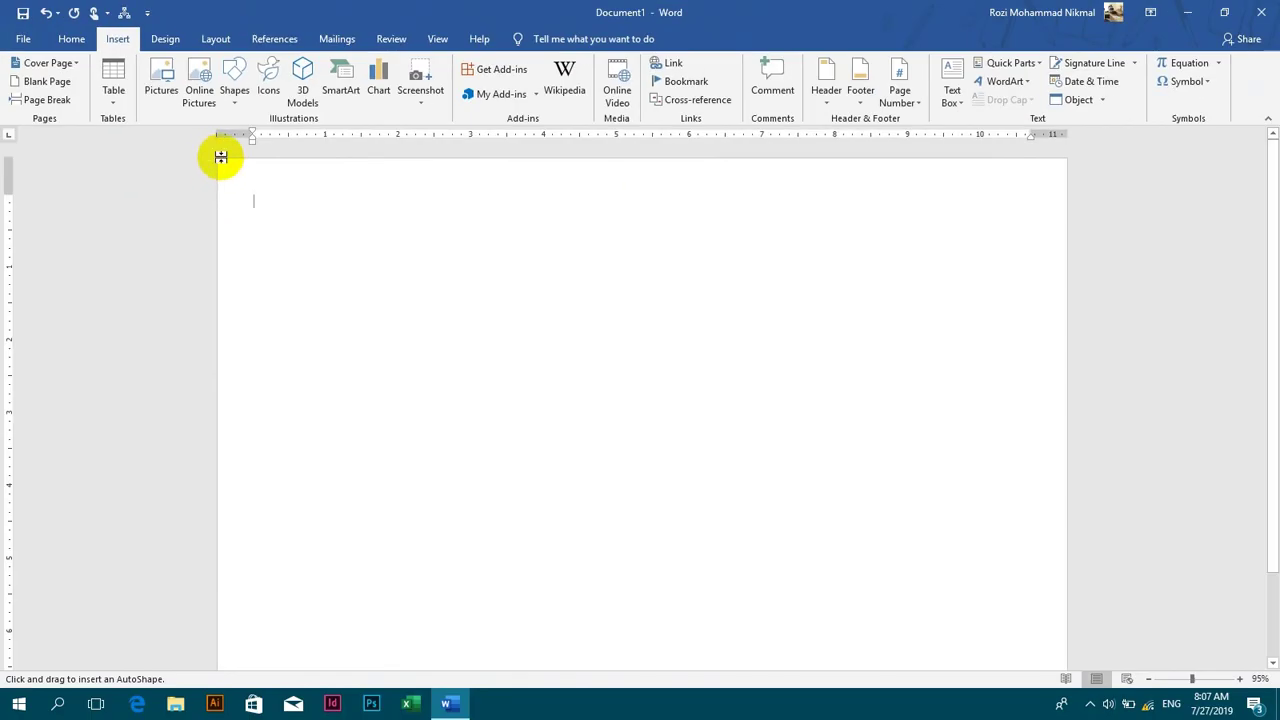
mouse_move(218, 160)
mouse_down()
mouse_move(1076, 307)
mouse_move(1071, 352)
mouse_up()
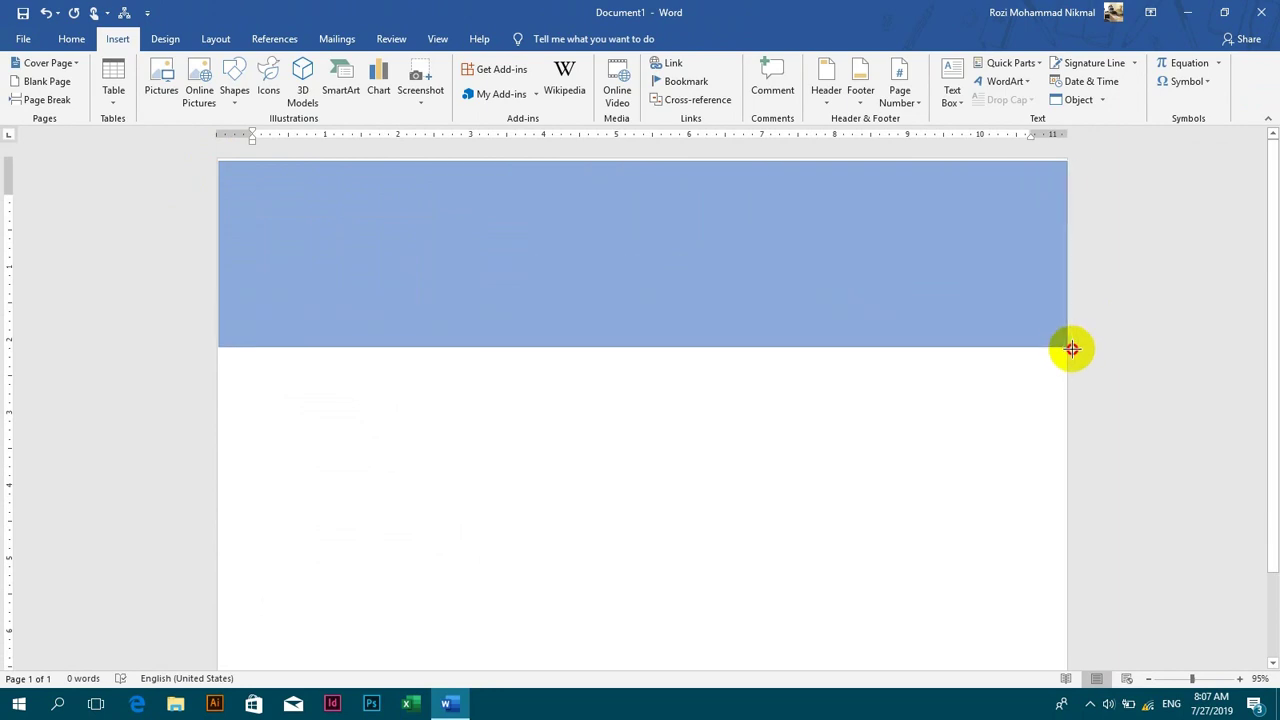
drag(1071, 352, 1066, 352)
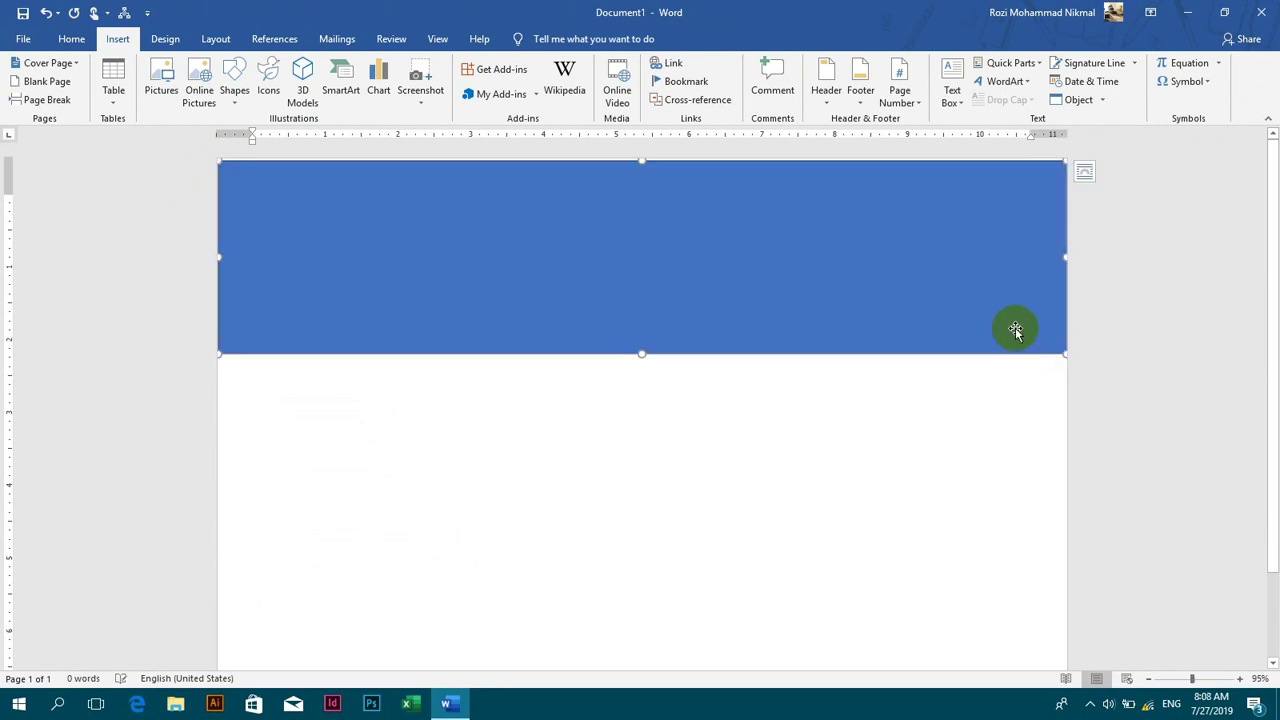
drag(1000, 316, 1006, 302)
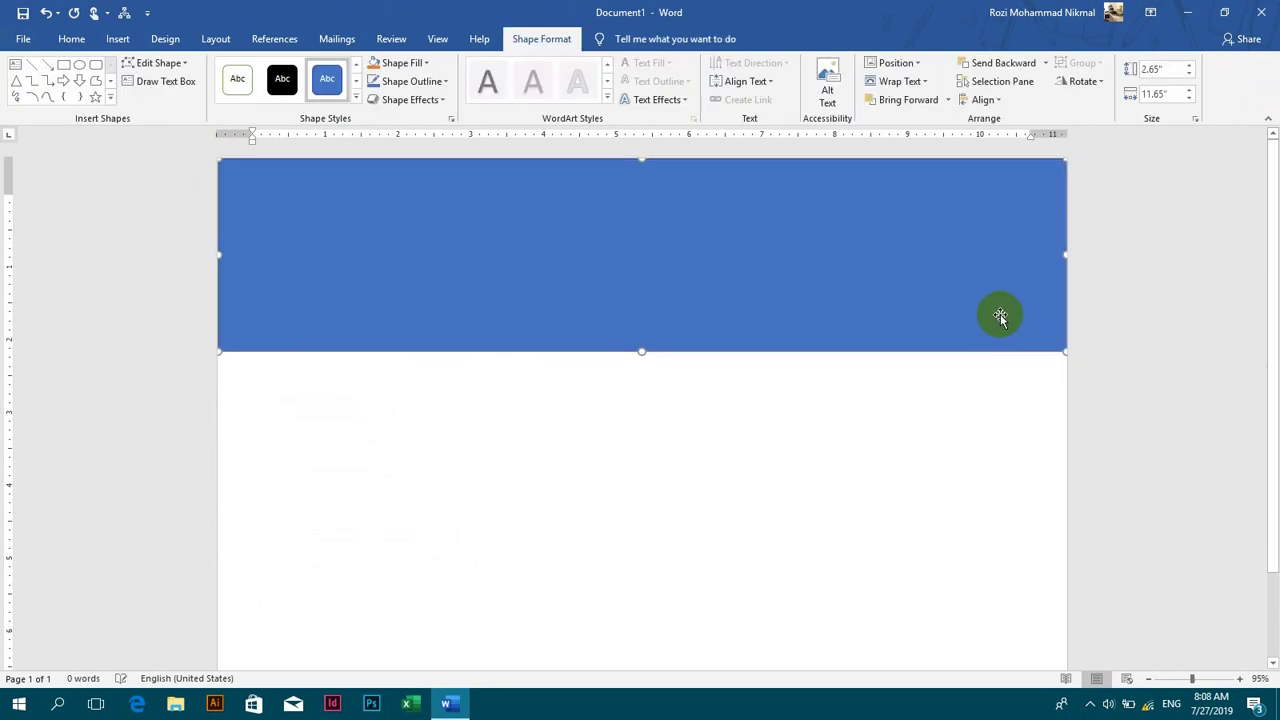
Fill the rectangle cyan, remove its outline, and stretch it to 11.82 inches wide
click(430, 68)
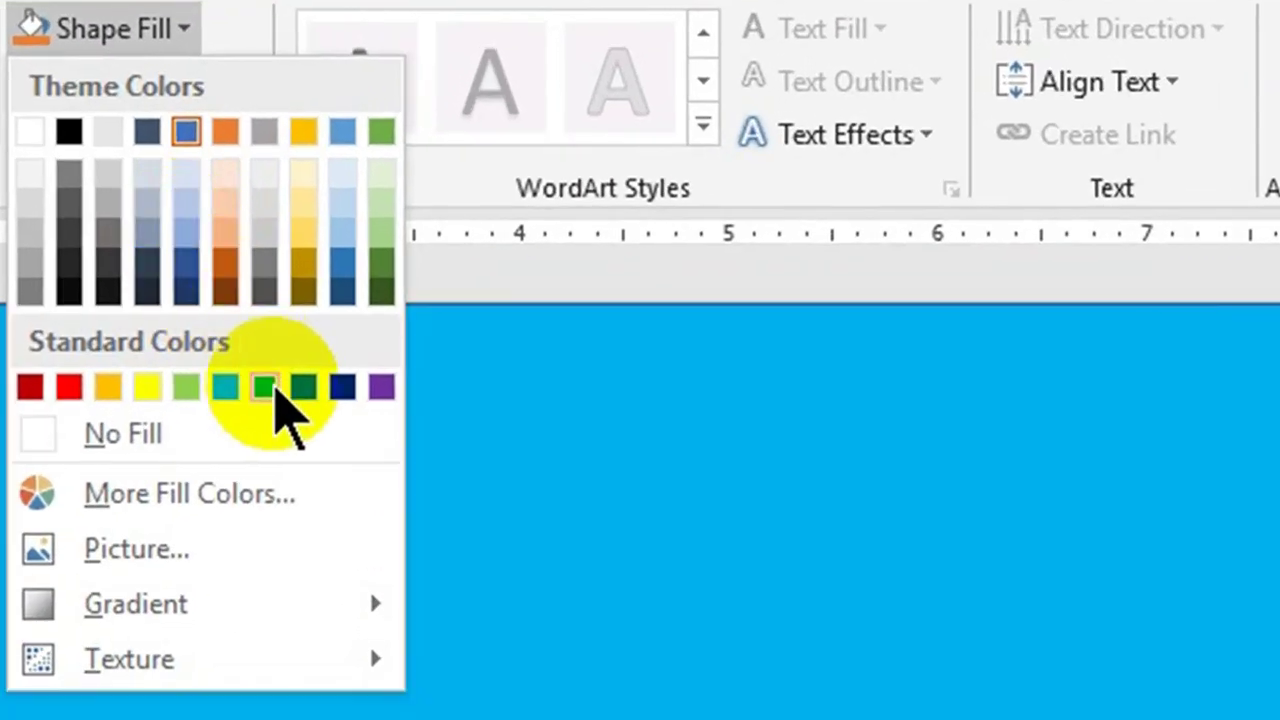
click(270, 388)
click(214, 85)
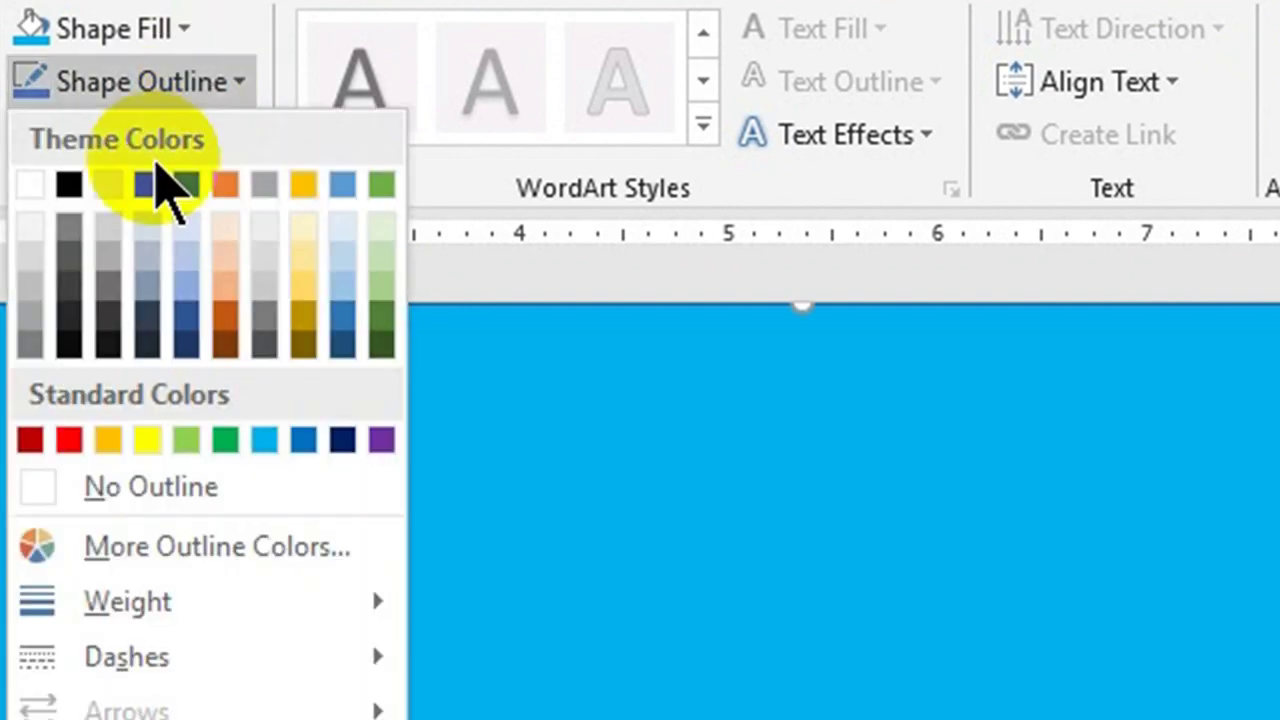
click(75, 490)
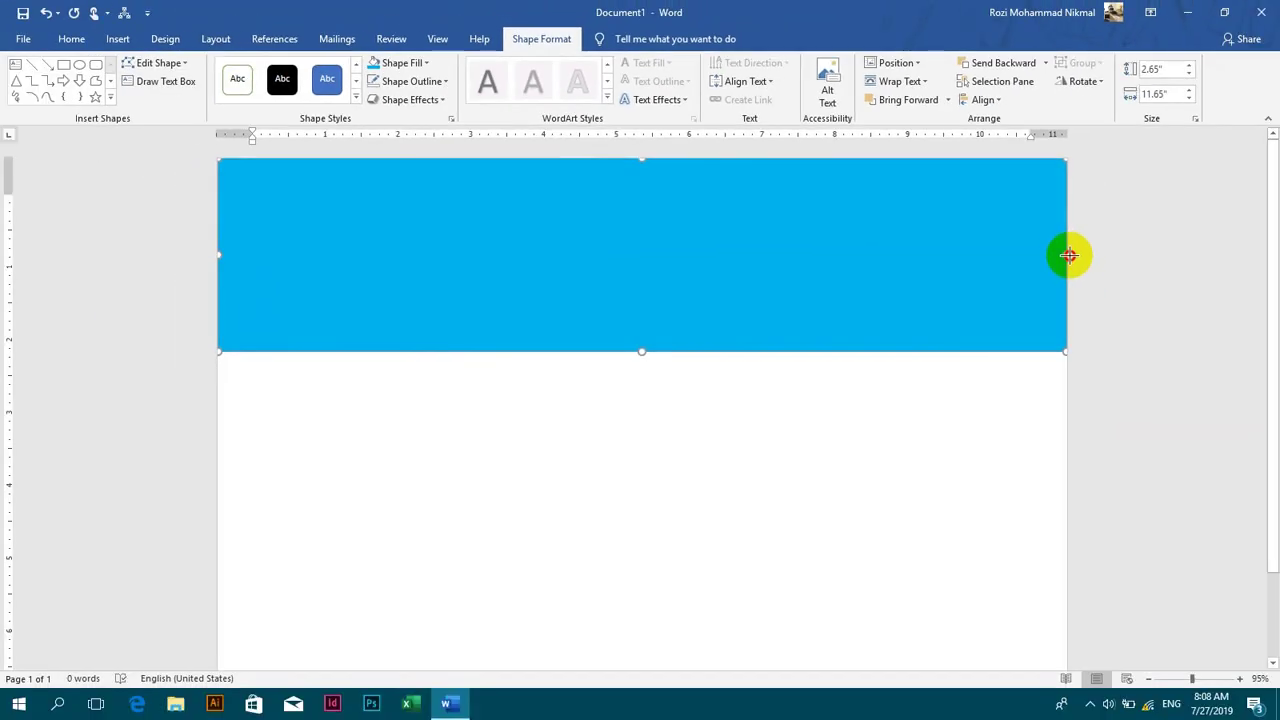
drag(1079, 256, 1091, 262)
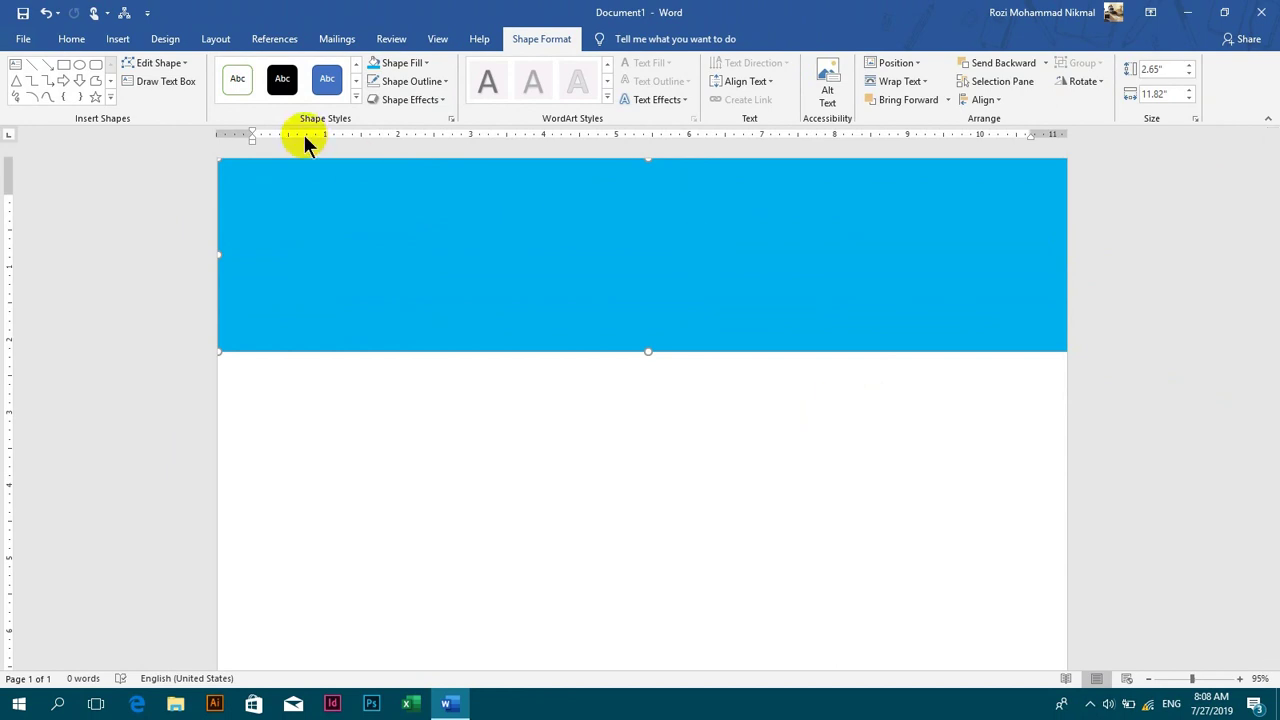
Switch the keyboard to Pashto and type the header text inside the cyan band
text(G,)
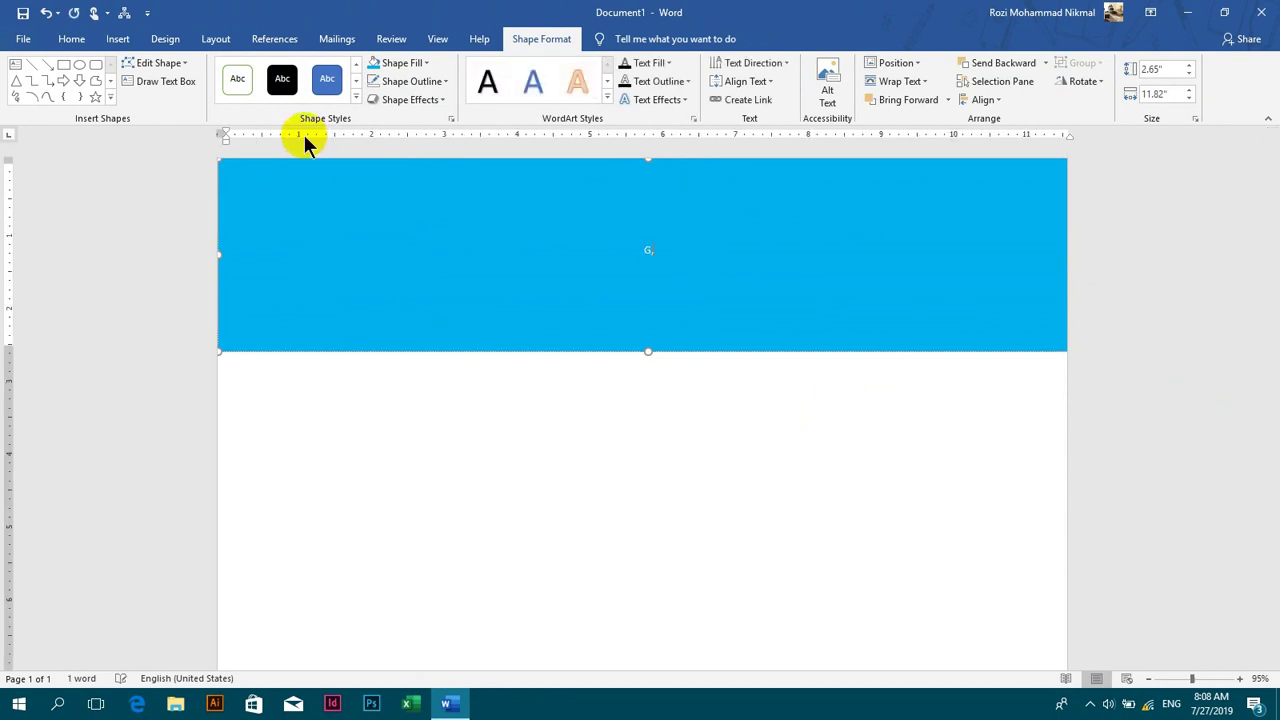
key(alt+shift)
text(لروو رد)
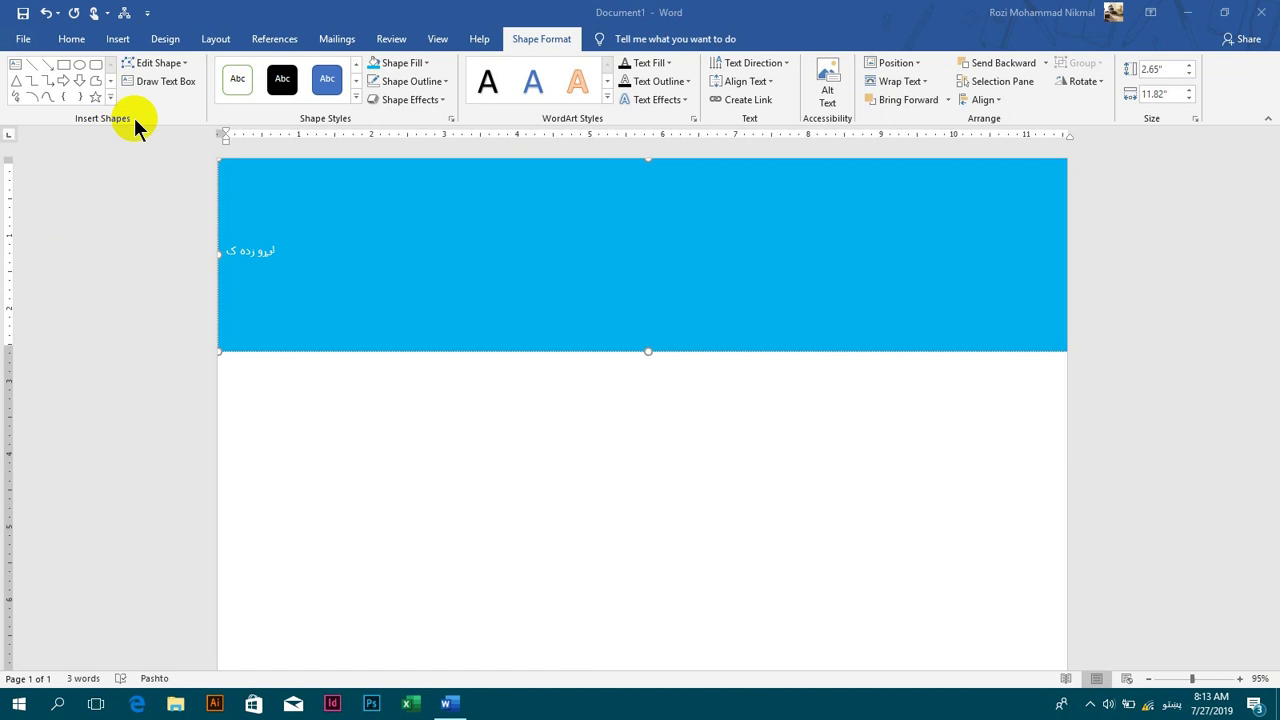
drag(229, 248, 248, 300)
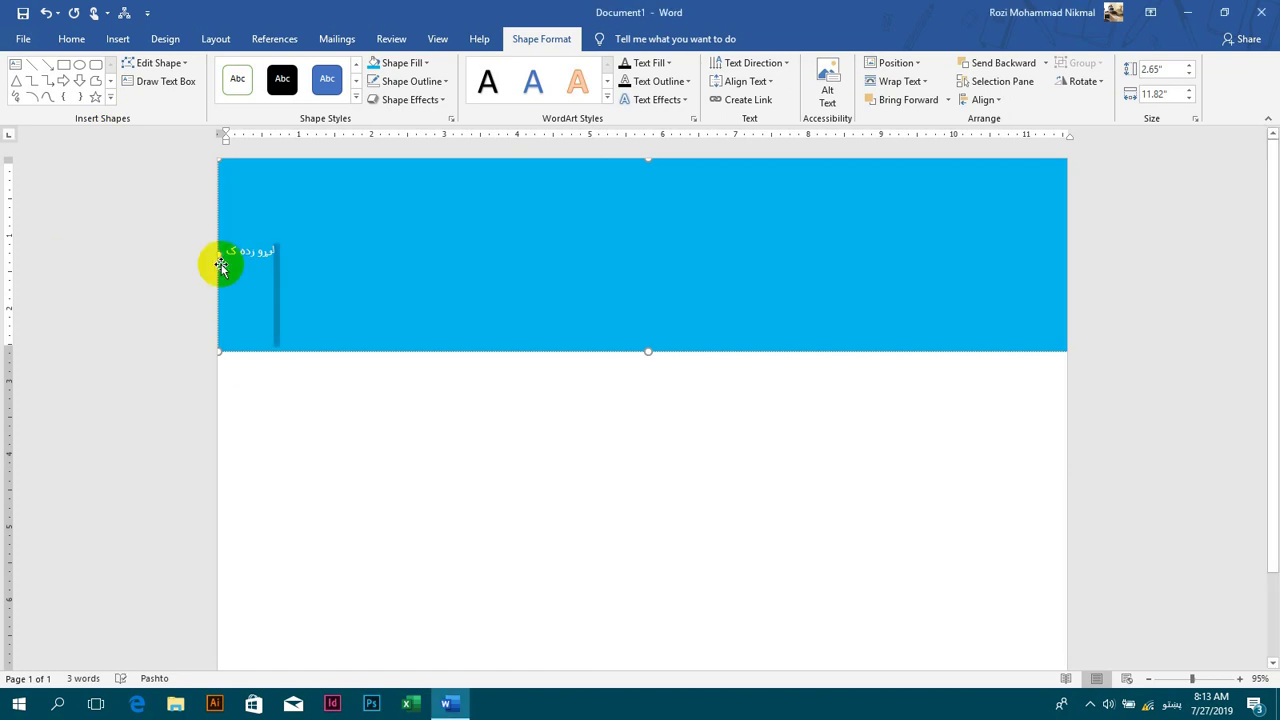
click(271, 293)
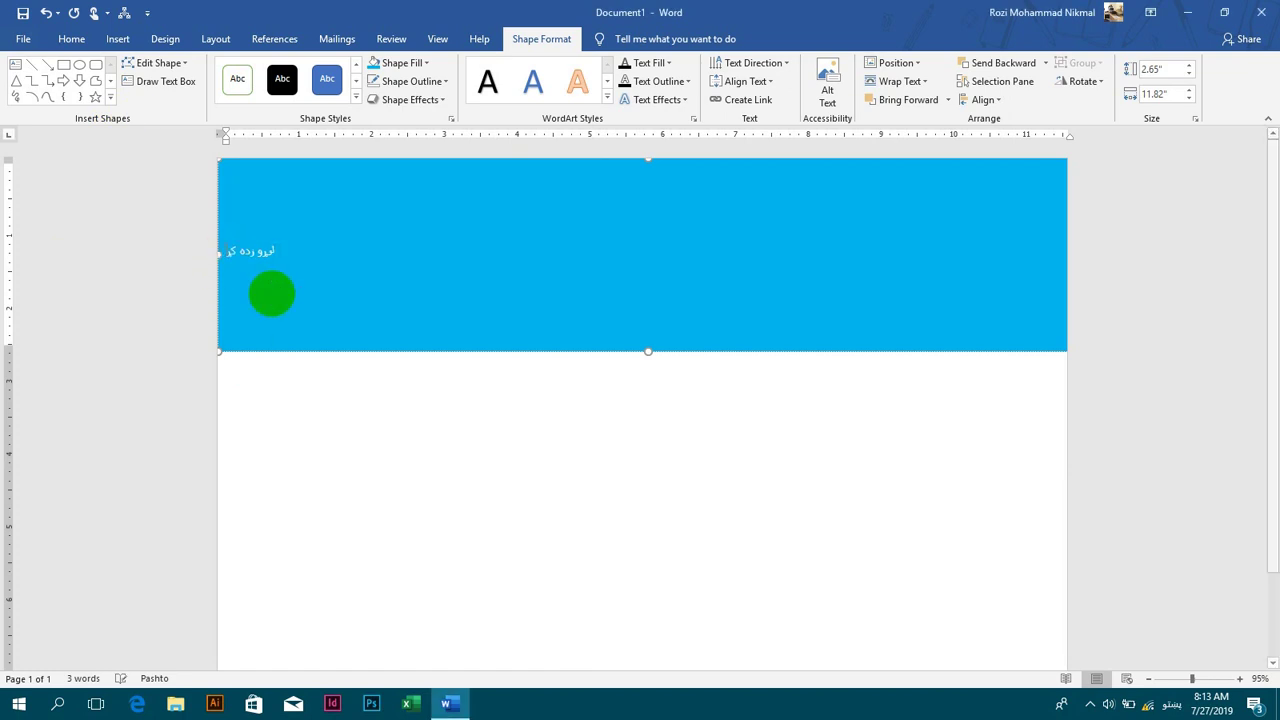
text(ړو وزارت)
text(کندهار پوهنتون)
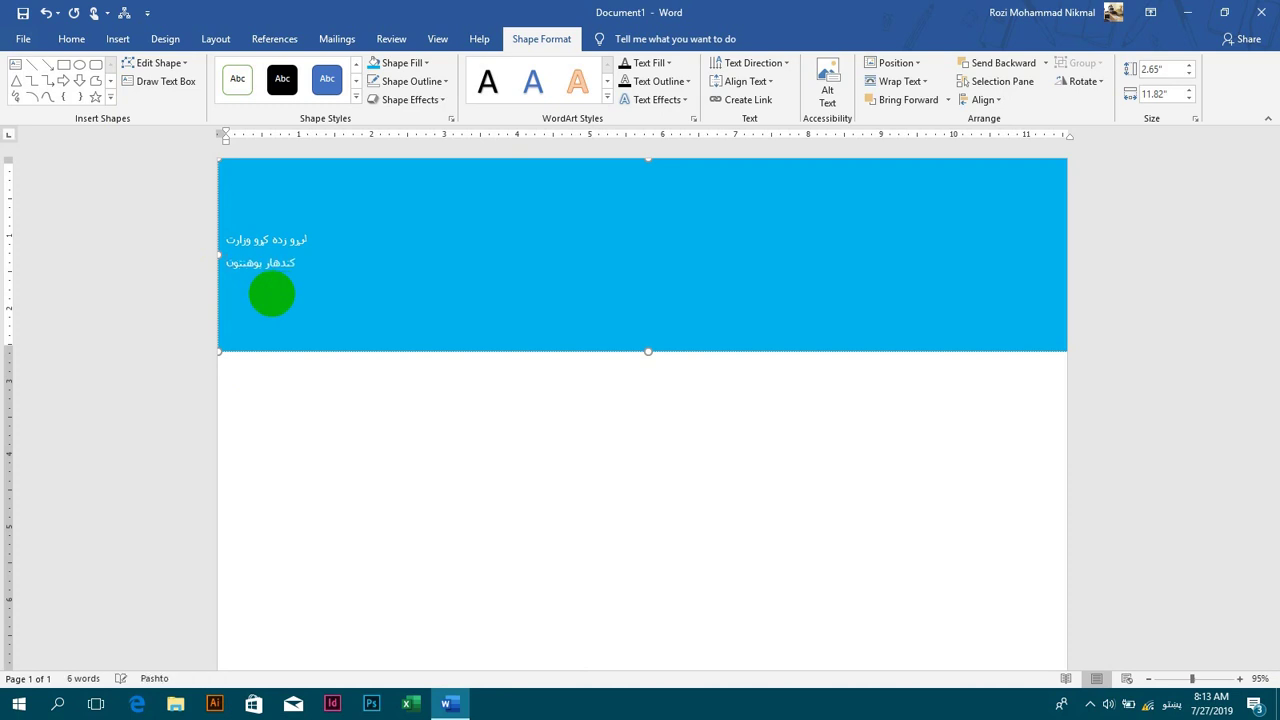
Break the Pashto text into three header lines, removing extra blank lines and stray characters
key(Return)
text(مالي او اداري معاونيت)
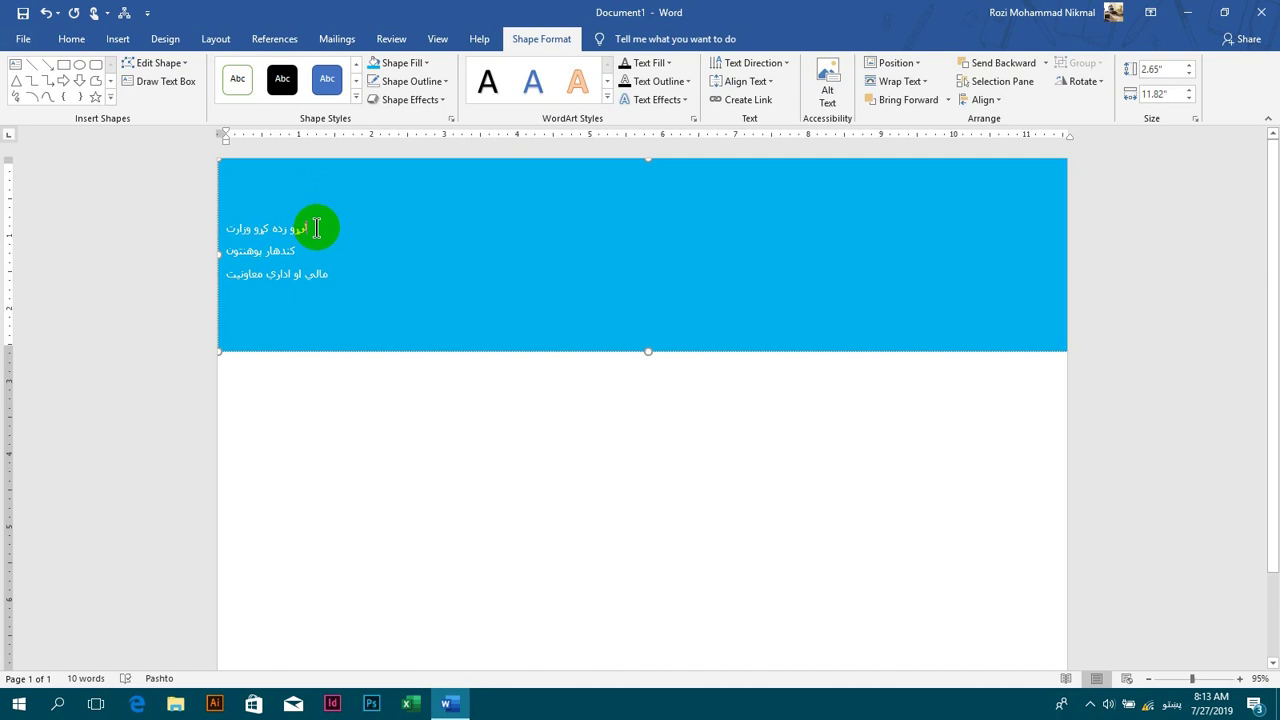
key(Return)
key(BackSpace)
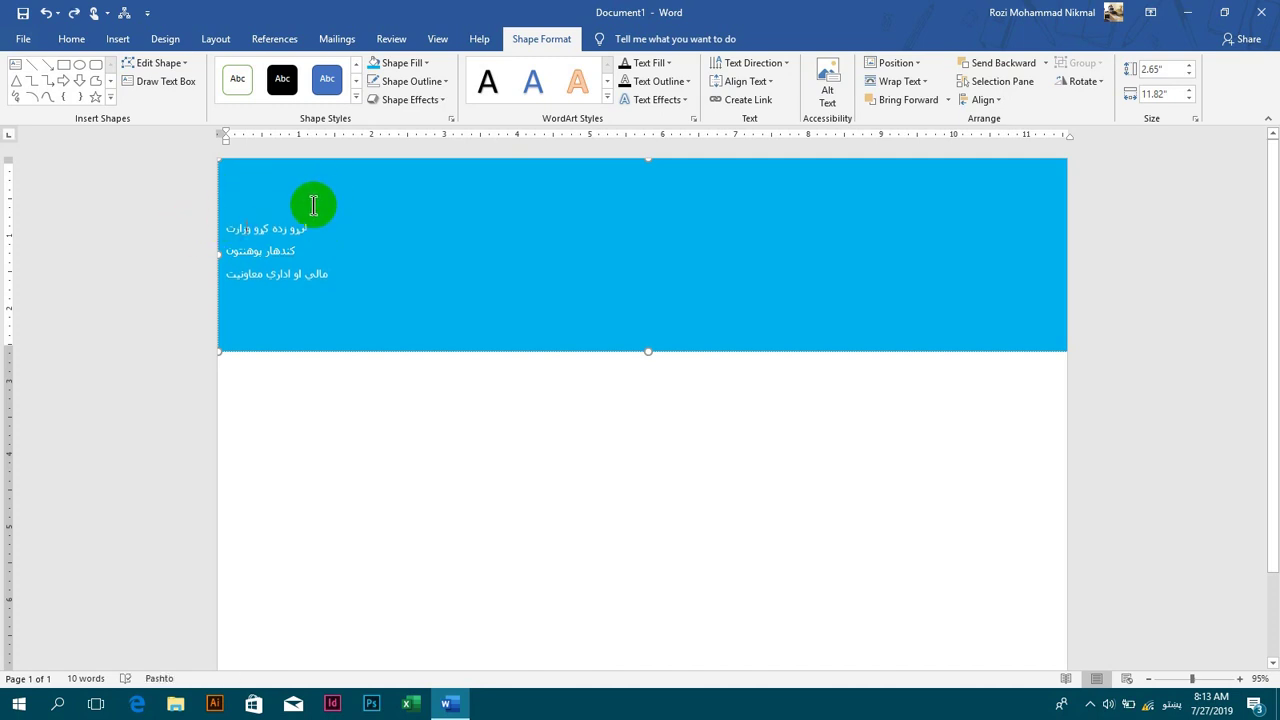
click(230, 222)
key(Return)
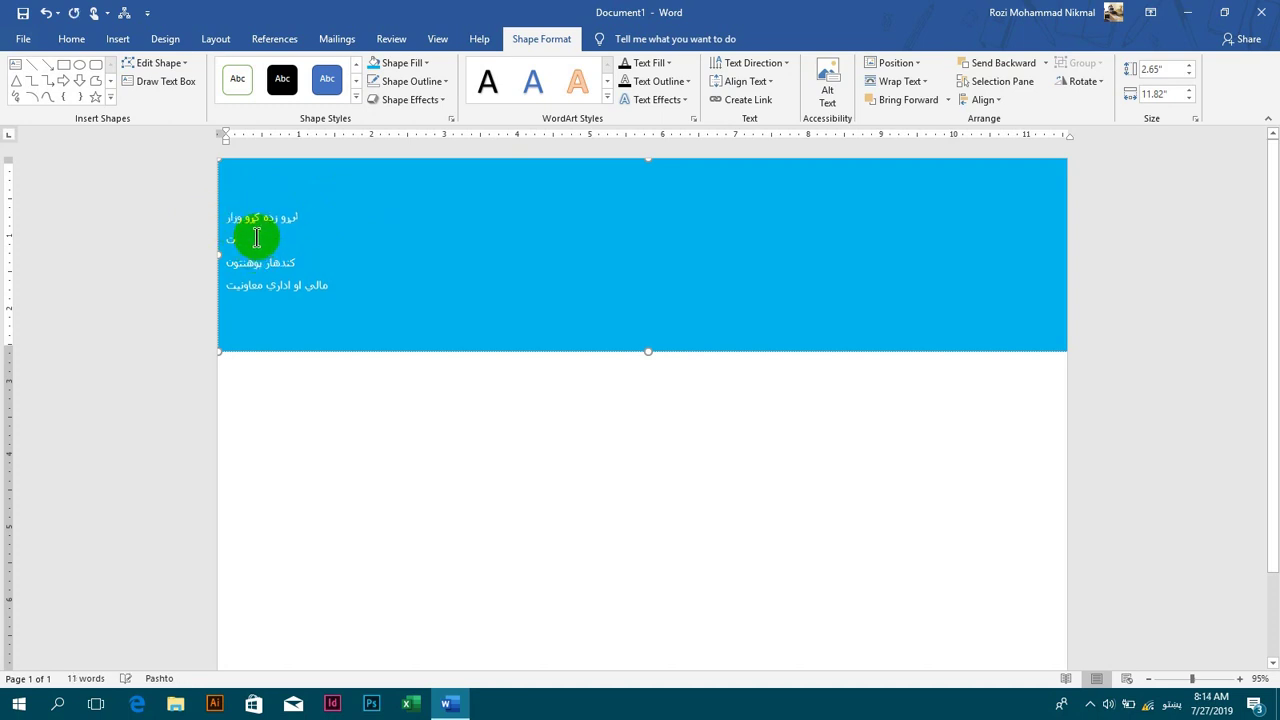
key(BackSpace)
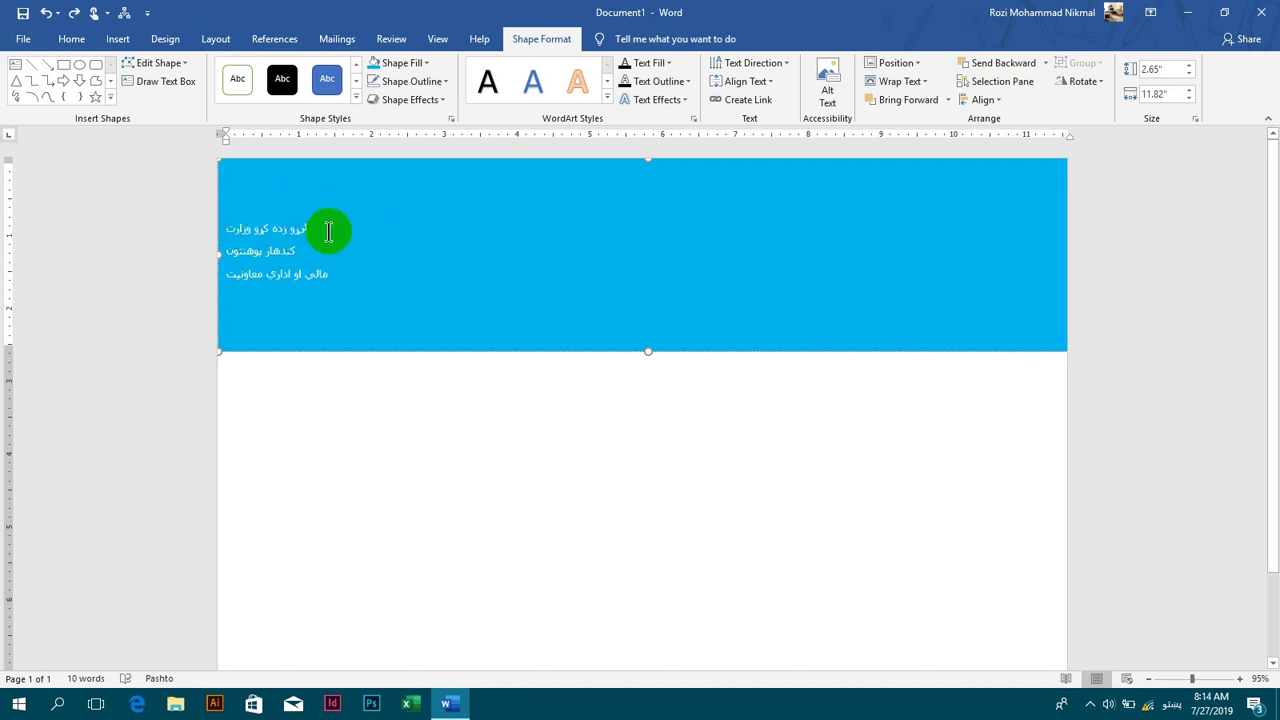
key(Return)
key(BackSpace)
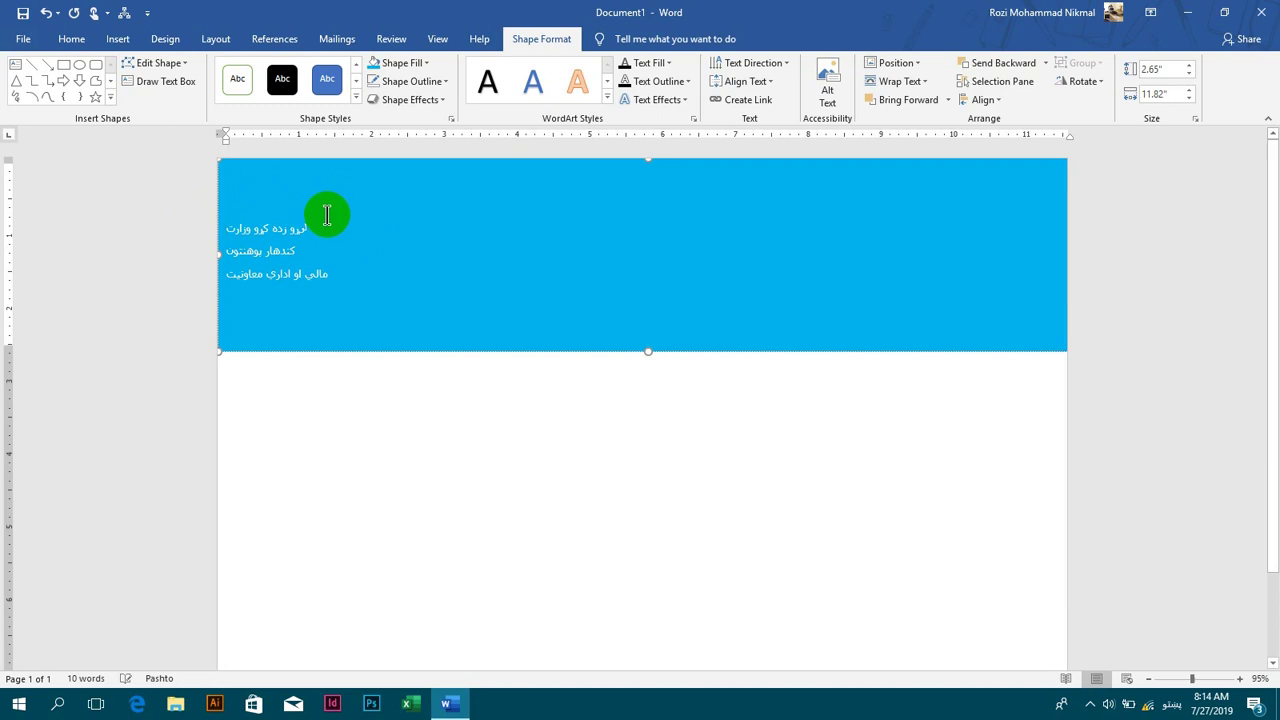
key(BackSpace)
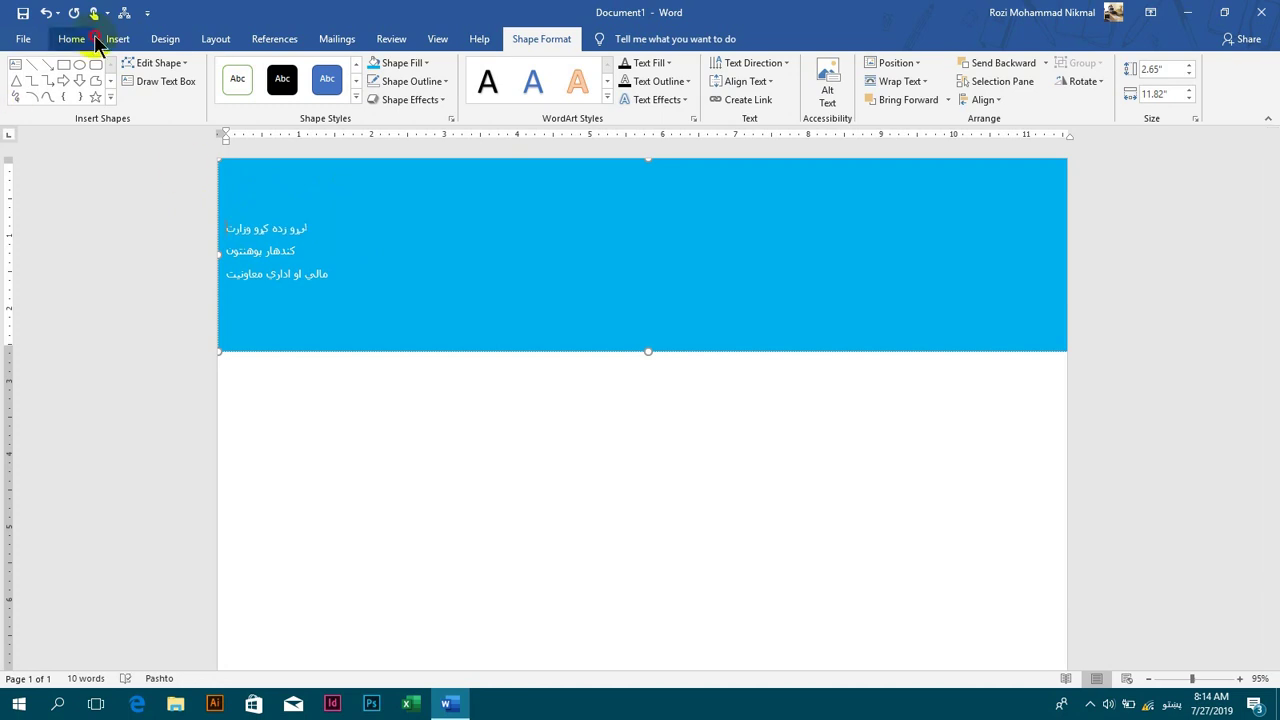
Insert the Kandahar University logo image from the Desktop into the header
click(71, 39)
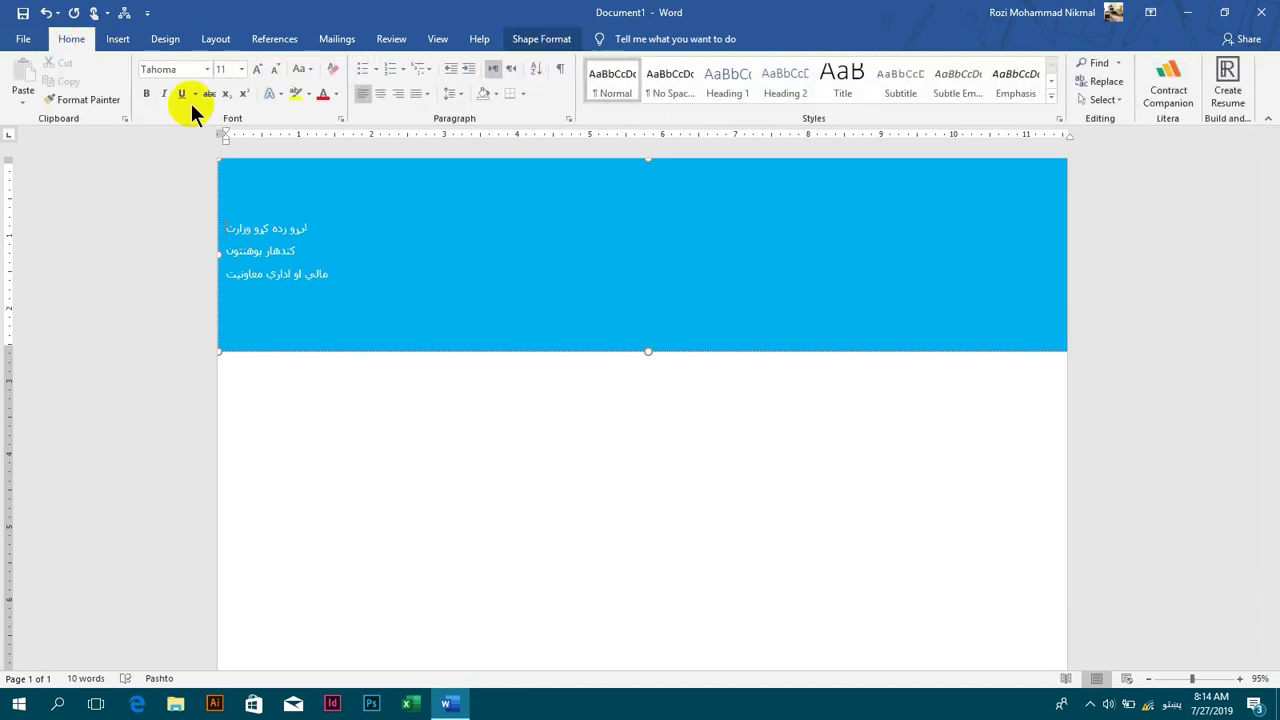
click(162, 39)
click(122, 40)
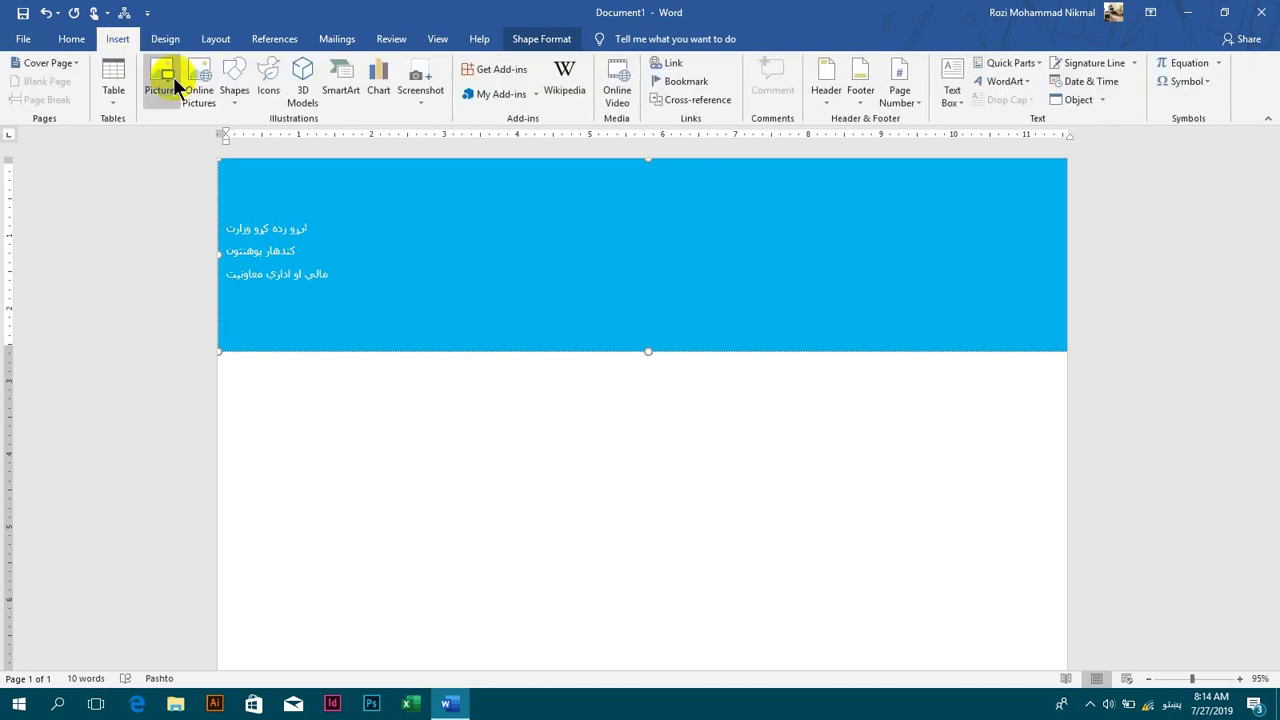
click(173, 76)
click(64, 118)
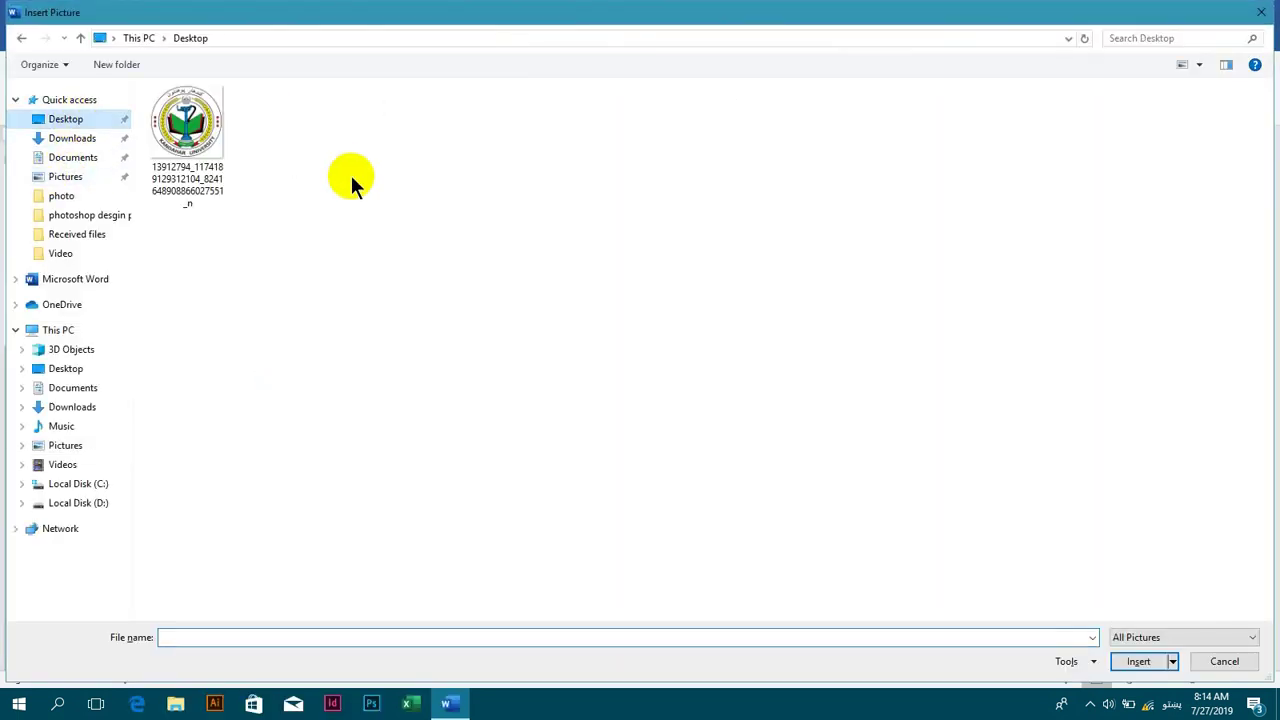
double_click(358, 124)
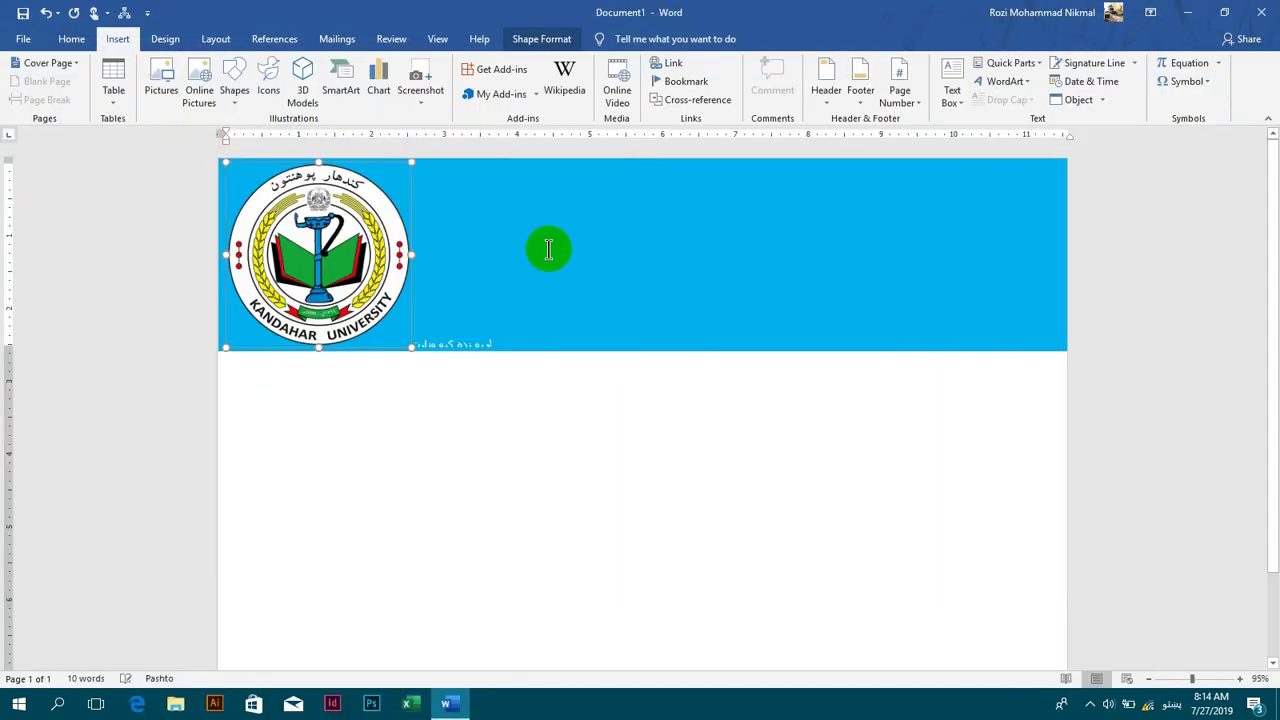
Shrink the logo to 1.46 inches and adjust it within the header
drag(409, 344, 333, 280)
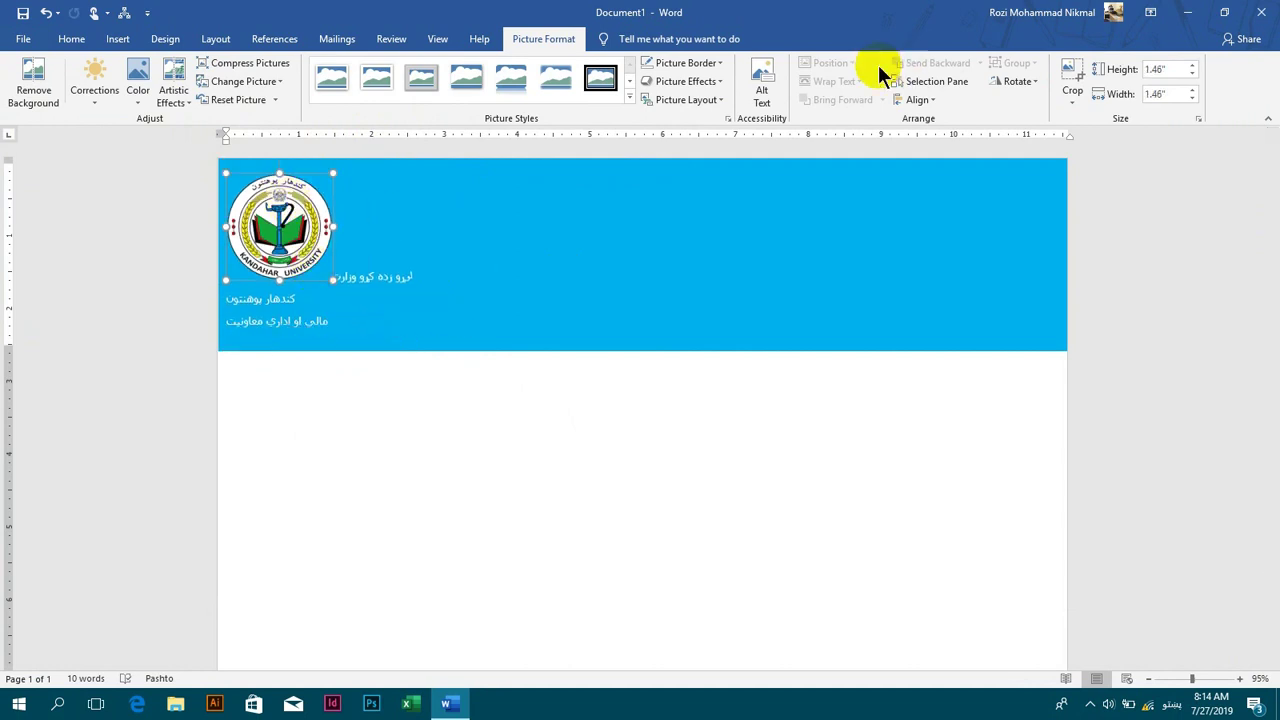
drag(300, 205, 237, 213)
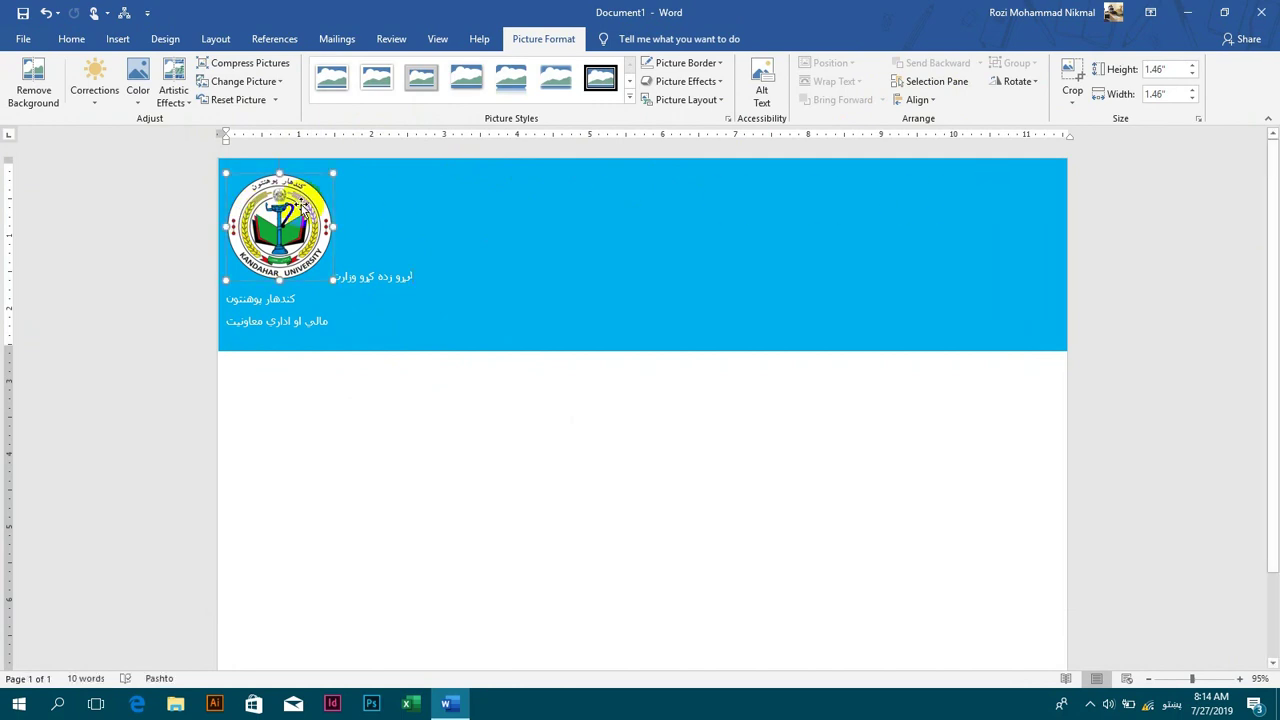
click(330, 231)
click(321, 231)
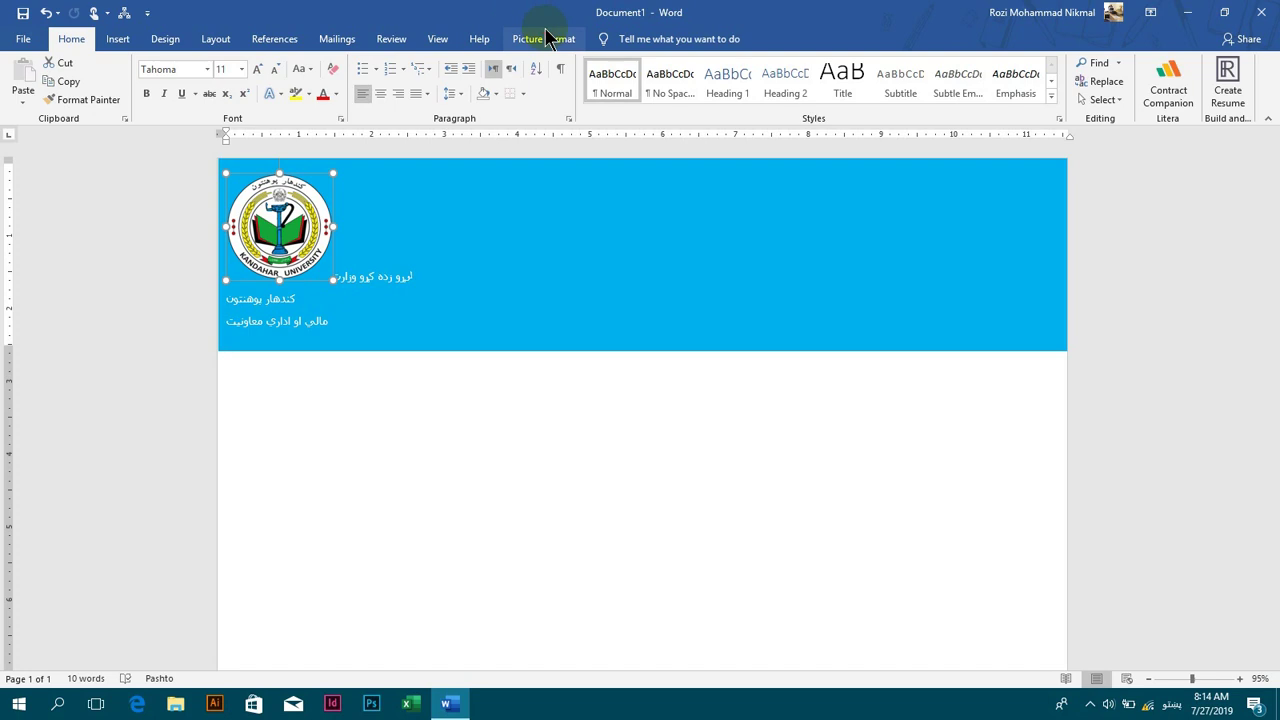
click(543, 38)
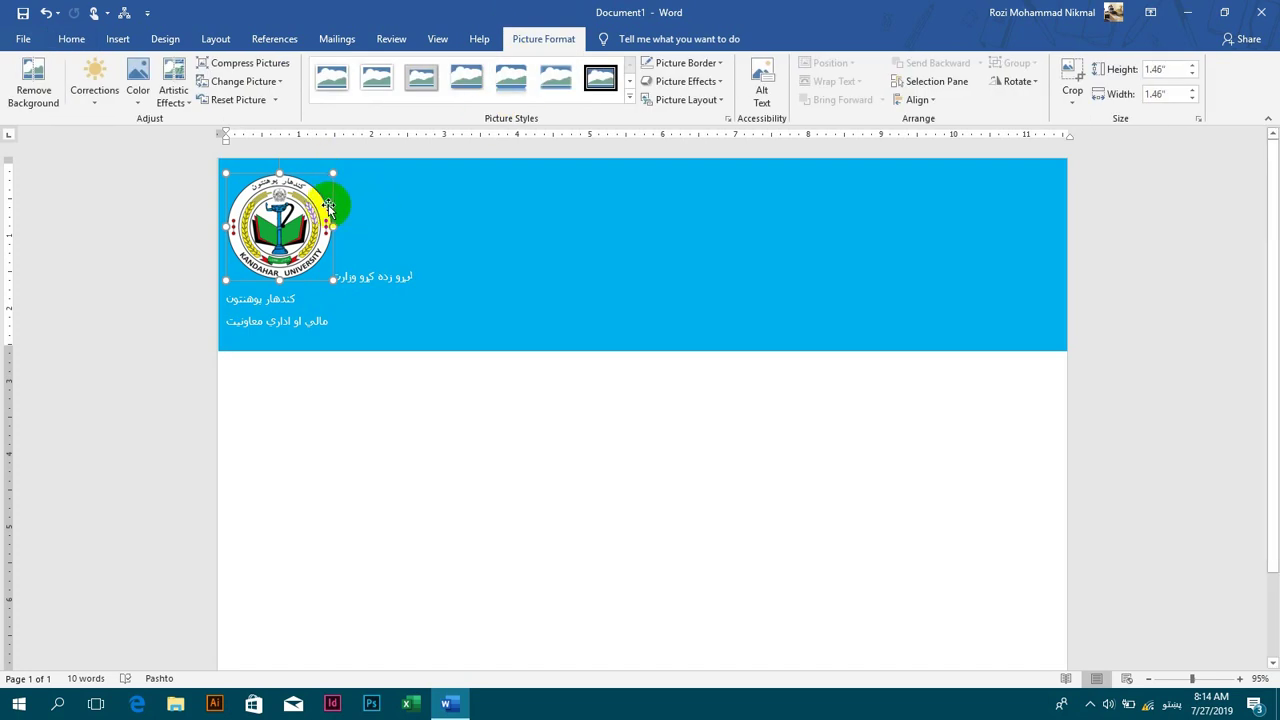
key(Delete)
Set the logo to In Front of Text, centre it atop the band, and enlarge it to 1.58 inches
click(277, 230)
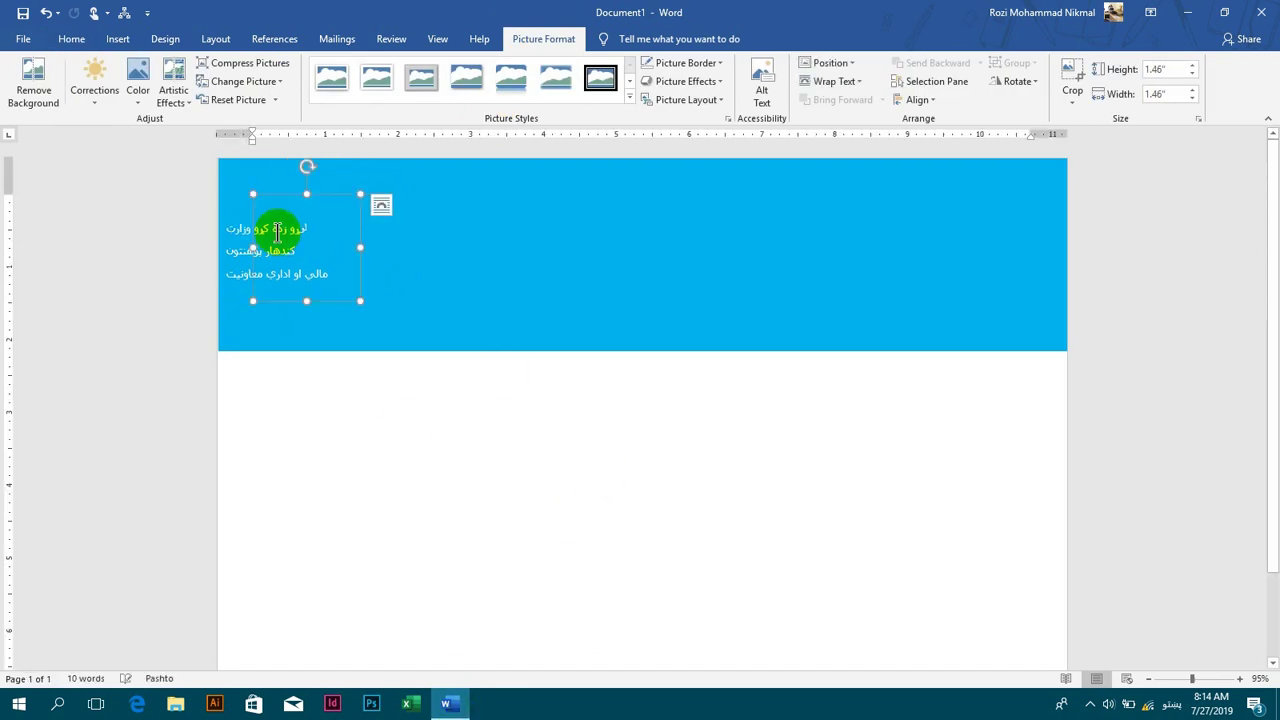
click(864, 80)
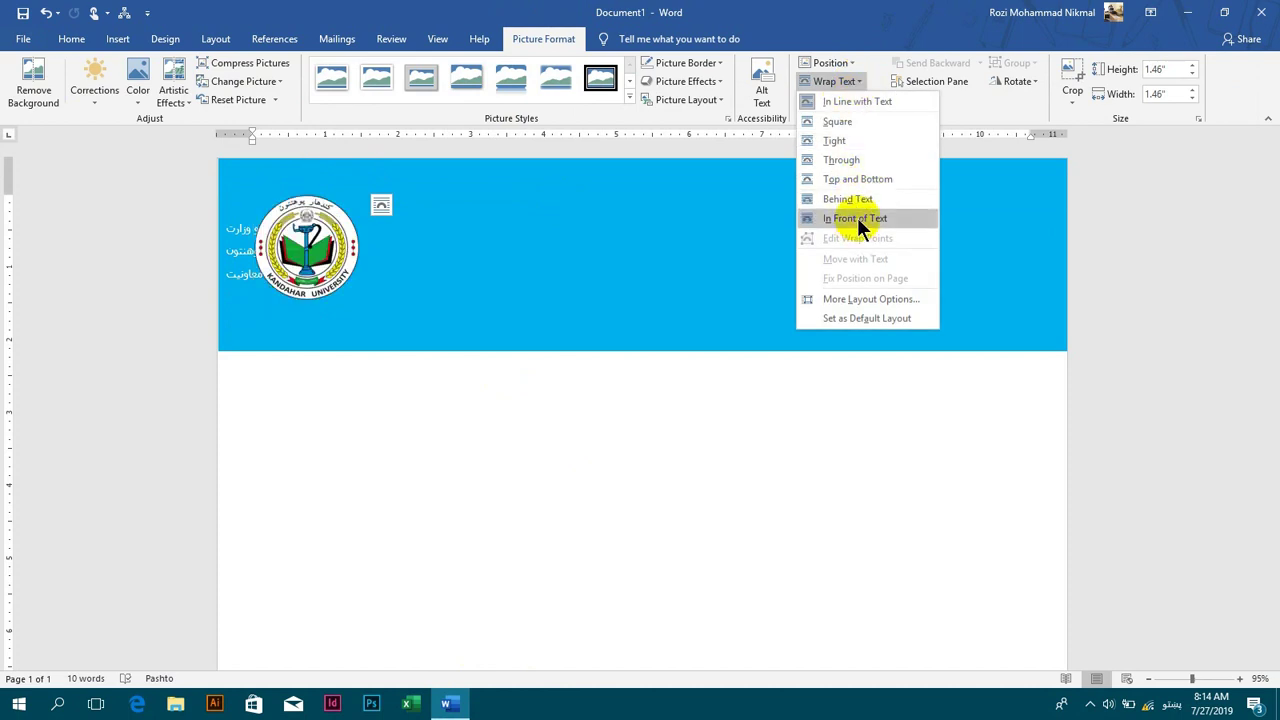
click(857, 216)
mouse_move(390, 214)
mouse_down()
mouse_move(516, 230)
mouse_move(651, 213)
mouse_up()
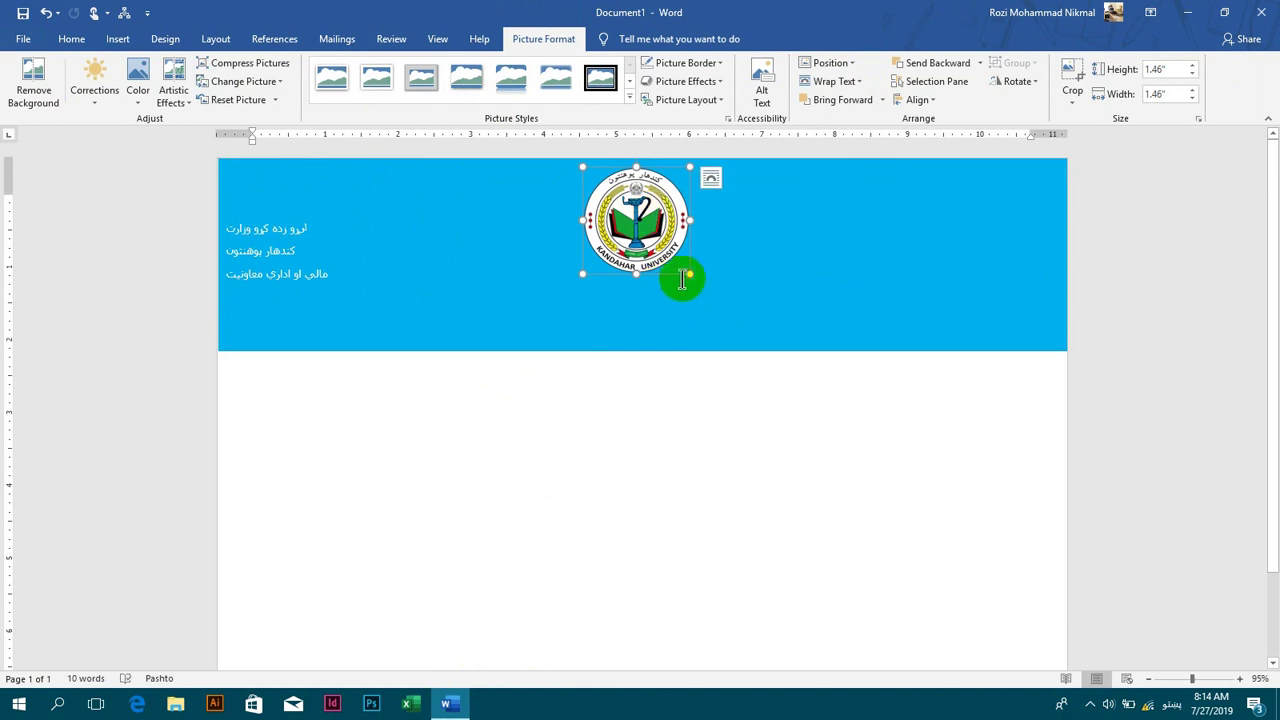
drag(696, 275, 698, 278)
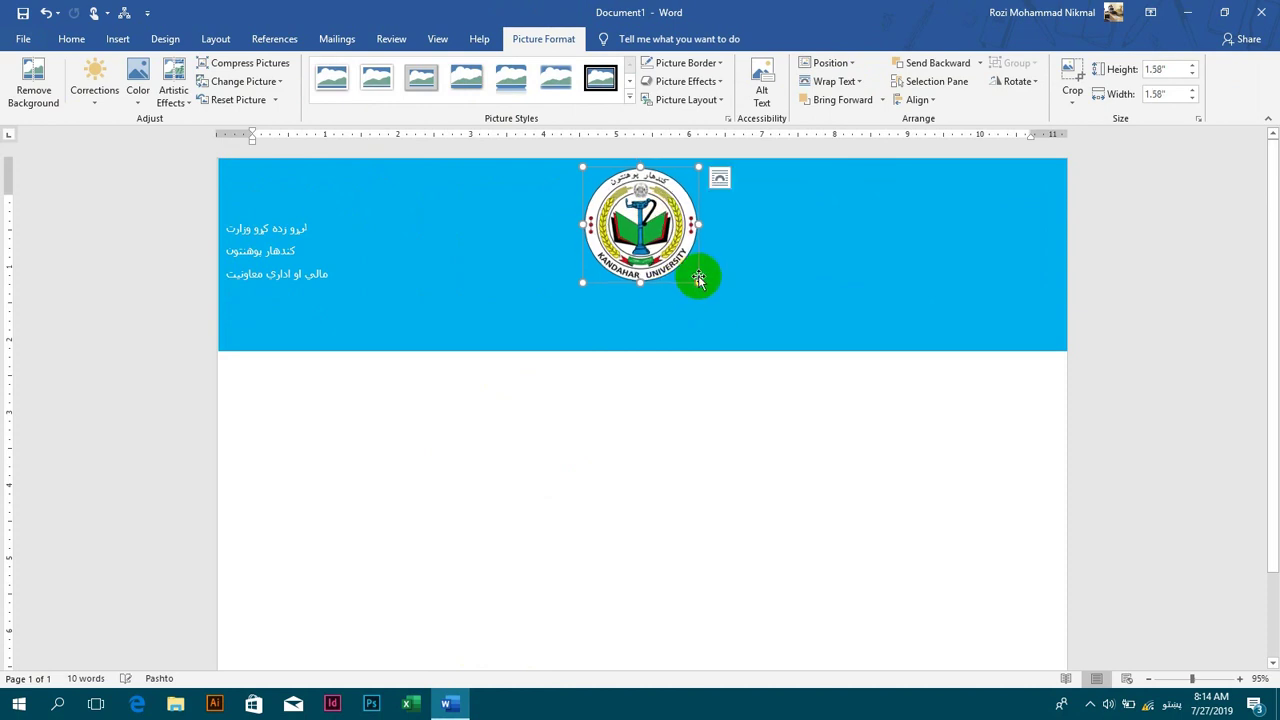
Select the three Pashto header lines and cut them
click(651, 334)
mouse_move(318, 220)
mouse_down()
mouse_move(243, 251)
mouse_move(305, 222)
mouse_up()
key(ctrl+c)
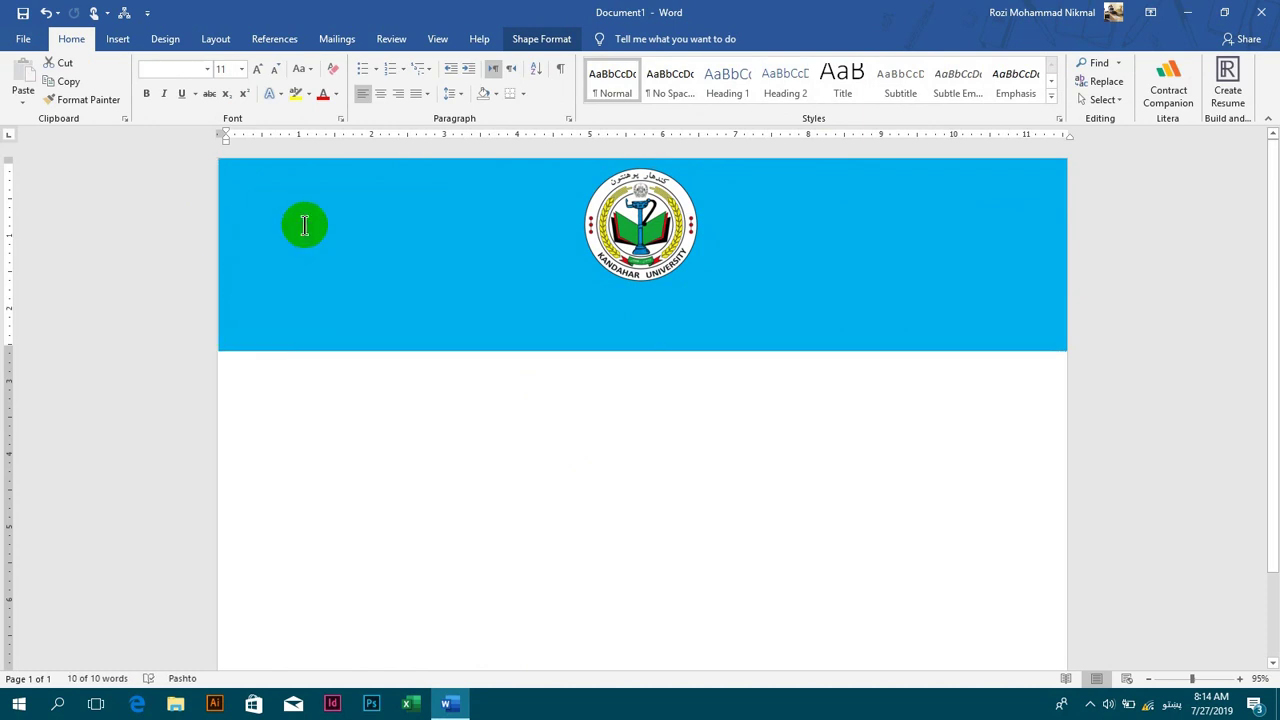
click(62, 62)
Draw a text box below the logo and paste the Pashto lines into it
click(120, 40)
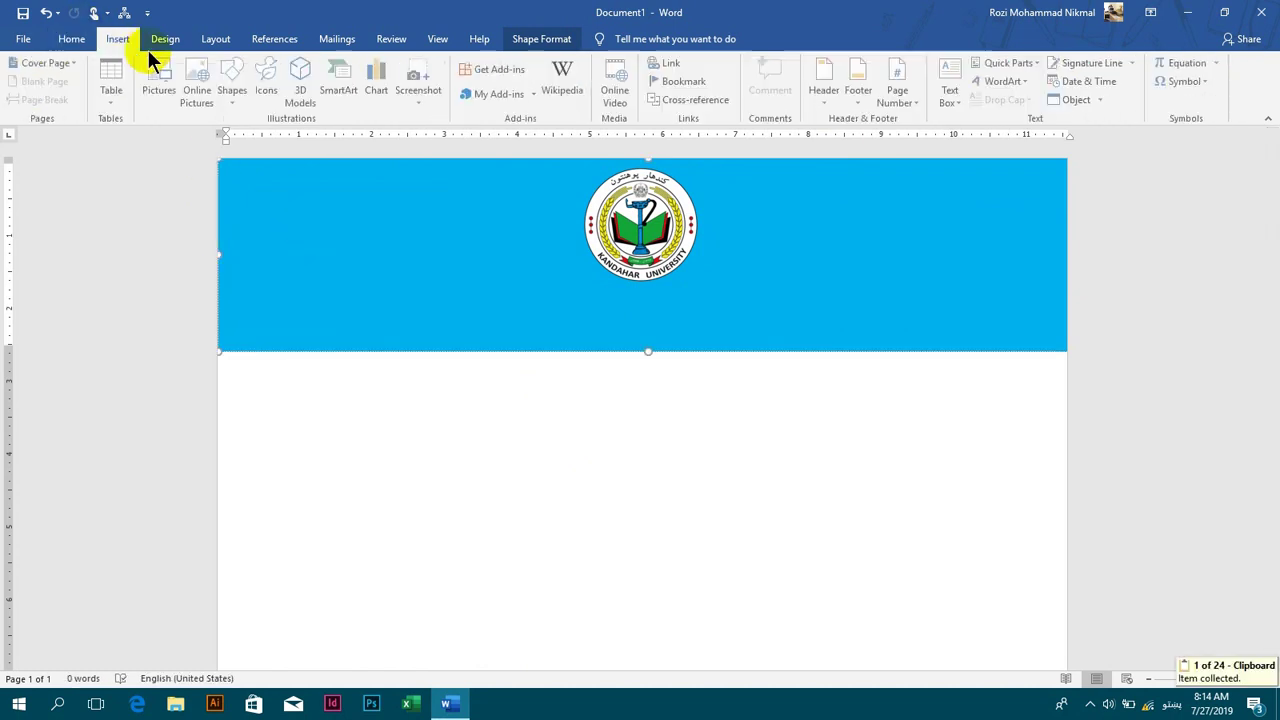
click(234, 100)
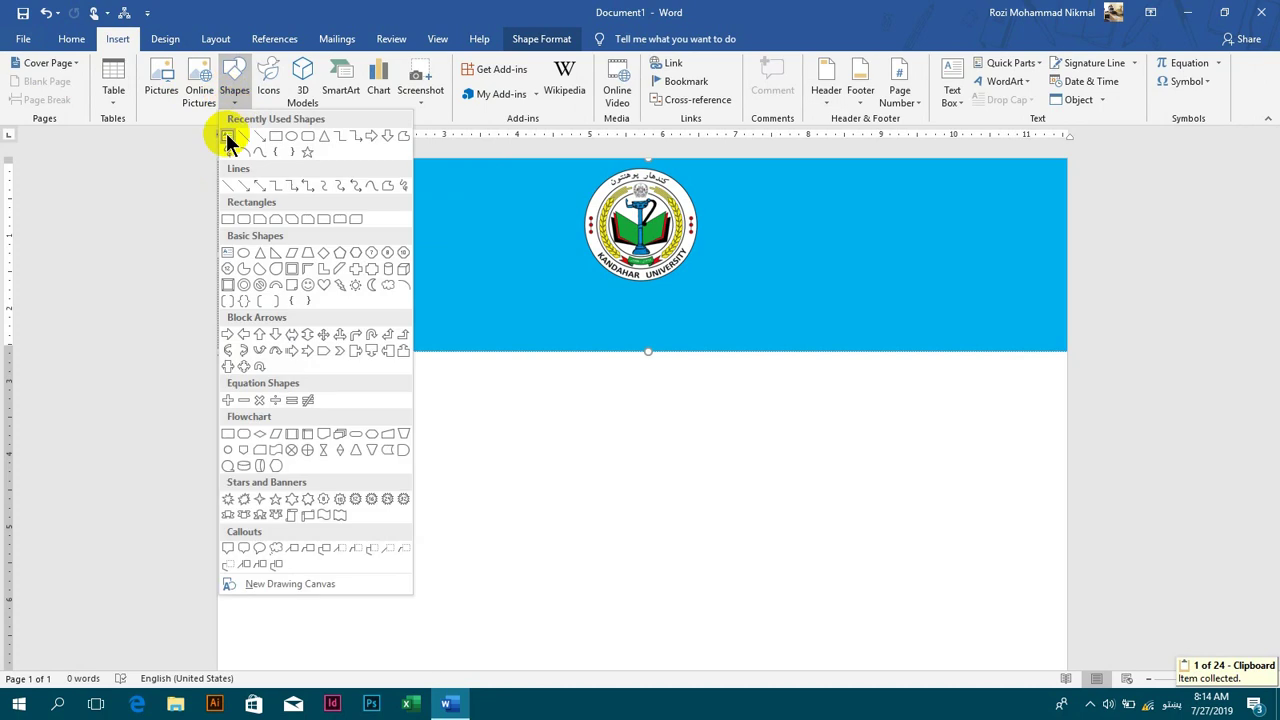
click(228, 135)
drag(488, 325, 422, 352)
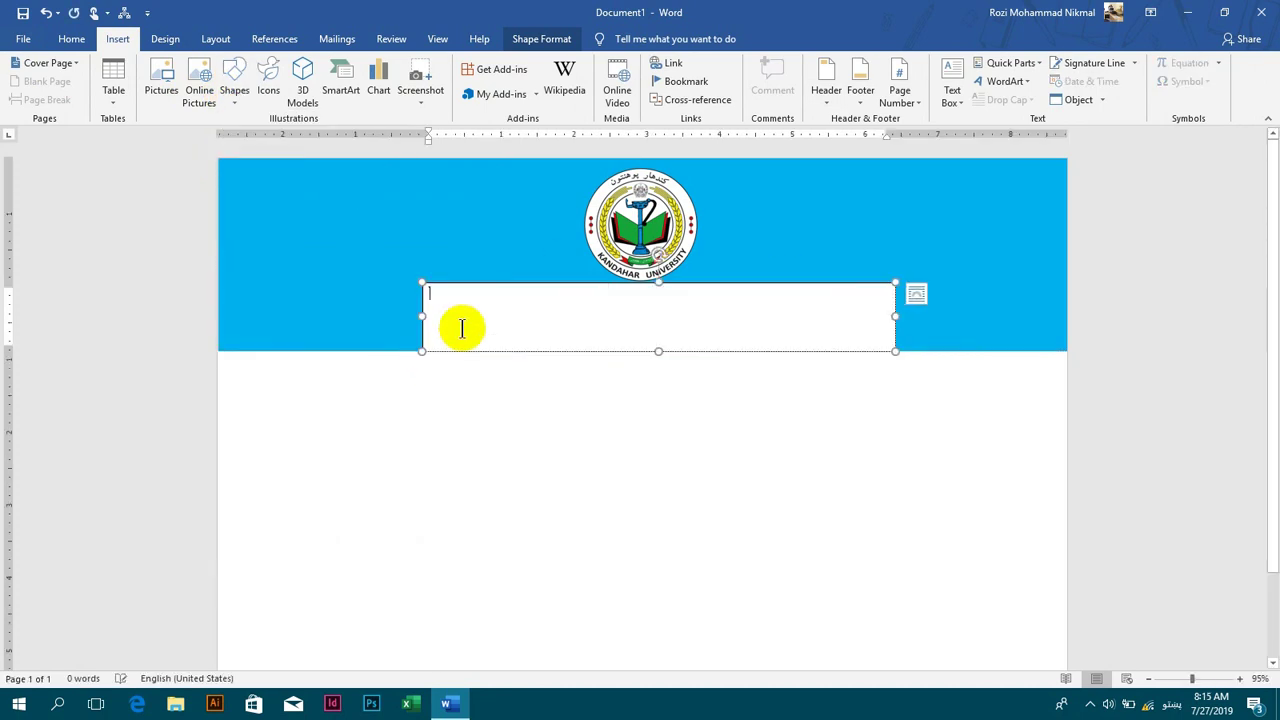
key(ctrl+v)
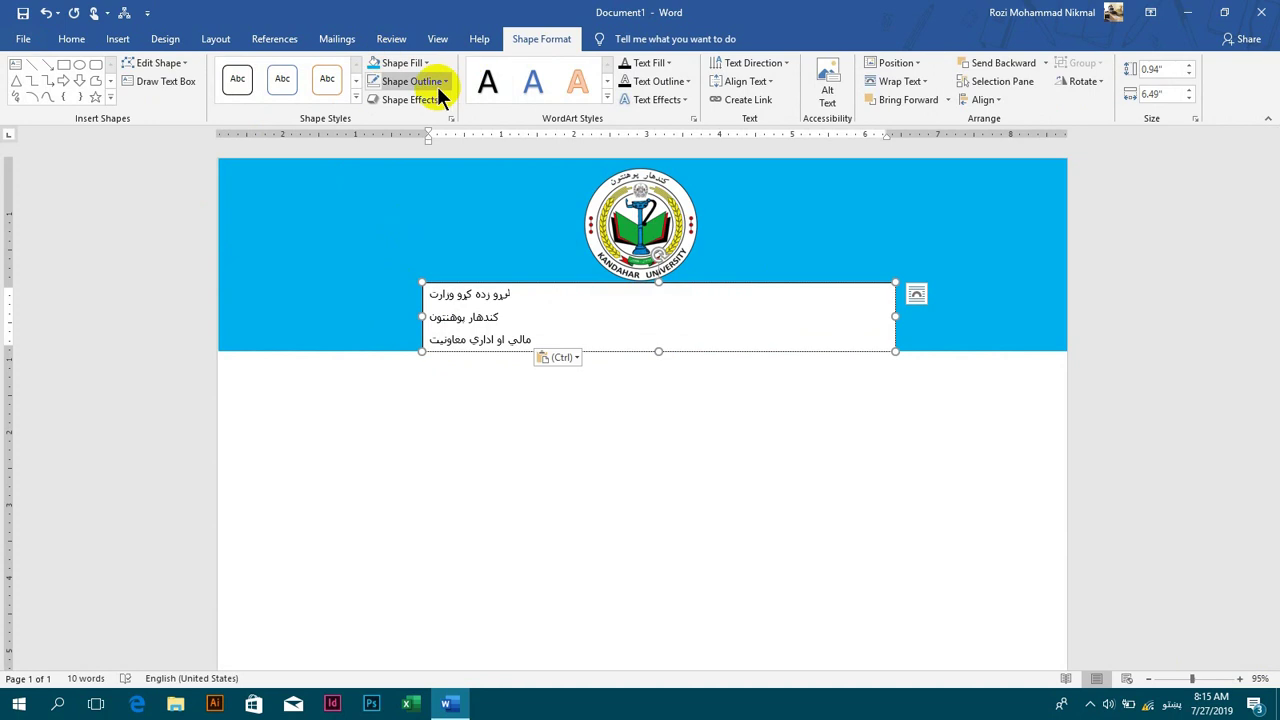
Give the Pashto text box No Fill and No Outline
click(420, 62)
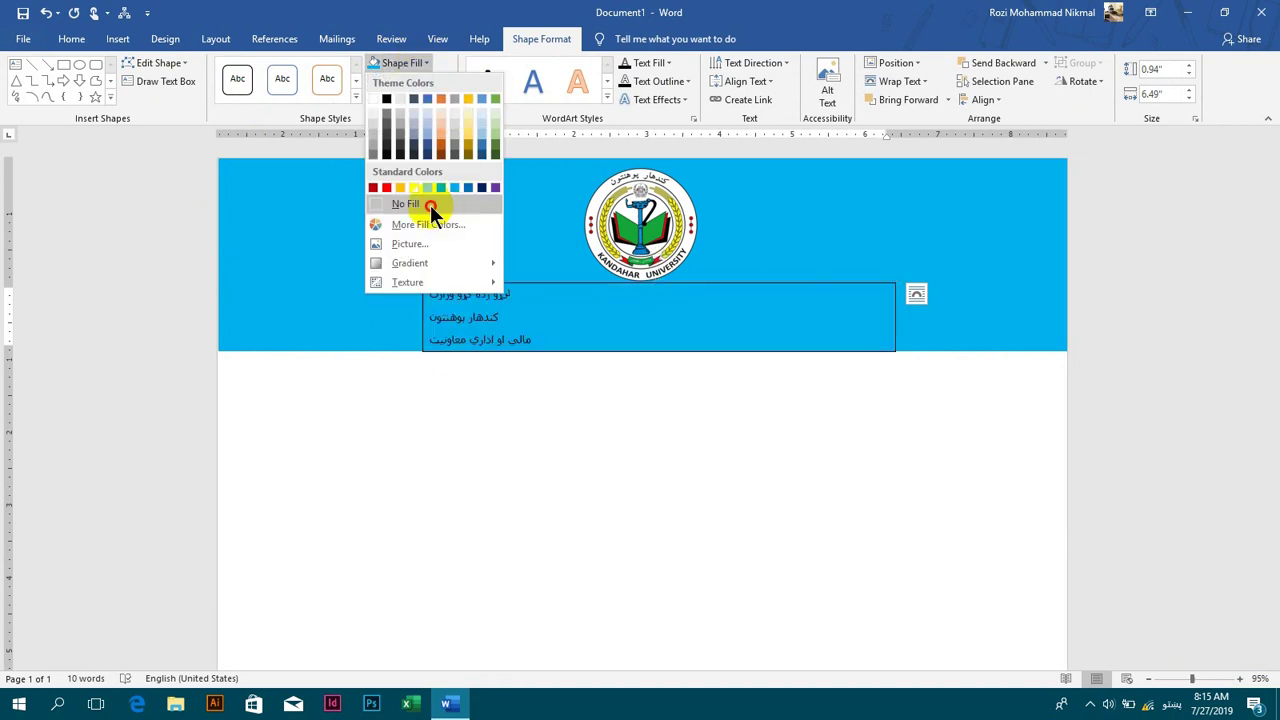
click(428, 207)
click(440, 81)
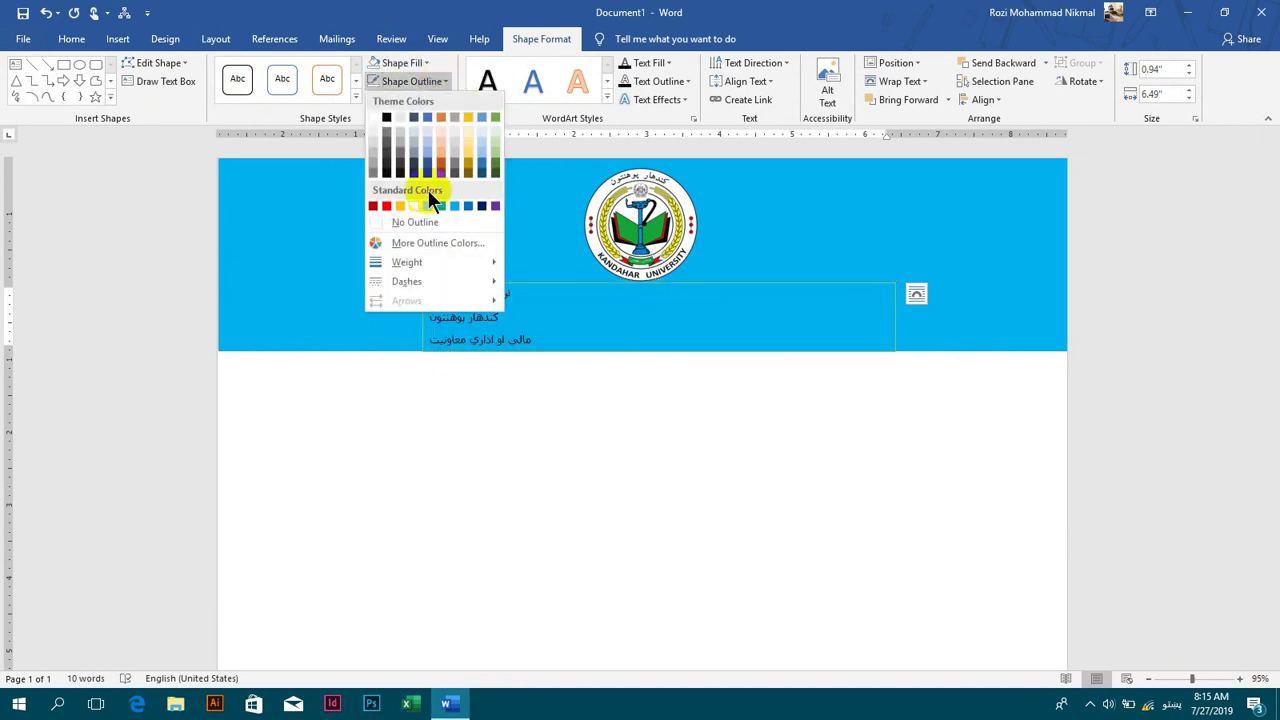
click(423, 221)
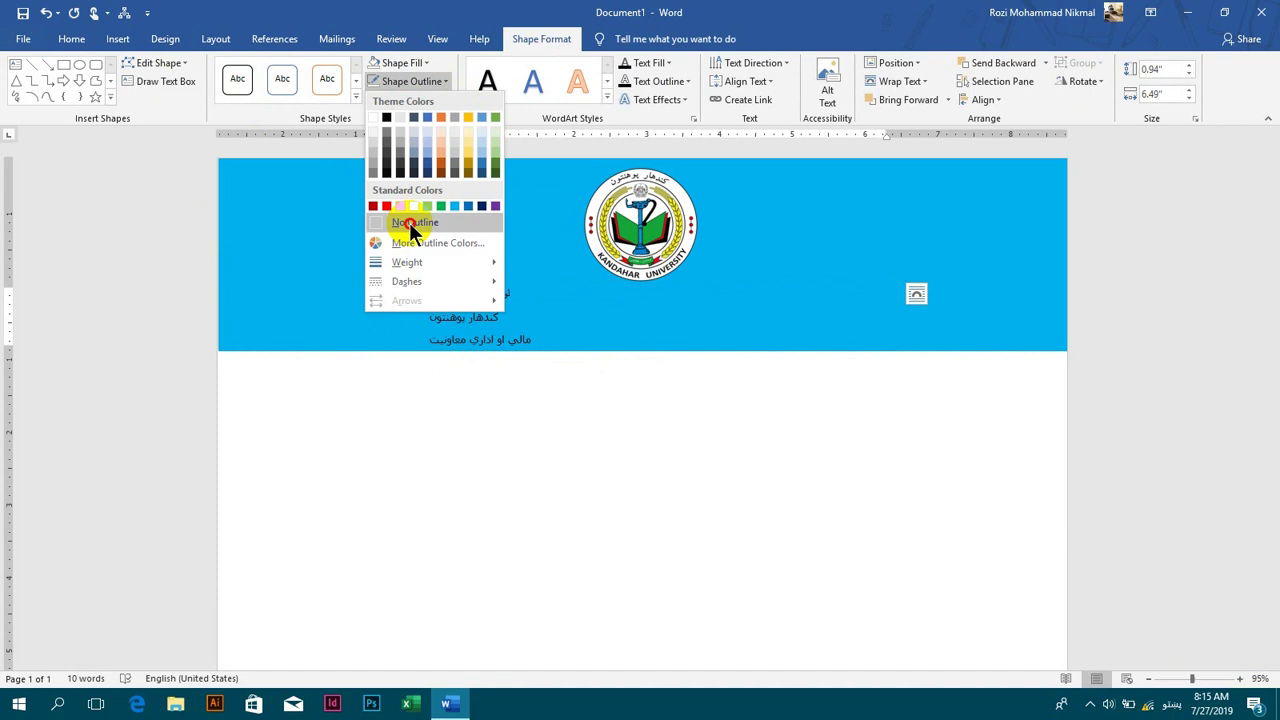
click(412, 223)
Make the cyan band taller and stretch the text box to 11.67 inches across it
click(363, 352)
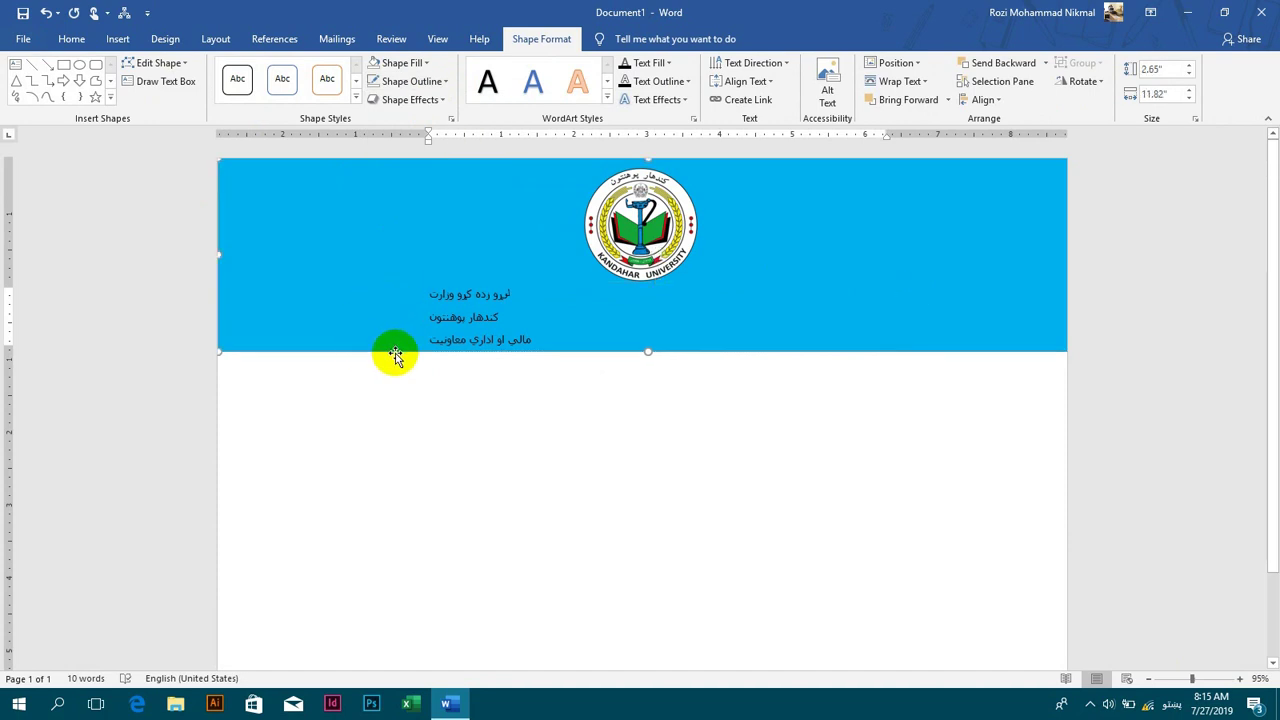
drag(643, 352, 647, 384)
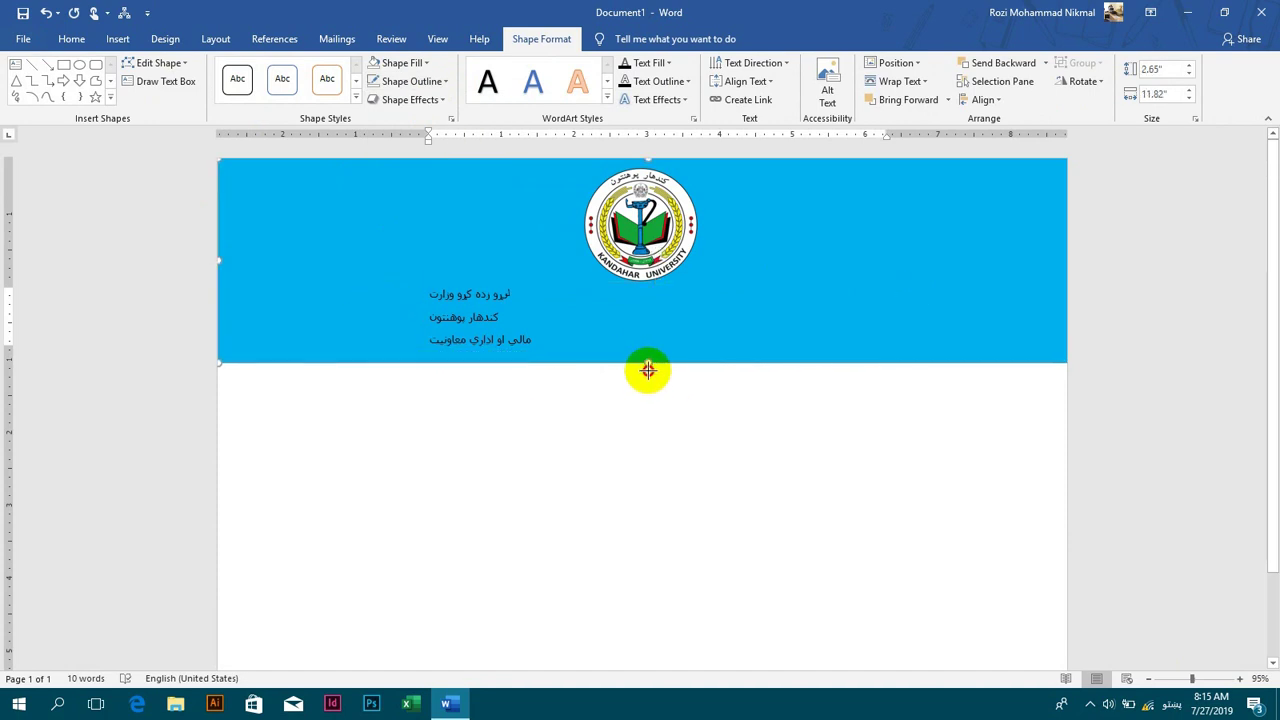
click(478, 296)
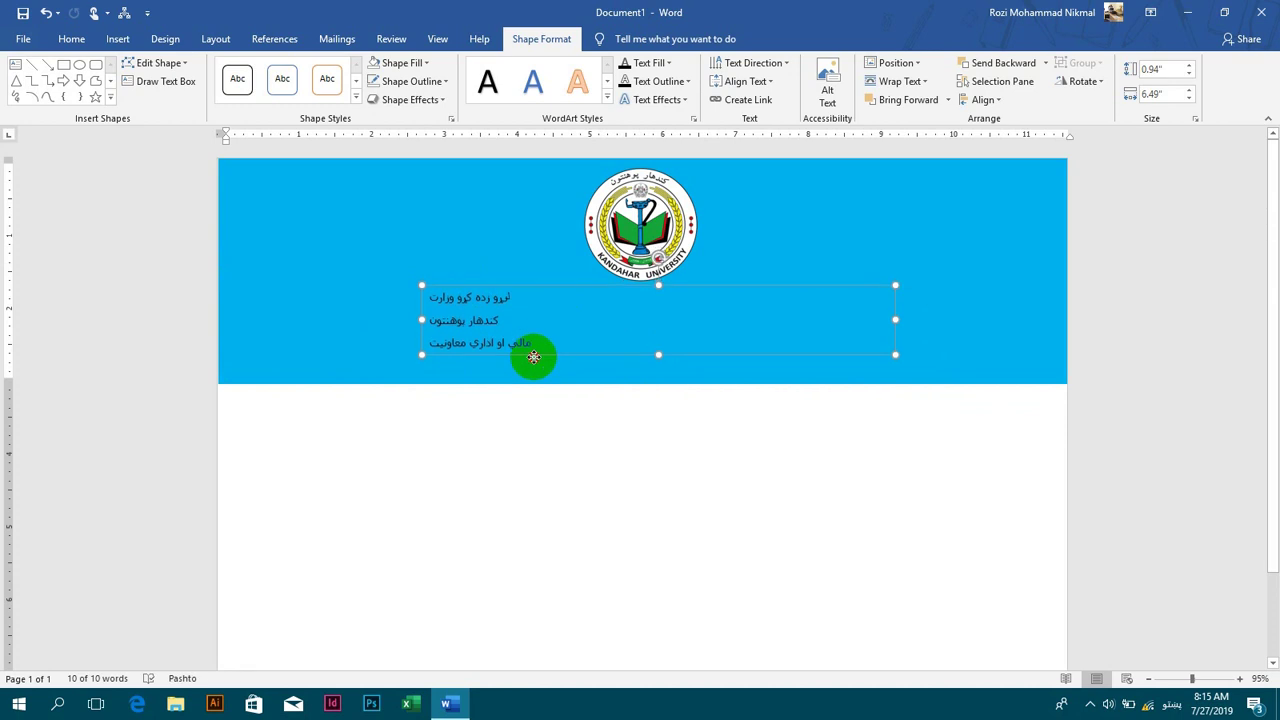
drag(537, 349, 540, 358)
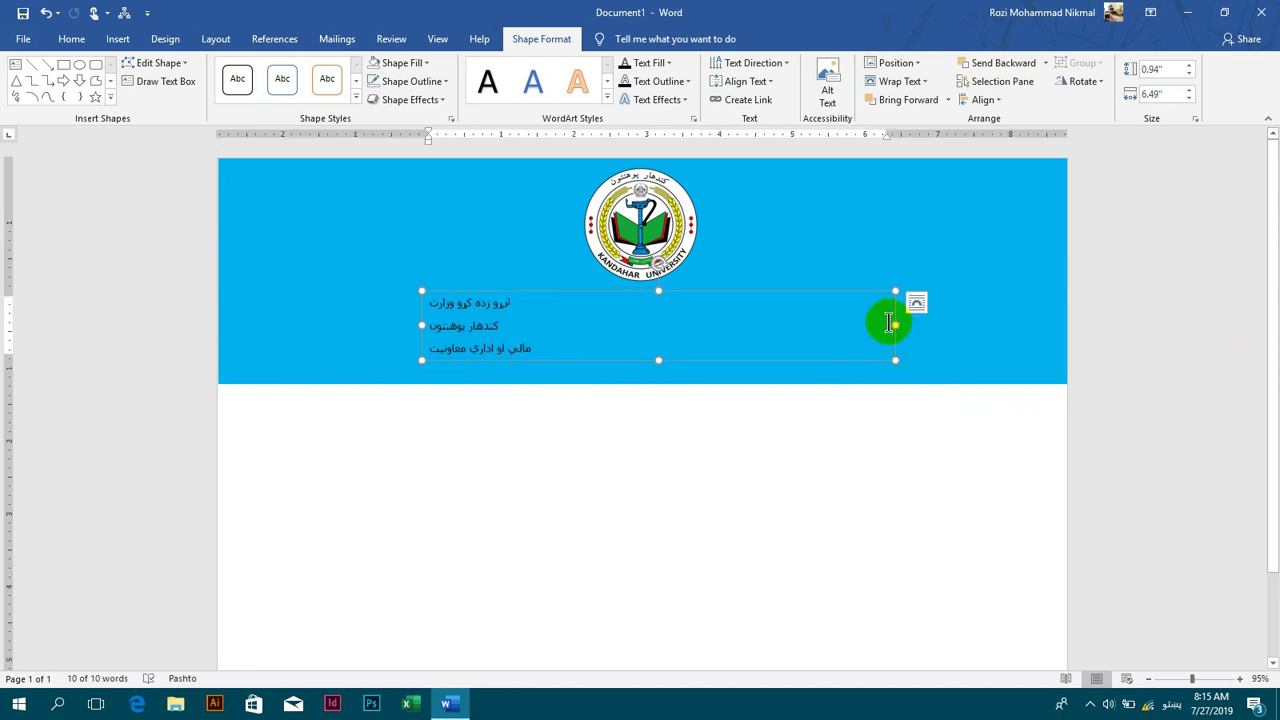
drag(895, 325, 1067, 308)
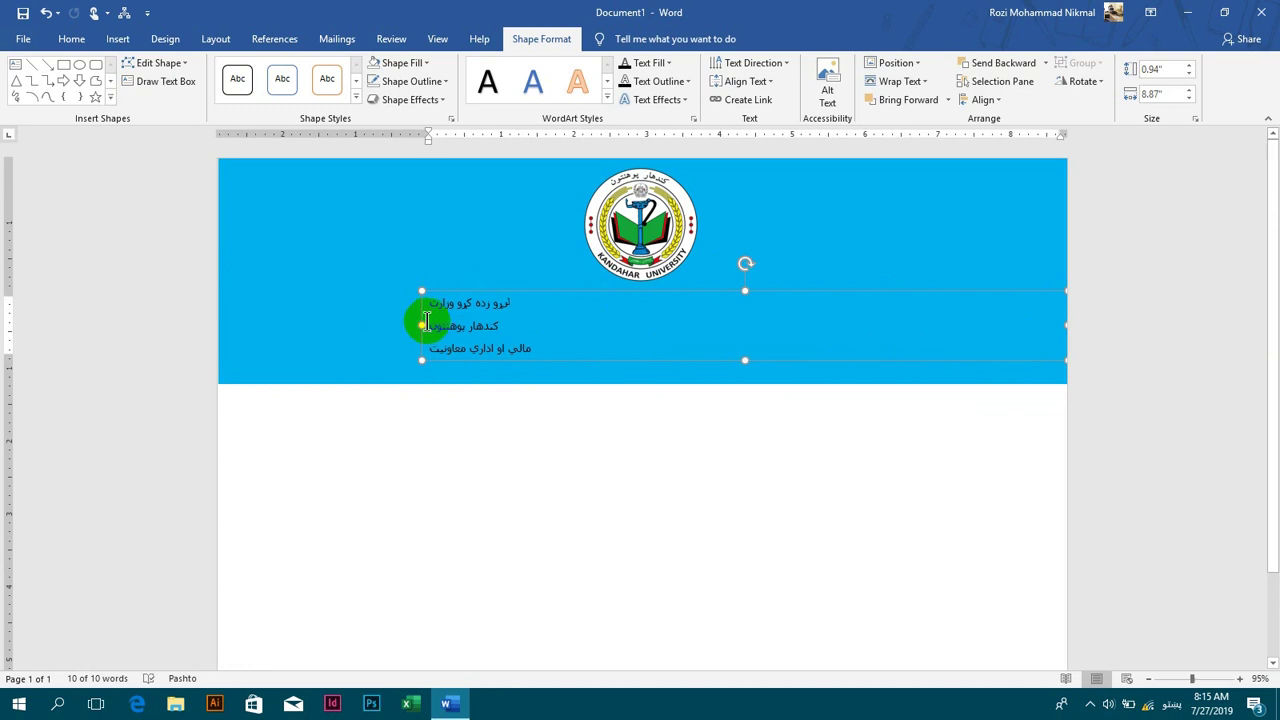
drag(423, 325, 220, 327)
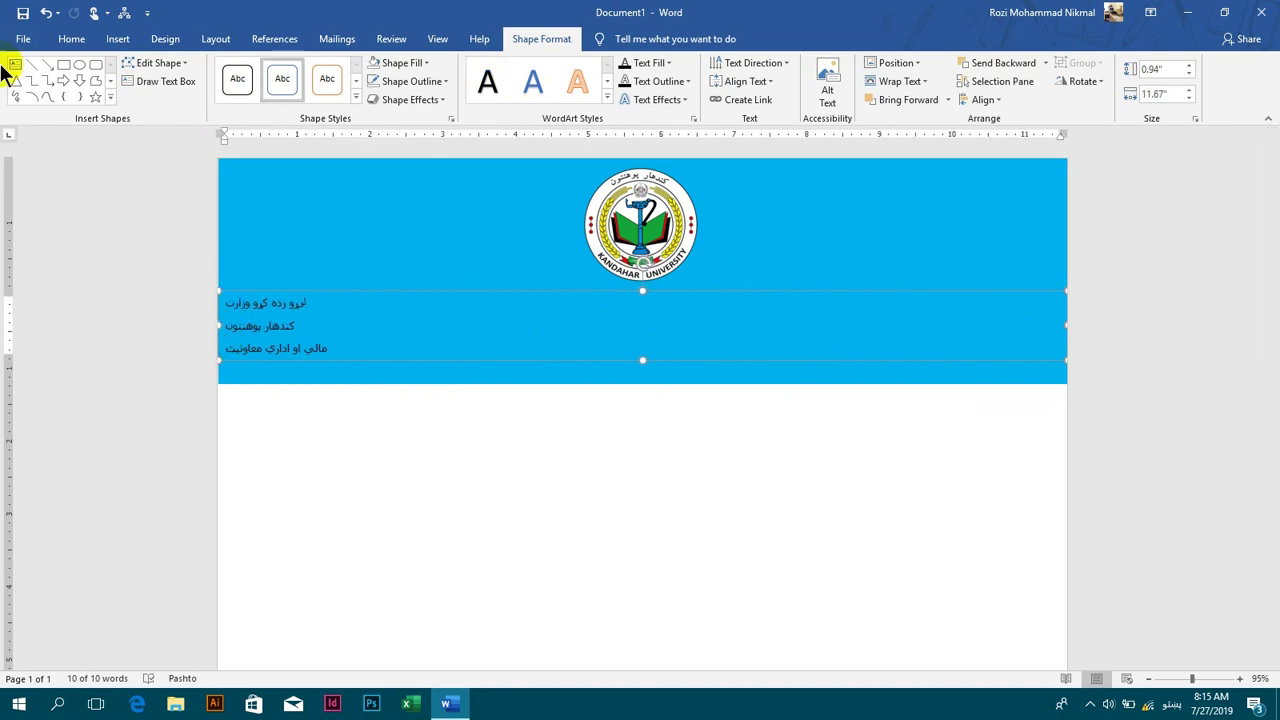
Make the Pashto lines right-to-left, centred, 18 pt Bahij Titr
click(70, 40)
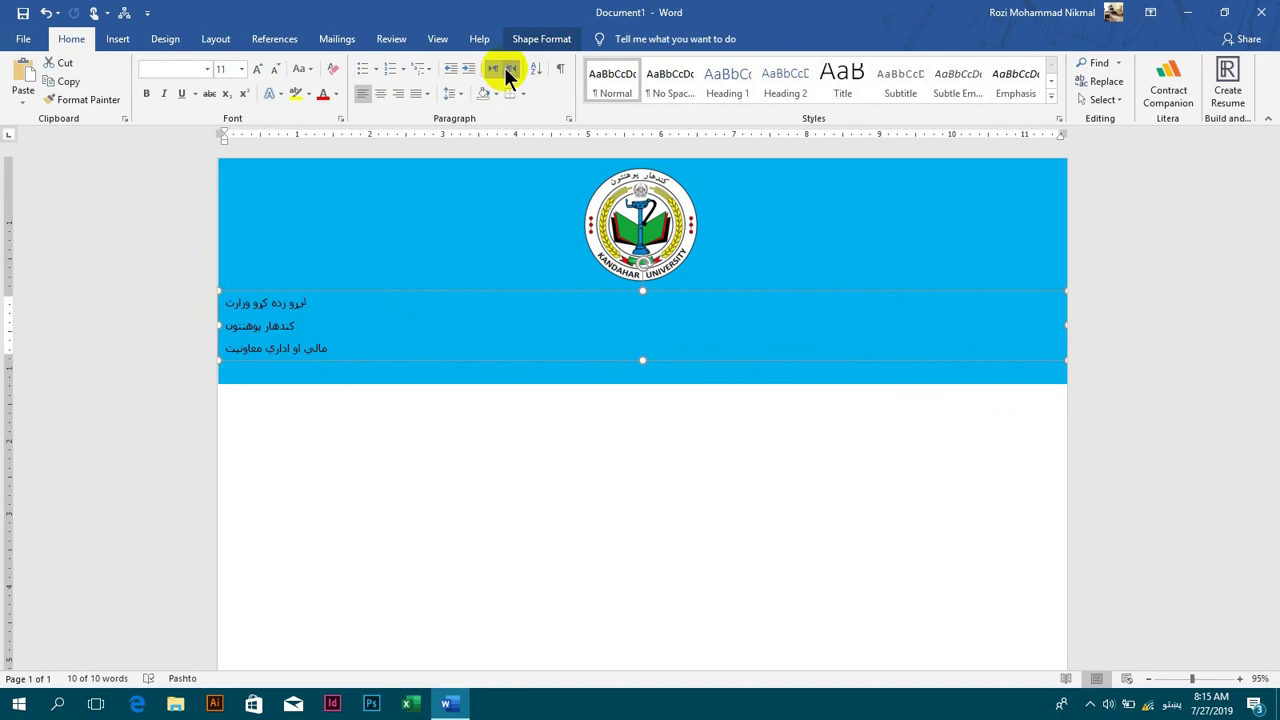
click(505, 68)
click(379, 91)
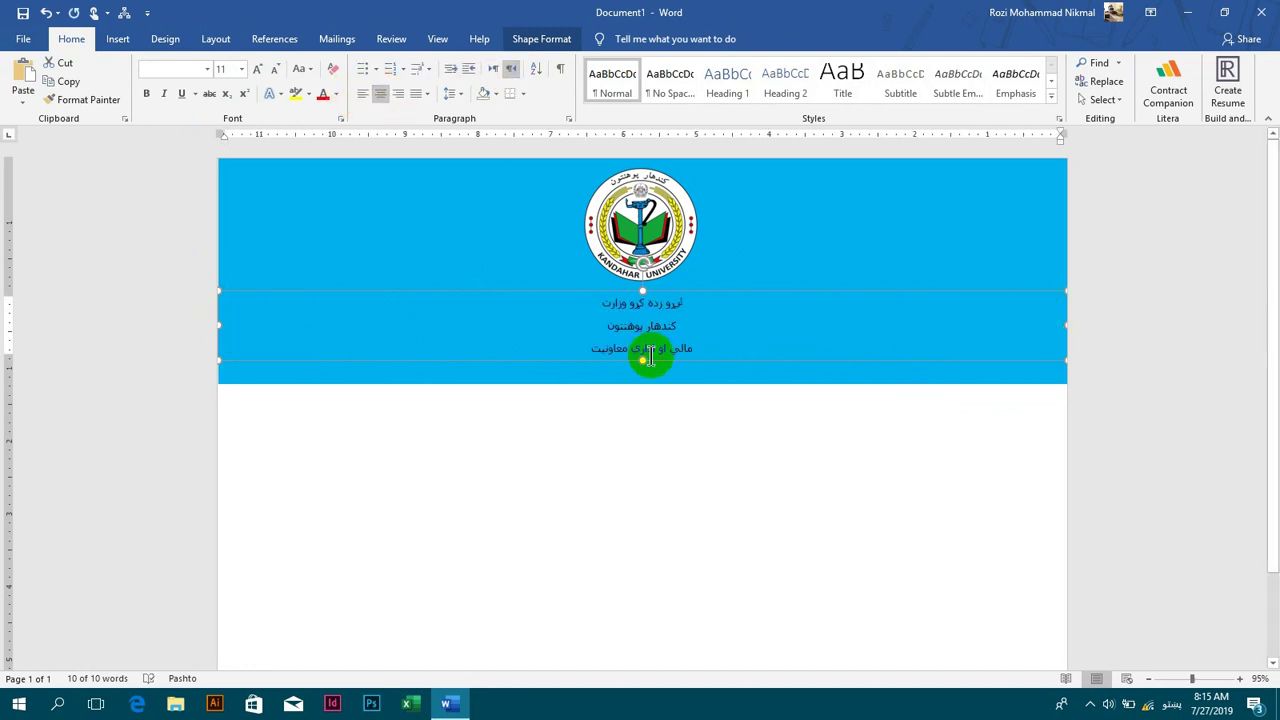
drag(642, 361, 642, 383)
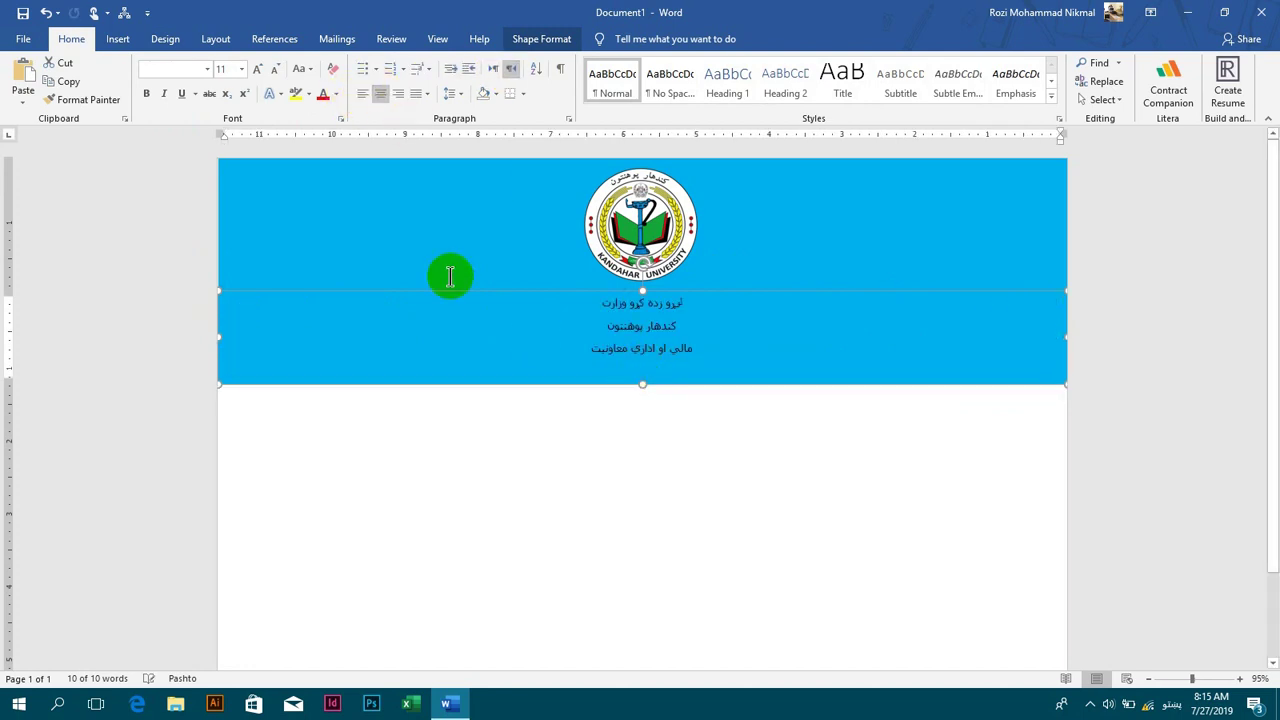
click(258, 70)
click(258, 70)
click(258, 70)
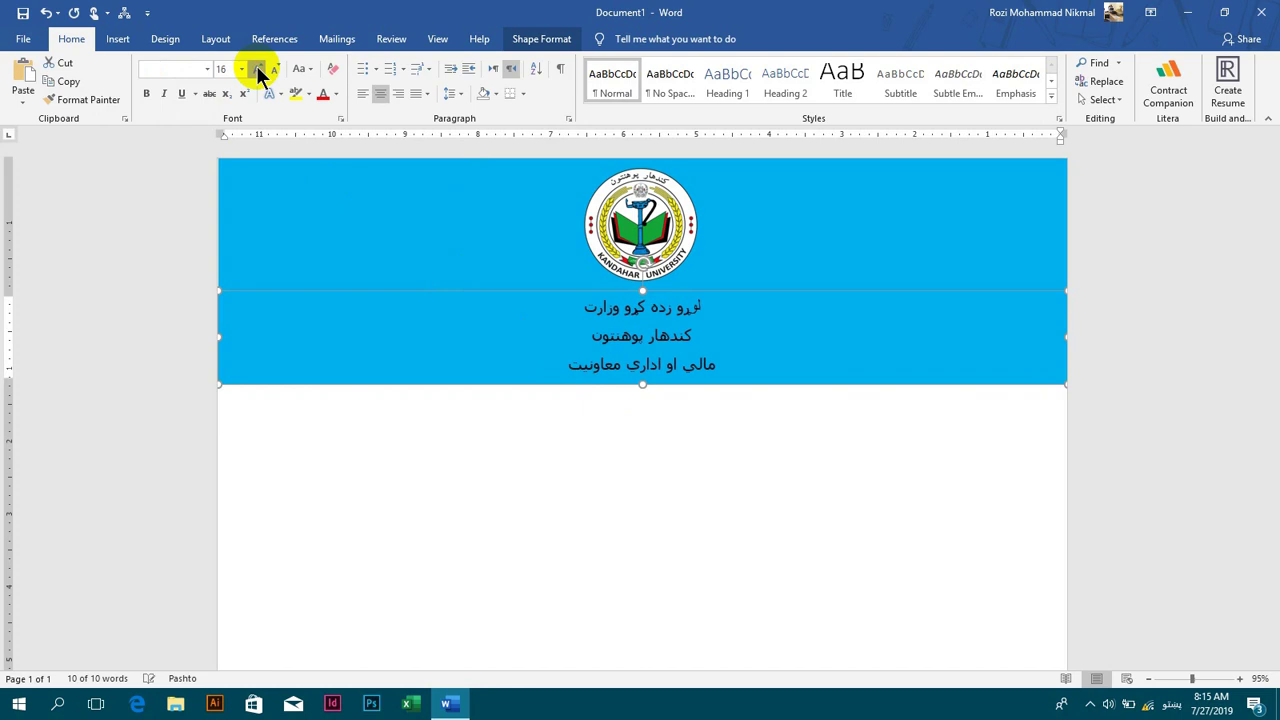
click(258, 70)
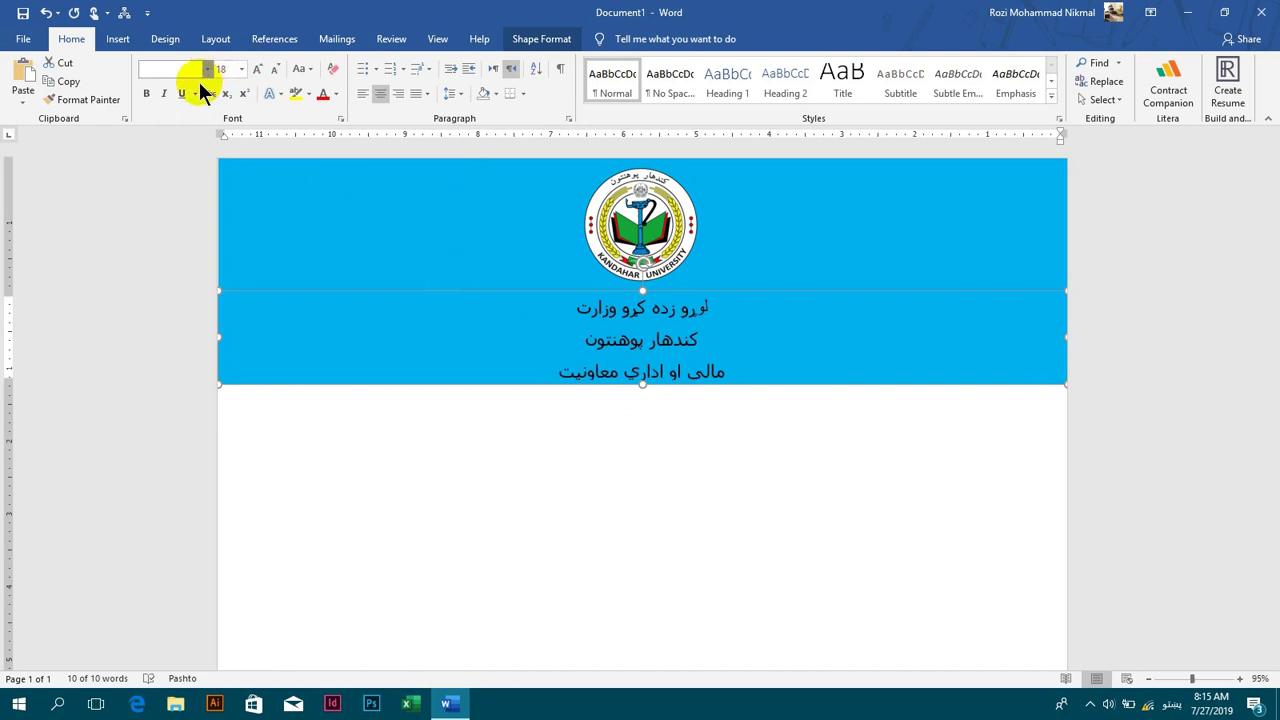
click(207, 69)
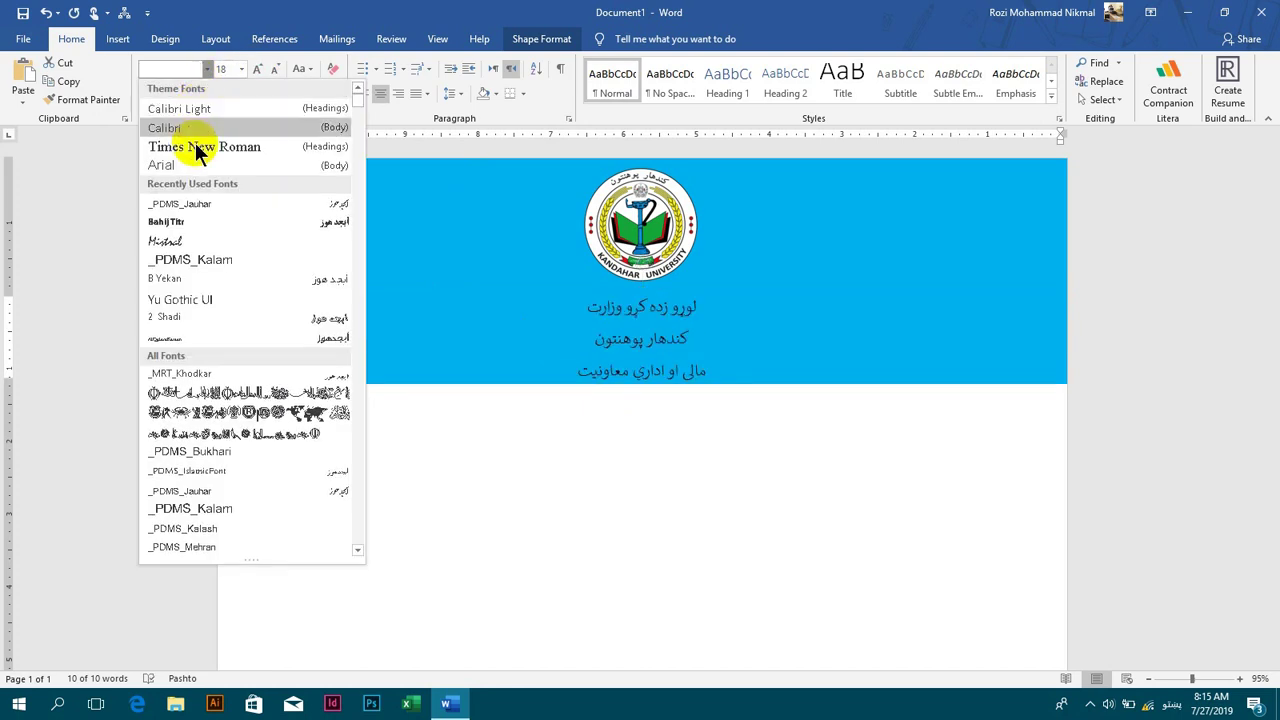
click(183, 221)
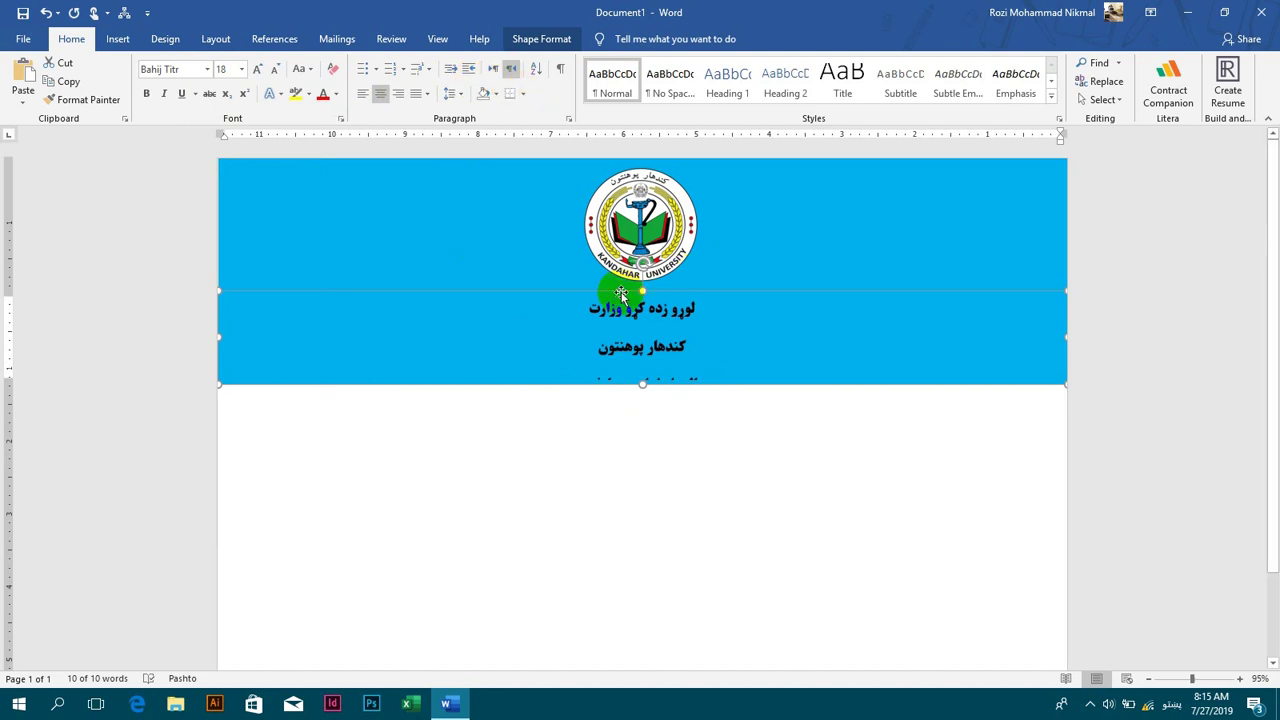
Enlarge the header lines to 22 pt, remove space after paragraphs, and fit the text box around them
drag(643, 289, 655, 274)
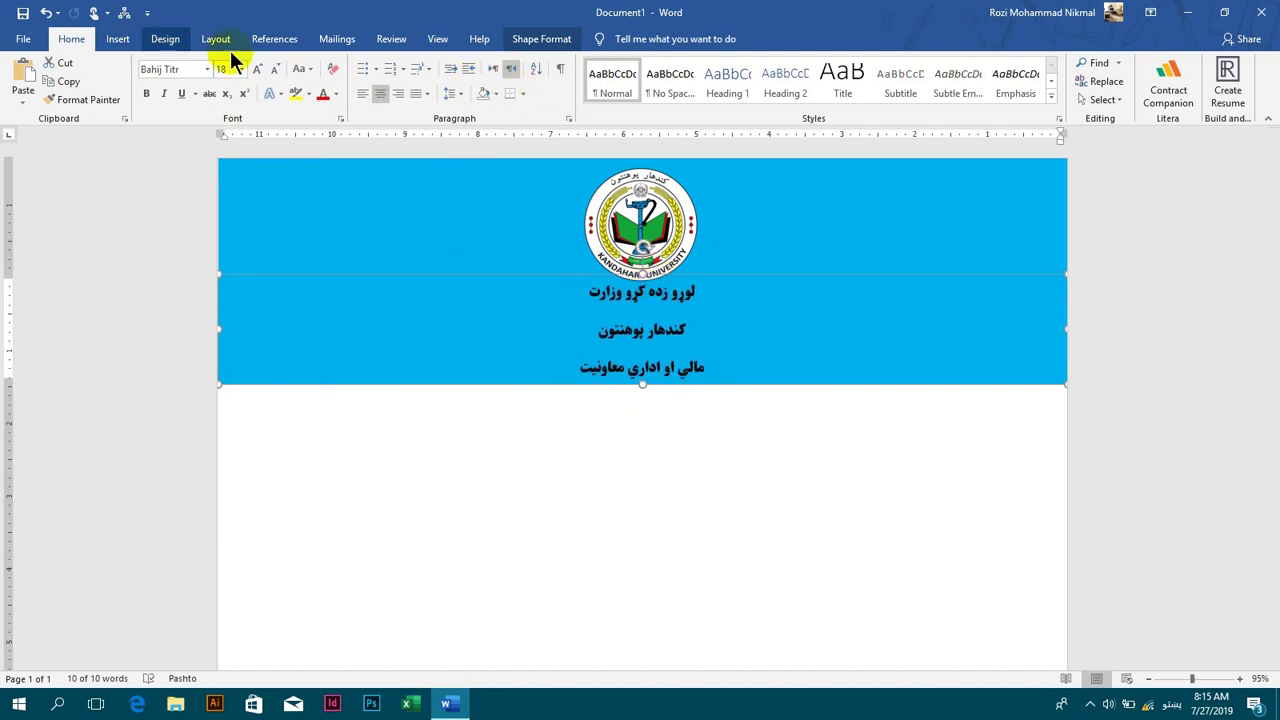
click(260, 64)
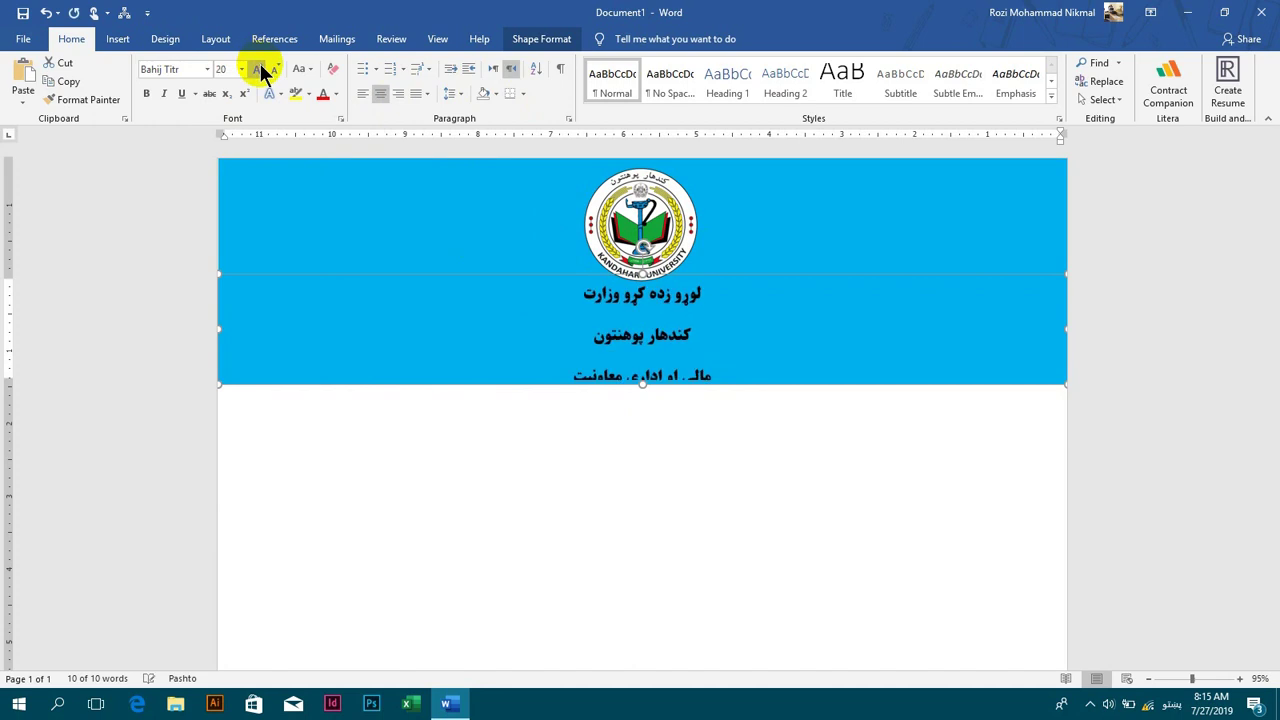
click(450, 98)
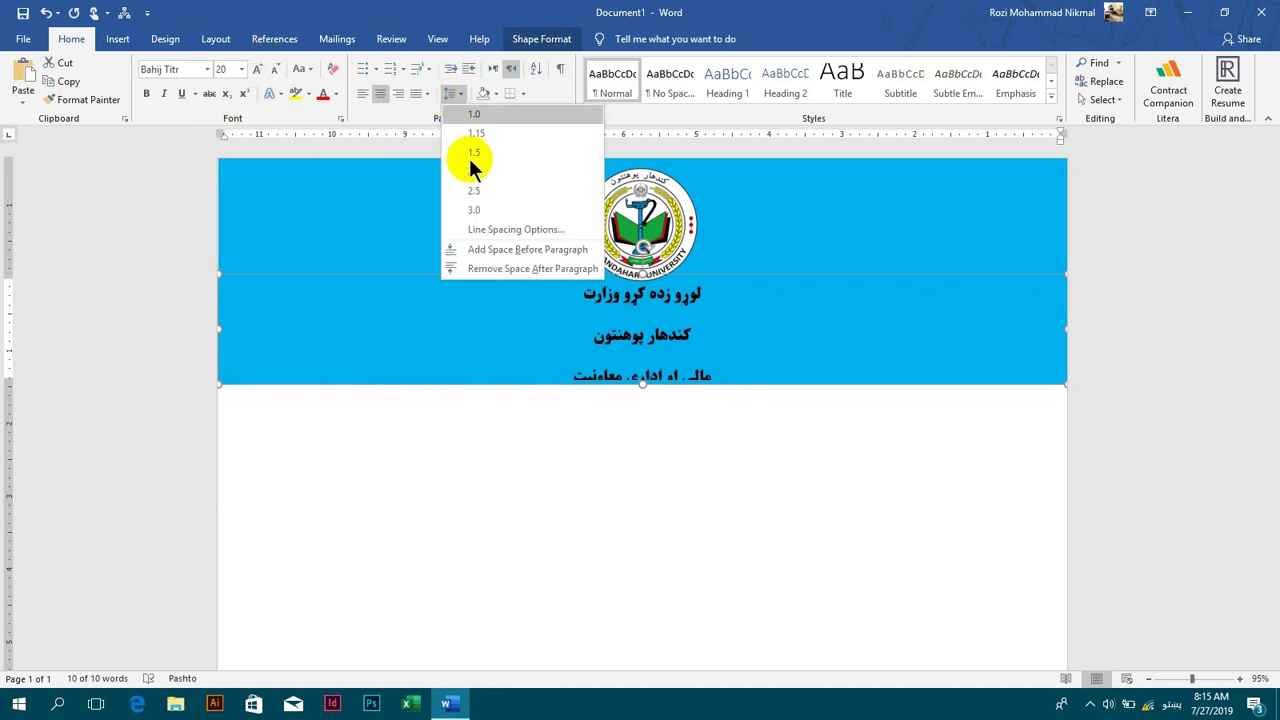
click(505, 269)
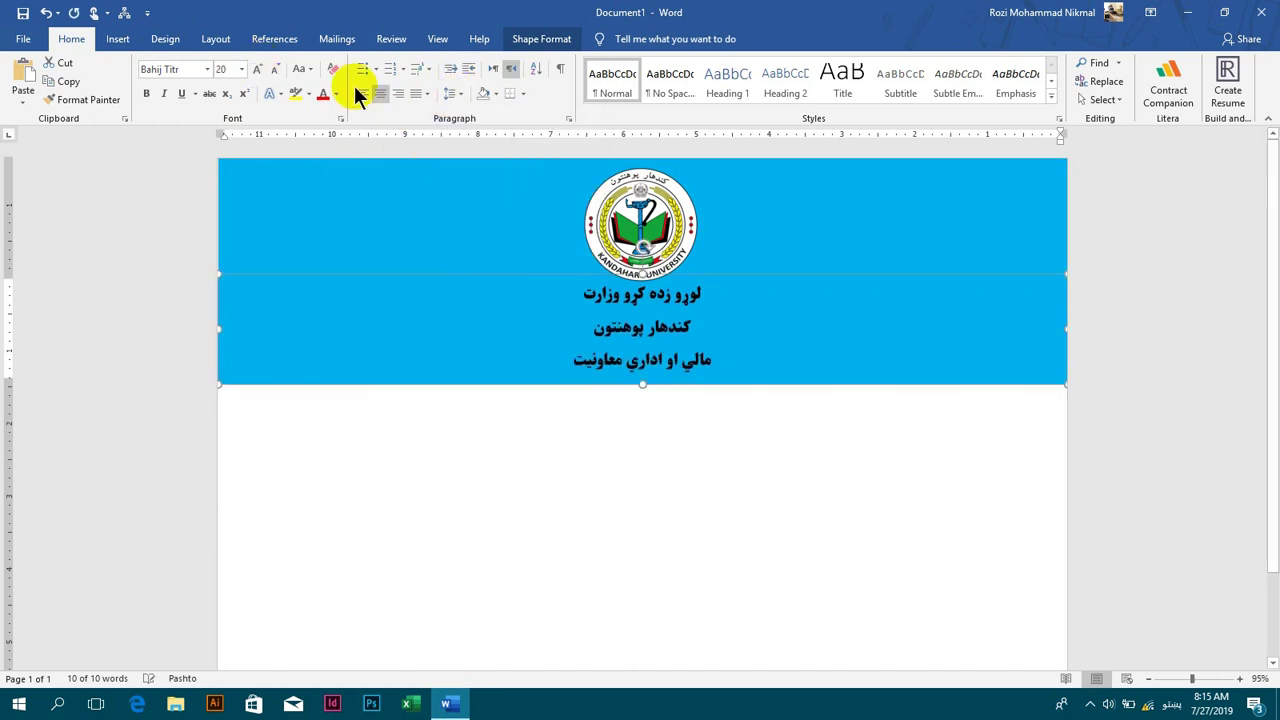
click(257, 69)
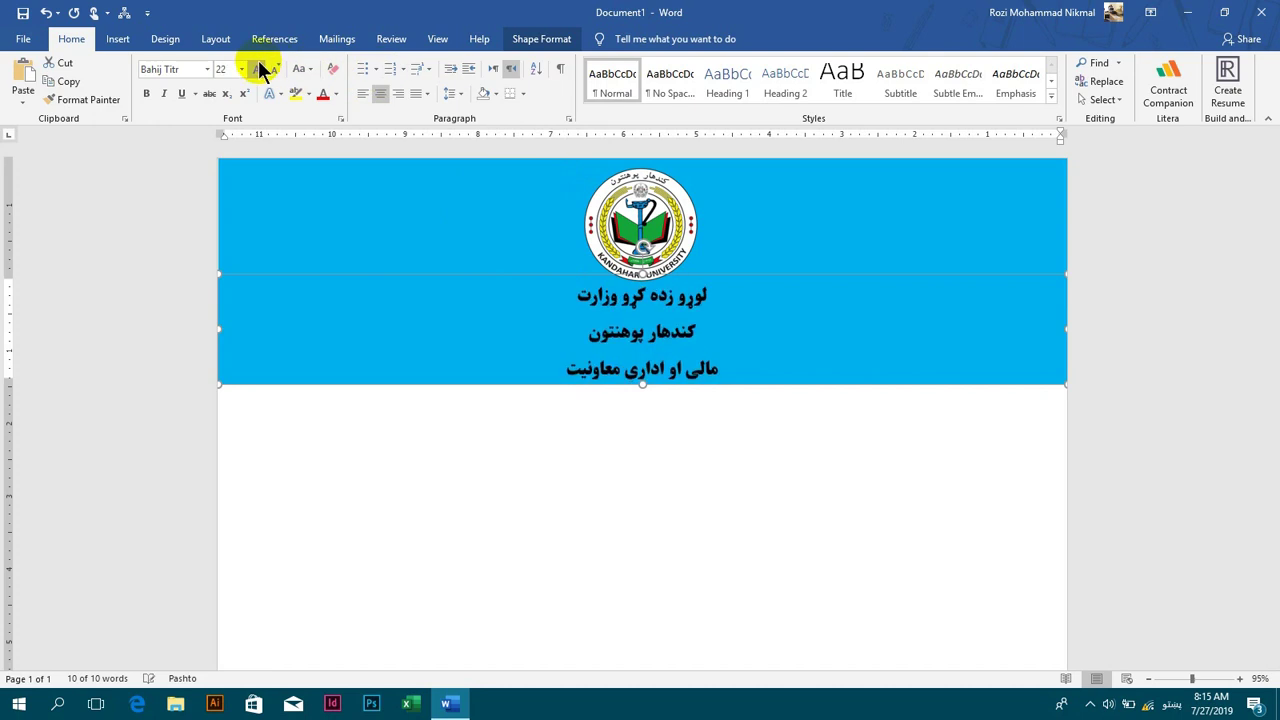
double_click(643, 372)
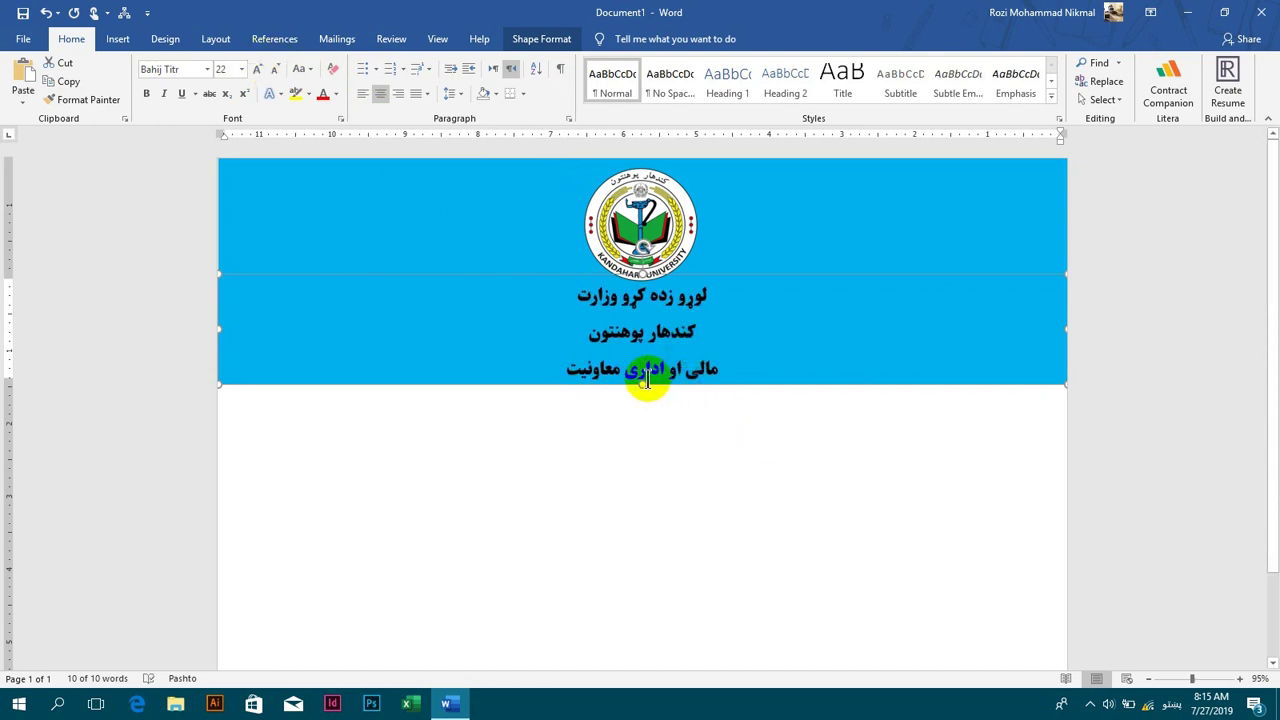
drag(643, 388, 645, 389)
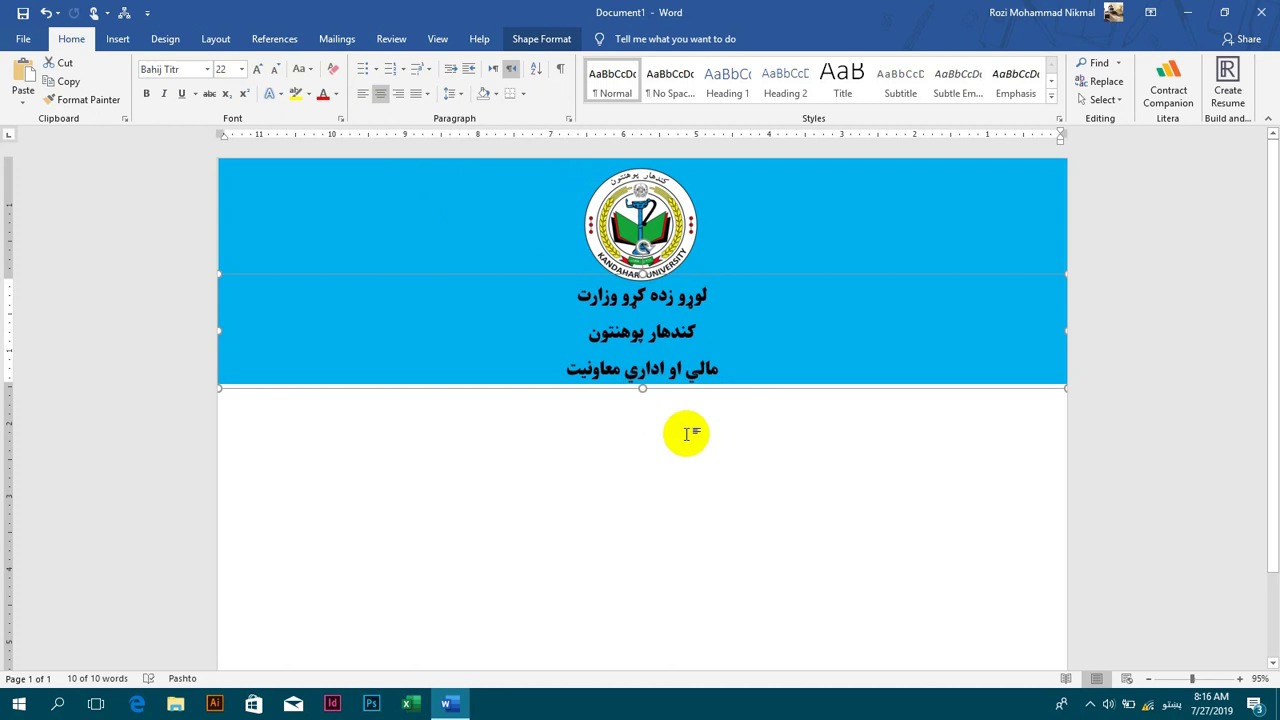
Dismiss the Visual Basic error and return to the page
click(664, 440)
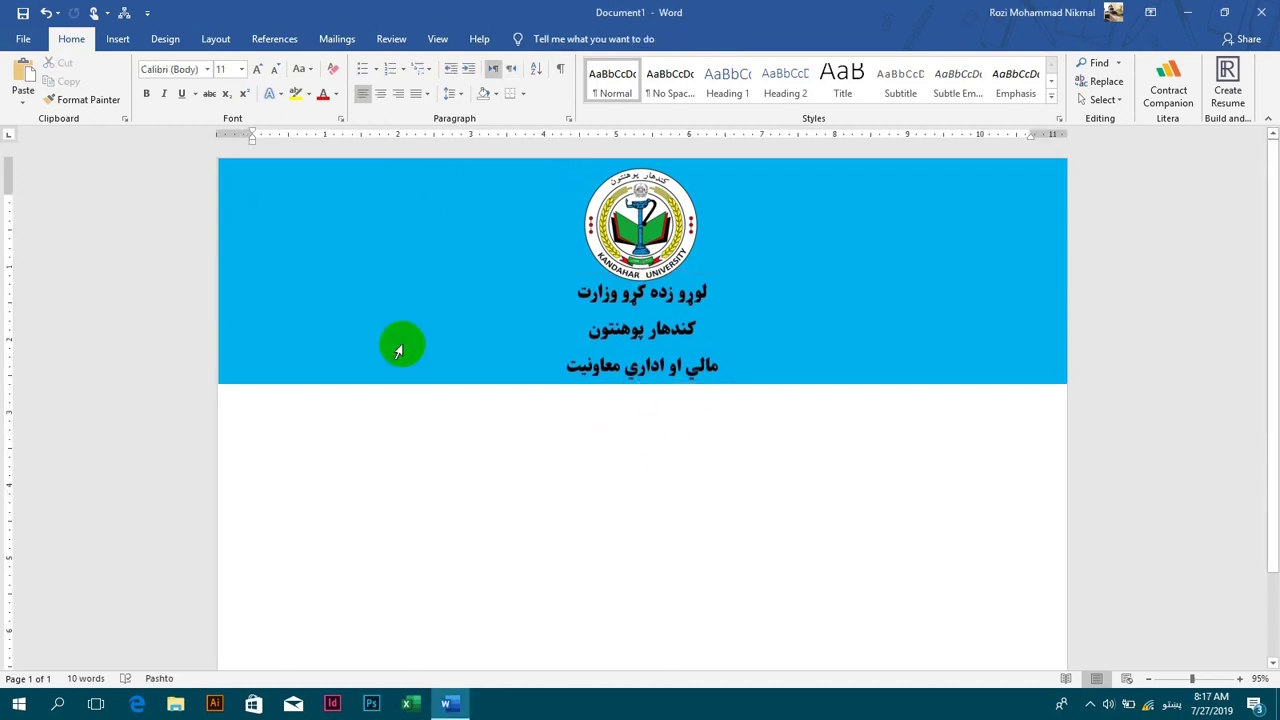
click(124, 13)
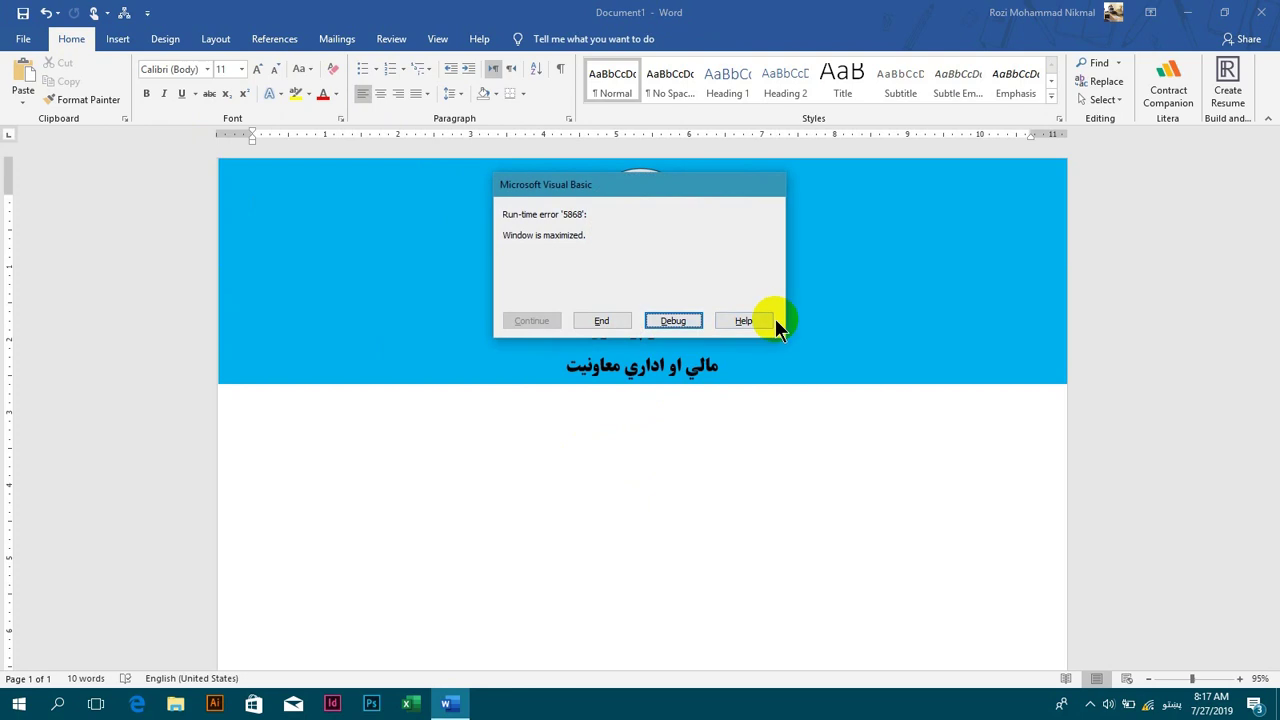
click(605, 321)
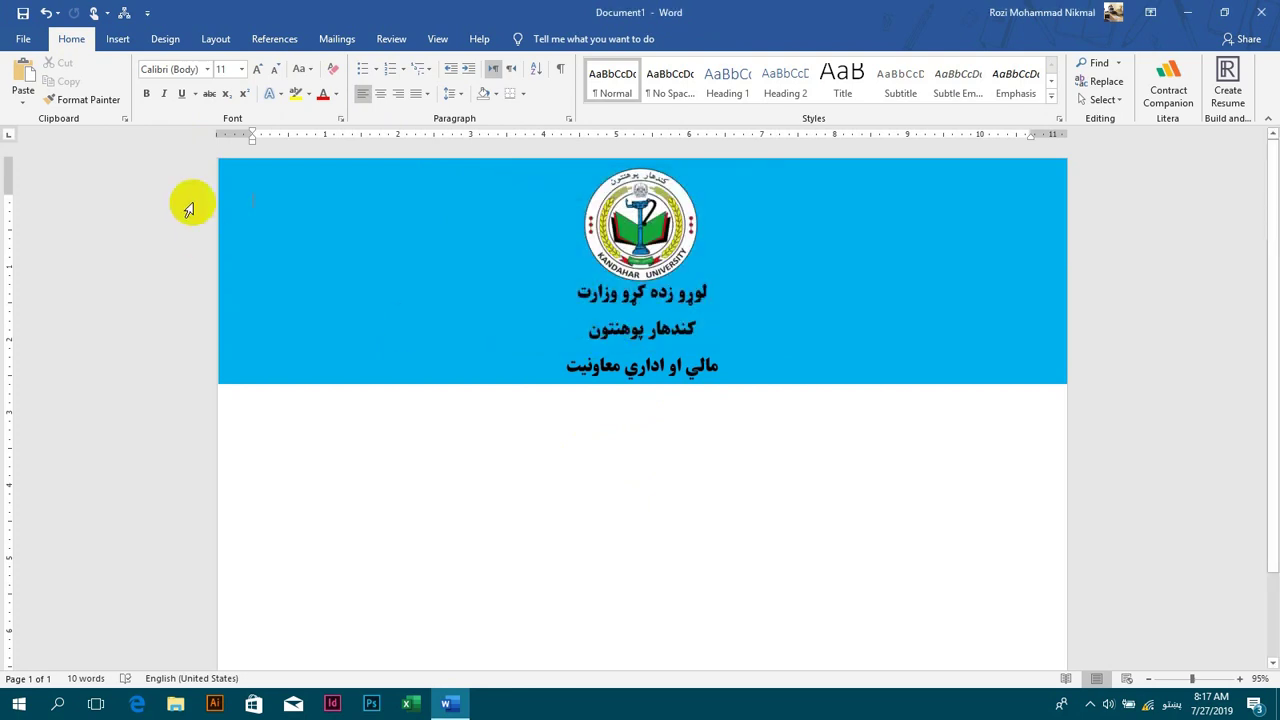
click(114, 42)
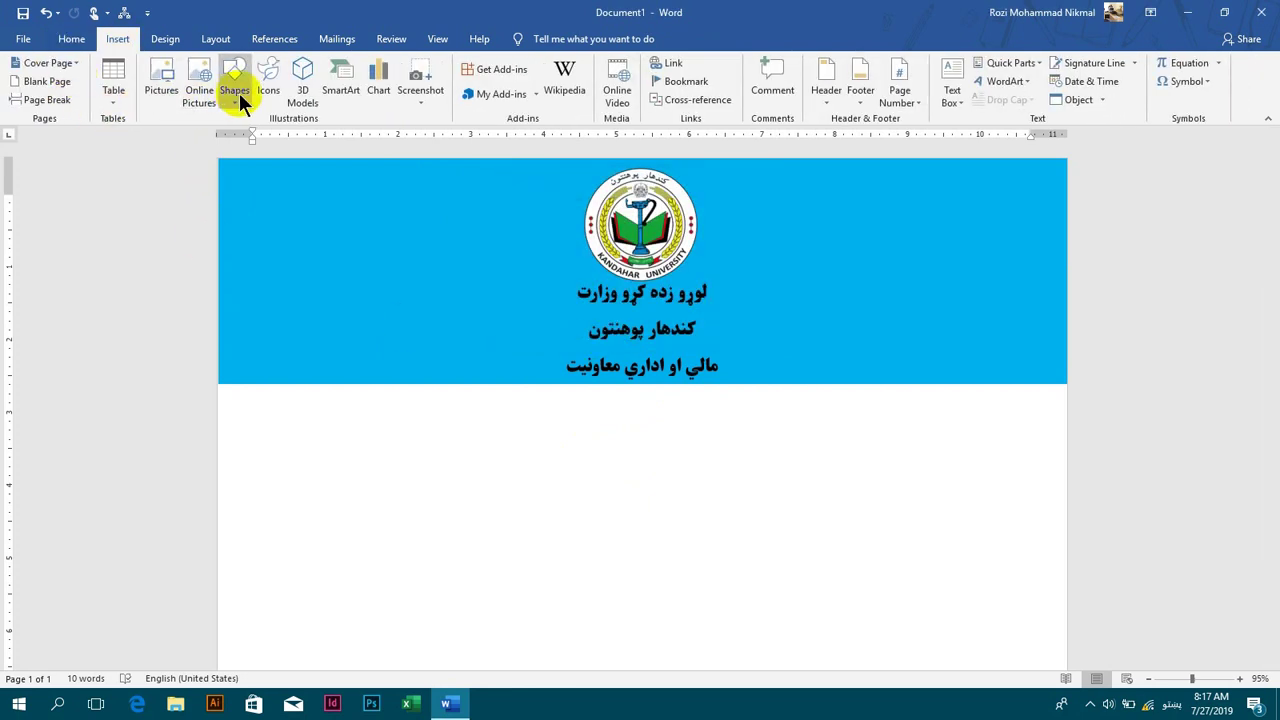
key(Return)
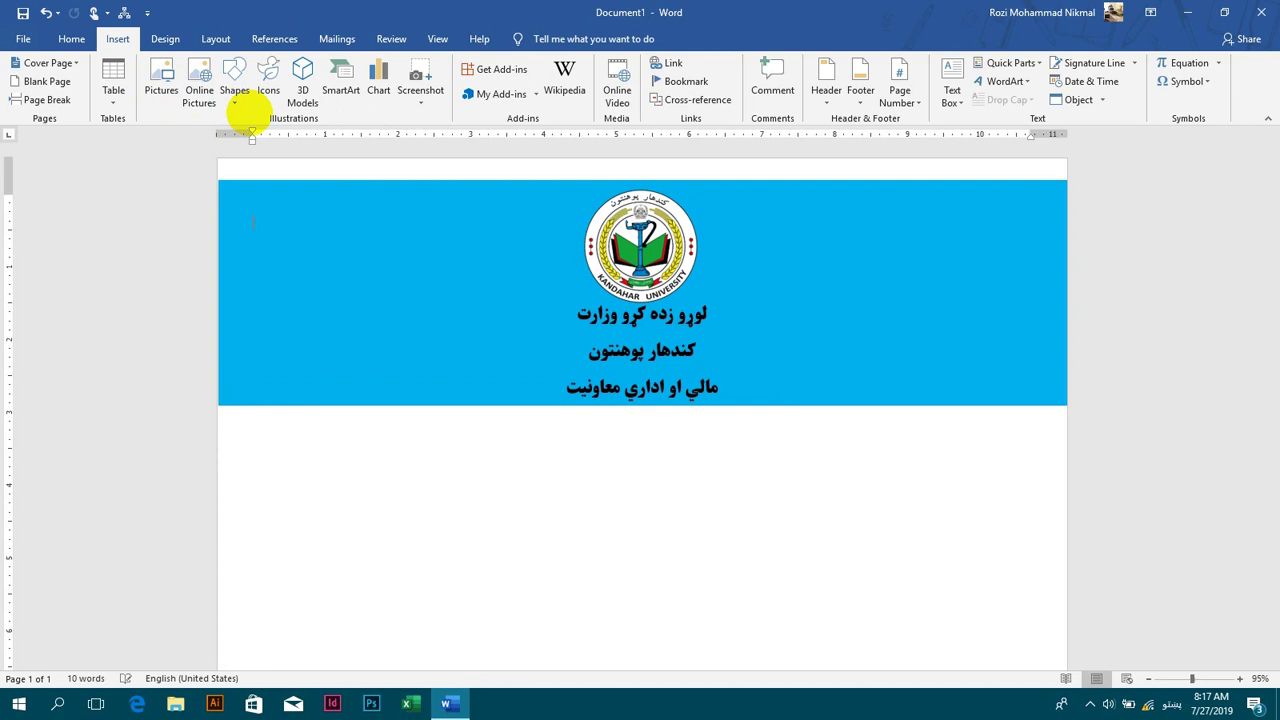
key(ctrl+z)
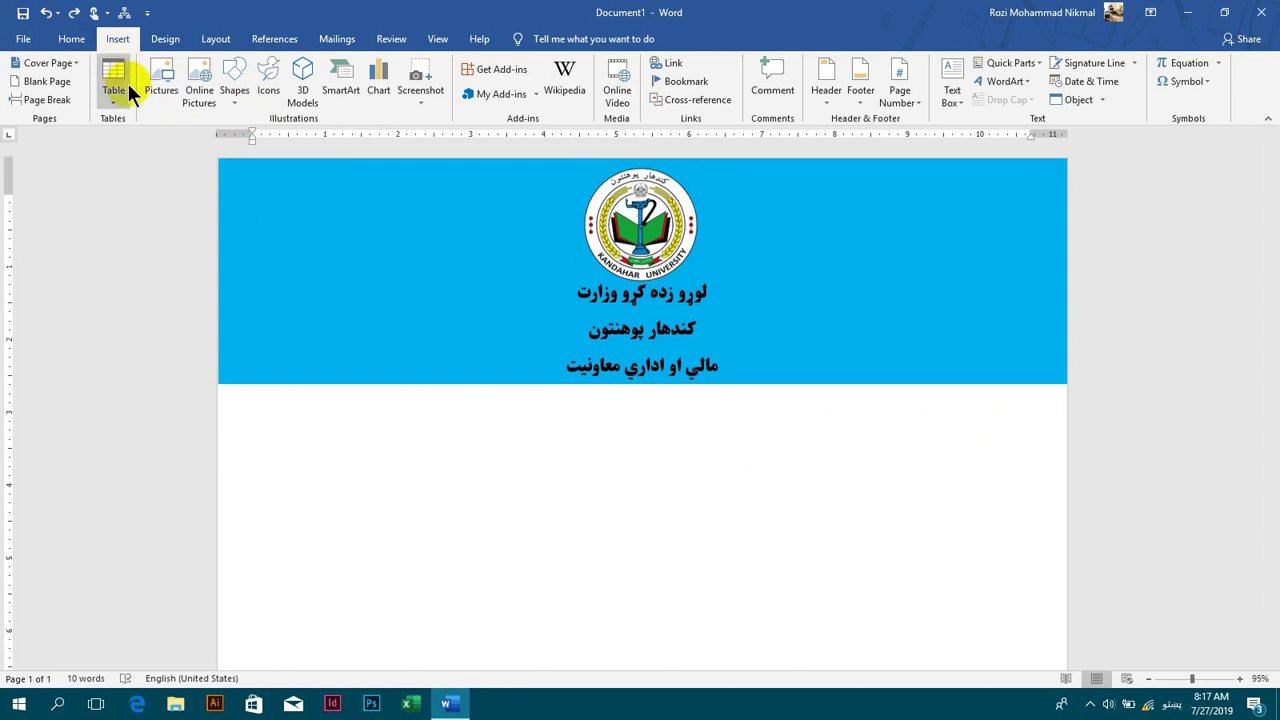
Draw a 5.06 by 11.67 inch text box filling the page below the banner
click(234, 93)
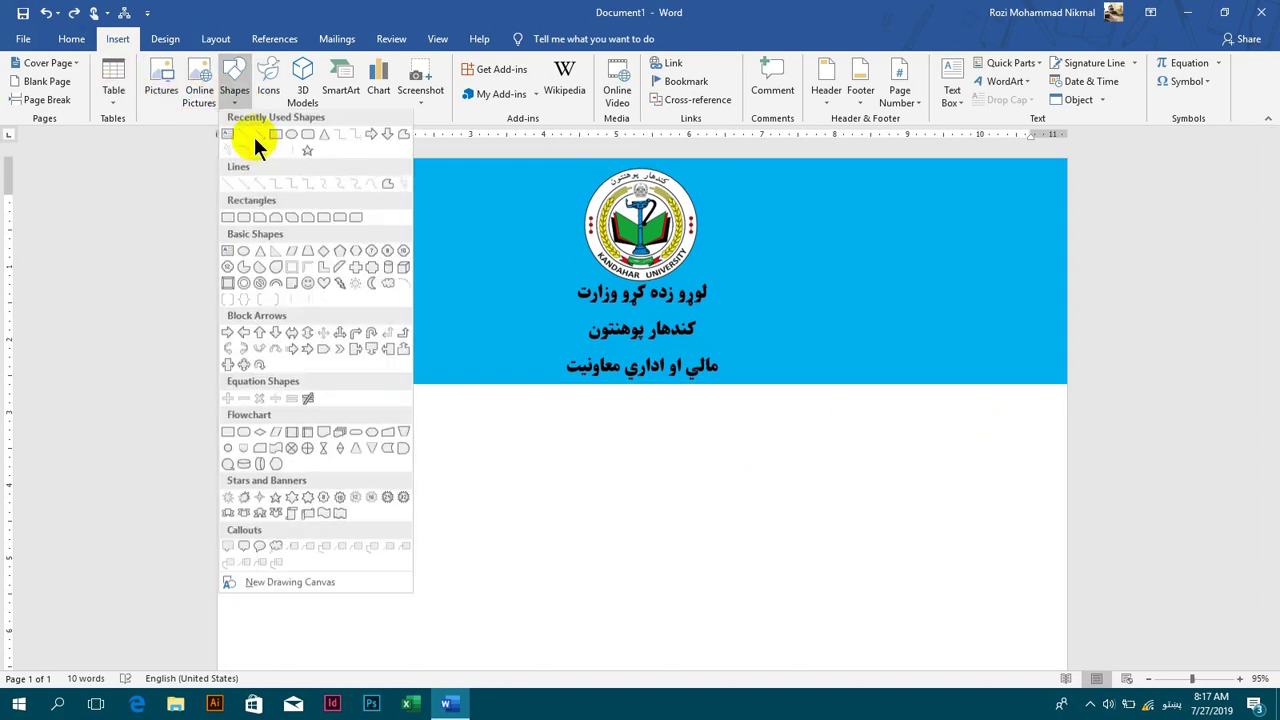
click(230, 147)
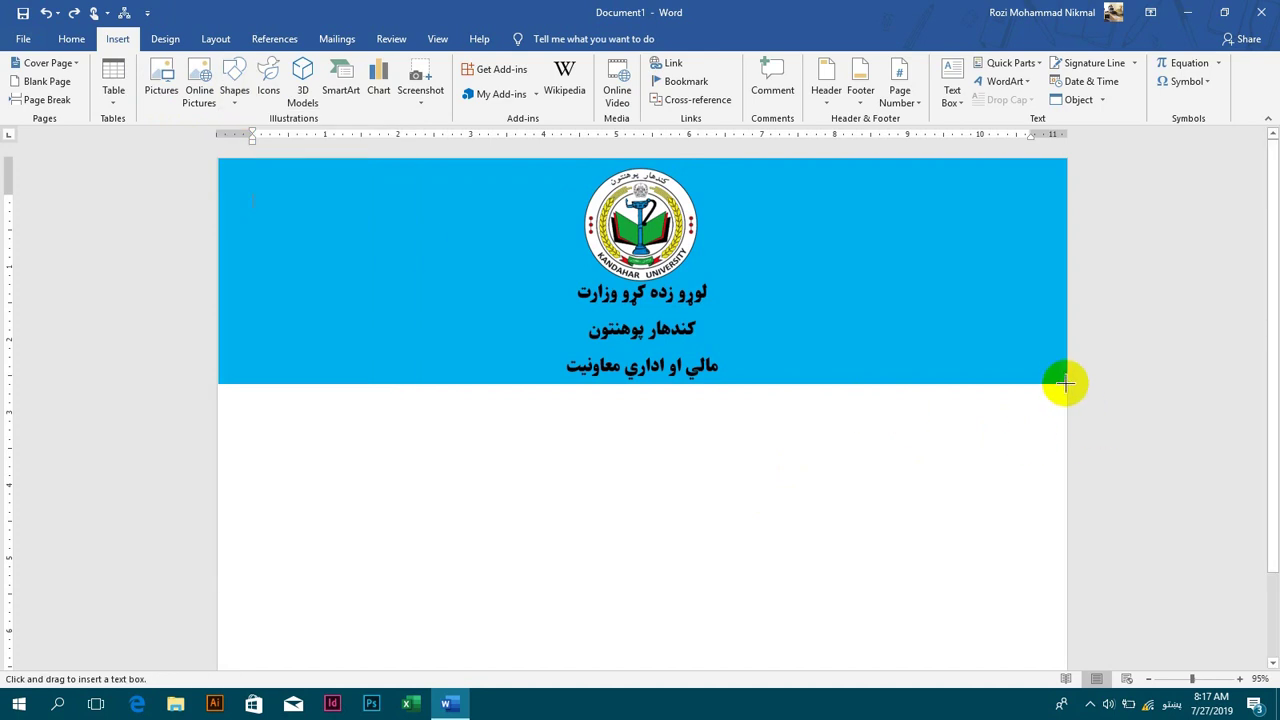
mouse_move(1067, 385)
mouse_down()
mouse_move(225, 663)
mouse_move(219, 651)
mouse_up()
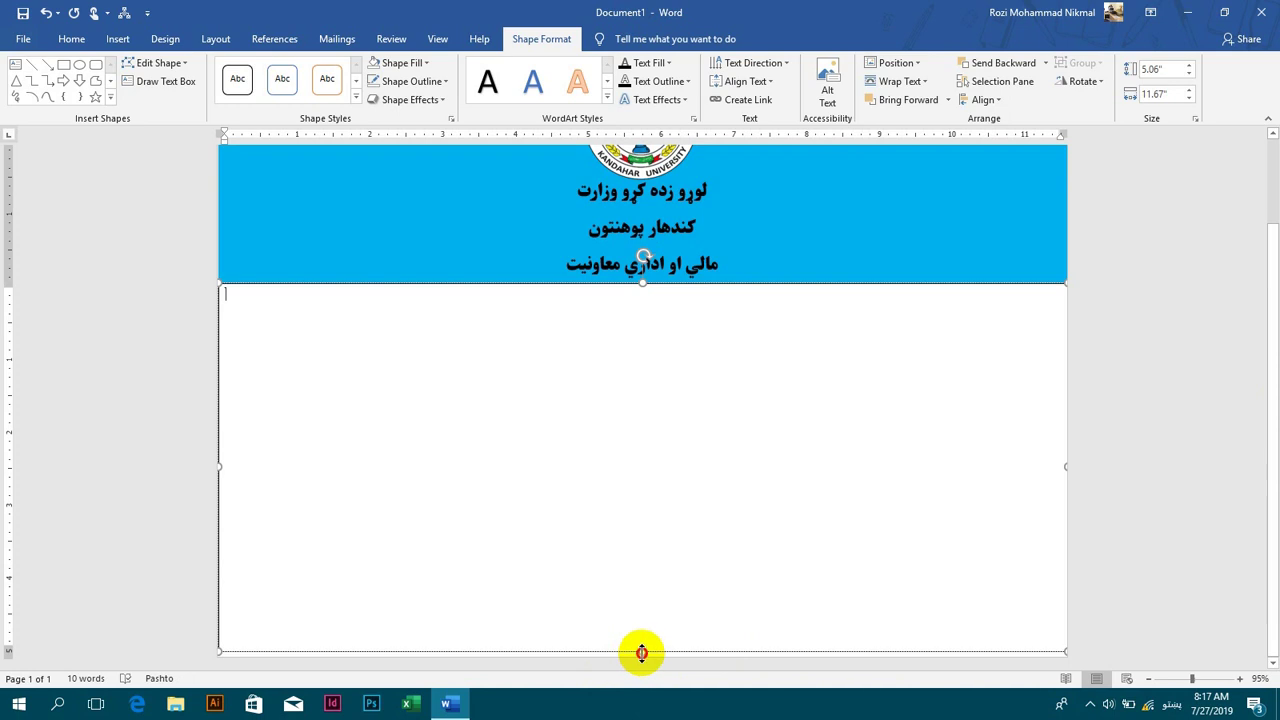
Extend the body text box slightly and give it no fill and no outline
drag(641, 653, 641, 657)
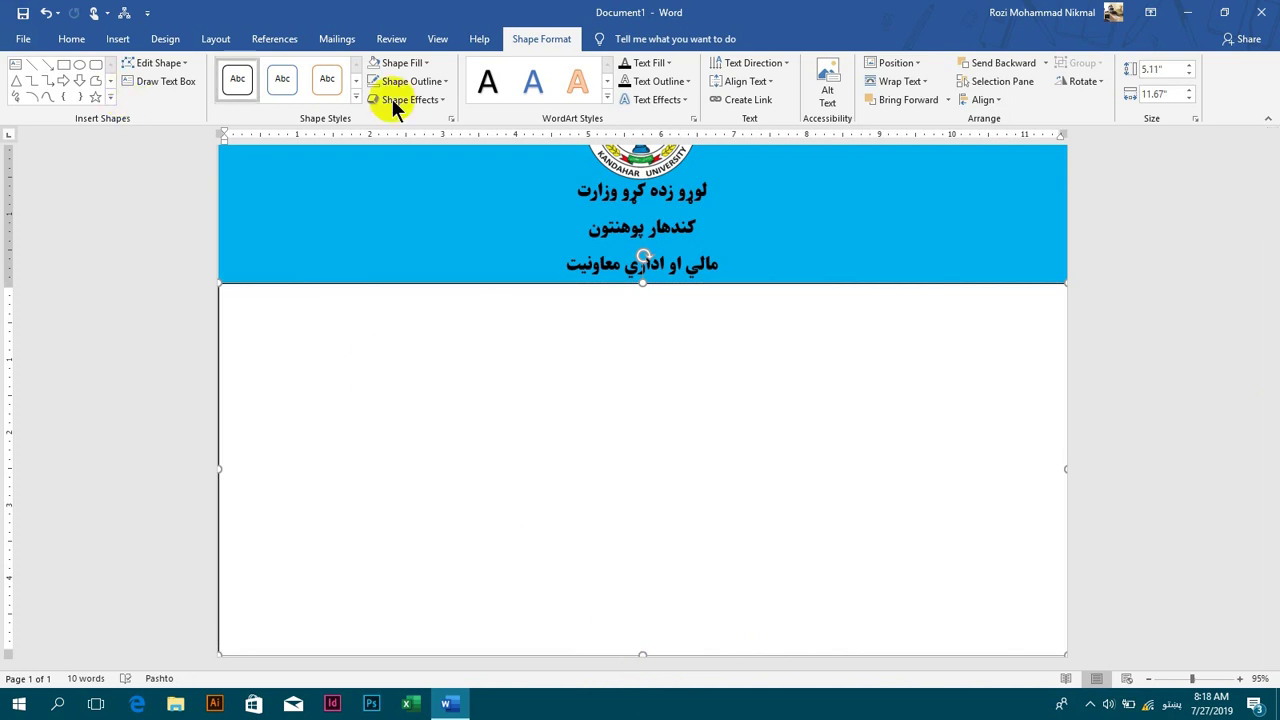
click(412, 63)
click(388, 203)
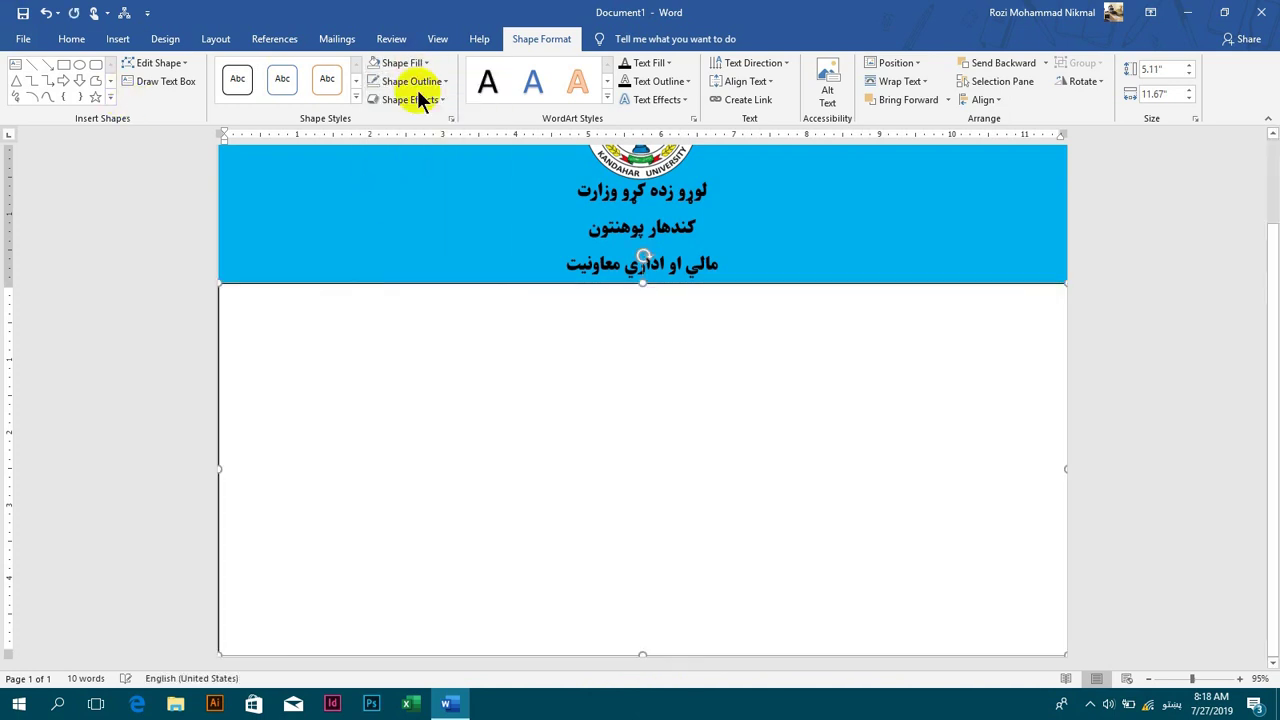
click(446, 81)
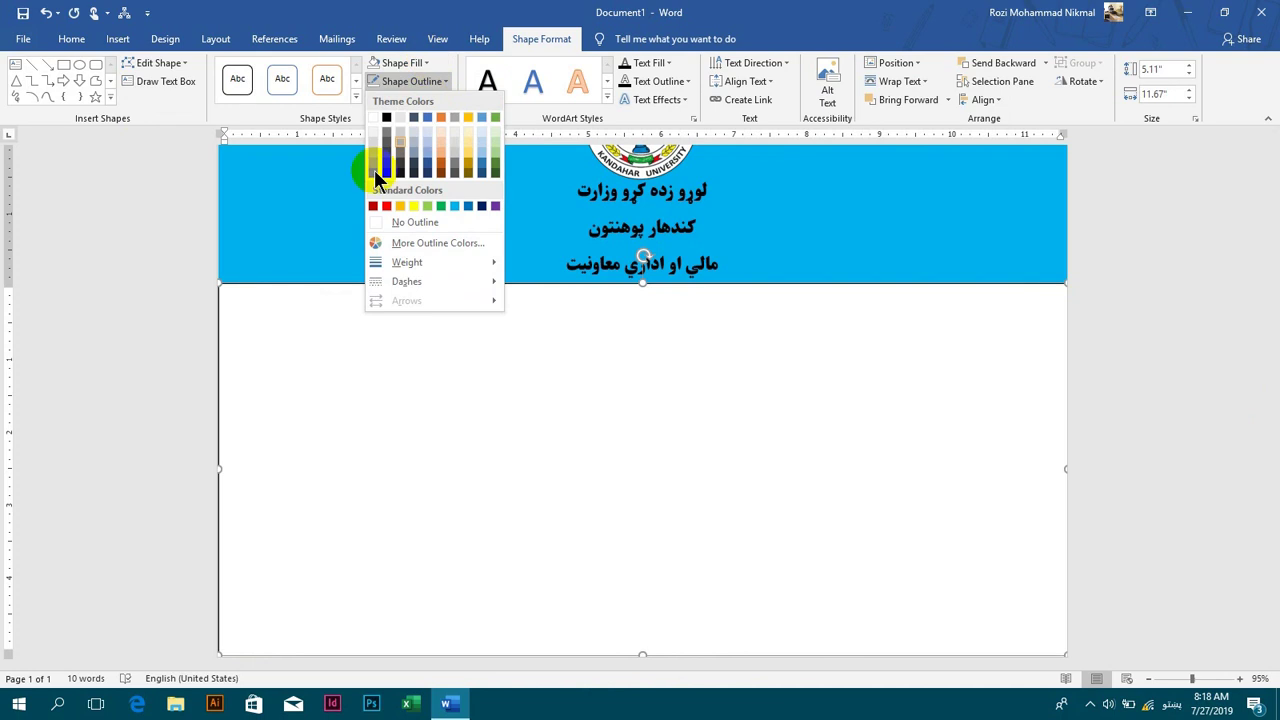
click(400, 222)
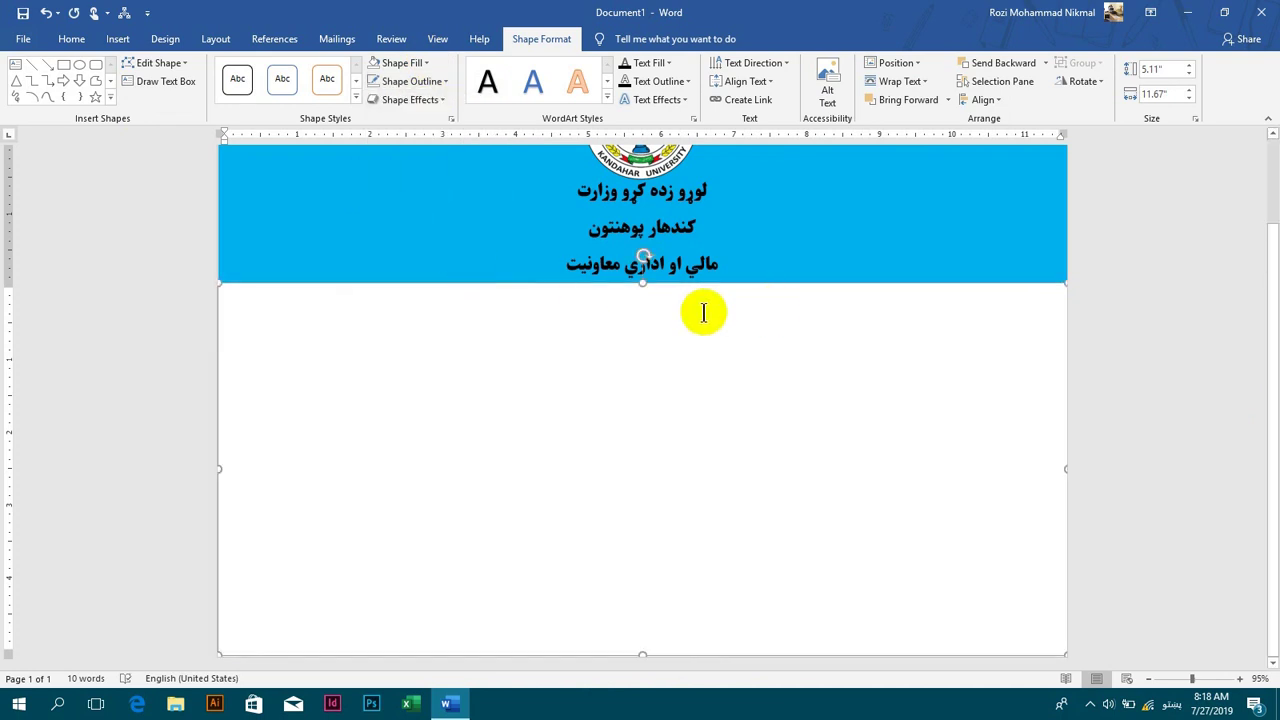
Make the body text box centred right-to-left and type 'دغه ستايلنک'
click(71, 38)
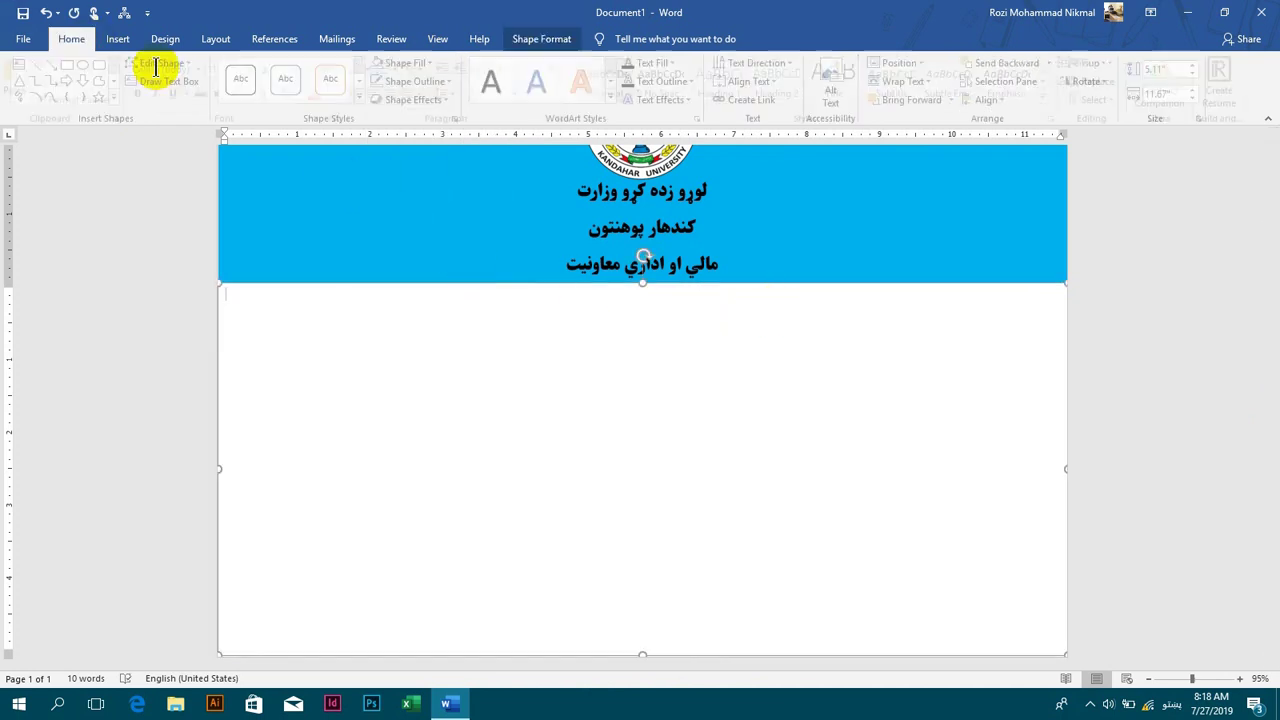
click(362, 96)
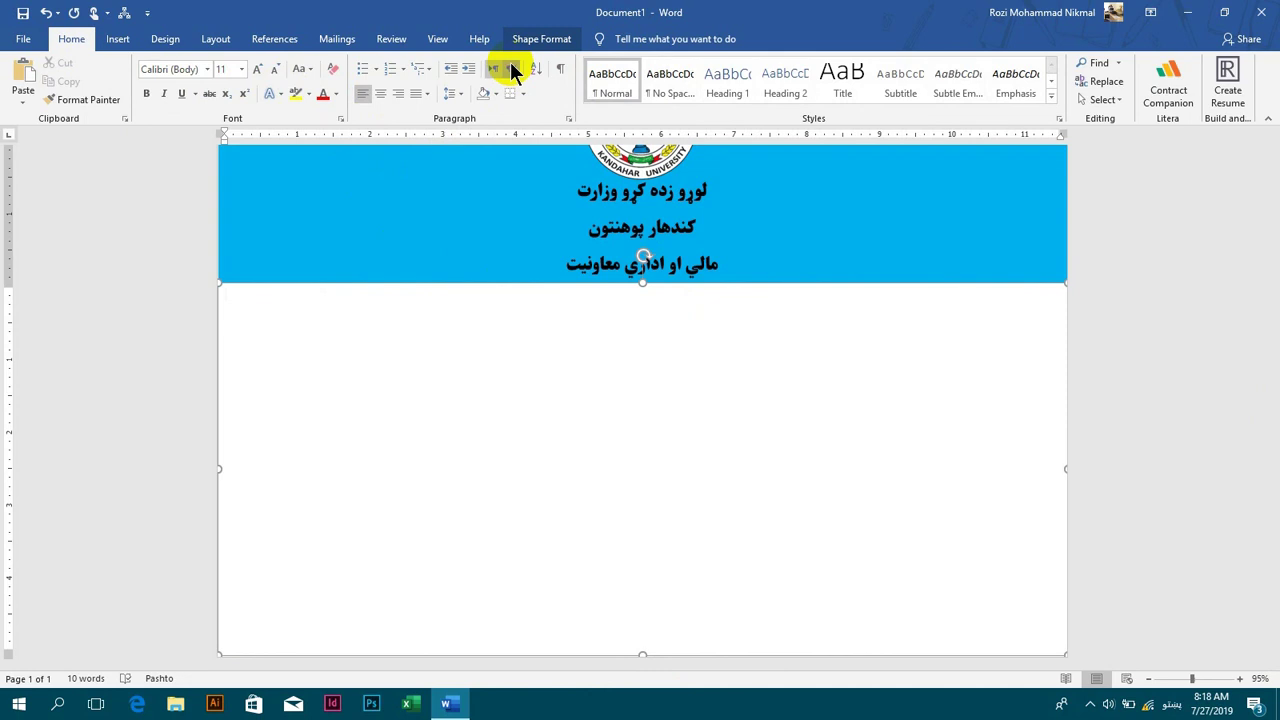
click(511, 69)
click(384, 95)
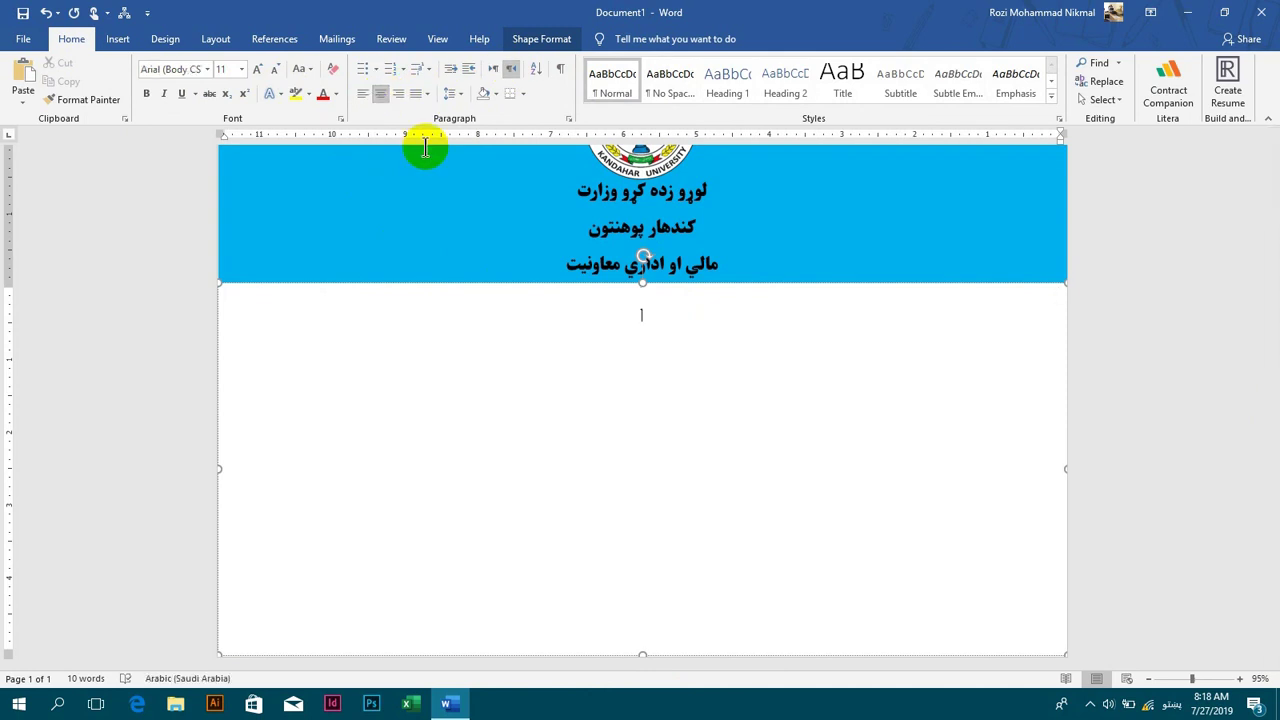
text(دغه ستايلنک)
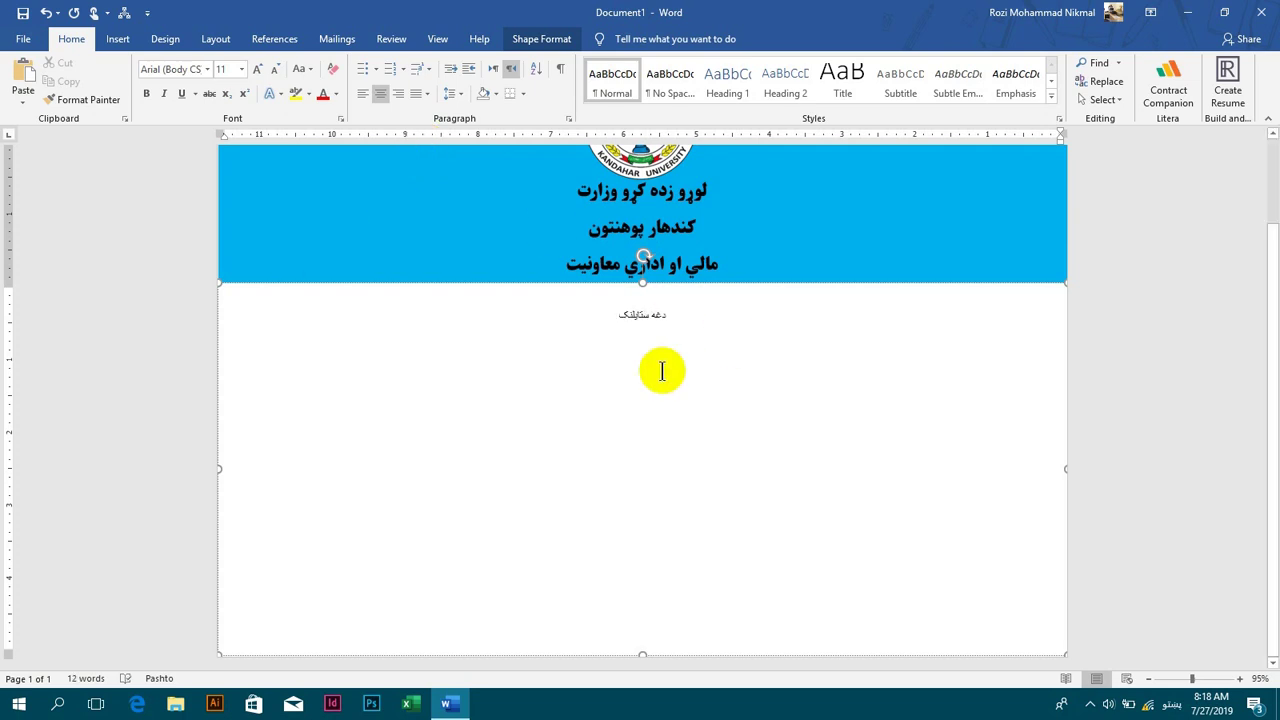
Format the body text as 20 pt Bahij Titr
click(634, 322)
drag(634, 322, 651, 314)
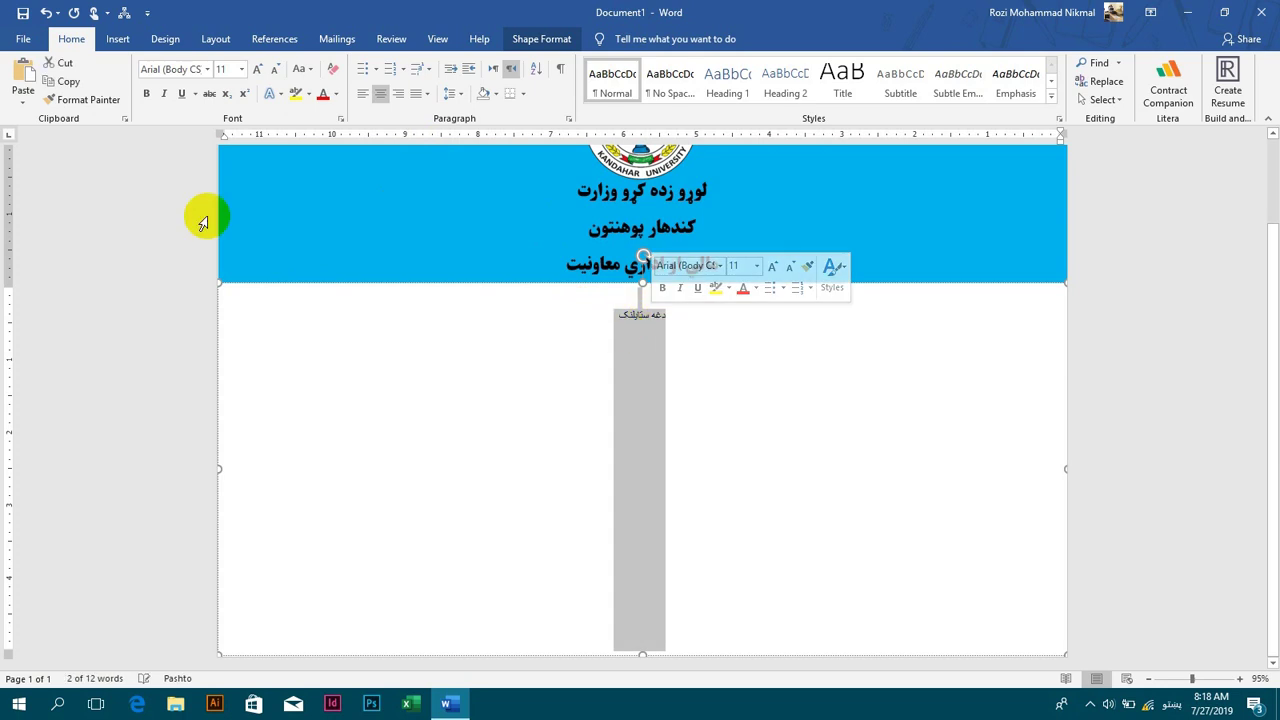
click(257, 64)
click(257, 64)
click(257, 64)
click(257, 64)
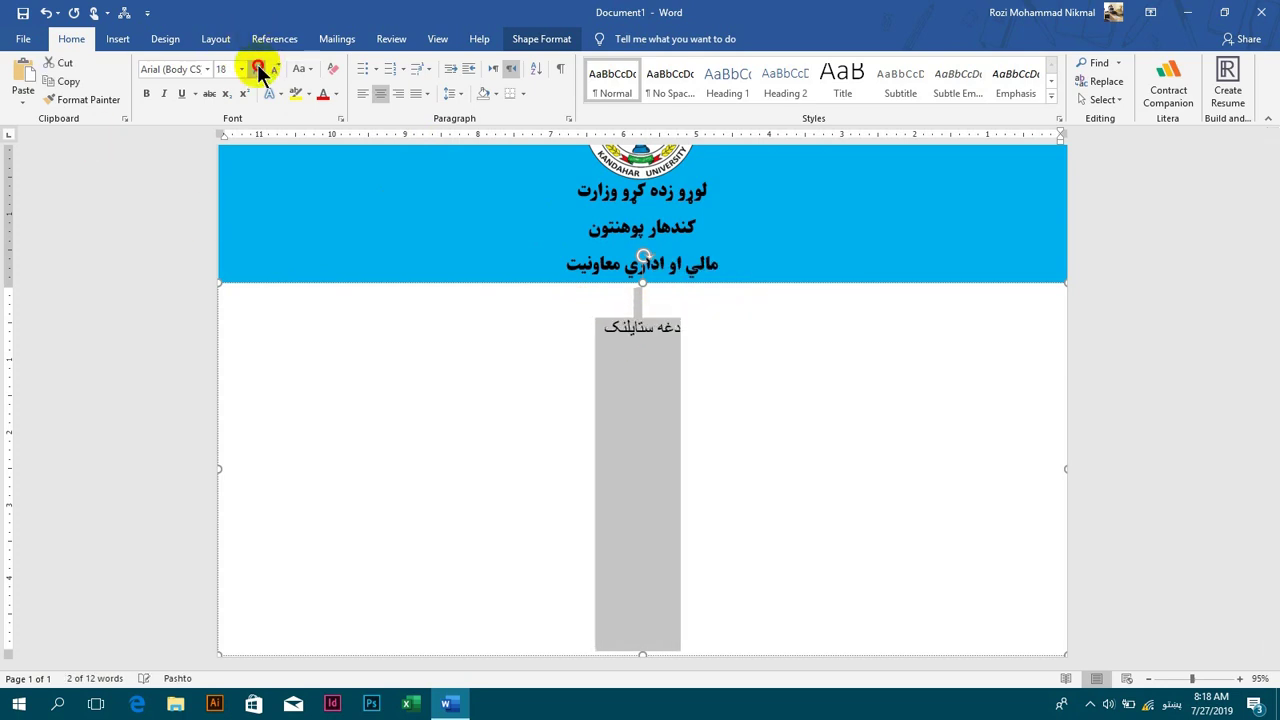
click(257, 64)
click(207, 71)
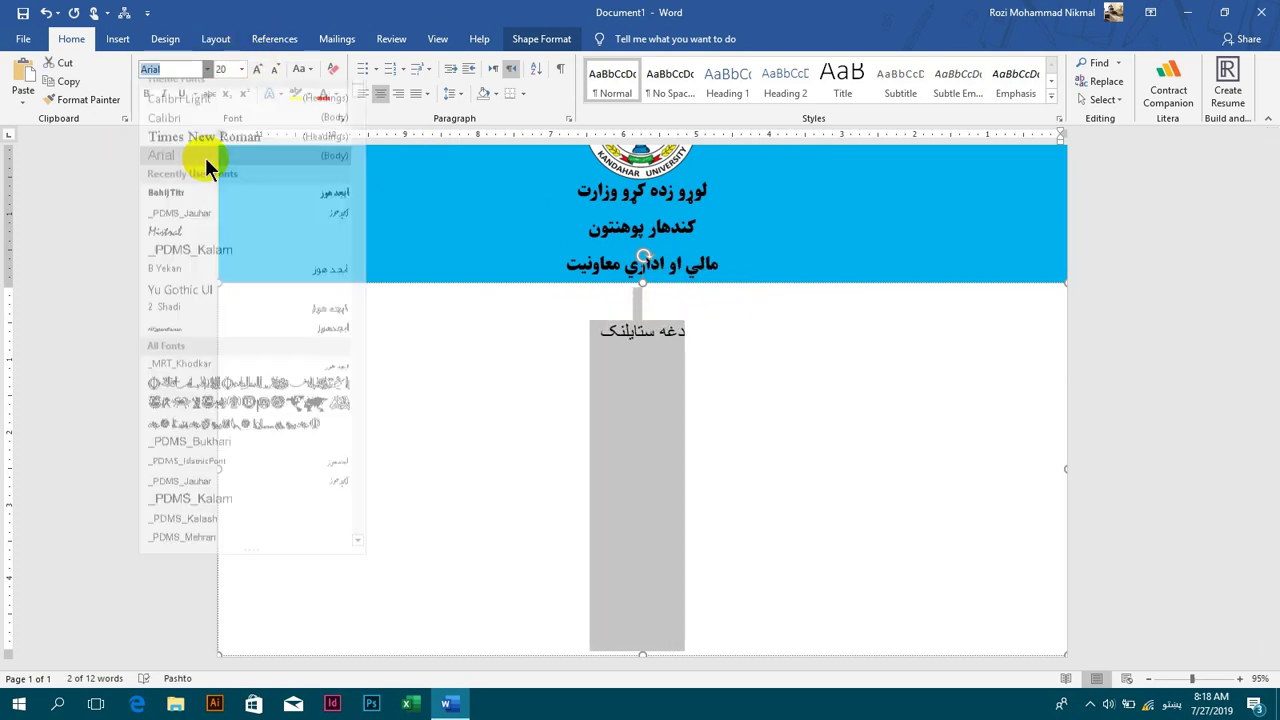
click(182, 202)
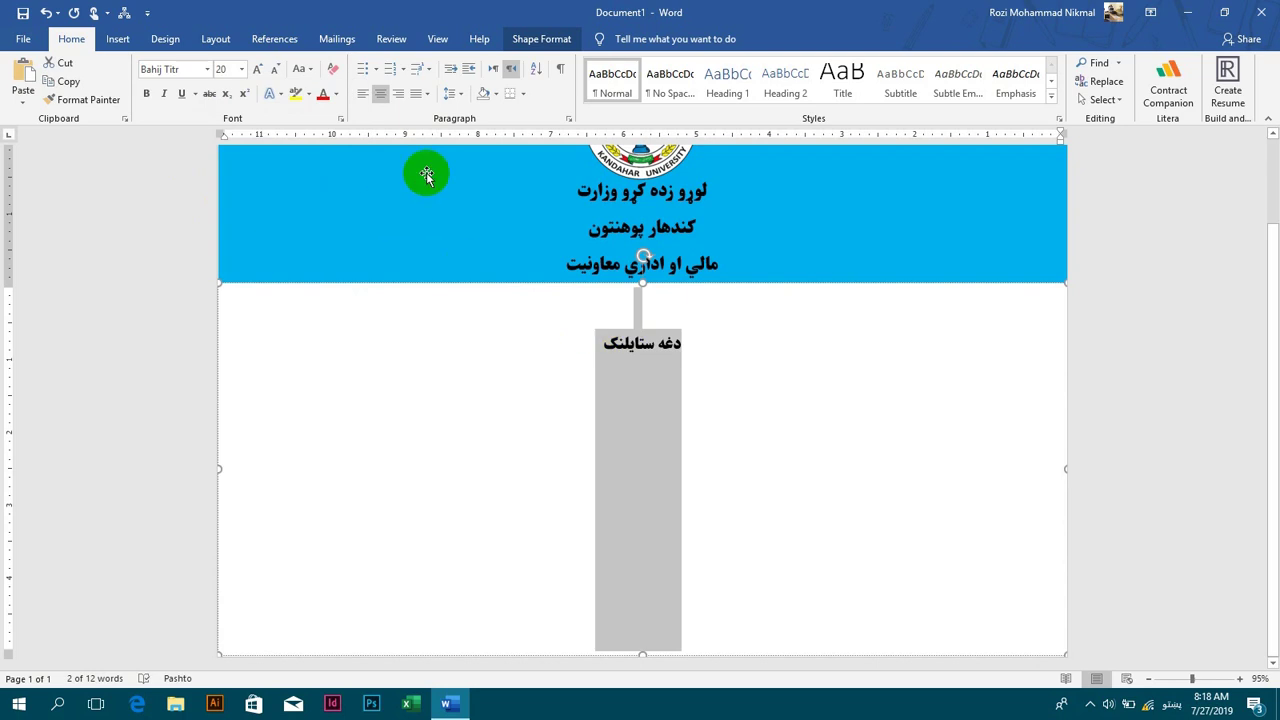
click(644, 311)
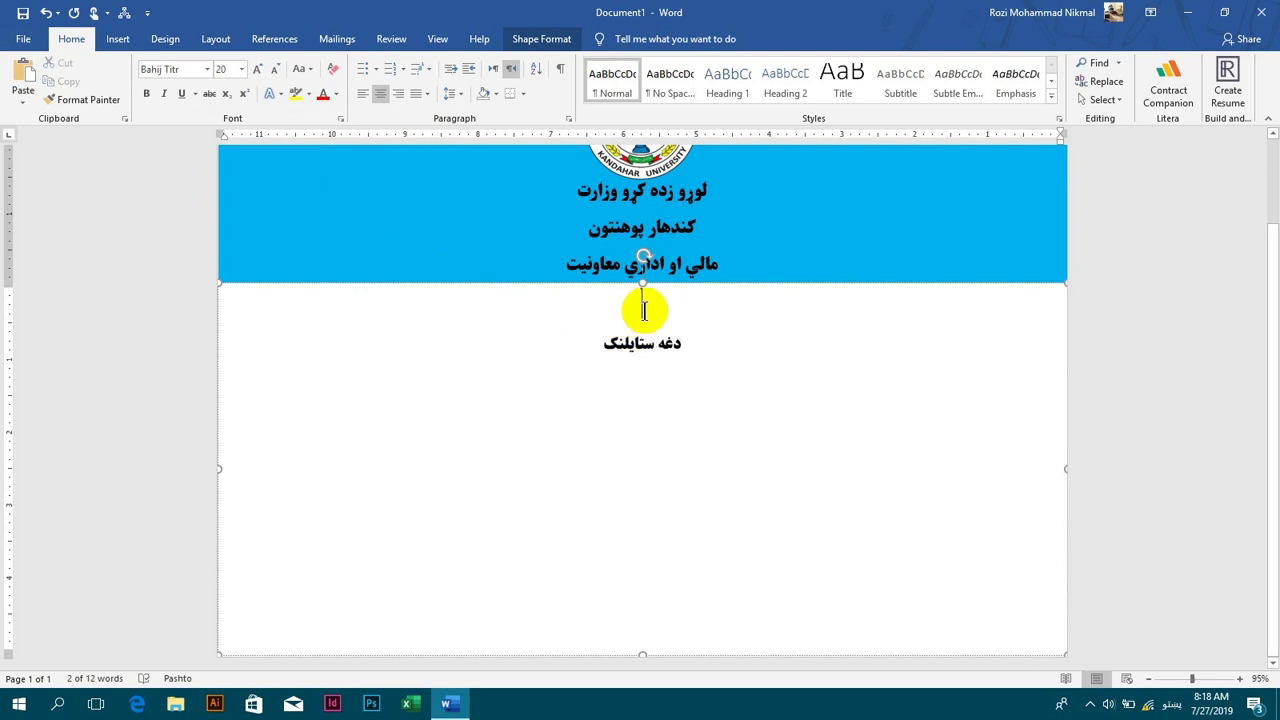
Remove the empty line above the heading 'دغه ستايلنک' and enlarge it to 24 pt
click(691, 344)
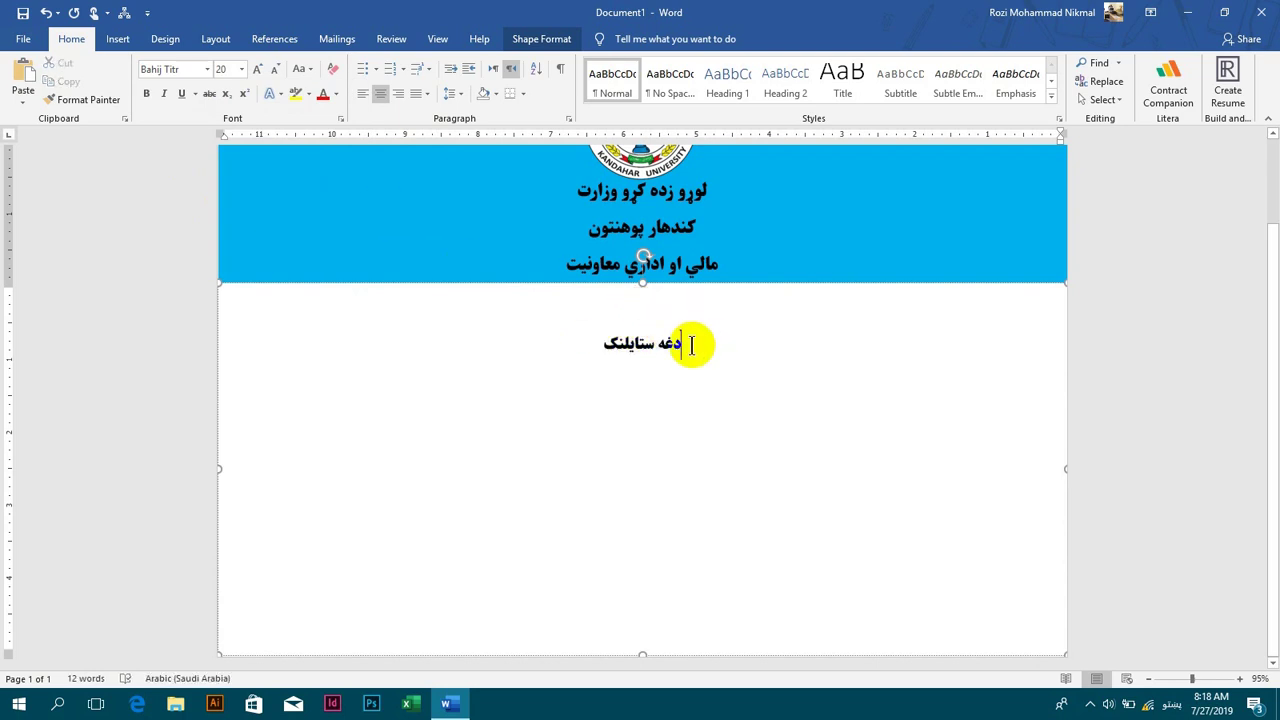
click(651, 300)
key(ctrl+bracketleft)
key(ctrl+bracketleft)
key(ctrl+bracketleft)
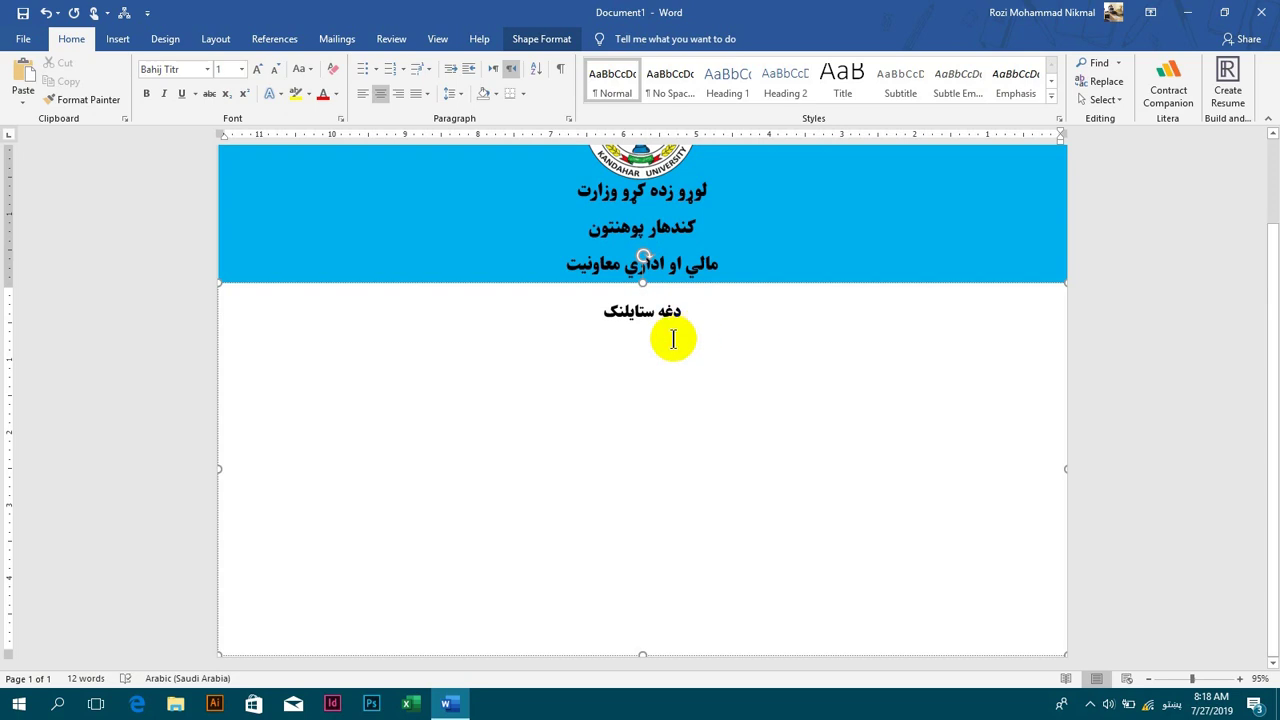
drag(560, 306, 657, 289)
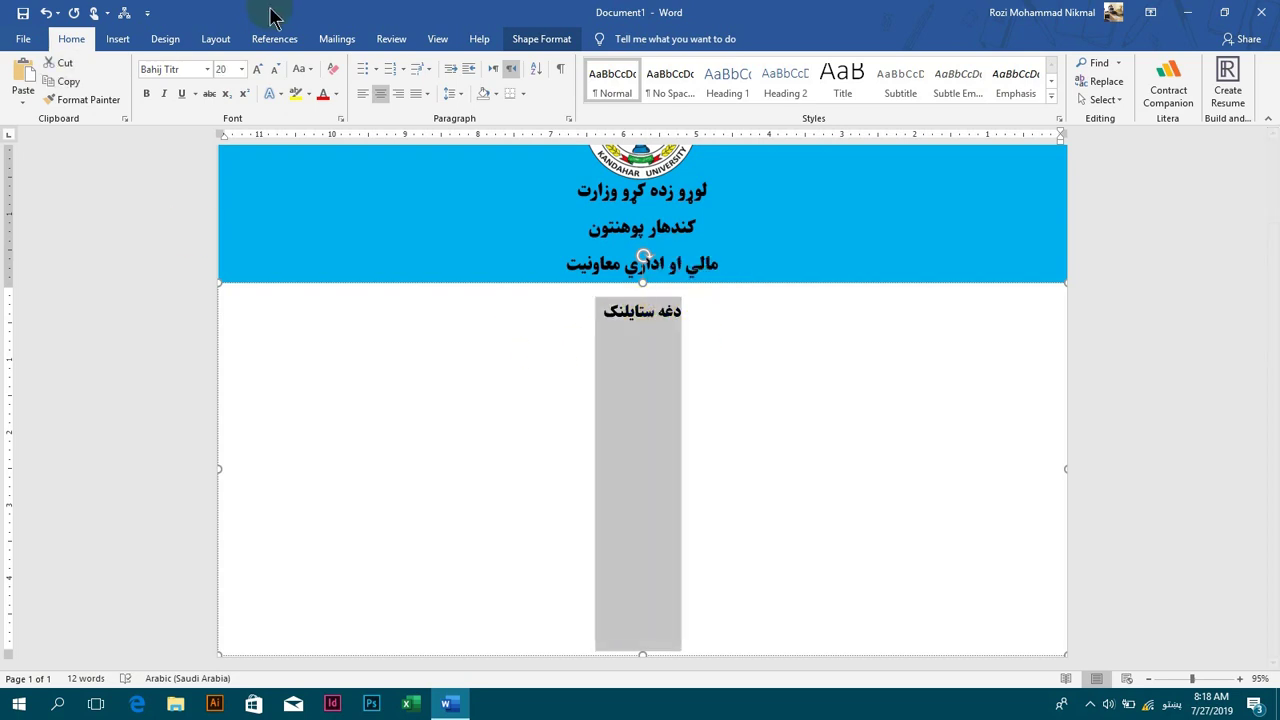
click(259, 71)
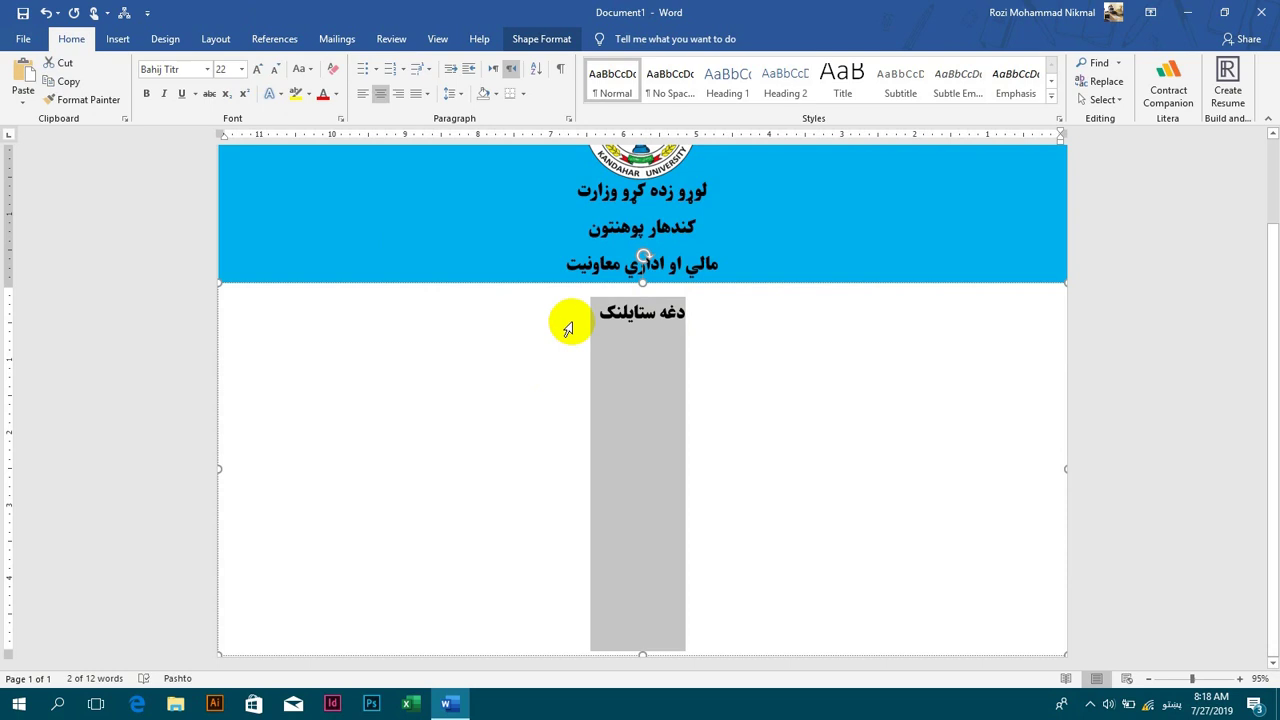
click(256, 71)
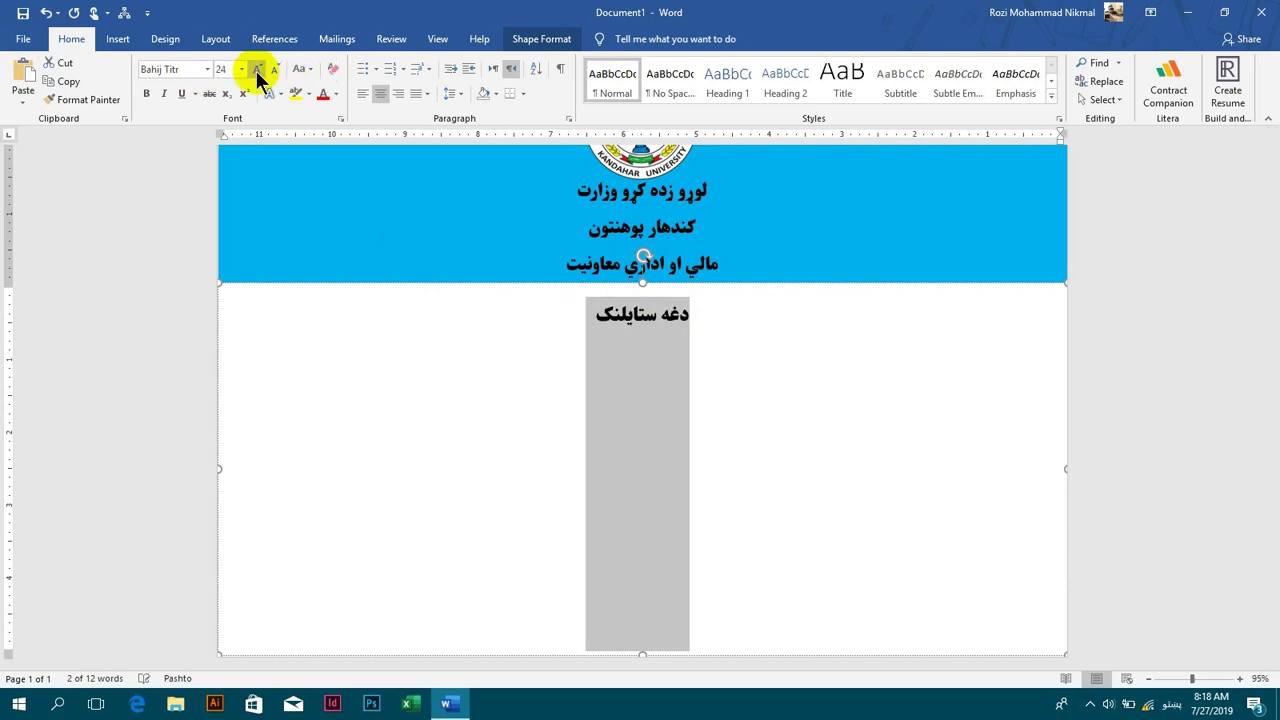
click(585, 318)
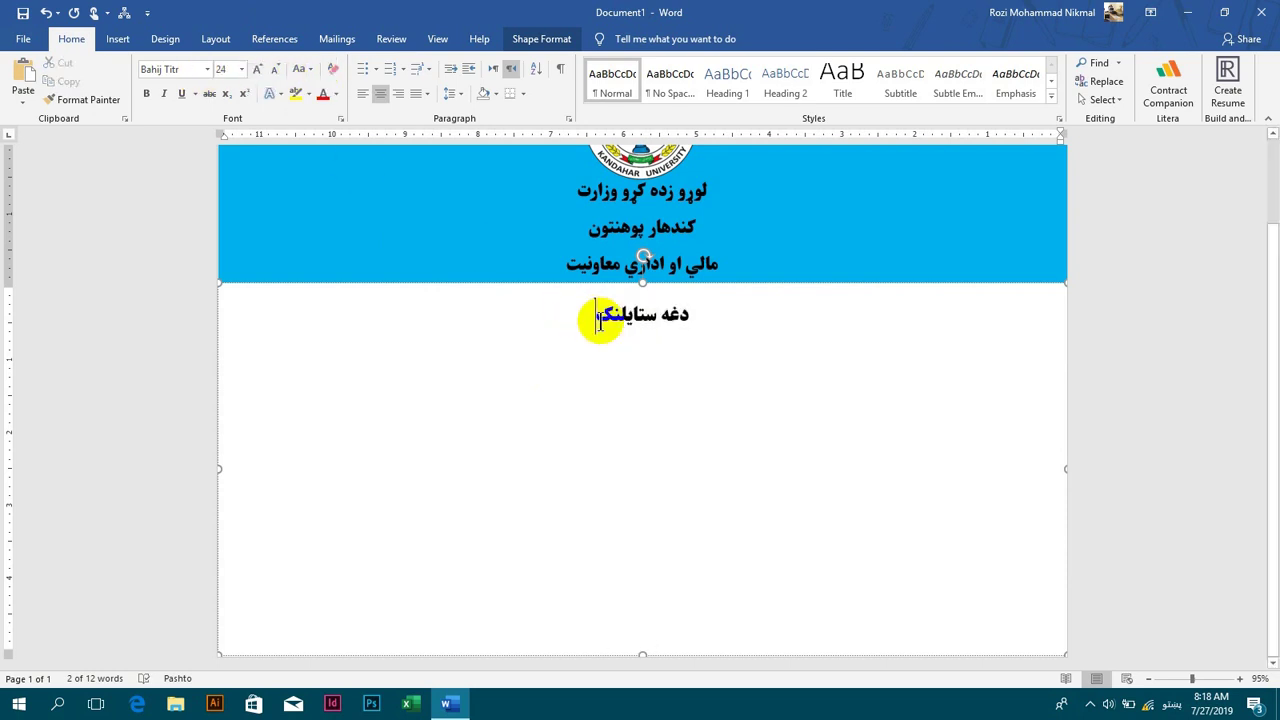
Add a right-aligned 16 pt line below the heading
key(Return)
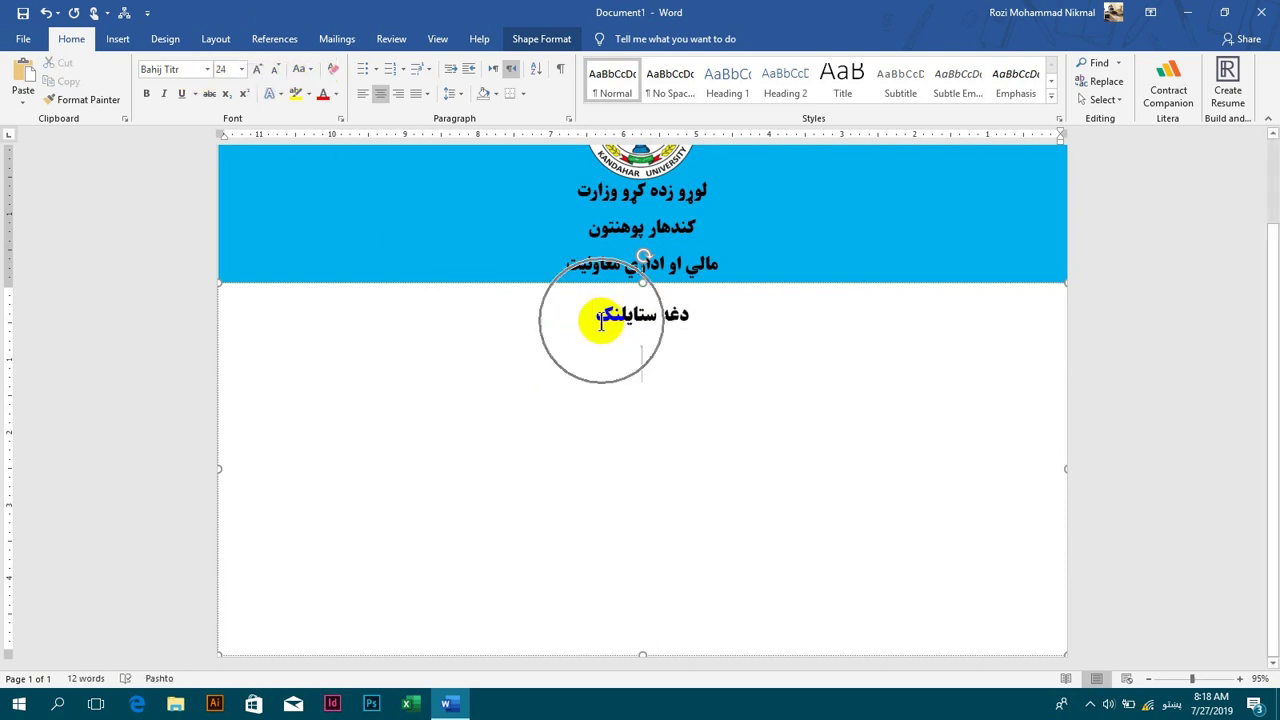
click(270, 74)
click(269, 76)
click(269, 76)
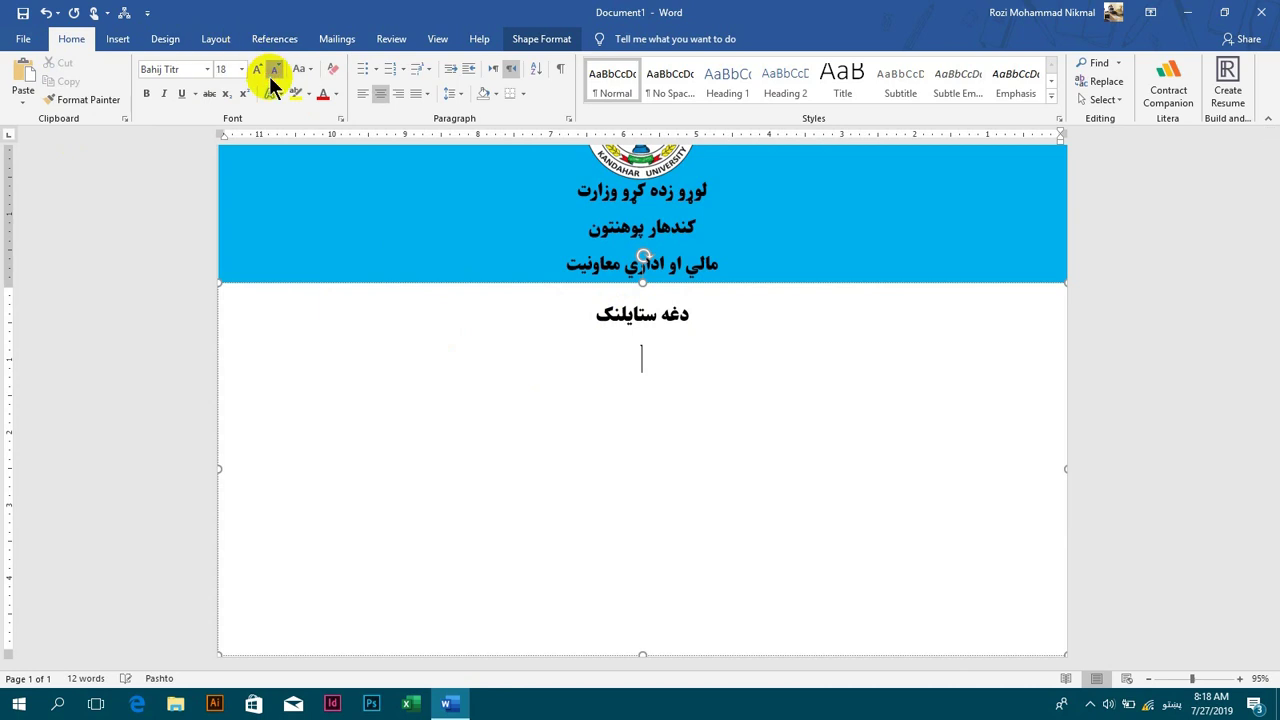
click(263, 72)
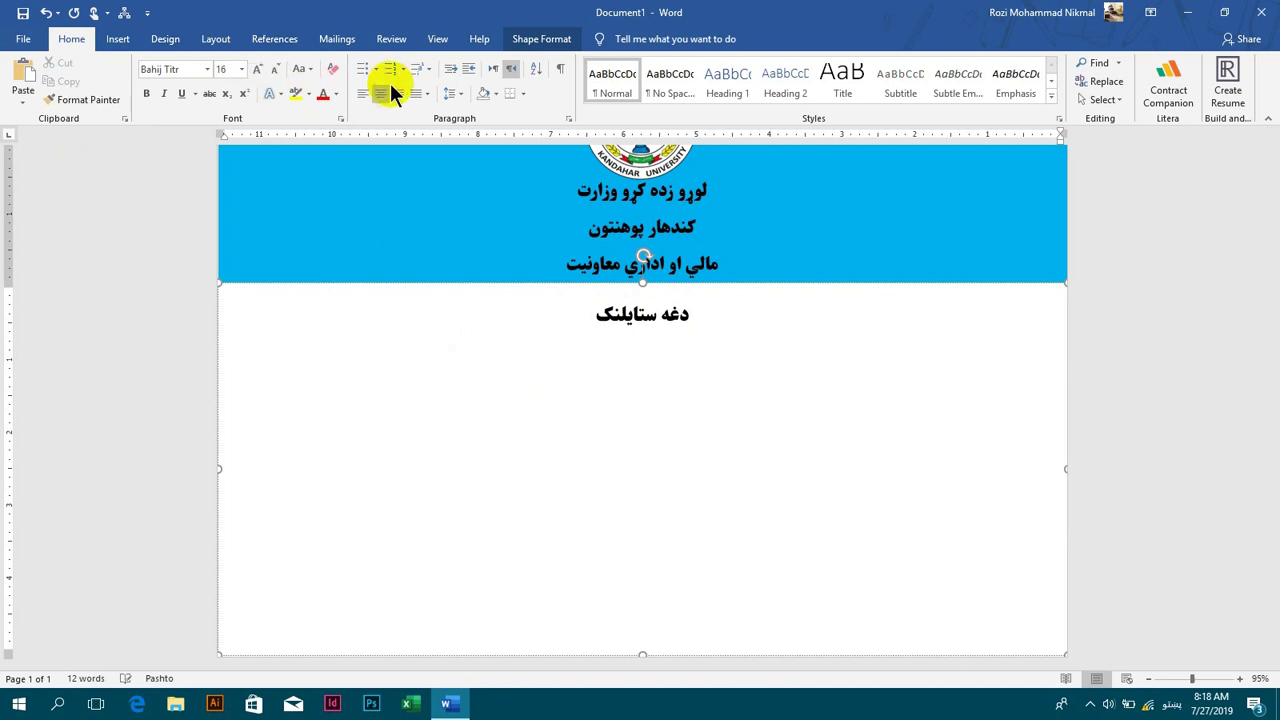
click(398, 93)
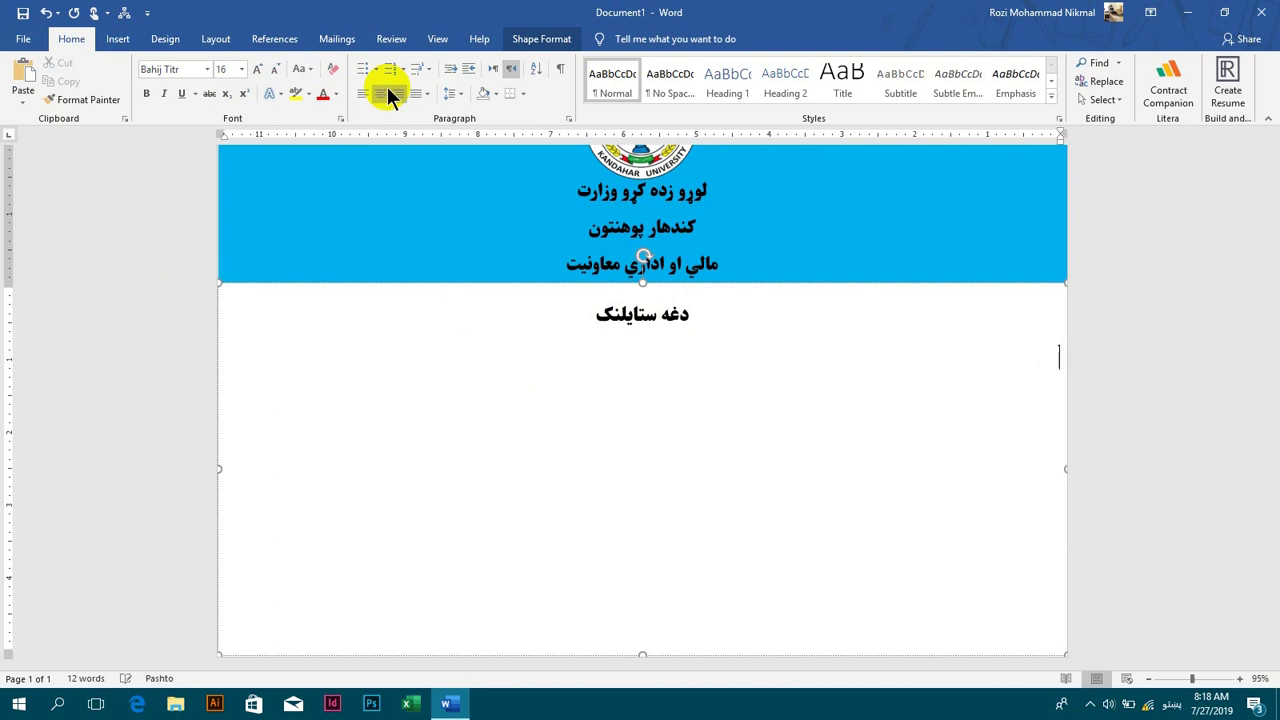
Centre the line under the heading and type 'د کندهار پوهنتون د معاشاتو عمومي مدير'
key(Up)
click(400, 98)
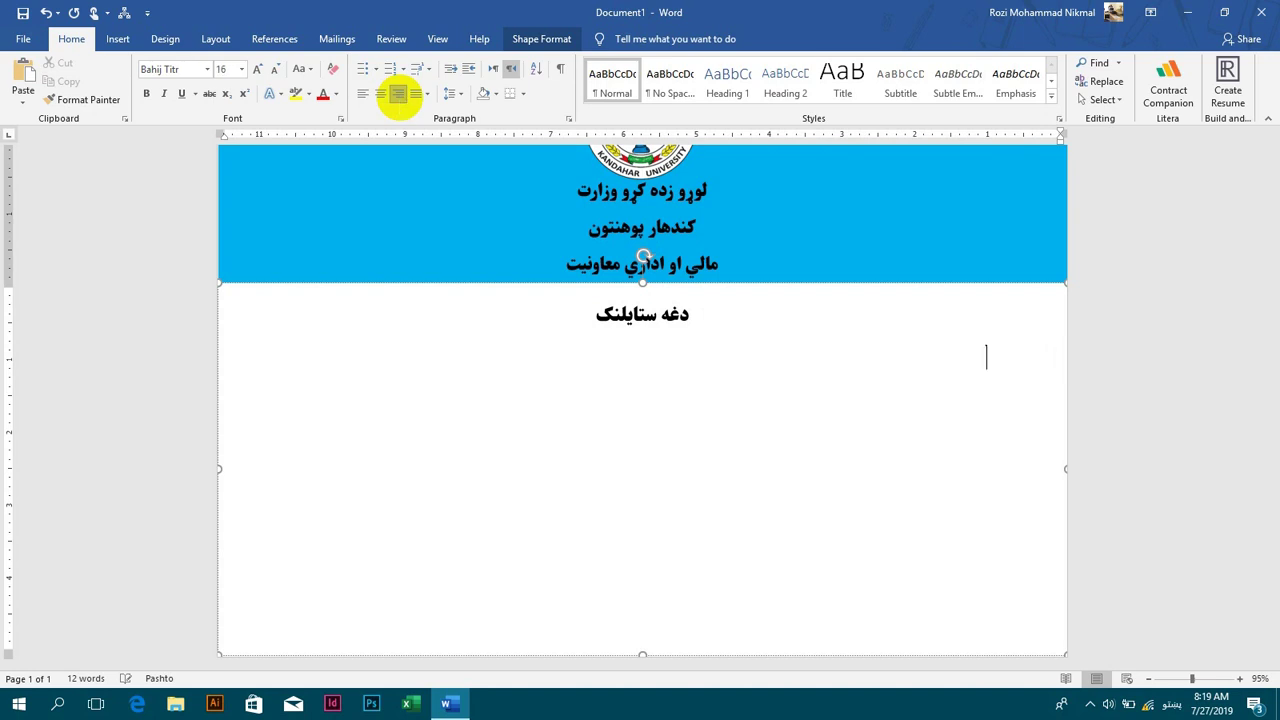
click(400, 101)
text(ندهار)
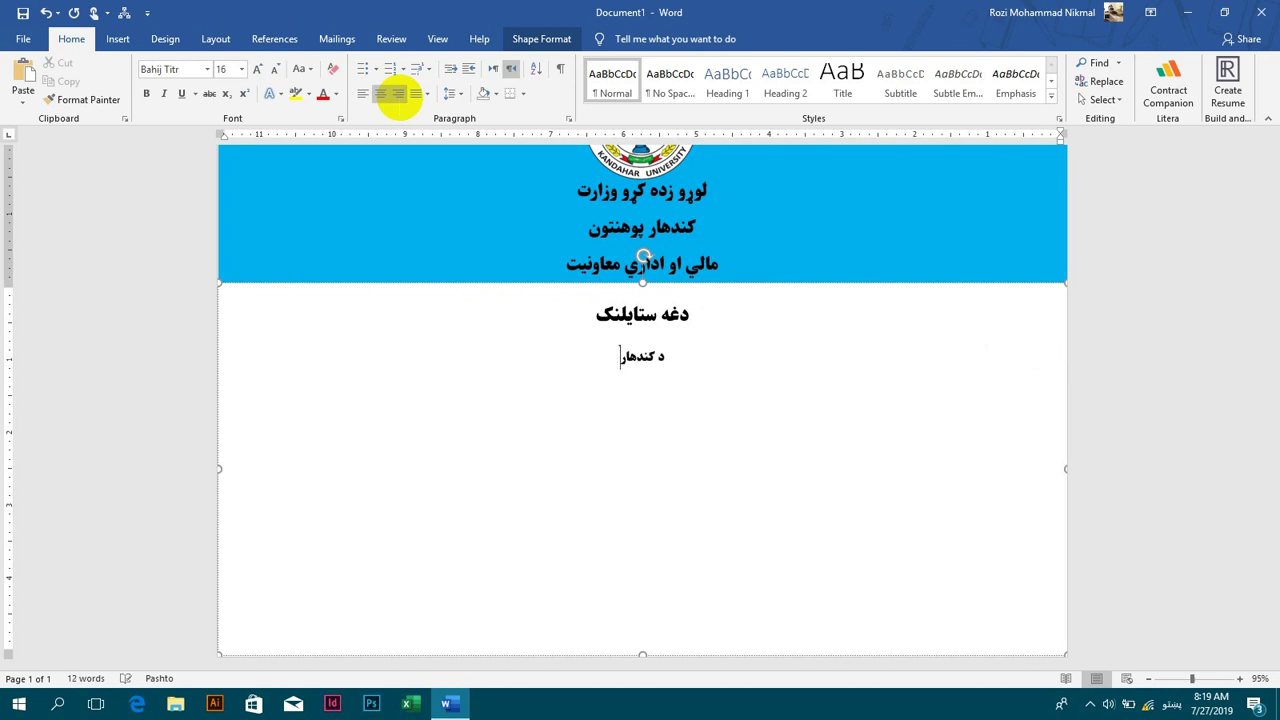
text( پوهعن)
key(BackSpace)
key(BackSpace)
text(نتون)
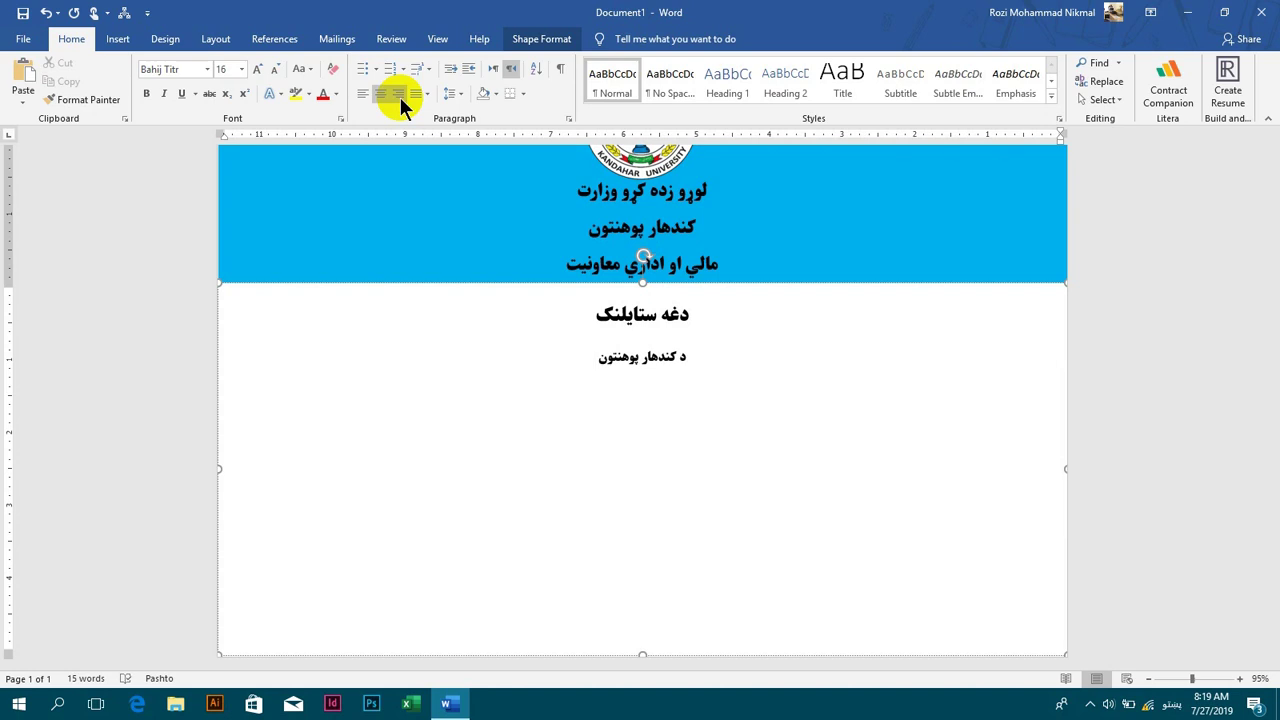
text( د مع)
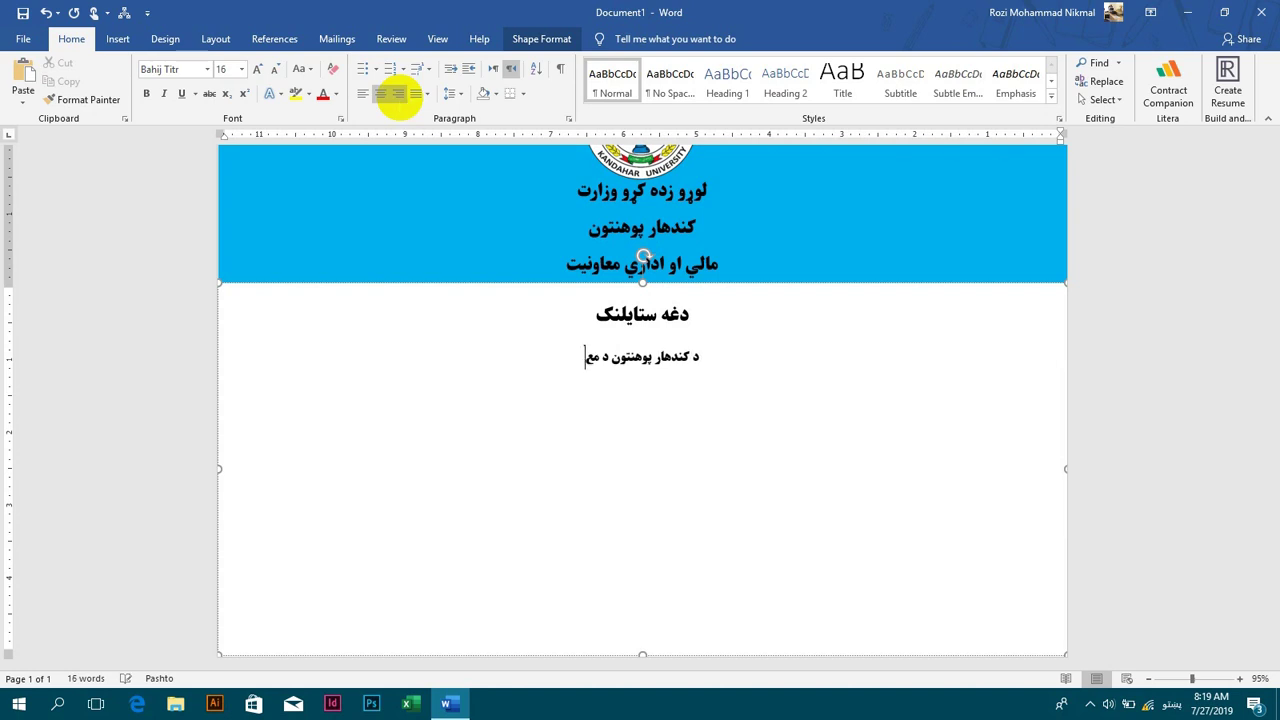
text(اشات)
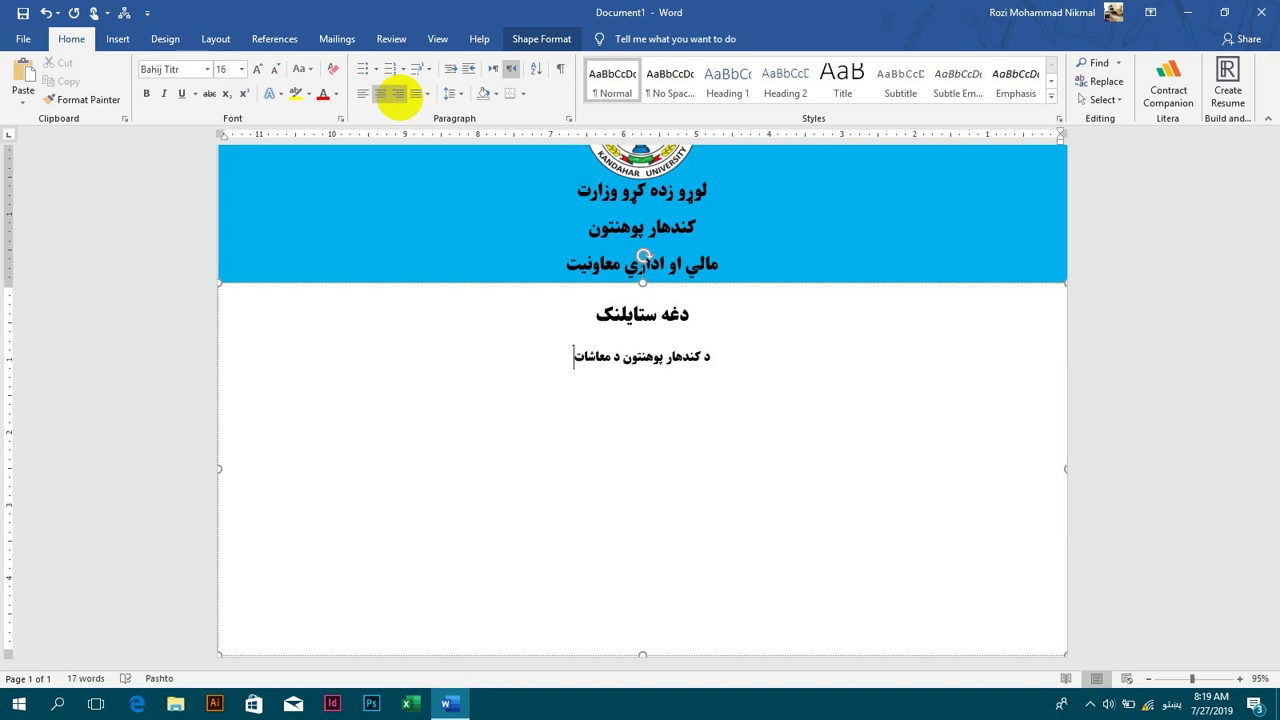
text(و عمو)
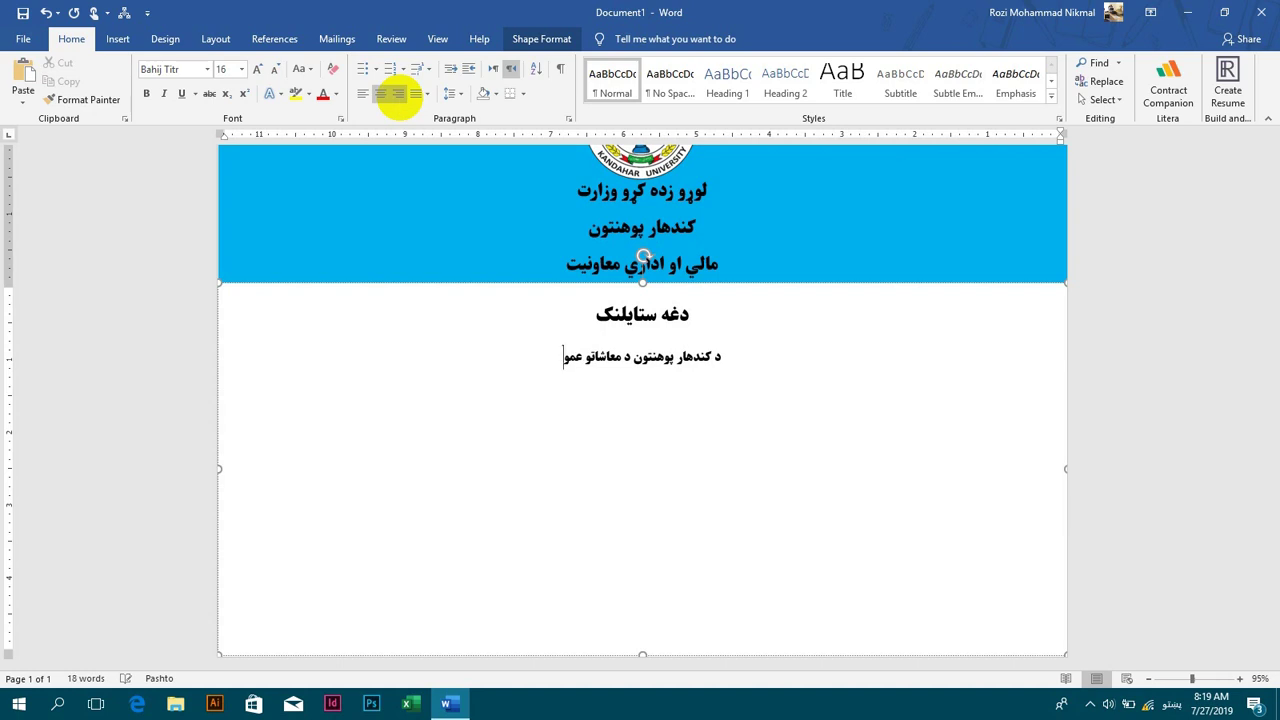
text(مي مدير)
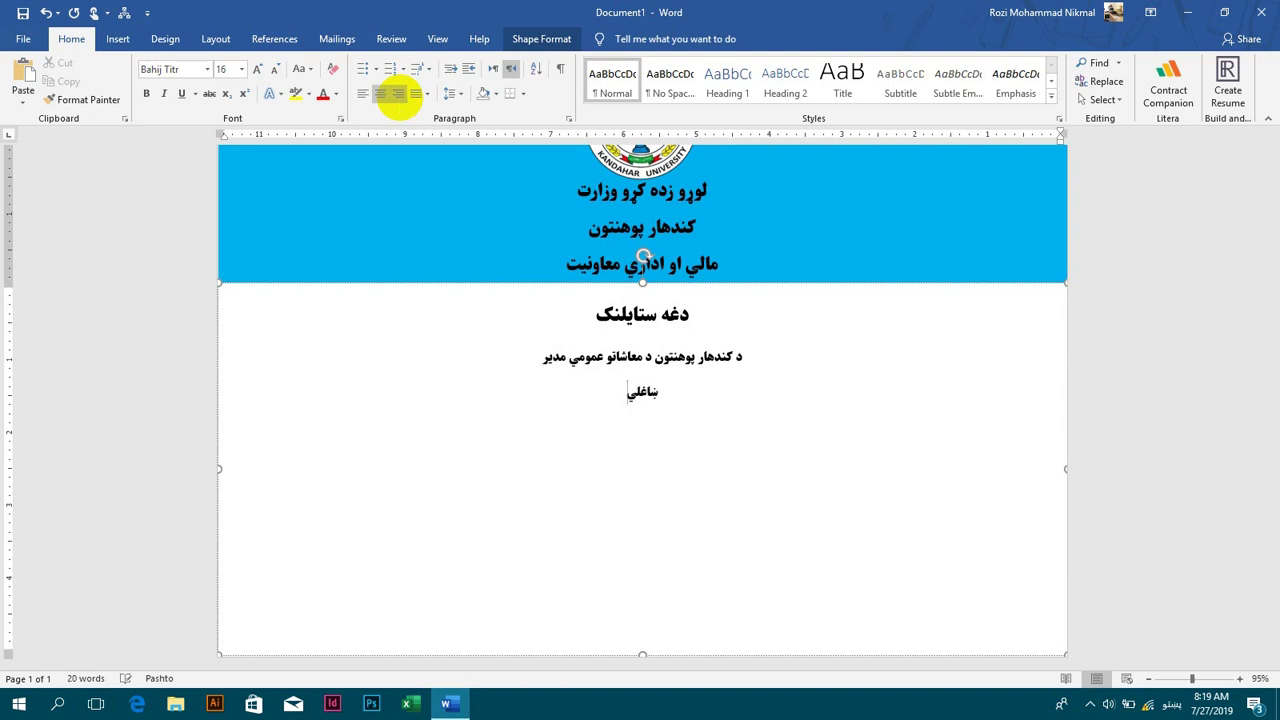
Type the addressee's name on the next centred line
text(ا)
key(BackSpace)
key(BackSpace)
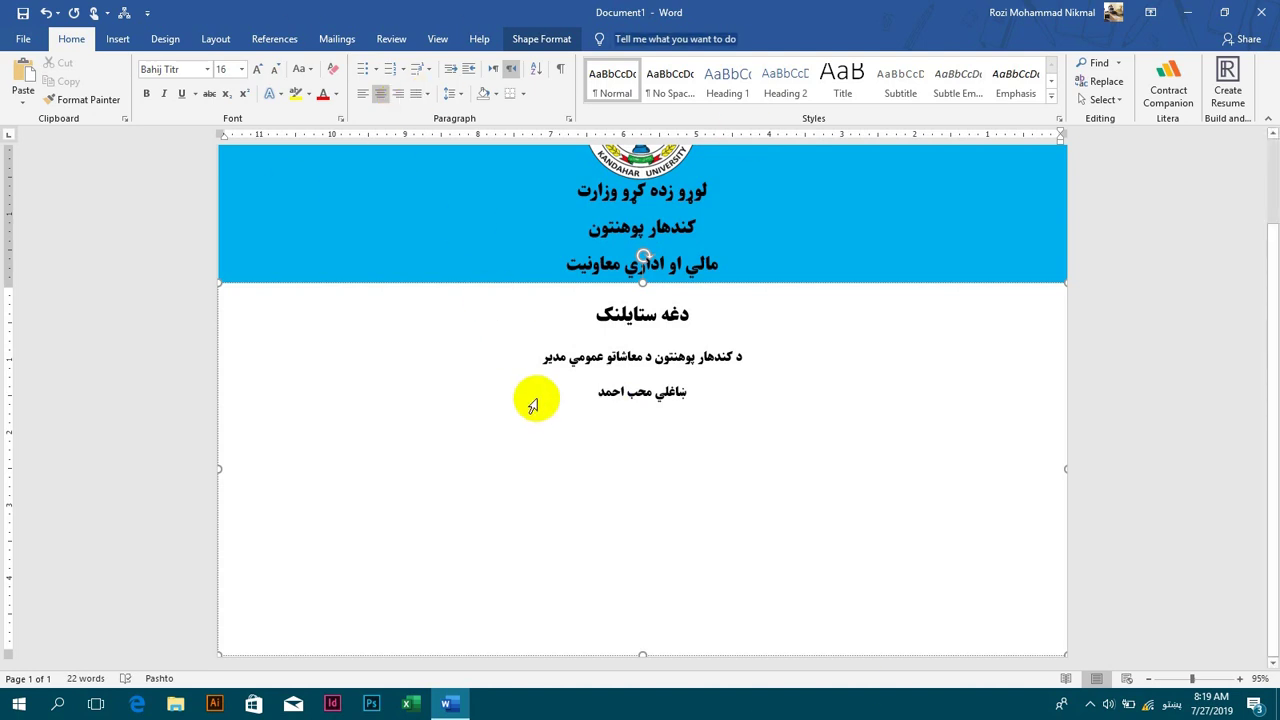
Make the addressee's name 22 pt blue, then start a new line below it
drag(597, 391, 686, 391)
click(252, 75)
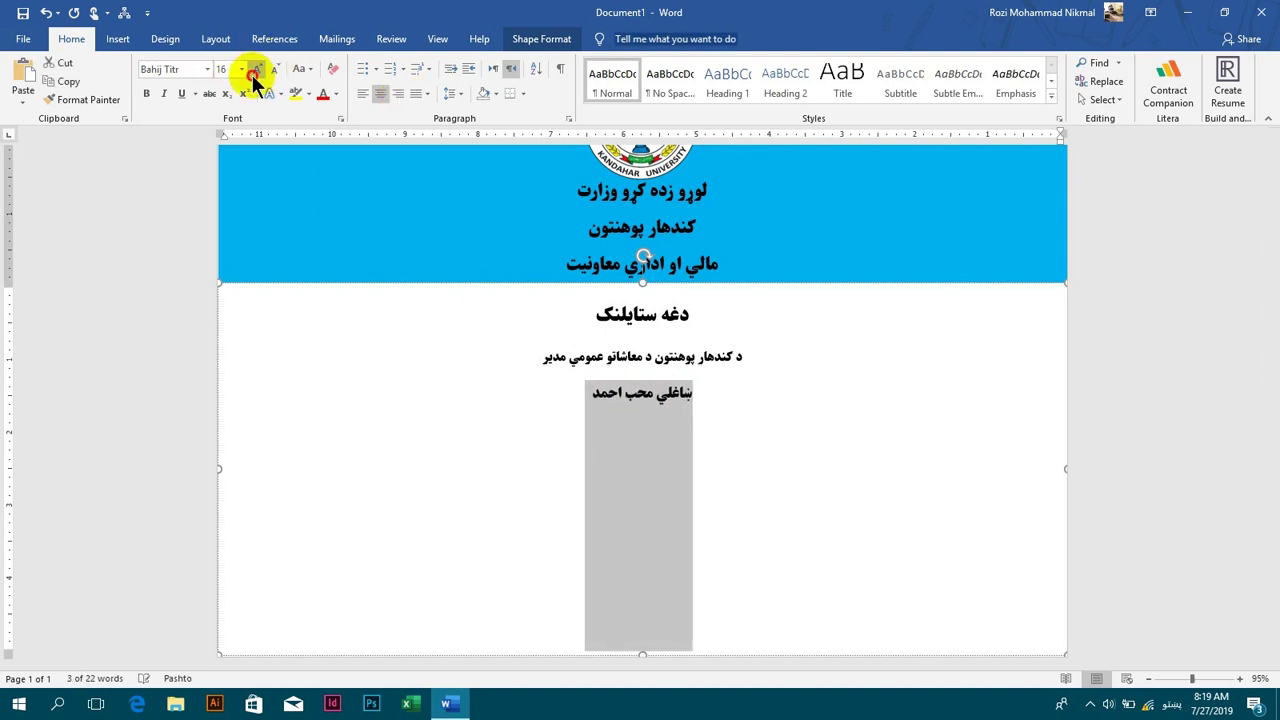
click(252, 75)
click(252, 75)
click(252, 75)
click(271, 75)
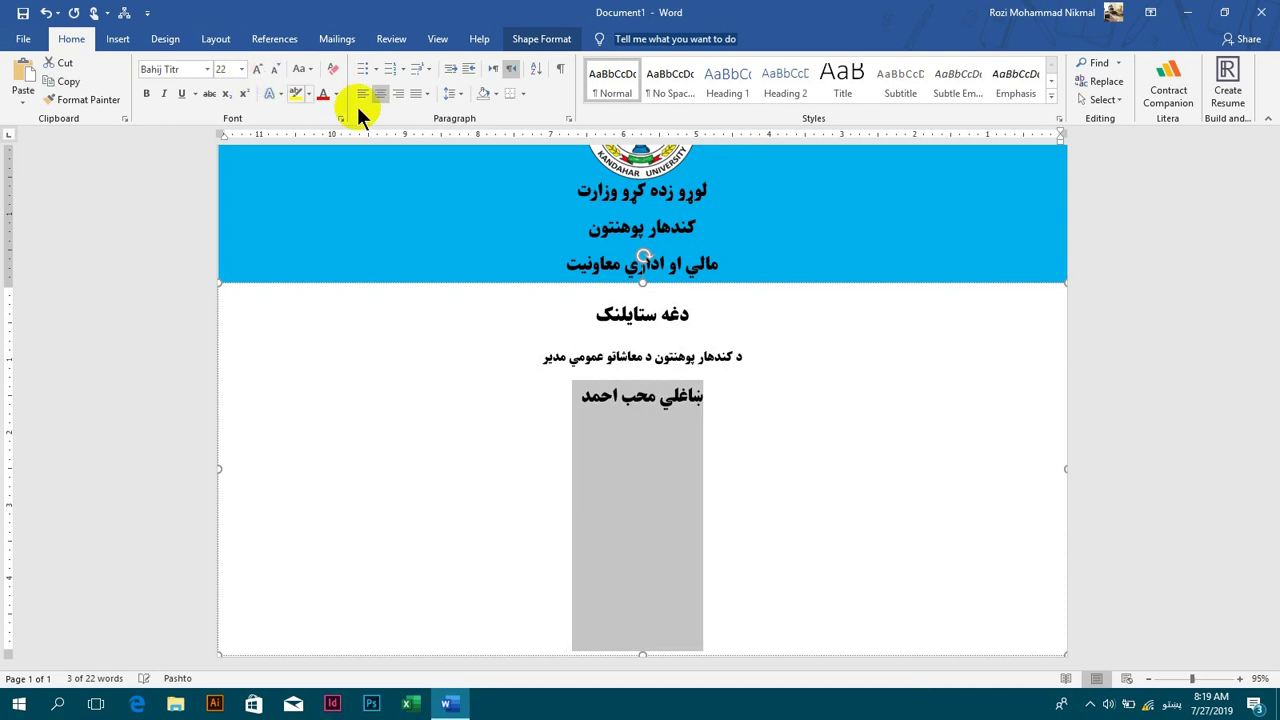
click(339, 97)
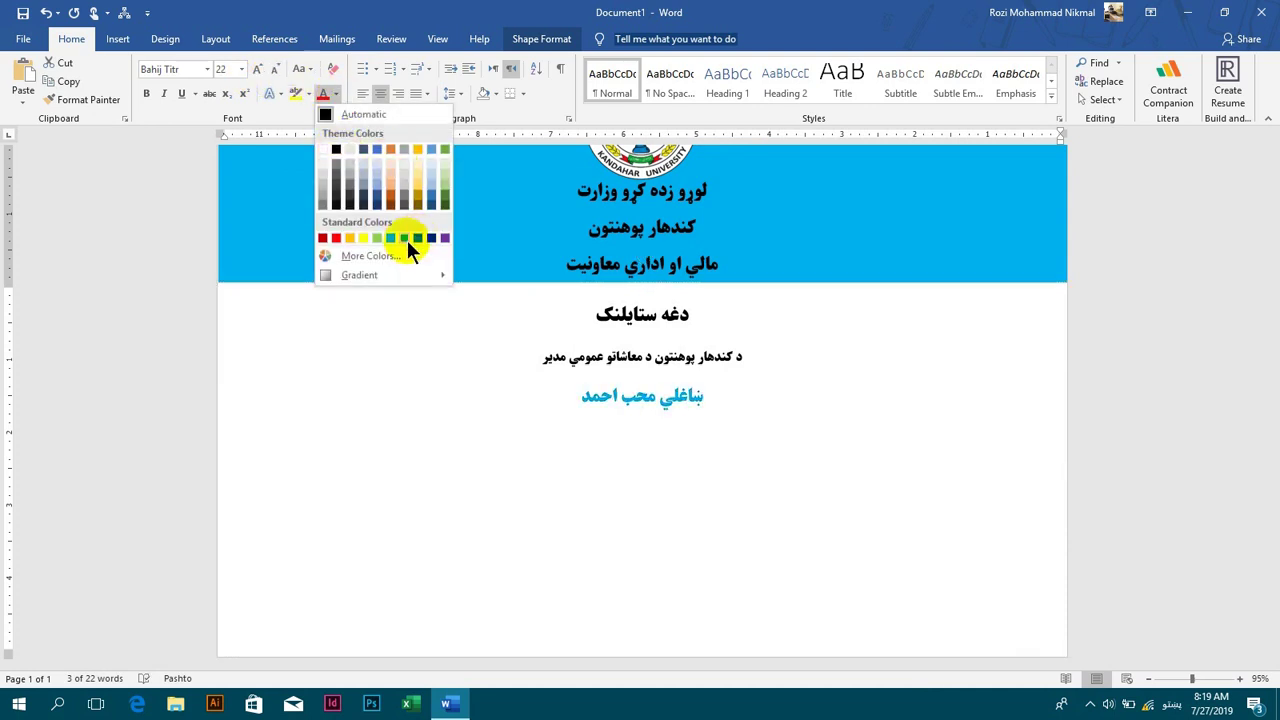
click(418, 240)
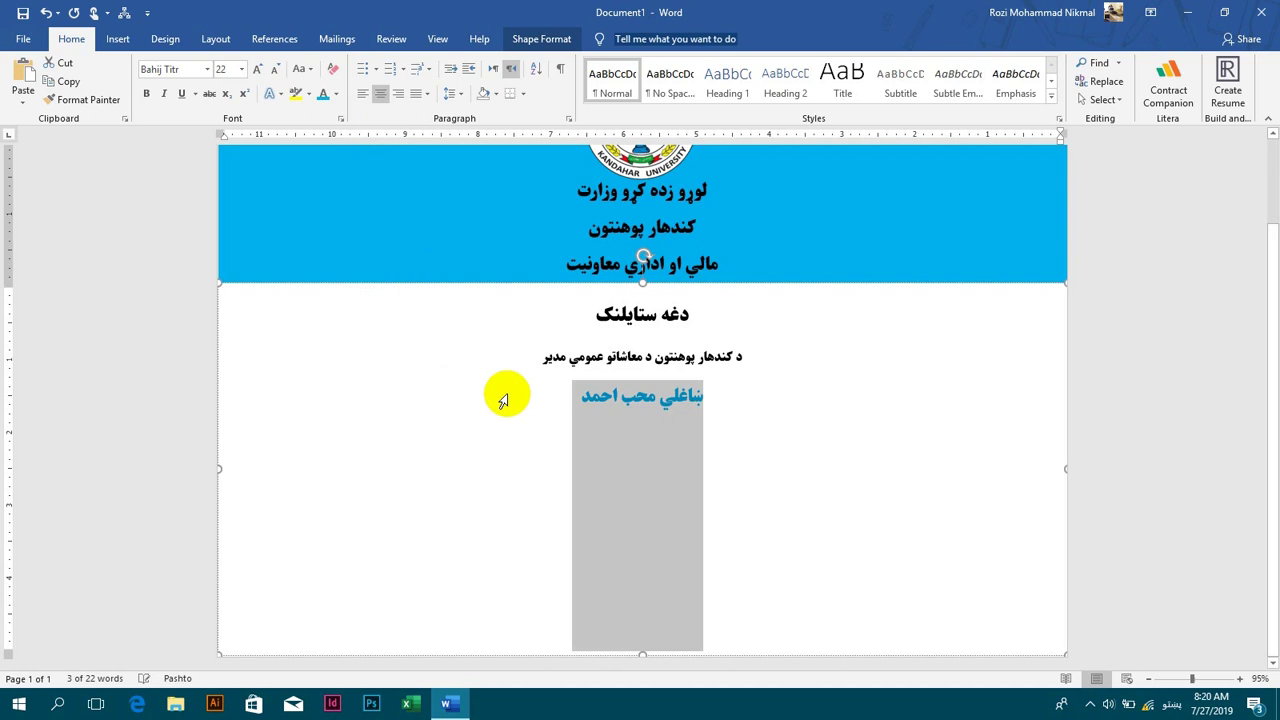
click(581, 405)
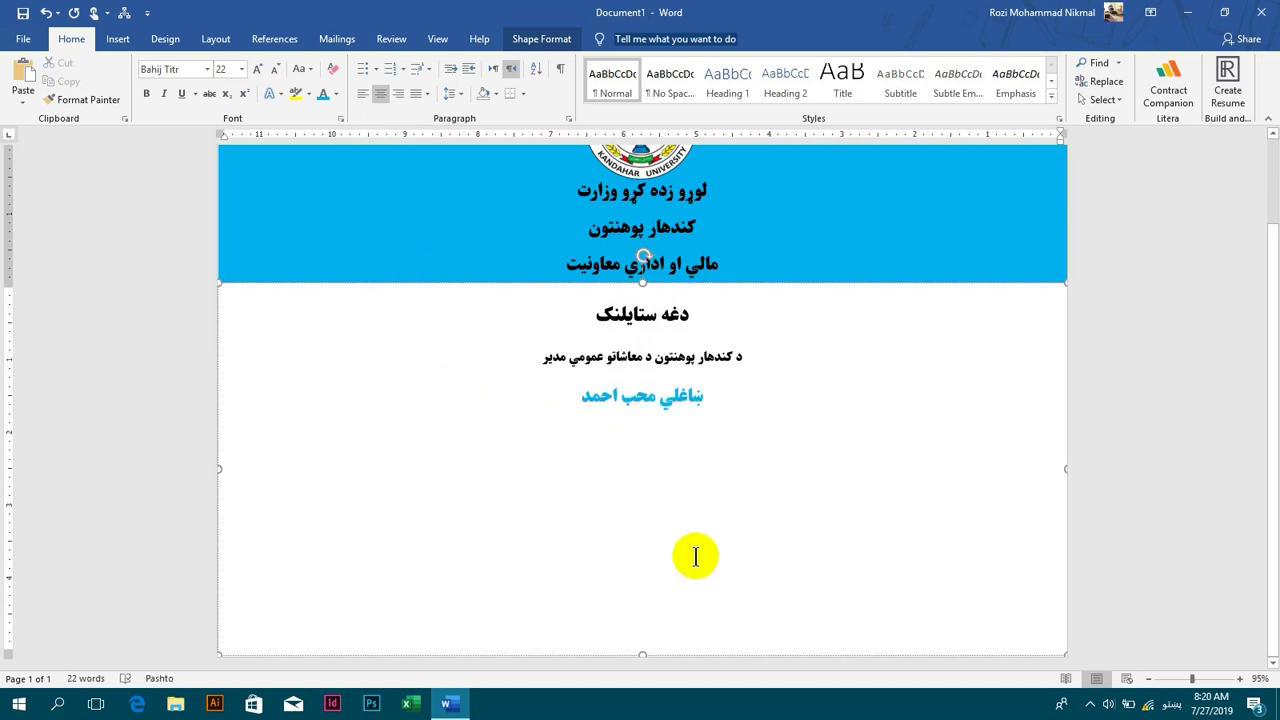
key(Return)
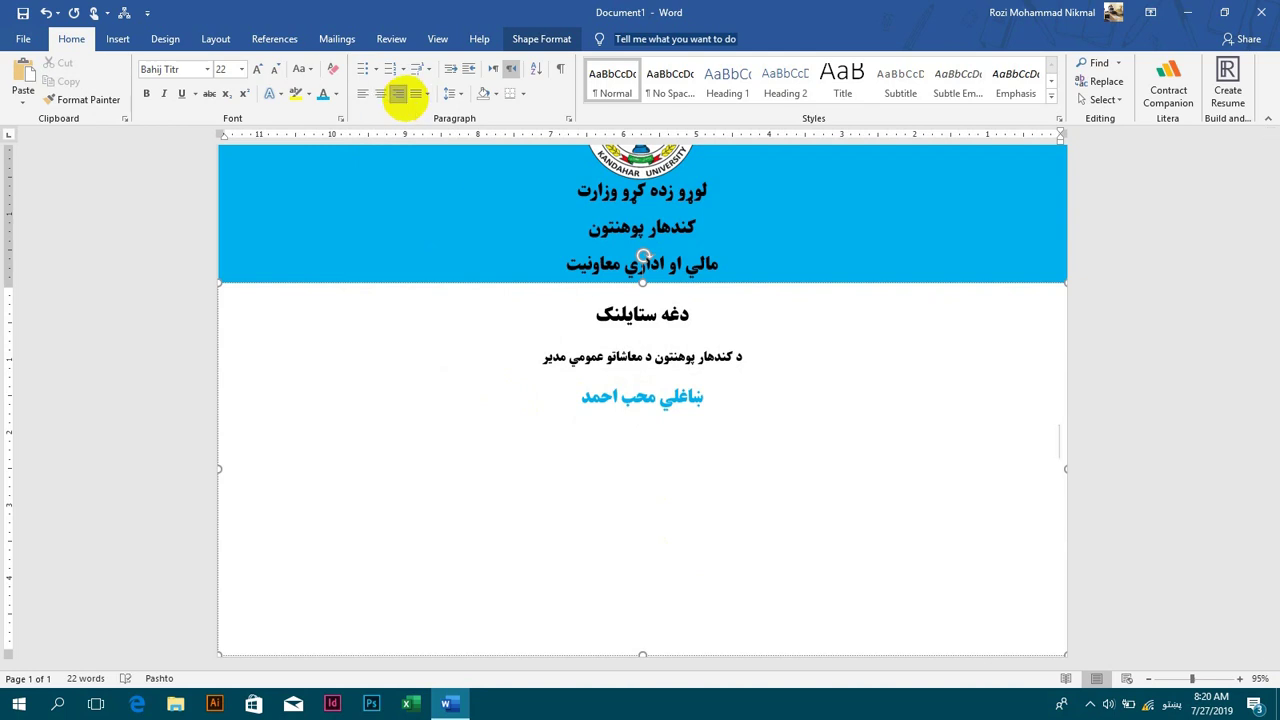
At 16 pt, type the body sentence beginning 'ته ورکول کیږي' about duties performed well
key(ctrl+bracketleft)
key(ctrl+bracketleft)
key(ctrl+bracketleft)
text(ته و)
text(رکول)
text( کیږي چ)
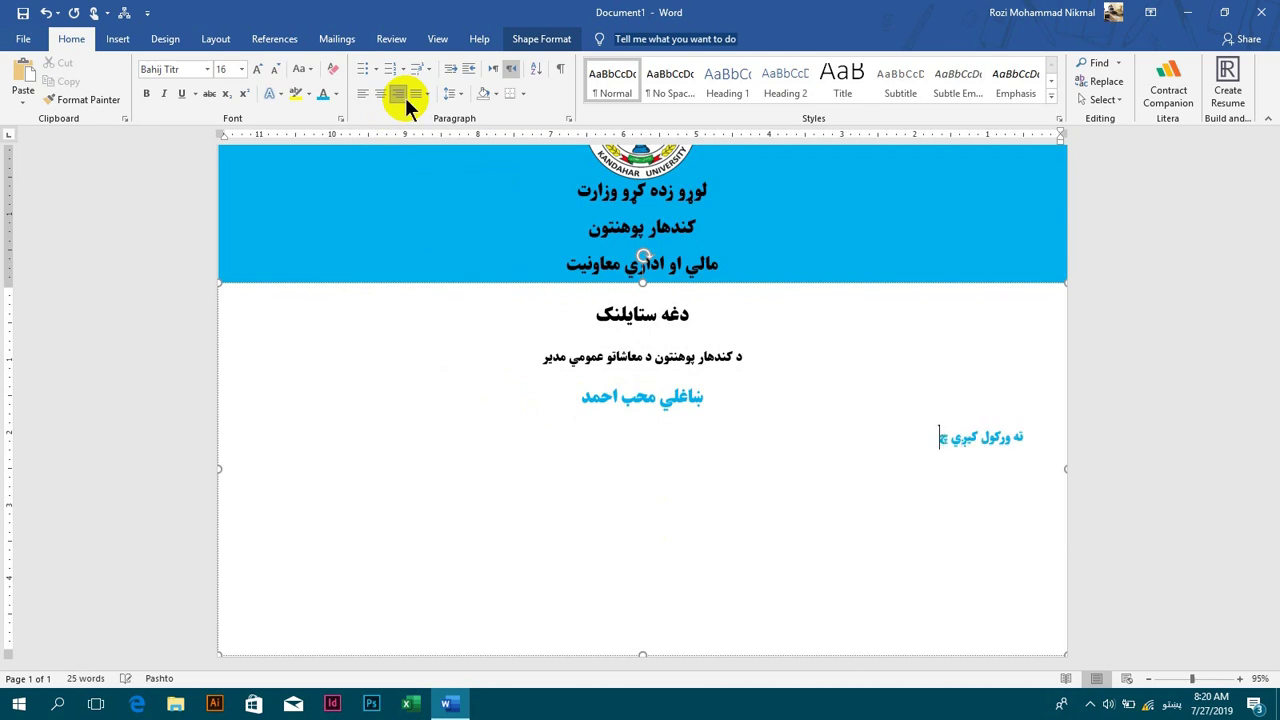
text(ي)
text( خبله)
text( وظ)
text(یفه ئي)
key(BackSpace)
key(BackSpace)
key(BackSpace)
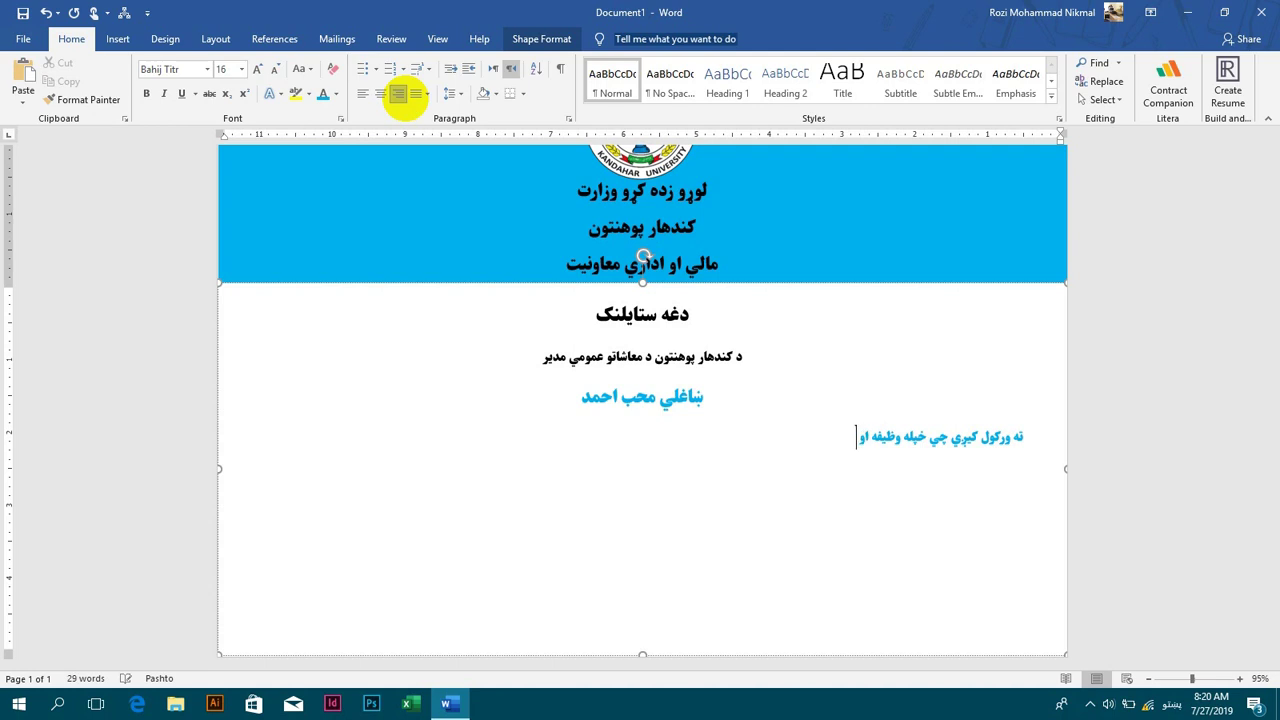
text(مسؤلیت ي)
text(ي په ډېر)
text(ه ښه تو)
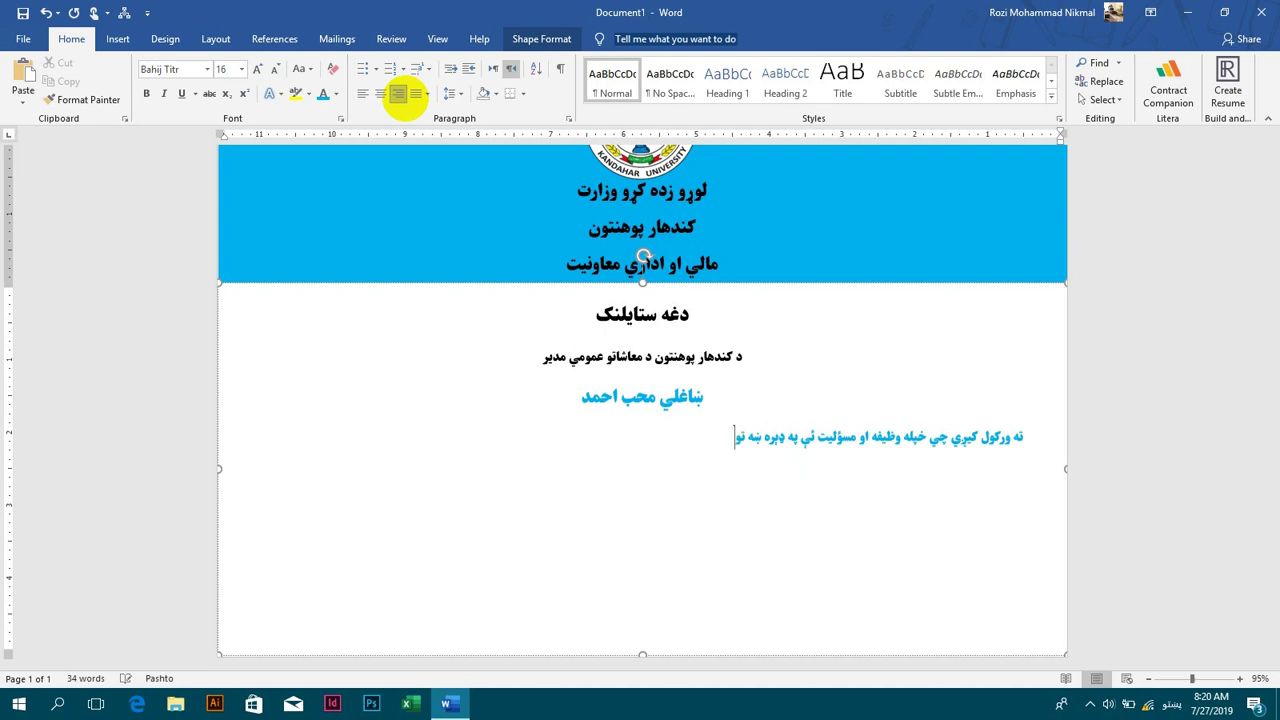
text(ګه سره)
text( اجرا کړي)
text( دی او به خ)
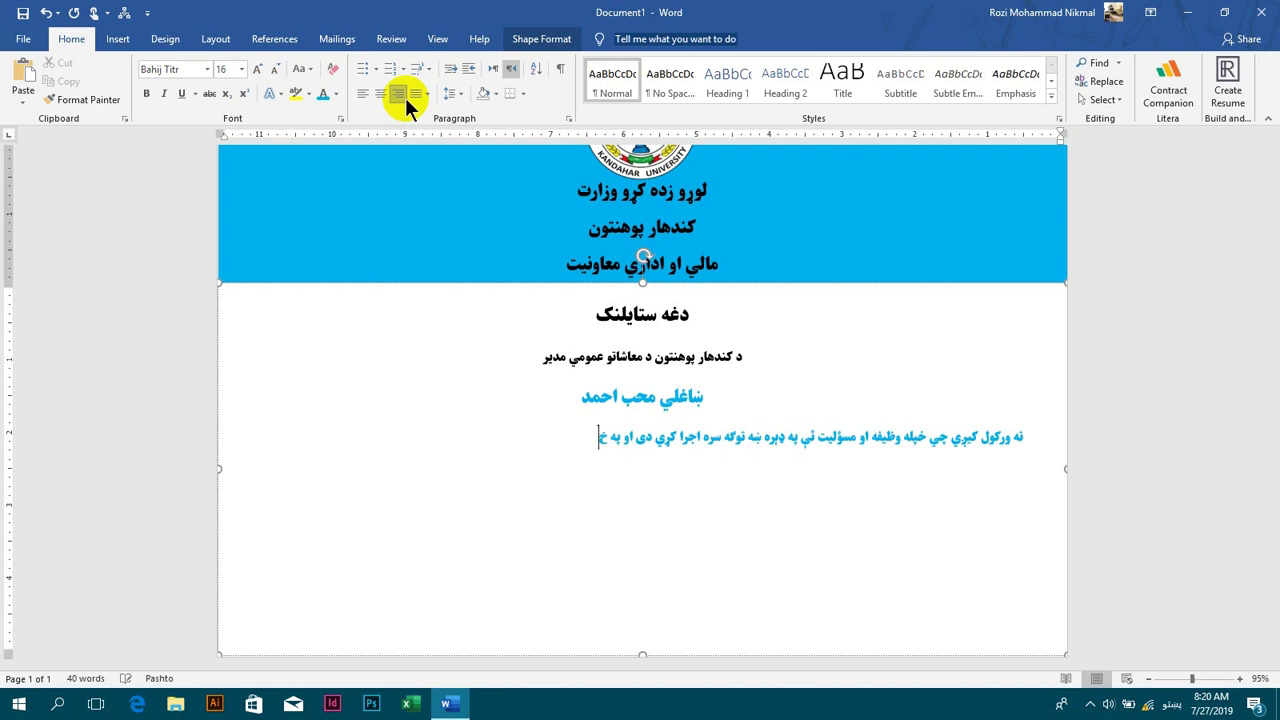
text(پلو نیمګ)
key(BackSpace)
key(BackSpace)
text(کو ا)
text(خلا)
text( و)
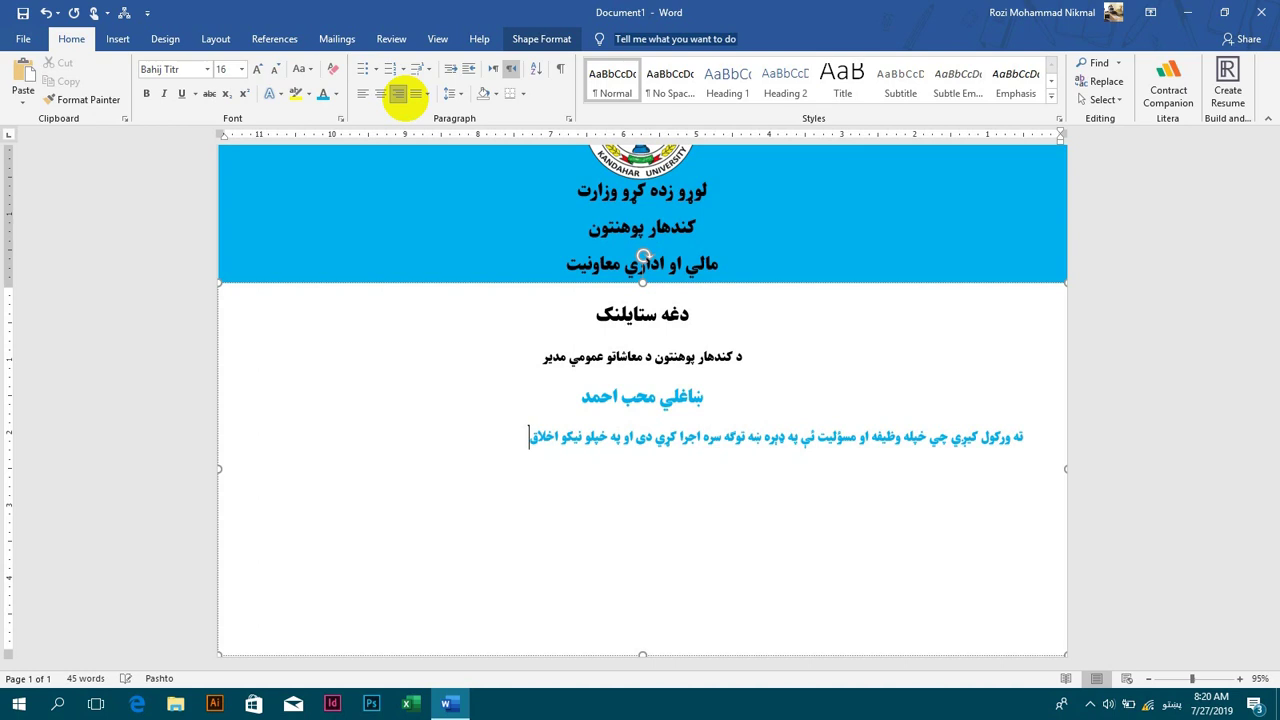
text(و سر)
text(ه ئي د)
text( اداري سر)
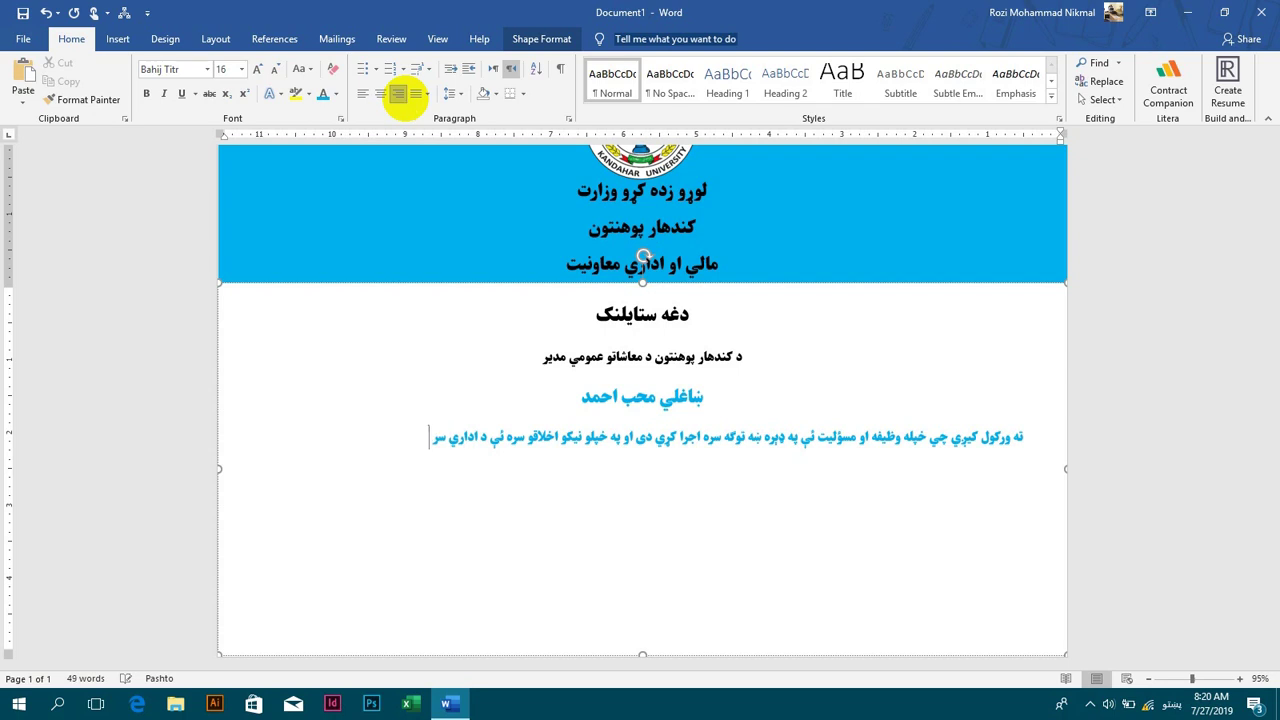
text( ور لوړ کړ)
text(ي دي)
Continue with the sentence on Kandahar University's administration praising the efforts and wishing success
key(Tab)
text(د کندهار)
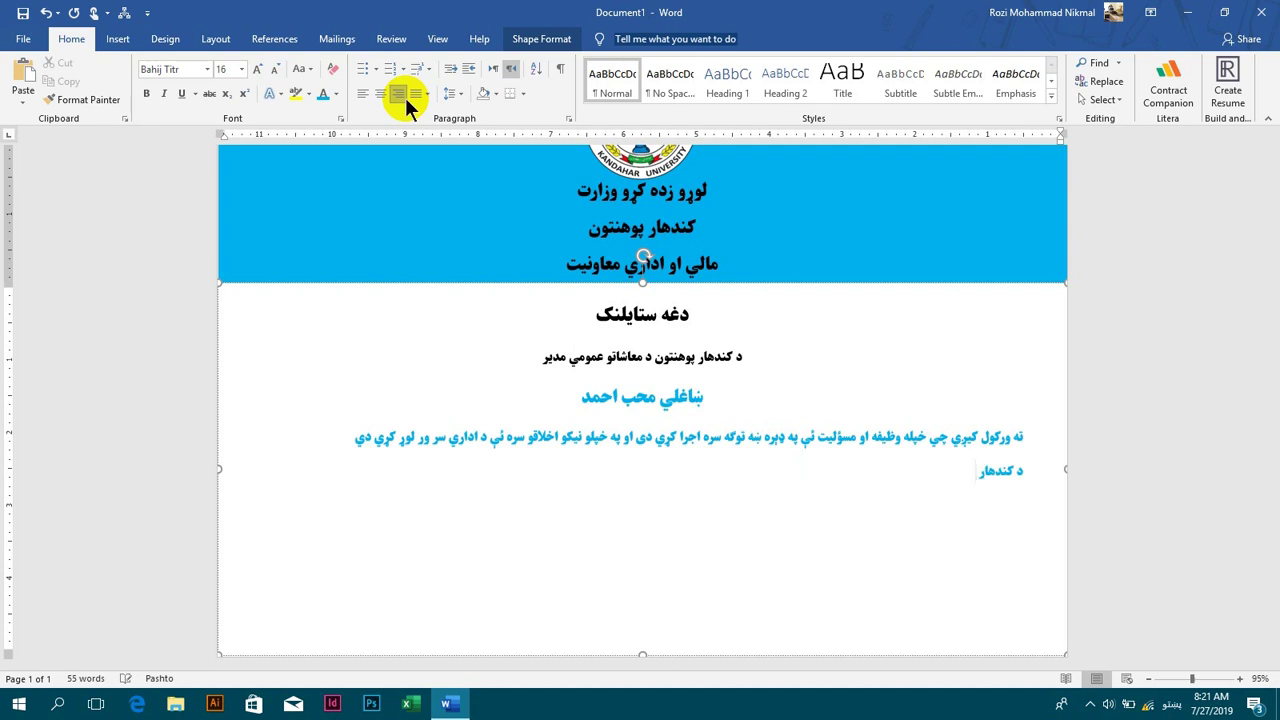
text( پوهنتون)
text( اداره)
text( د دو)
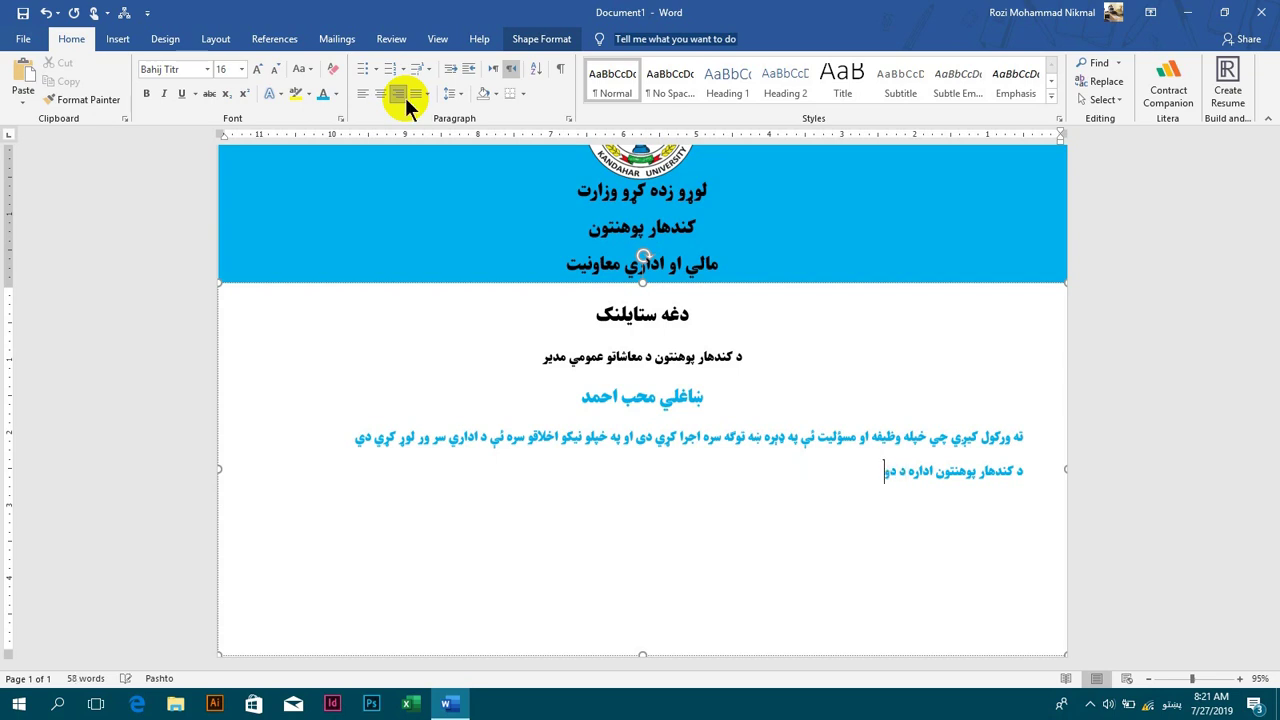
text(ي)
text(غه)
text(ه)
text( هڅې)
text( ت)
text(تایی)
text( او د)
text( لاب)
key(BackSpace)
key(BackSpace)
text(بریا)
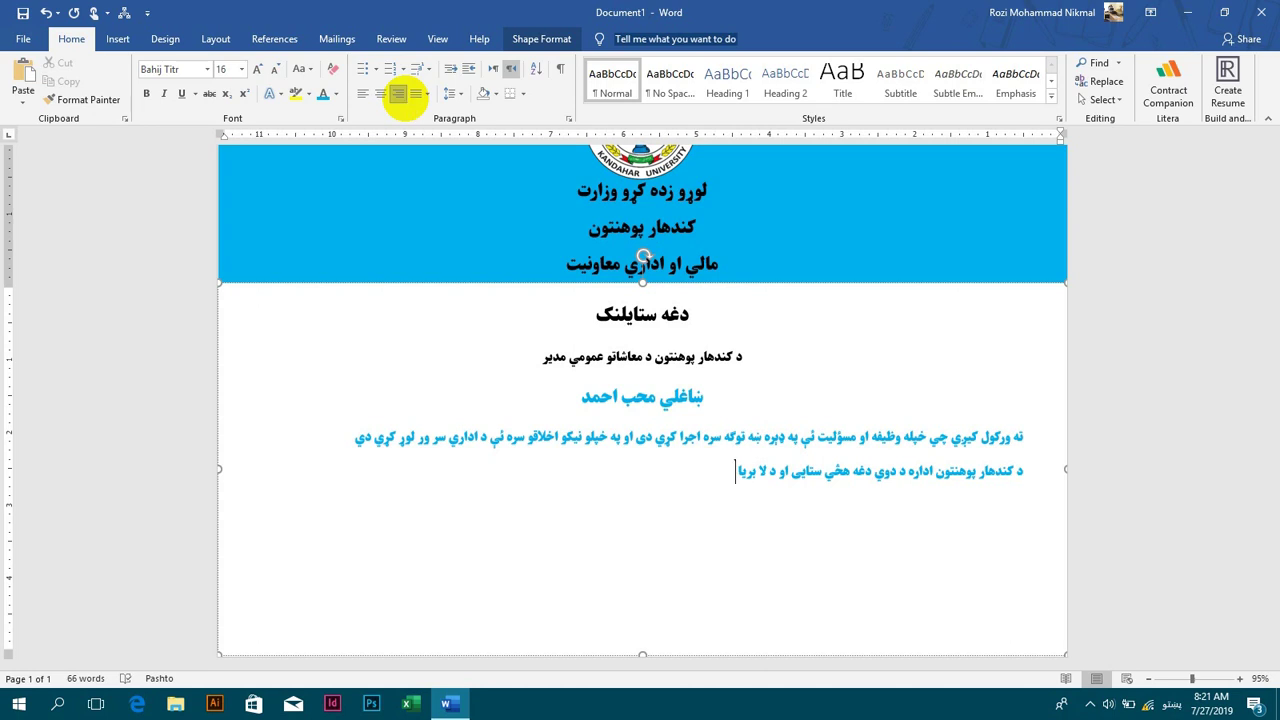
text( غوښ)
text(تنه)
text( ور ته ک)
text(وي)
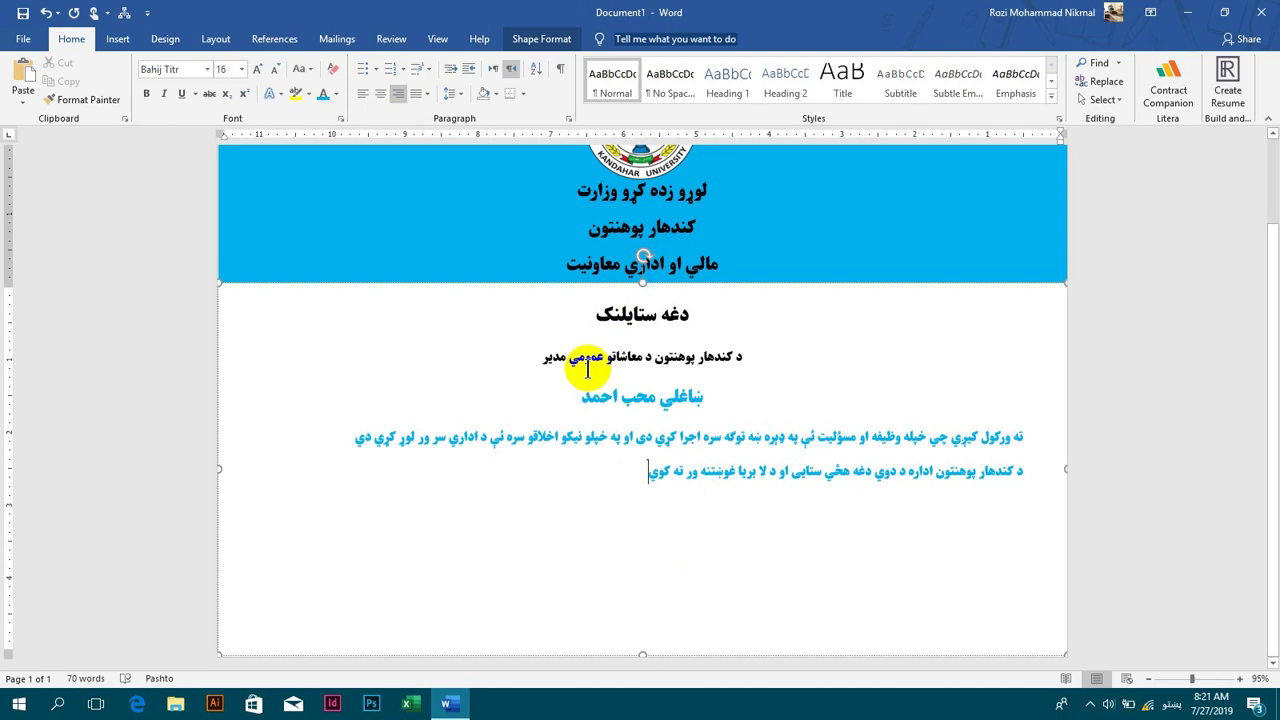
Format the salaries-director line as 18 pt Bahij Nazanin and copy that formatting onto the body paragraph
triple_click(503, 363)
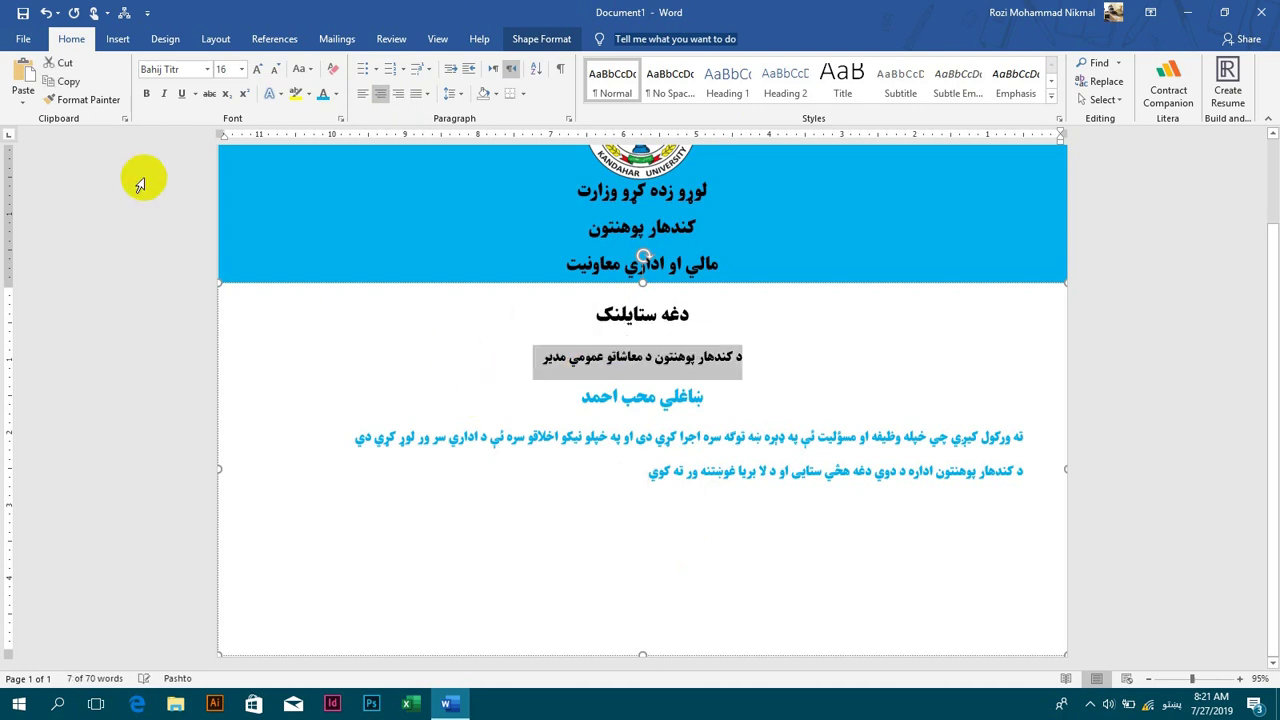
click(183, 68)
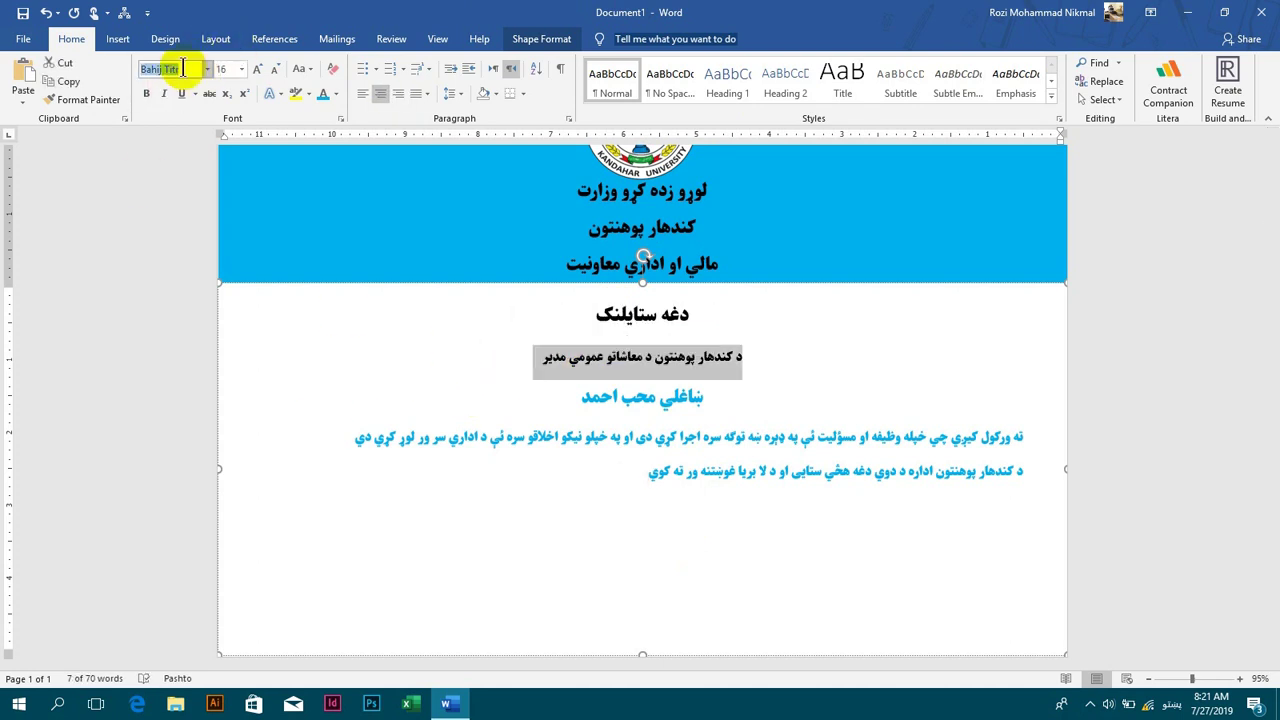
key(BackSpace)
key(alt+shift)
key(ctrl+z)
text(Nazanin)
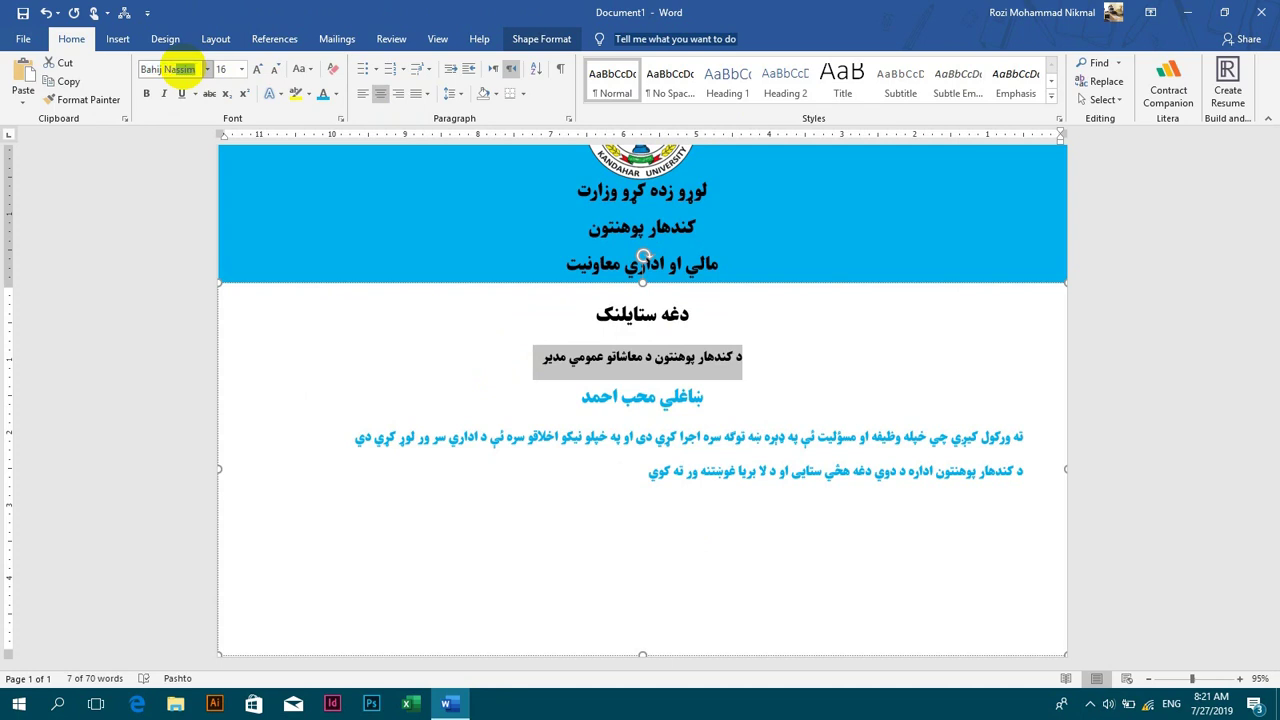
key(Return)
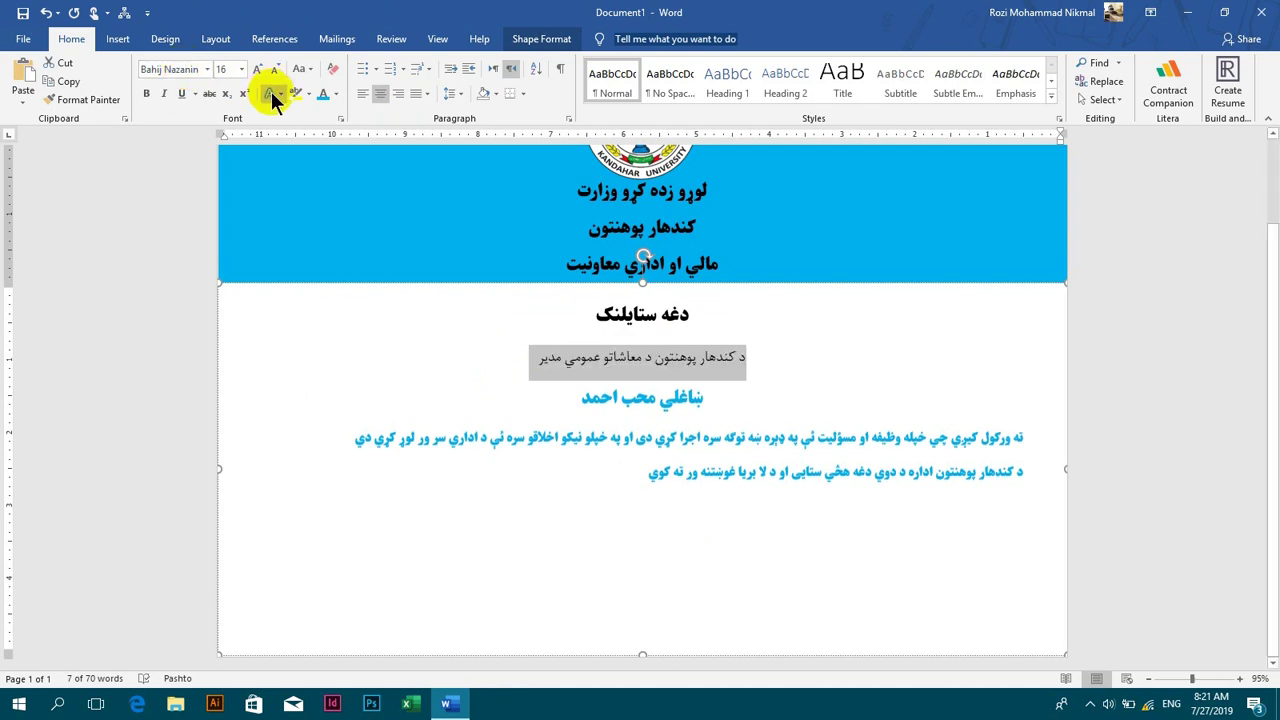
click(260, 72)
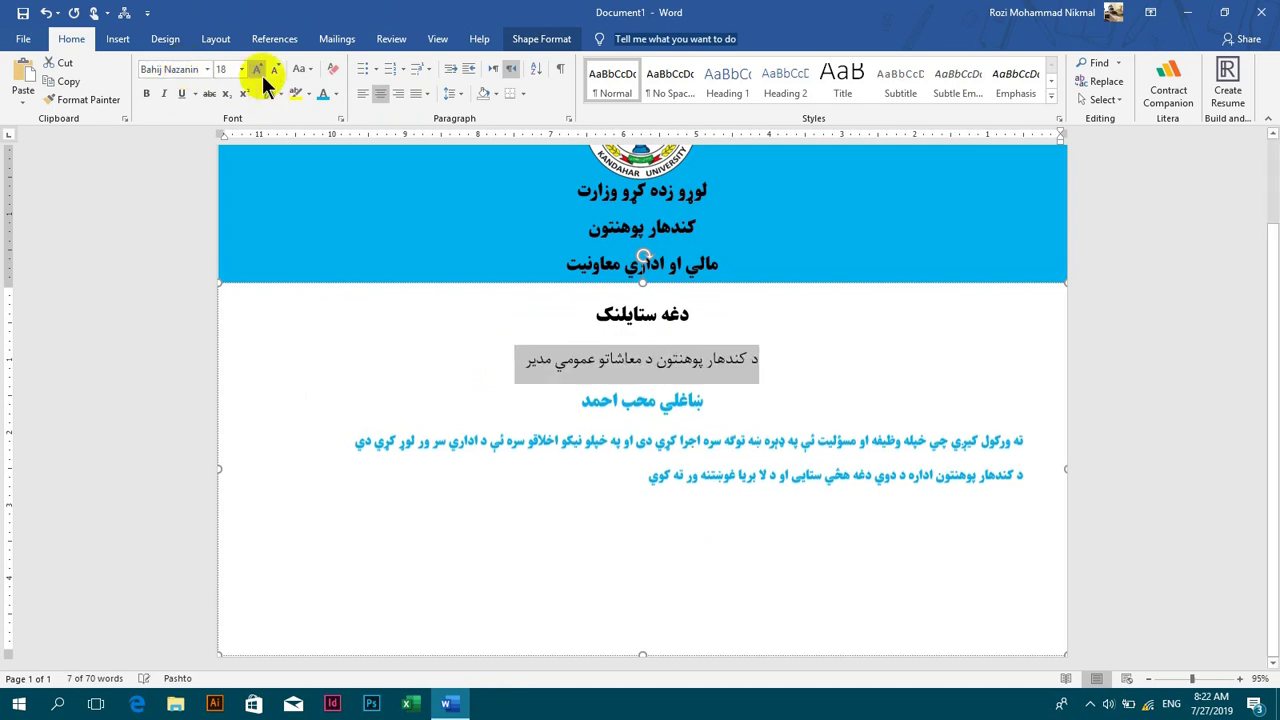
click(80, 99)
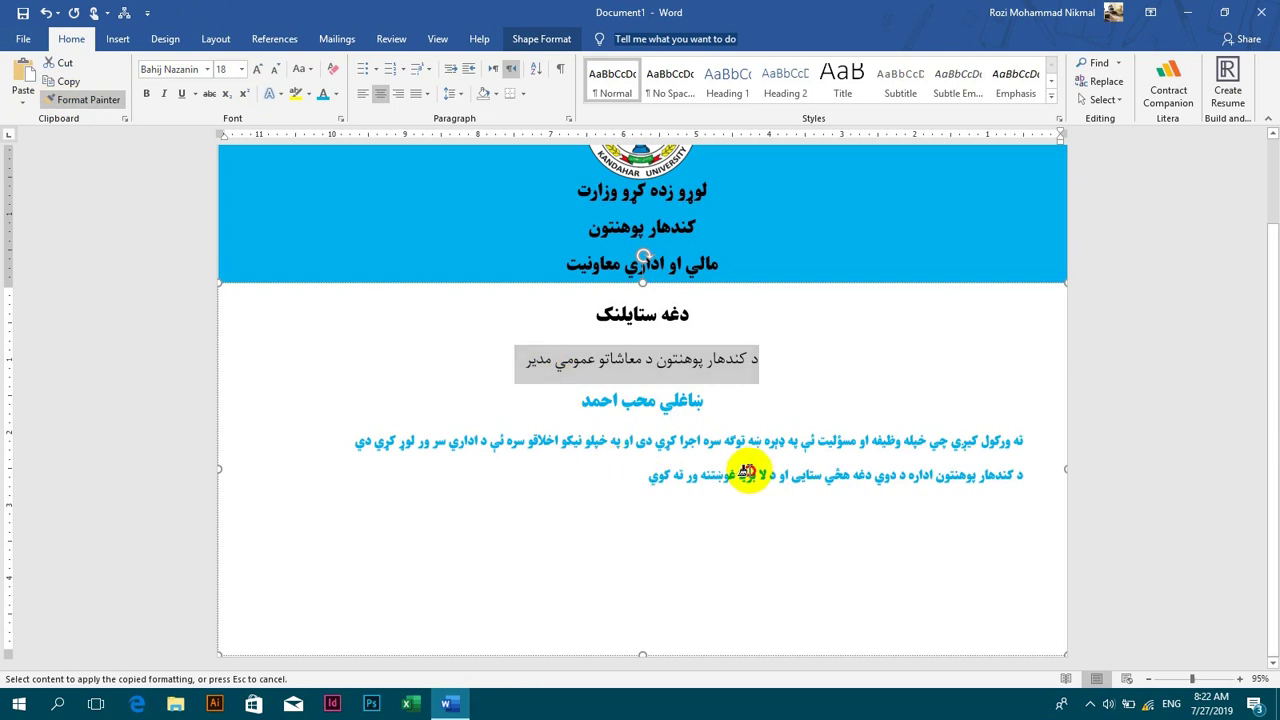
mouse_move(637, 478)
mouse_down()
mouse_move(1034, 450)
mouse_move(797, 482)
mouse_up()
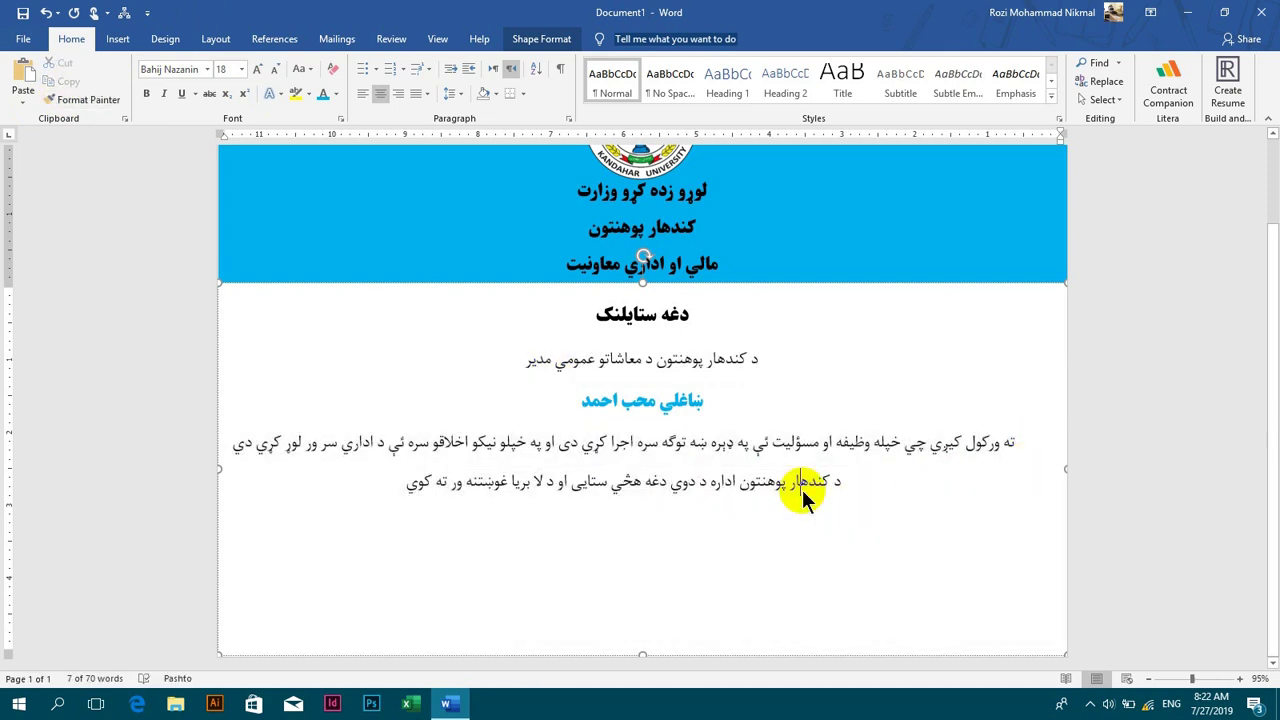
Break 'لوړ کړي دي' onto its own line, then right-align and indent the last body line
click(245, 442)
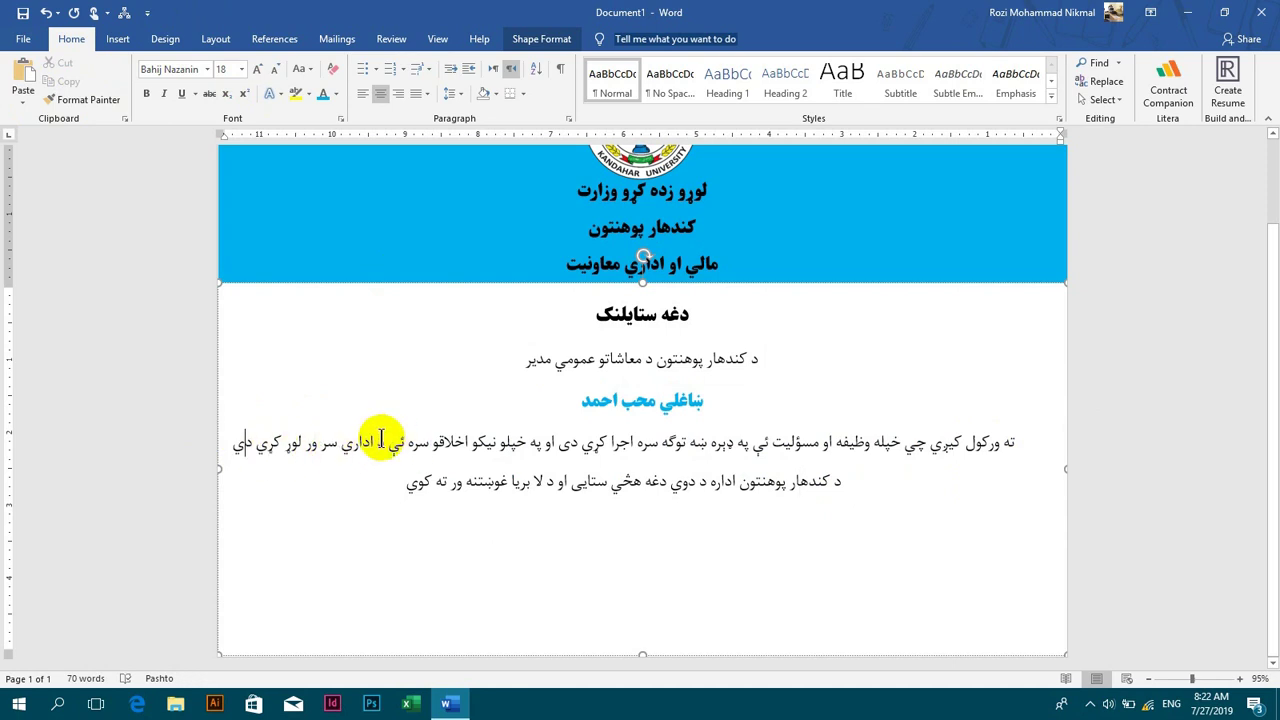
drag(401, 481, 1016, 442)
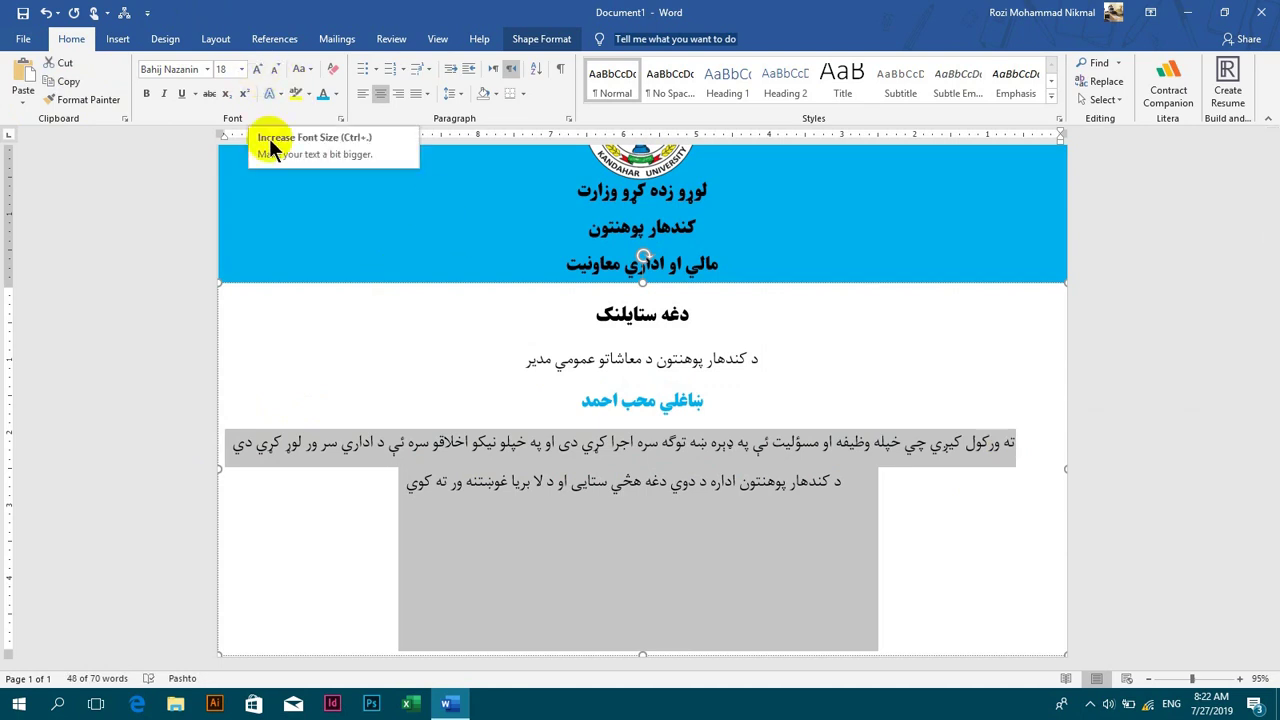
click(355, 460)
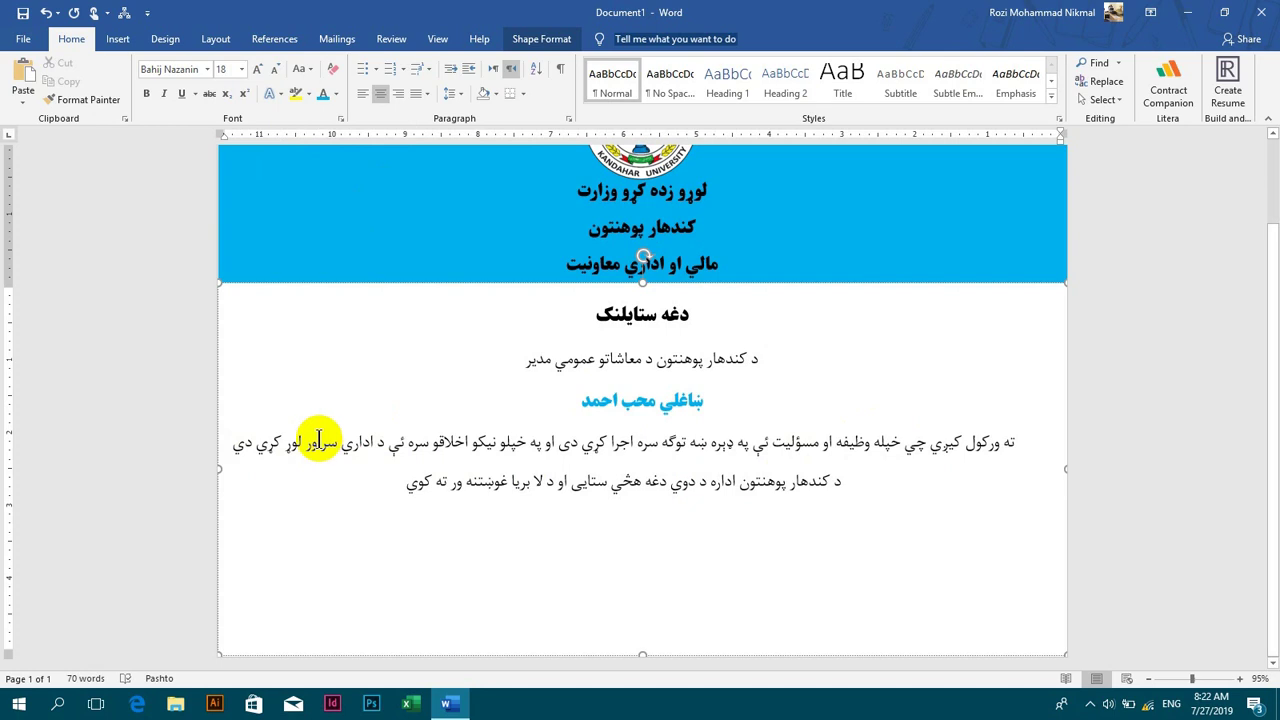
click(303, 442)
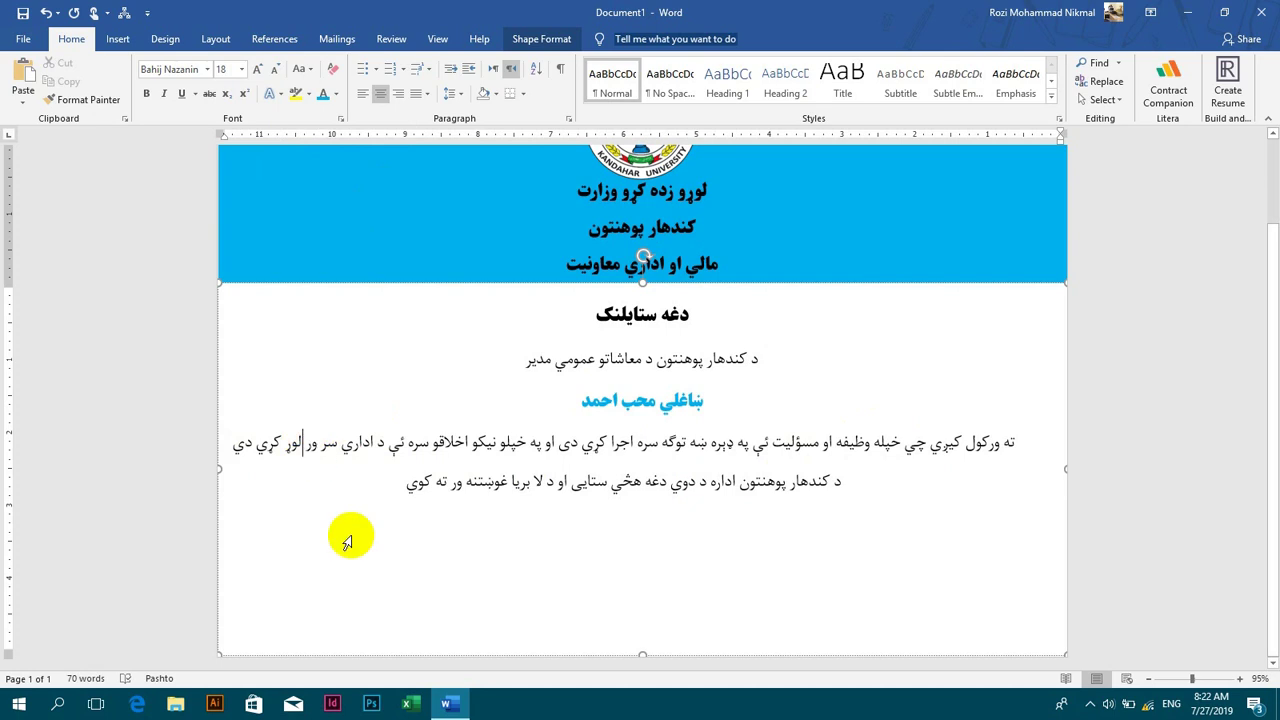
key(shift+Return)
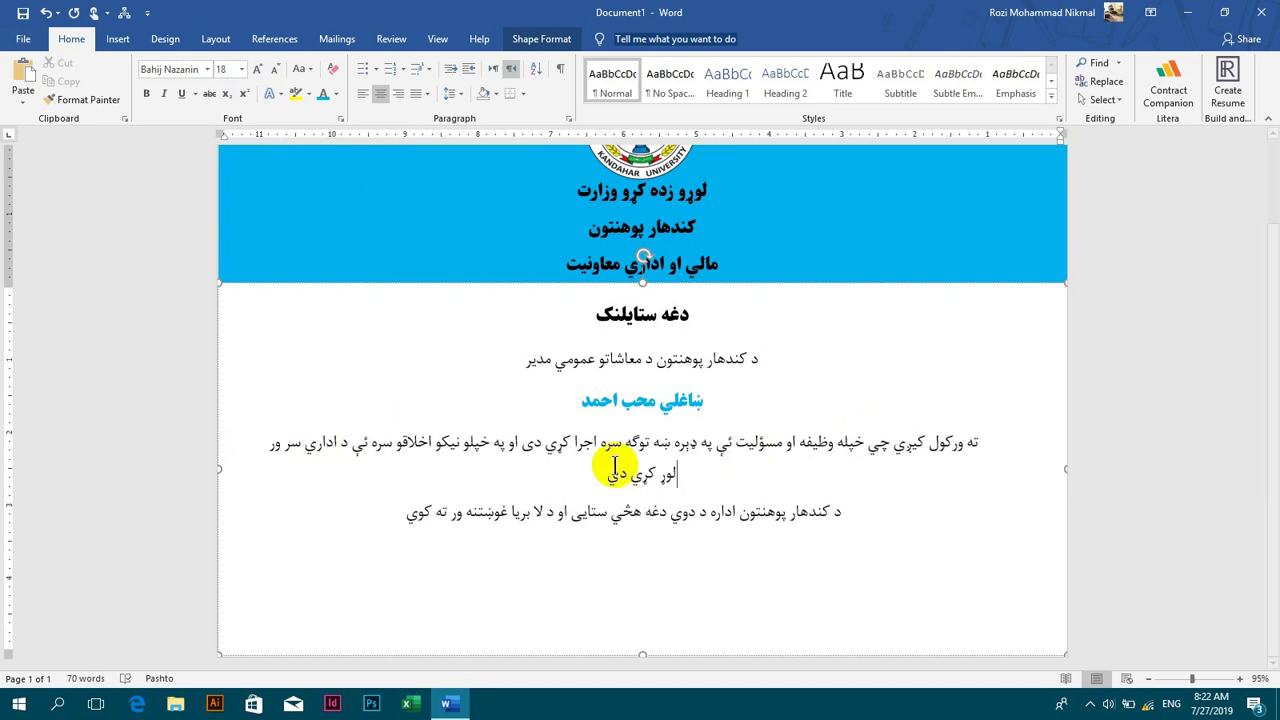
click(397, 92)
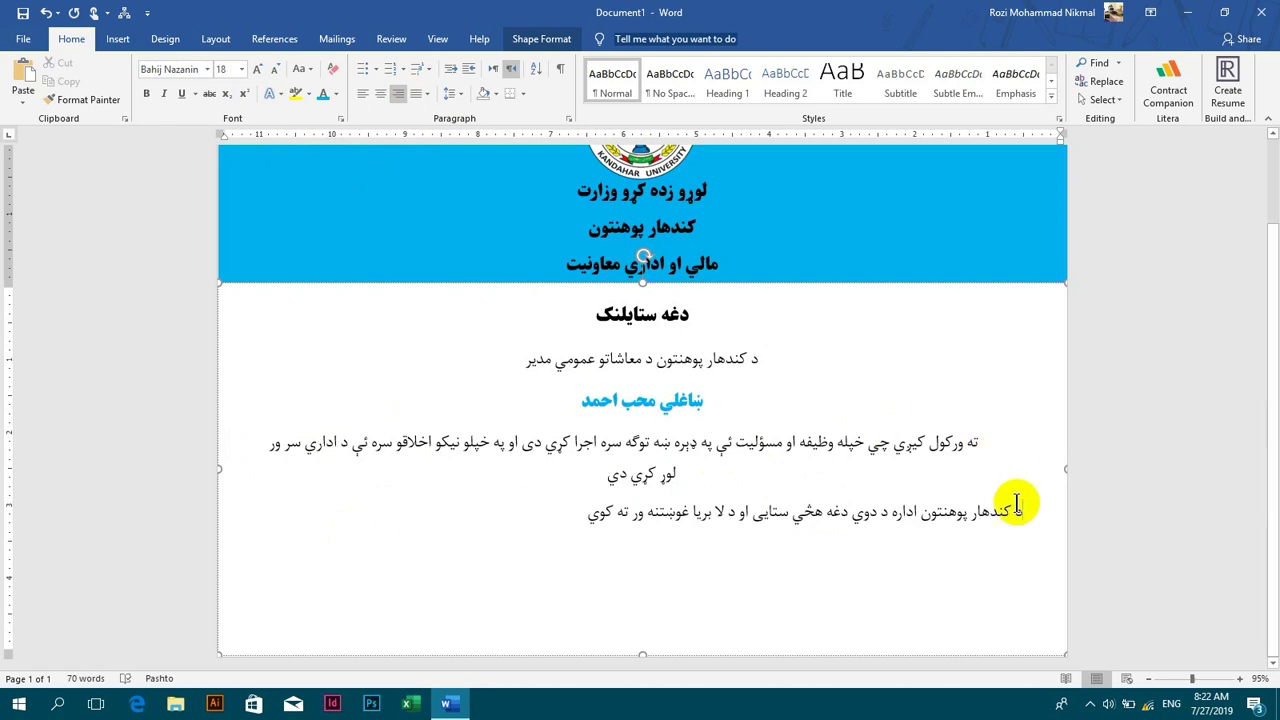
key(Tab)
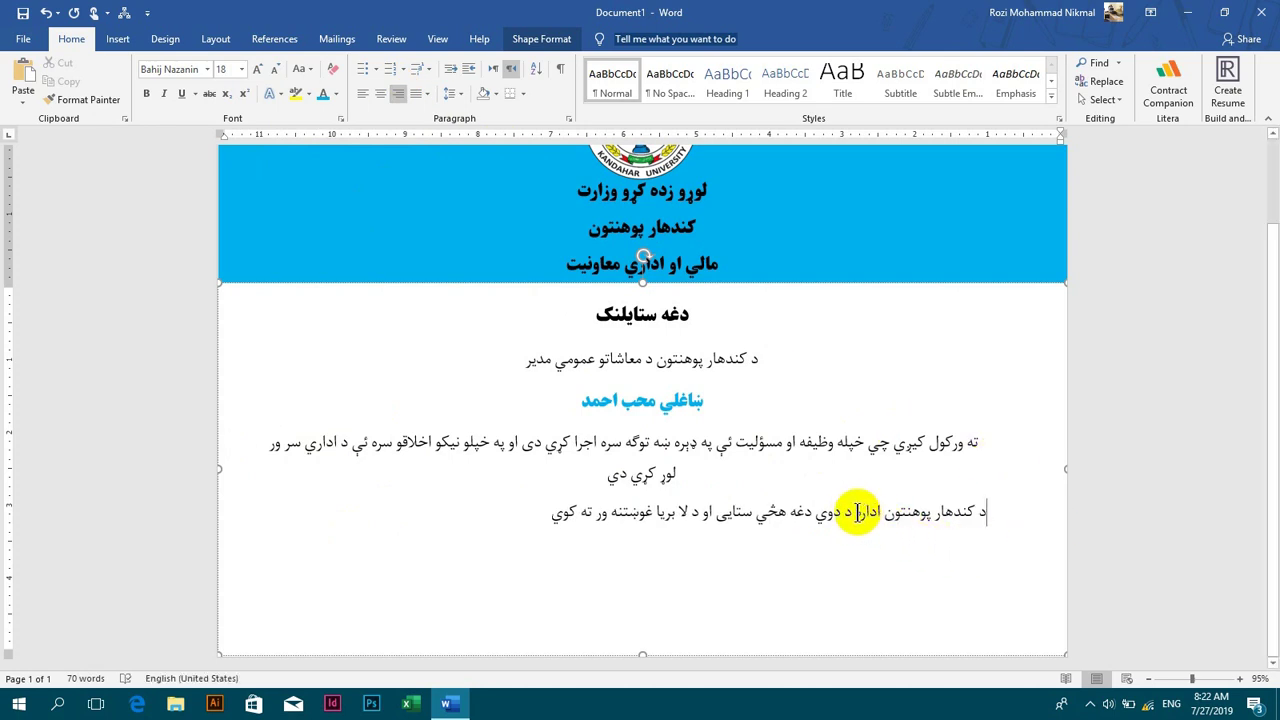
Set 'کندهار پوهنتون اداره' in 22 pt Bahij Titr
drag(858, 513, 983, 511)
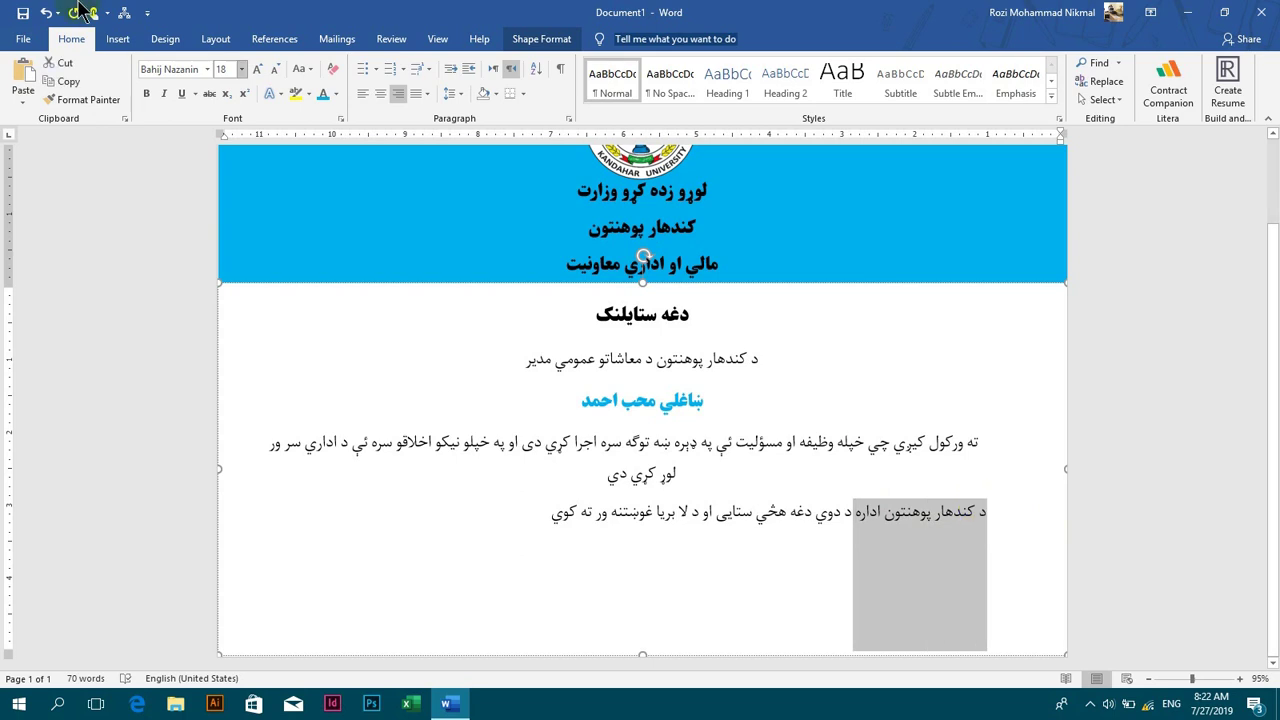
click(208, 69)
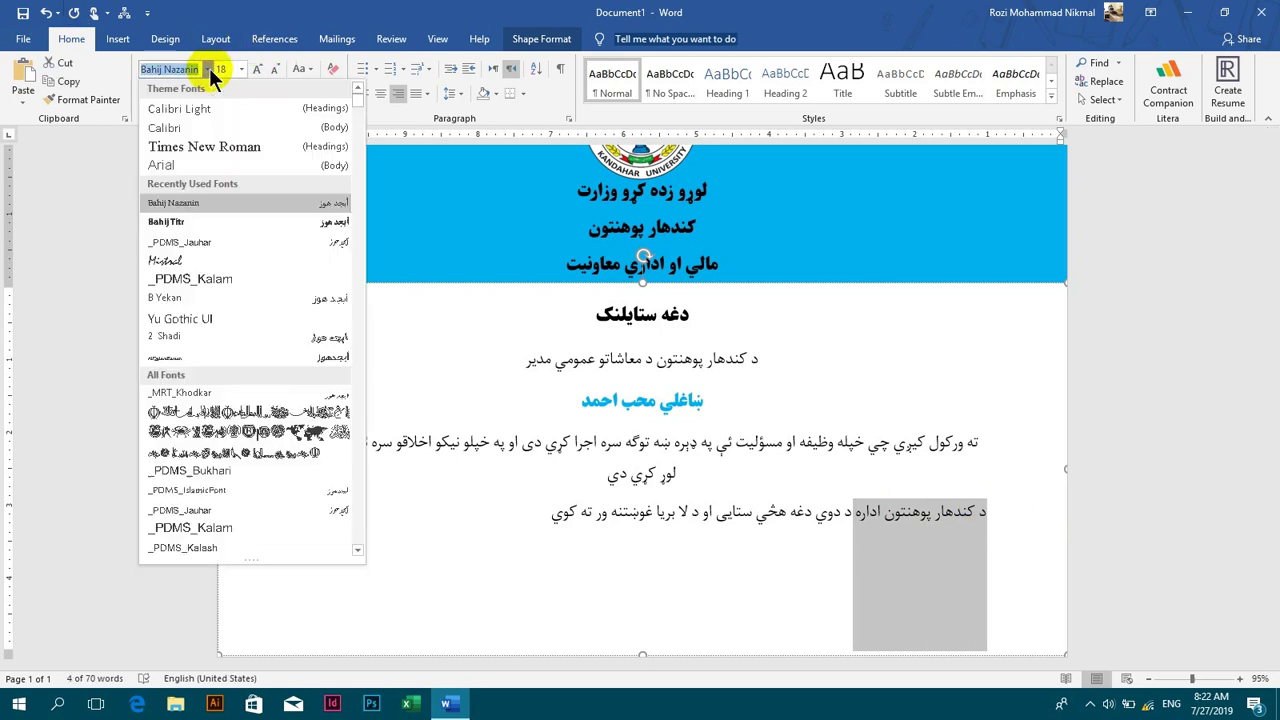
click(200, 221)
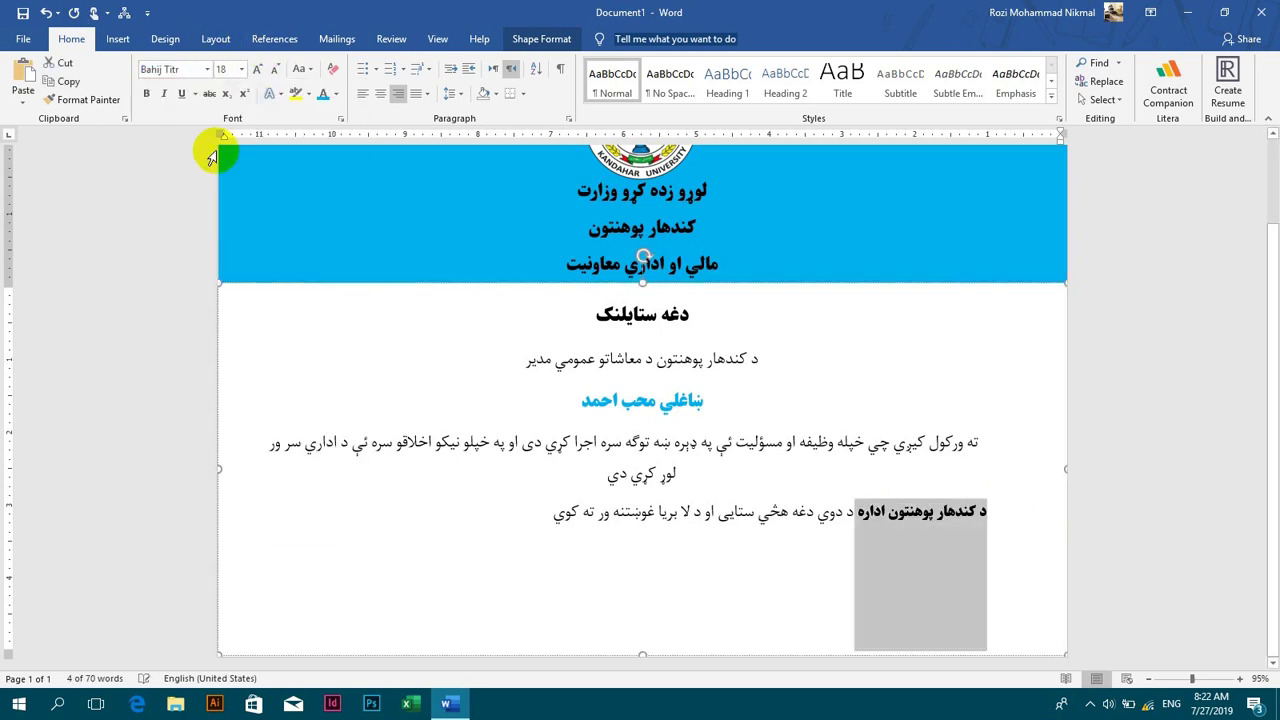
click(257, 76)
click(257, 76)
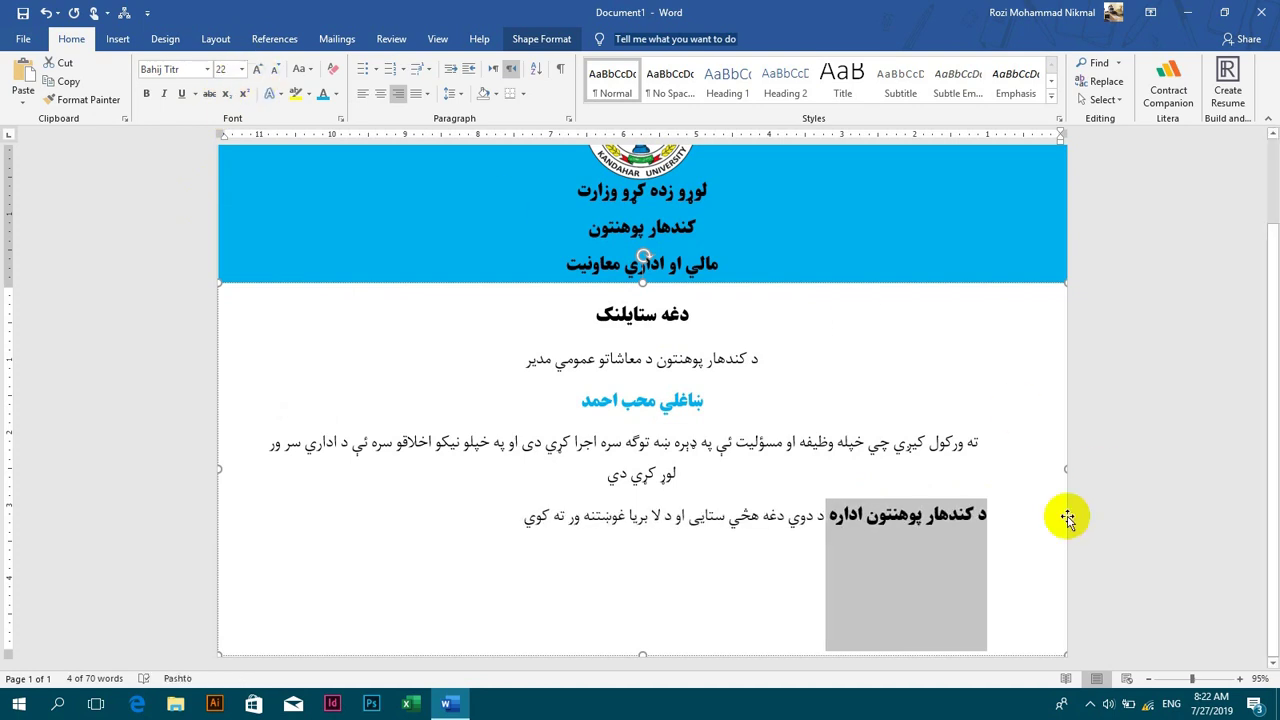
Delete the leading 'د' and end the last line with a full stop
drag(988, 513, 966, 513)
click(976, 513)
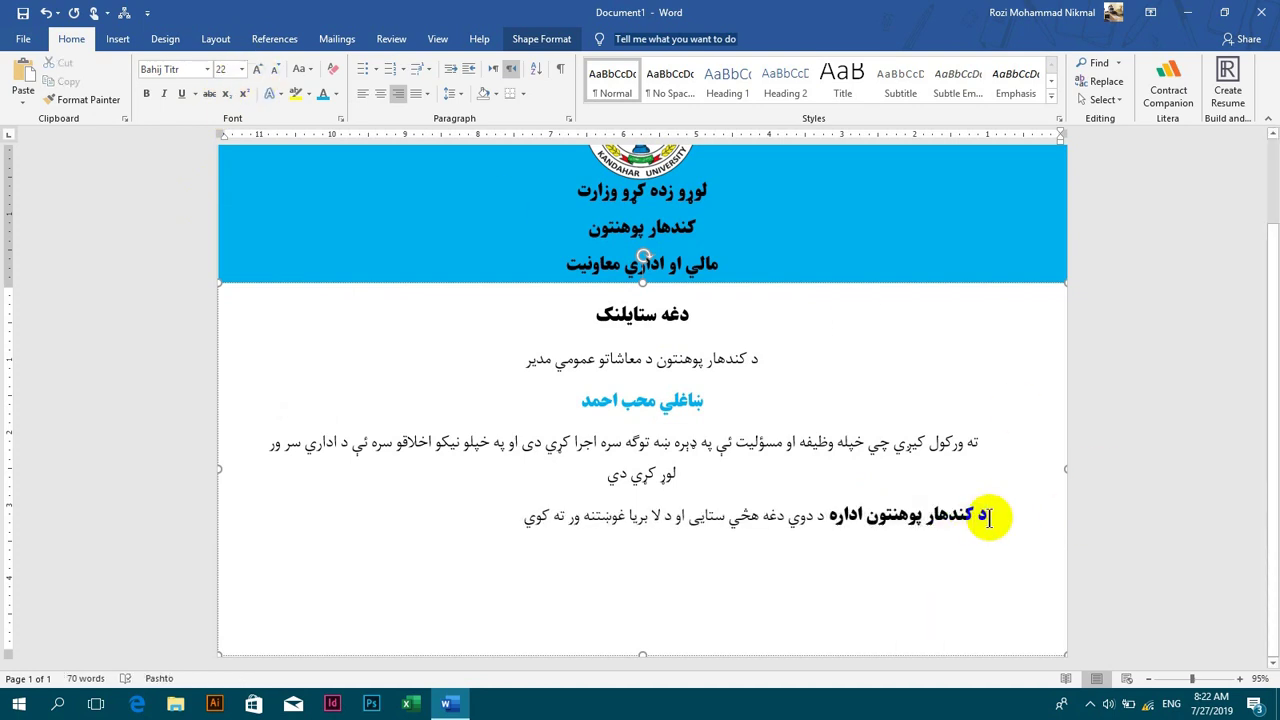
key(BackSpace)
key(BackSpace)
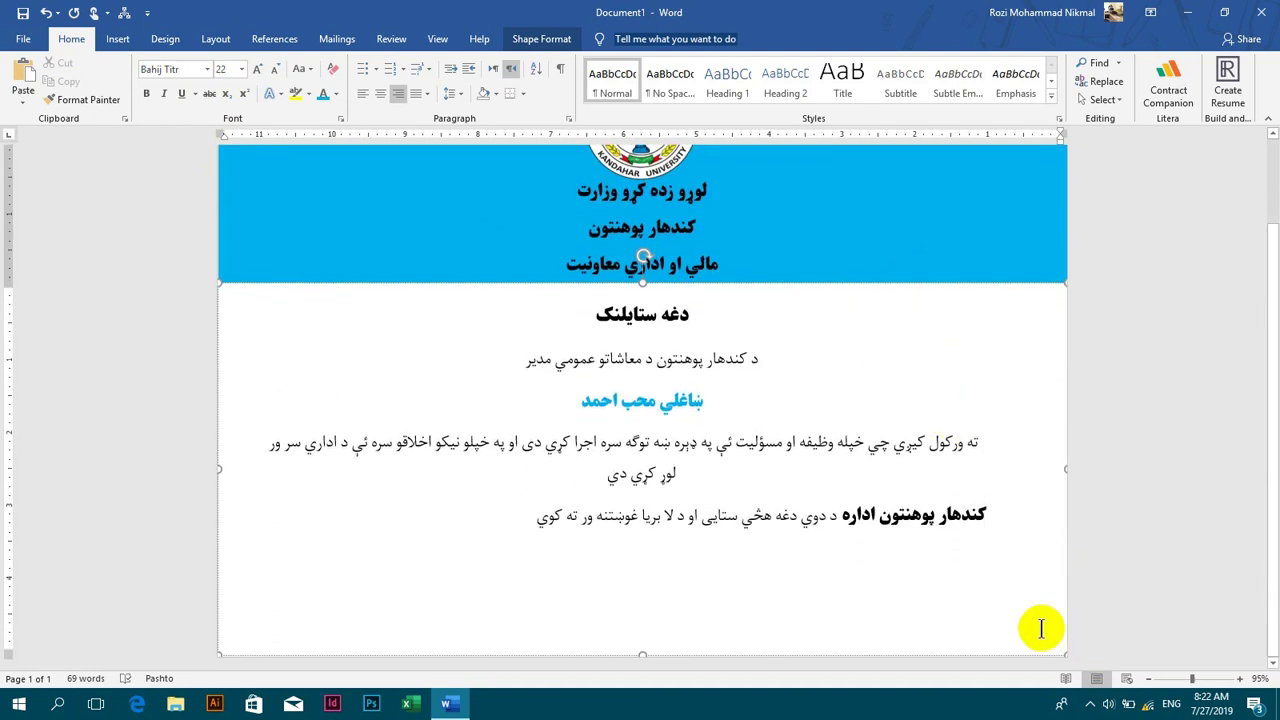
click(530, 518)
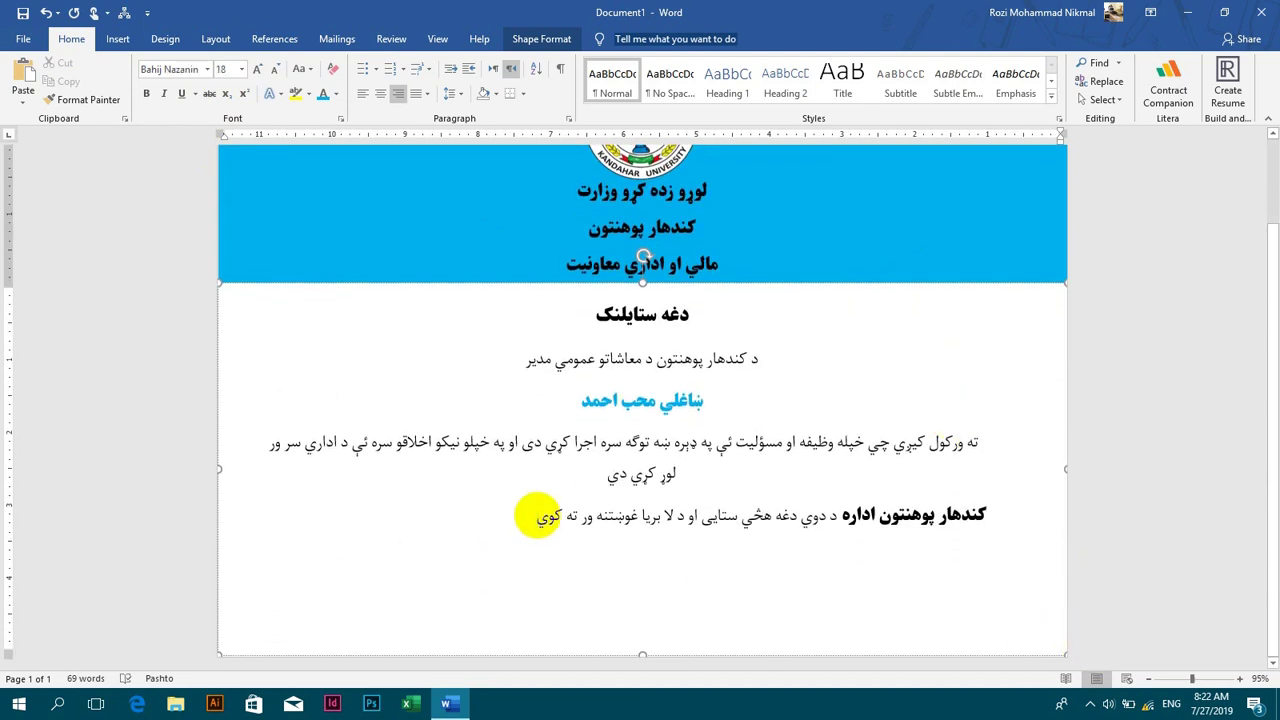
text(> )
text(\\)
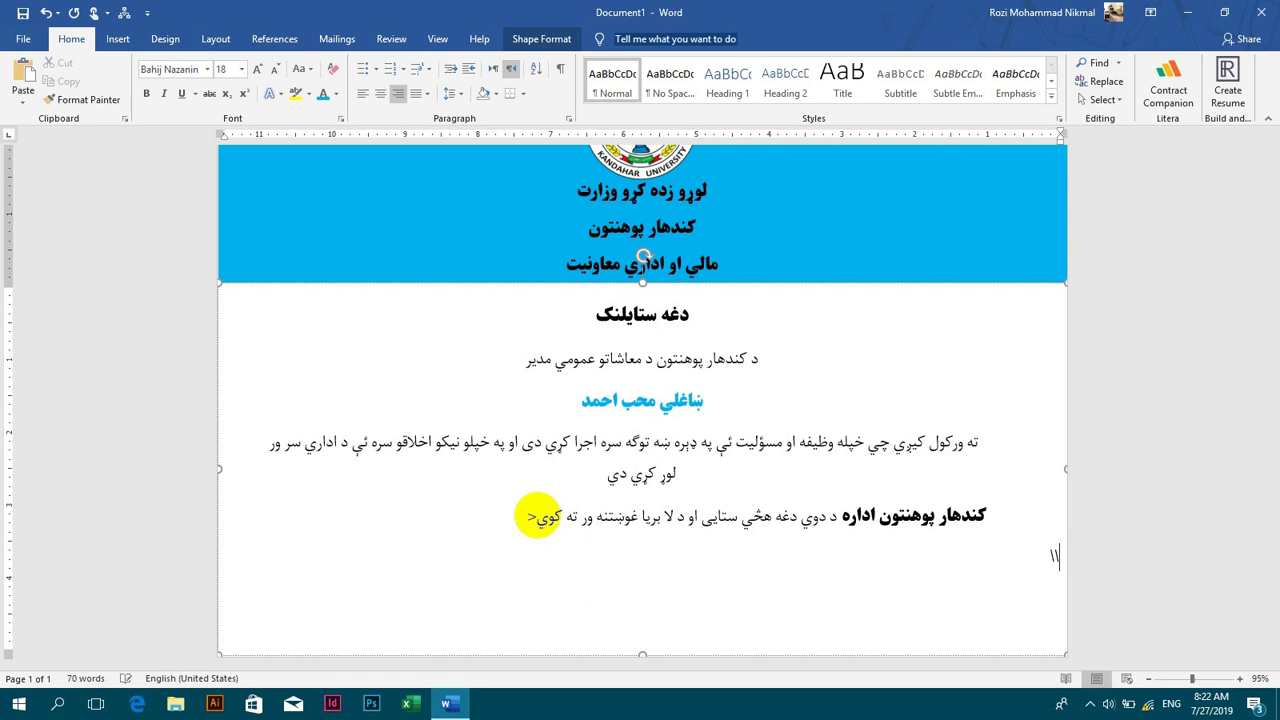
key(BackSpace)
key(BackSpace)
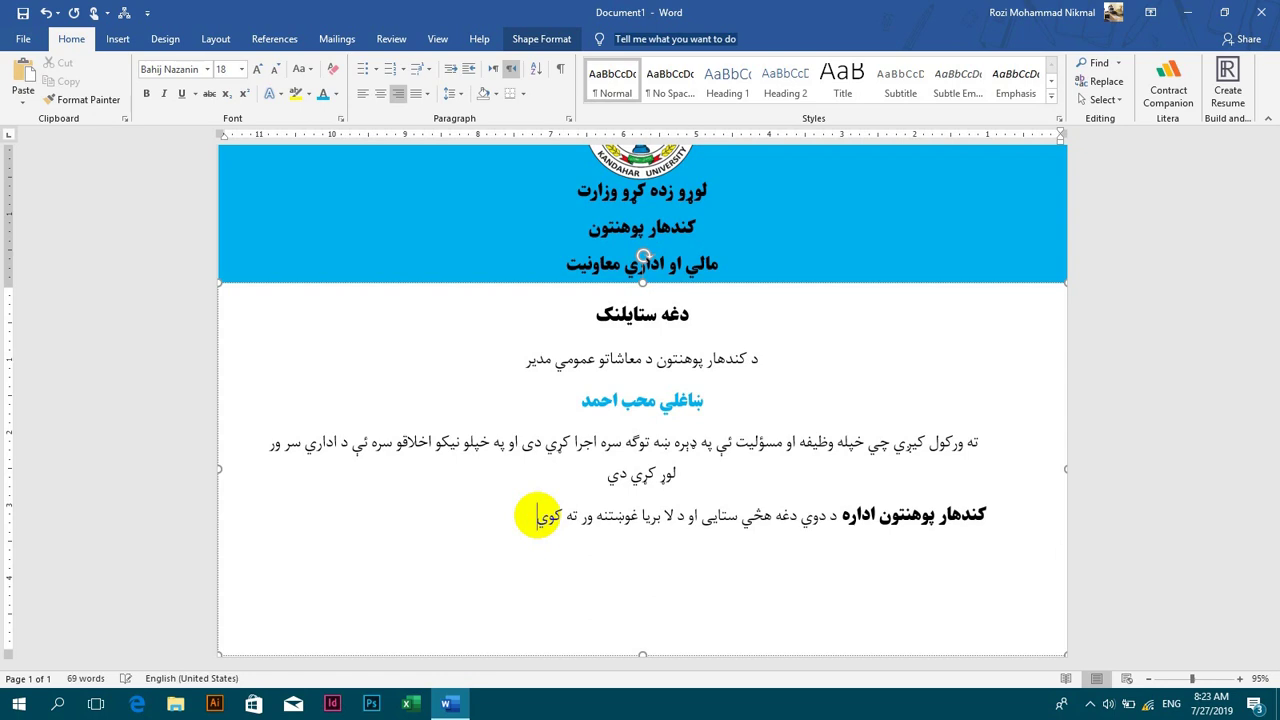
key(alt+shift)
text(.)
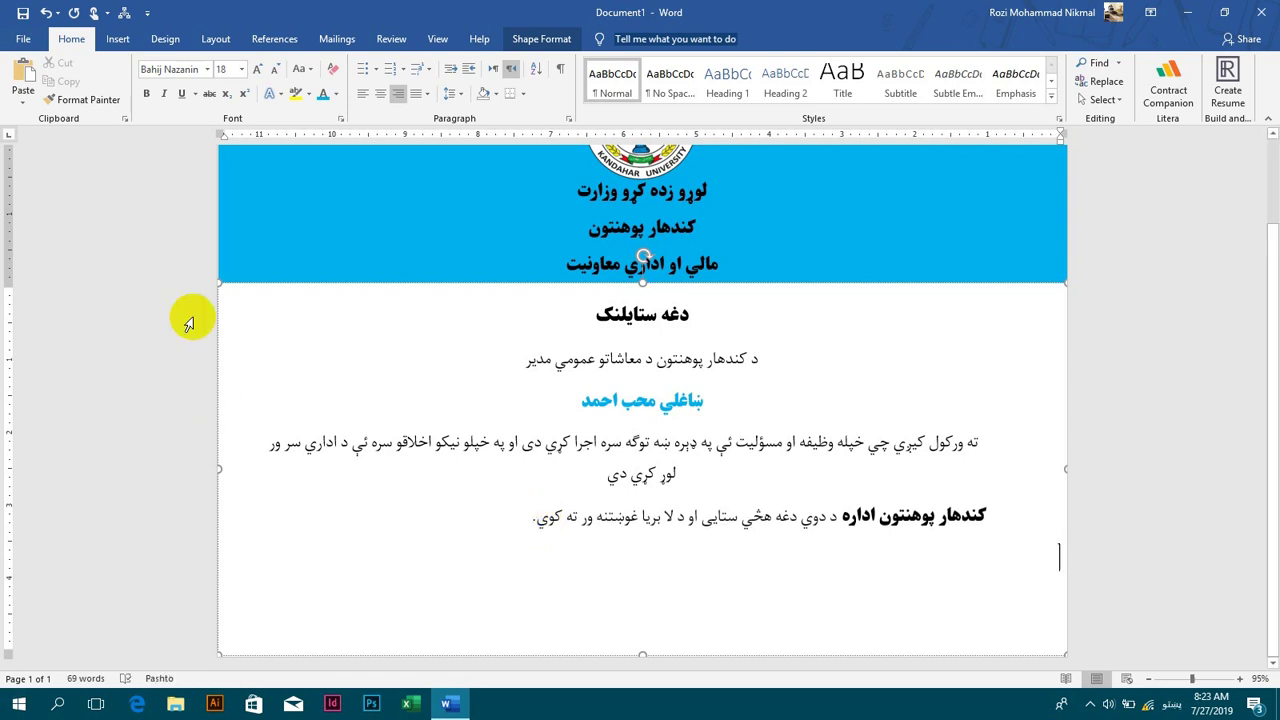
Draw a 1.36" by 4.3" text box beneath the praise sentence, toward the right
click(126, 39)
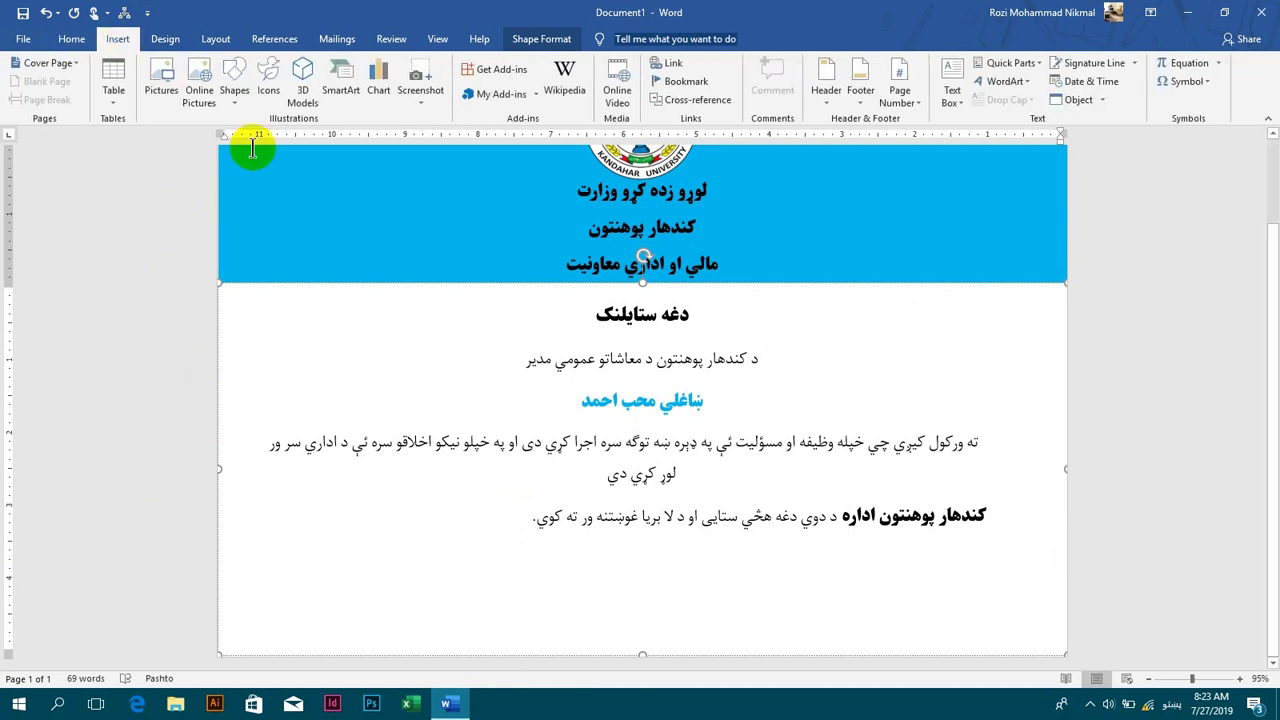
click(248, 95)
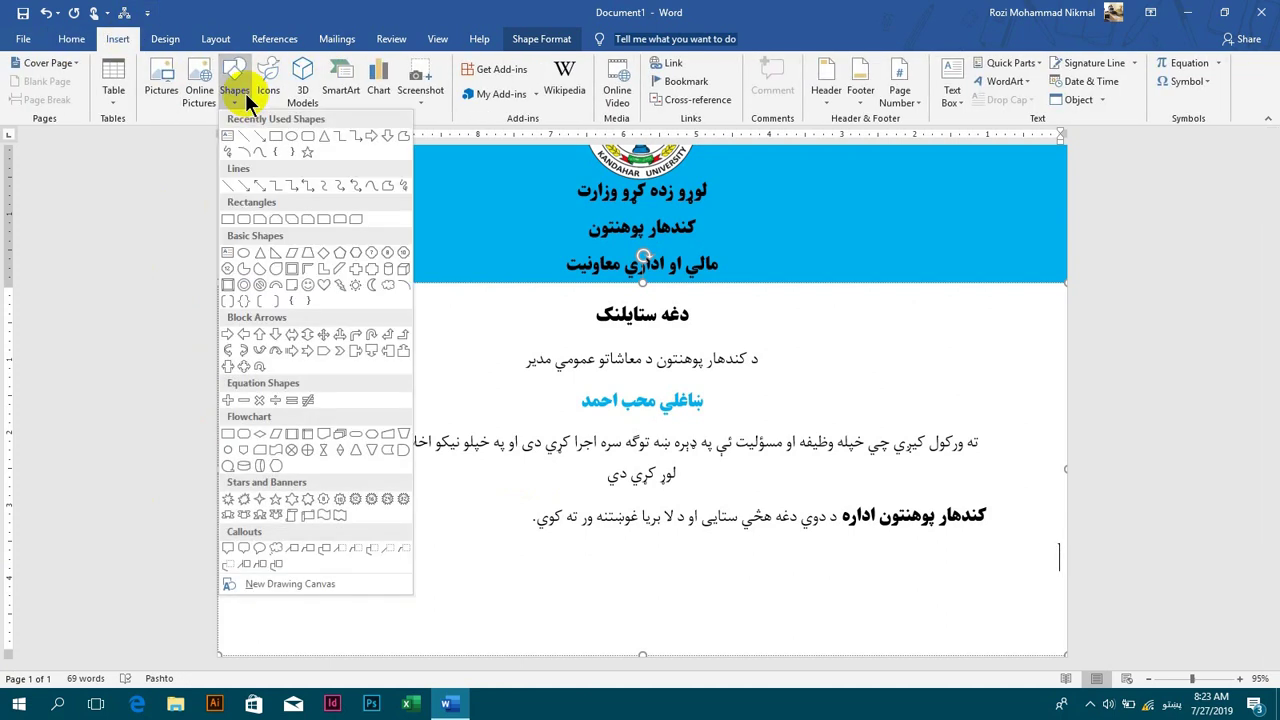
click(226, 140)
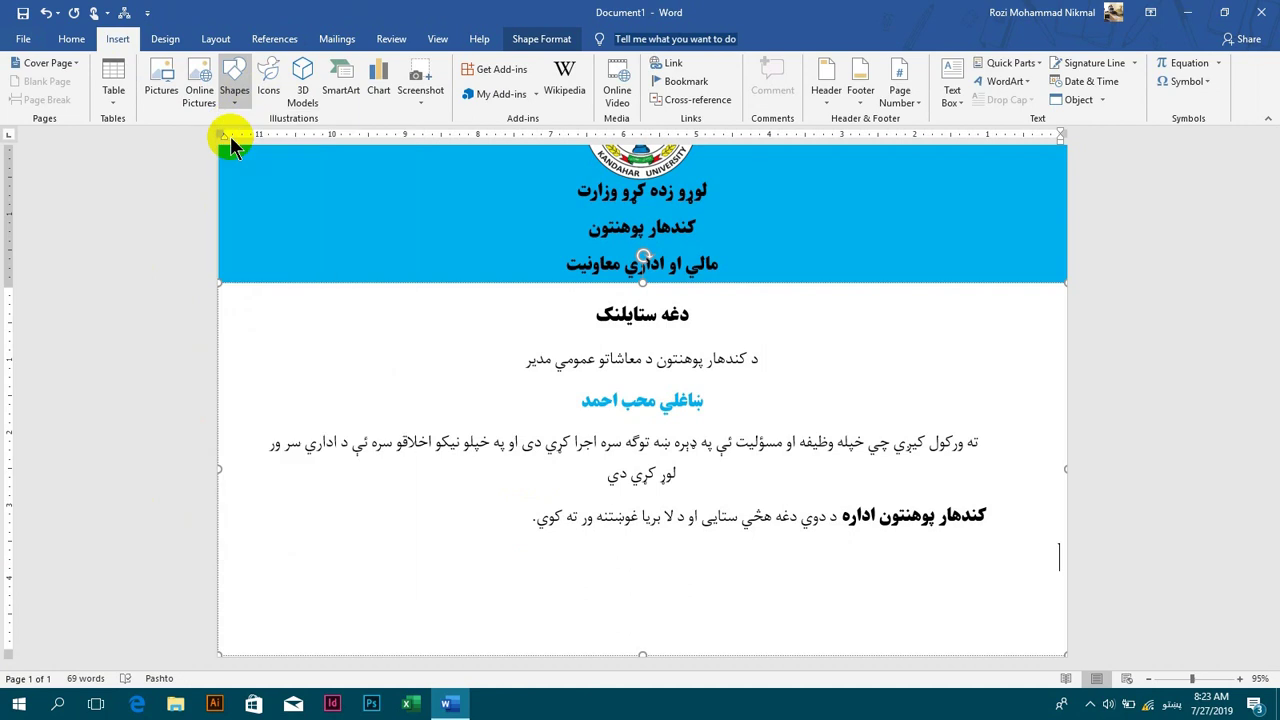
drag(1011, 548, 697, 647)
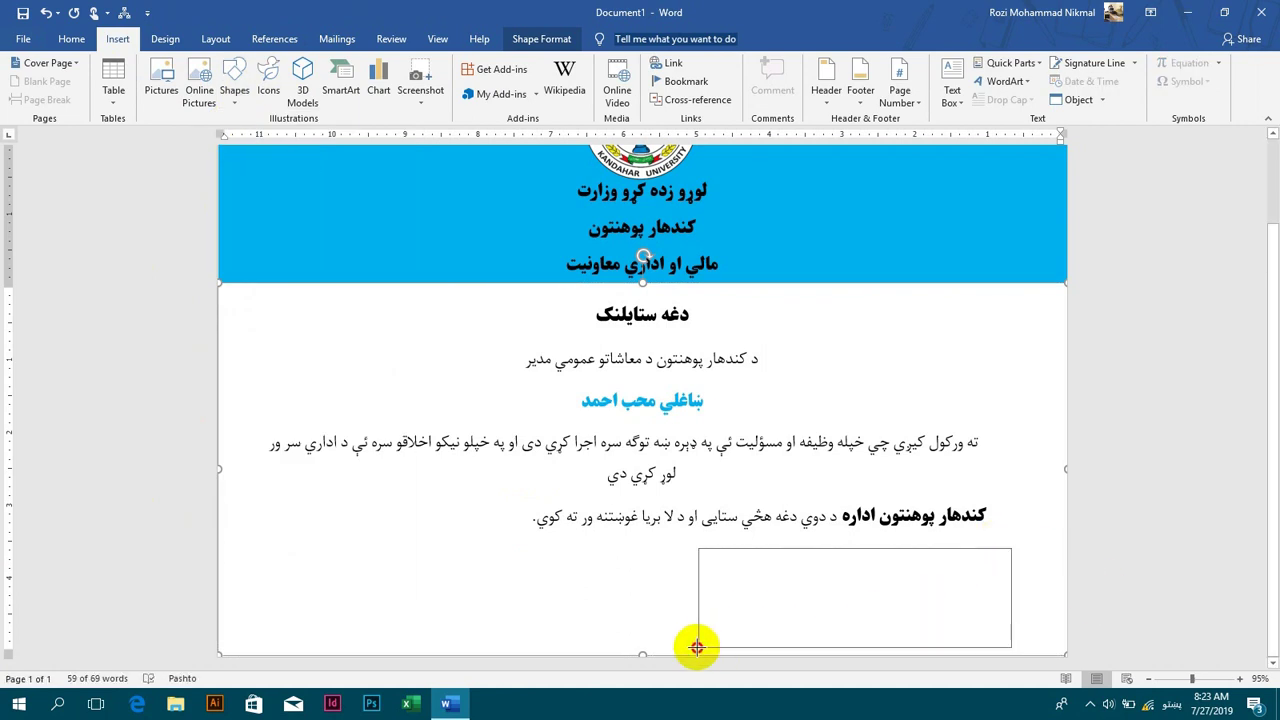
drag(697, 647, 695, 646)
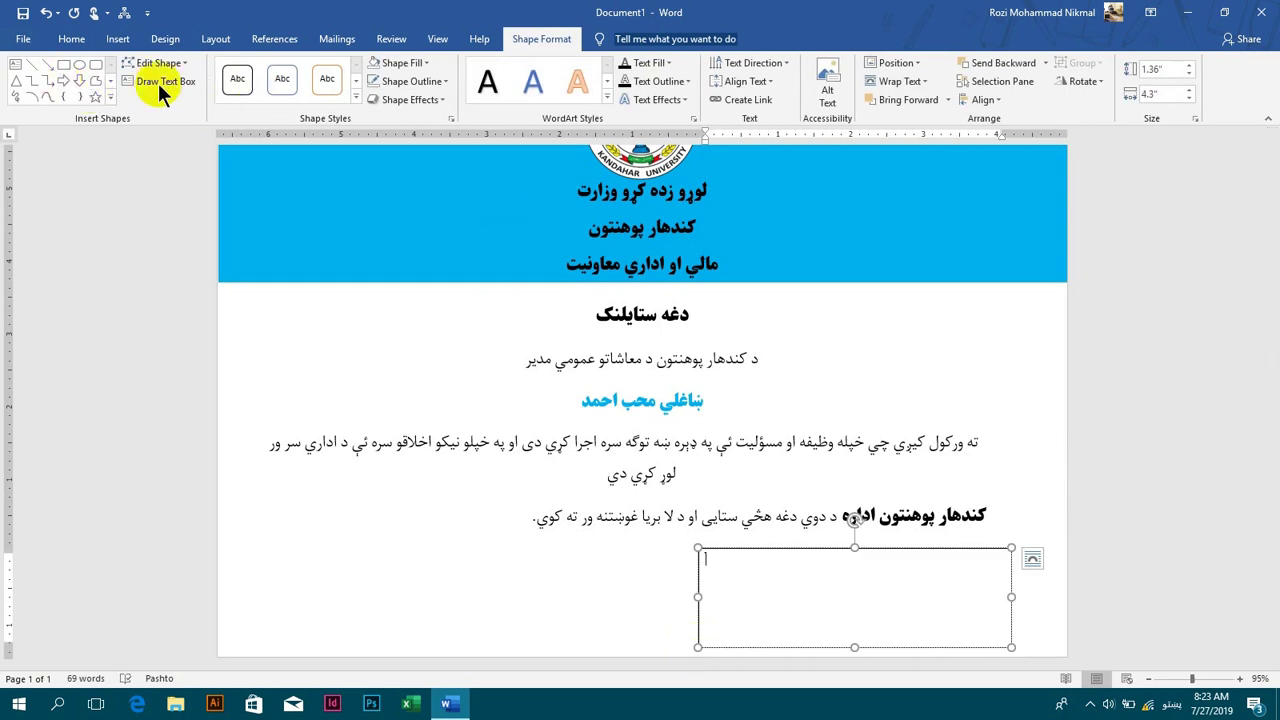
Give the text box No Fill and No Outline
click(426, 62)
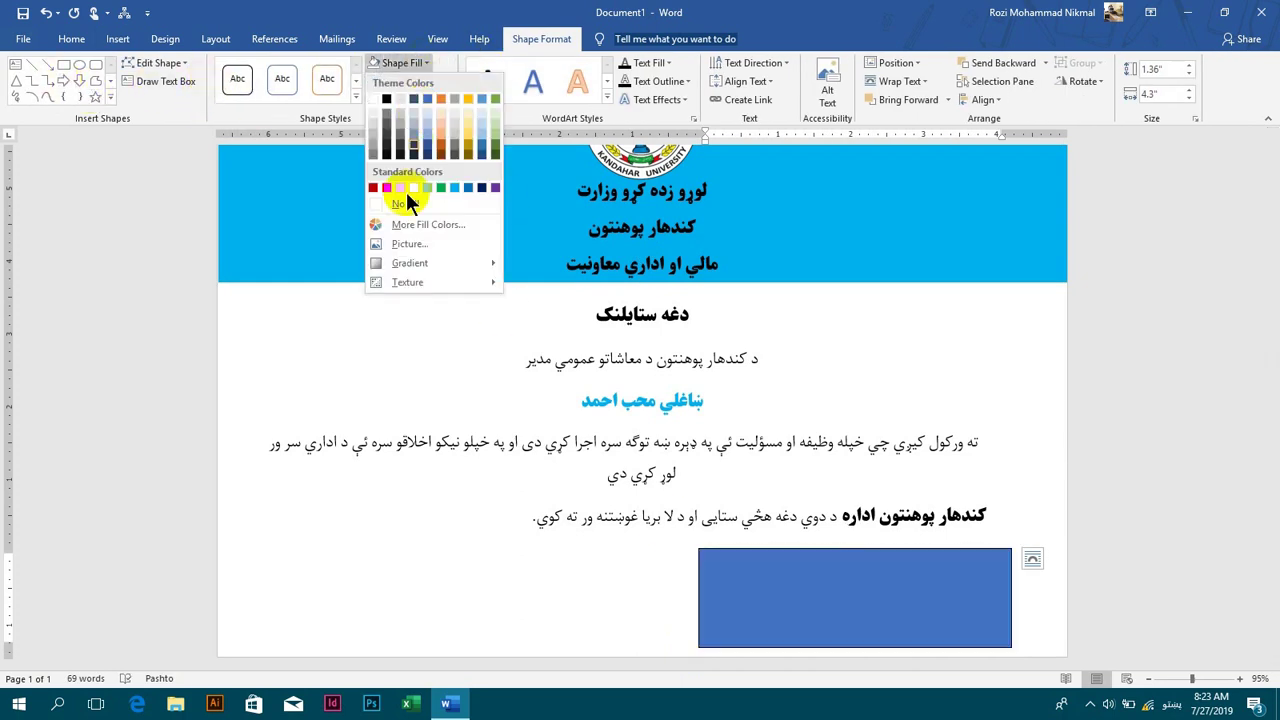
click(412, 206)
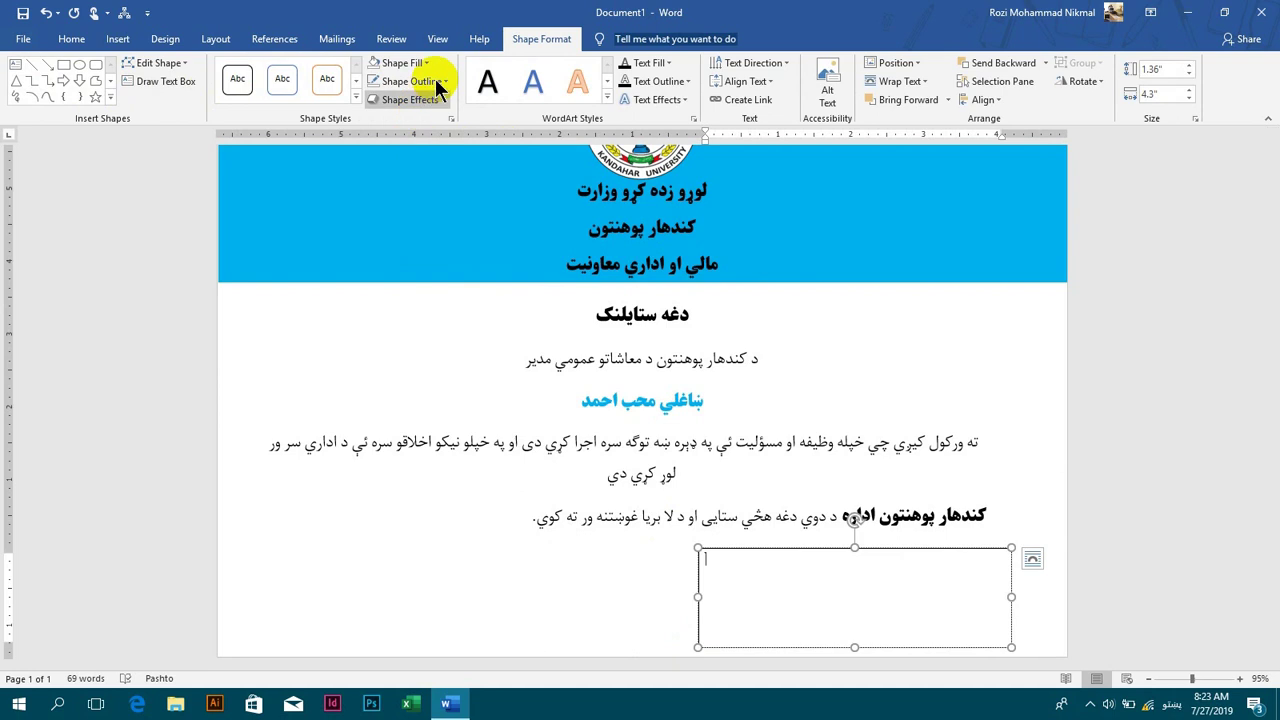
click(418, 81)
click(380, 222)
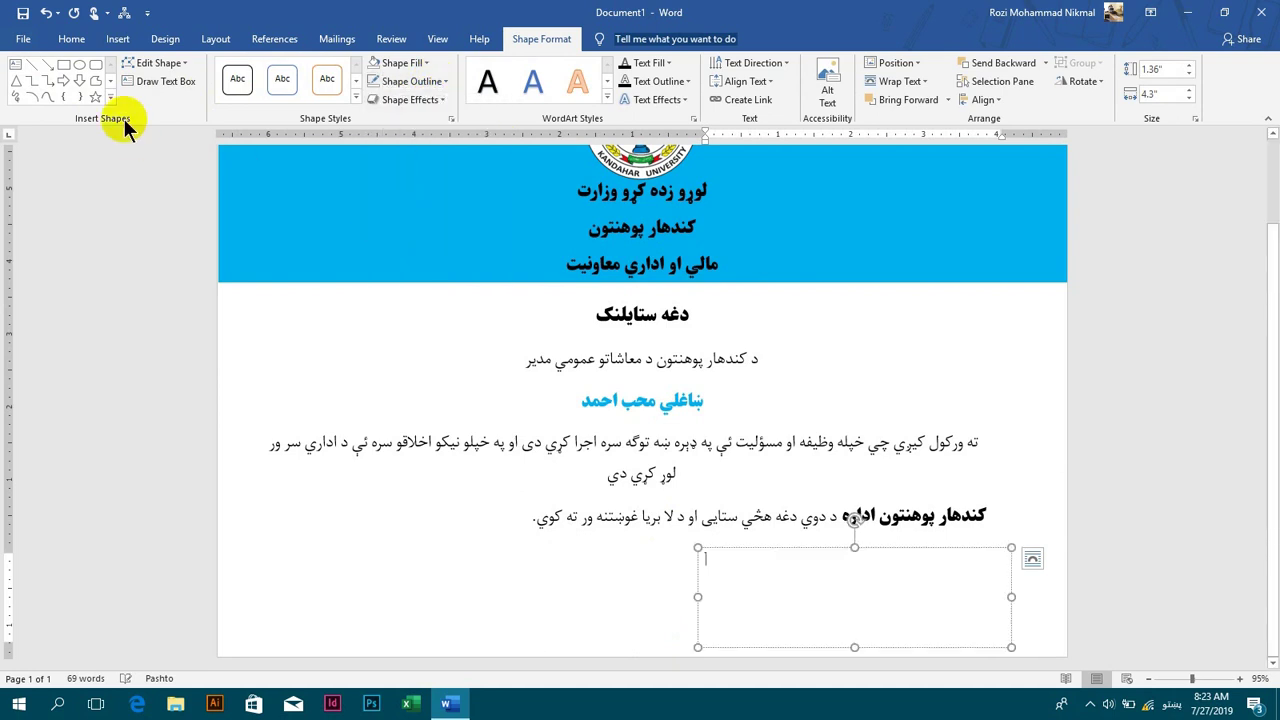
Draw a horizontal line across the box top, 1½ pt thick and light blue
click(33, 64)
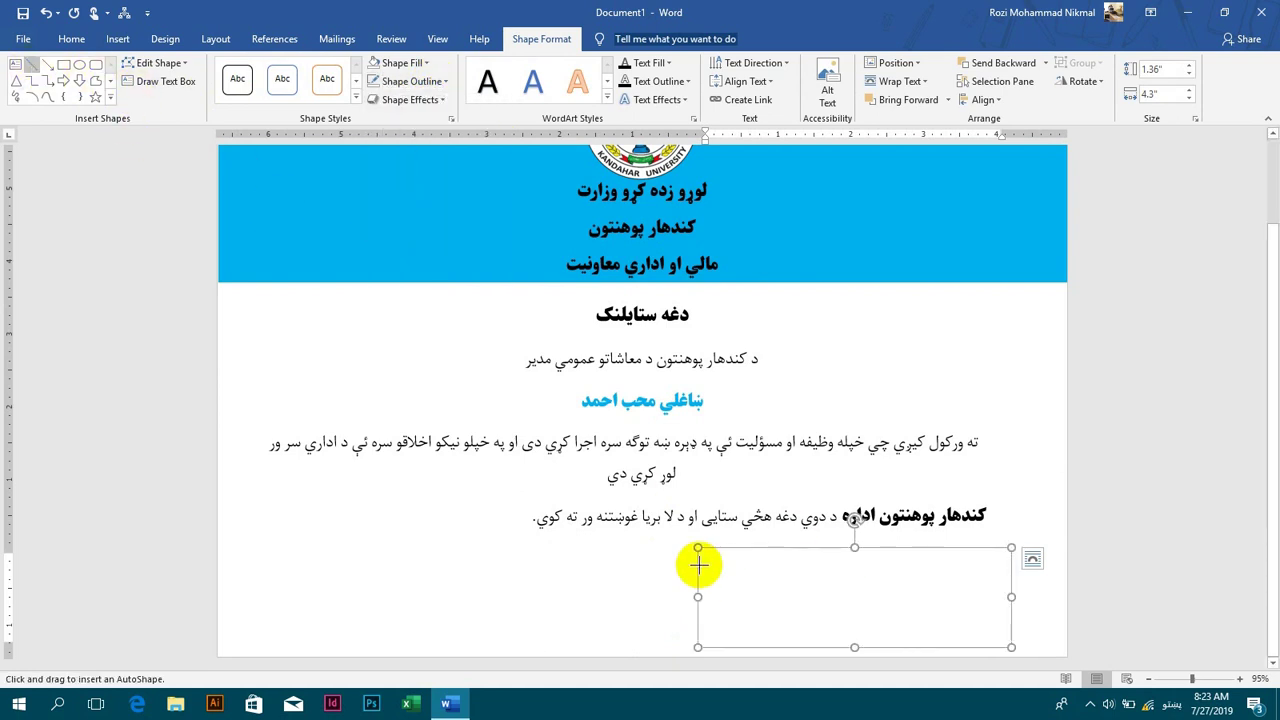
drag(699, 553, 1030, 554)
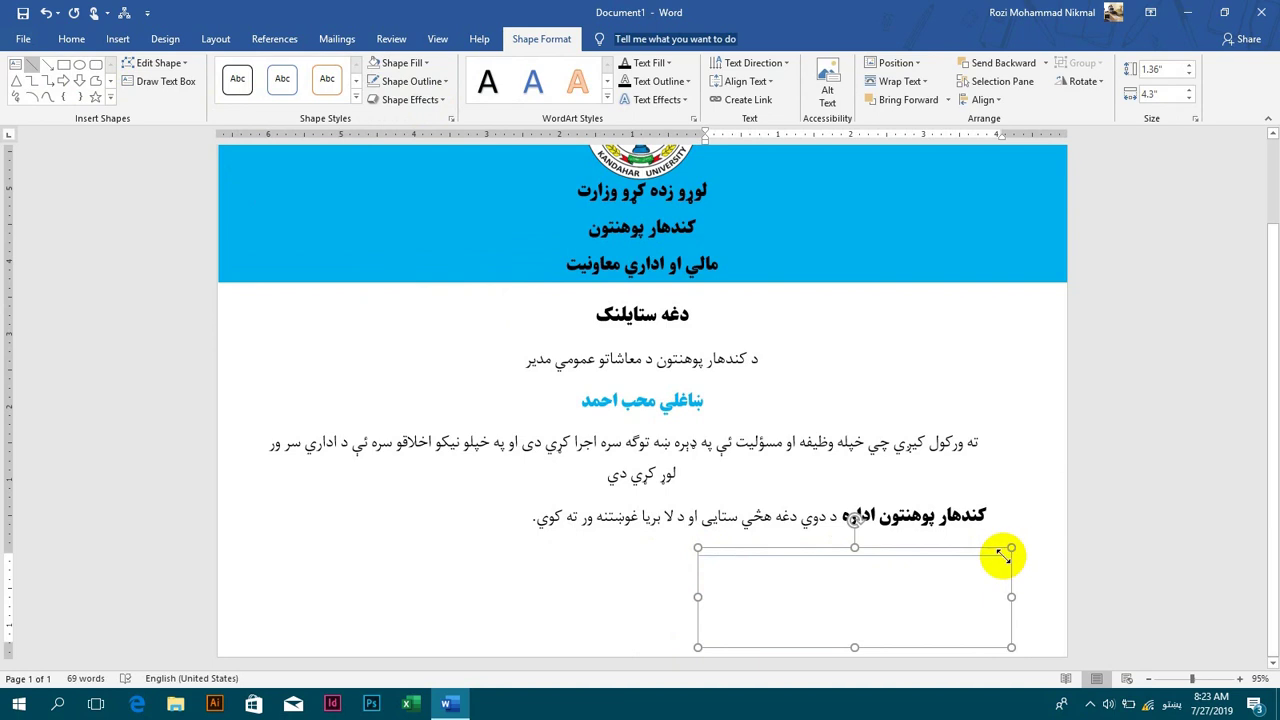
click(1003, 556)
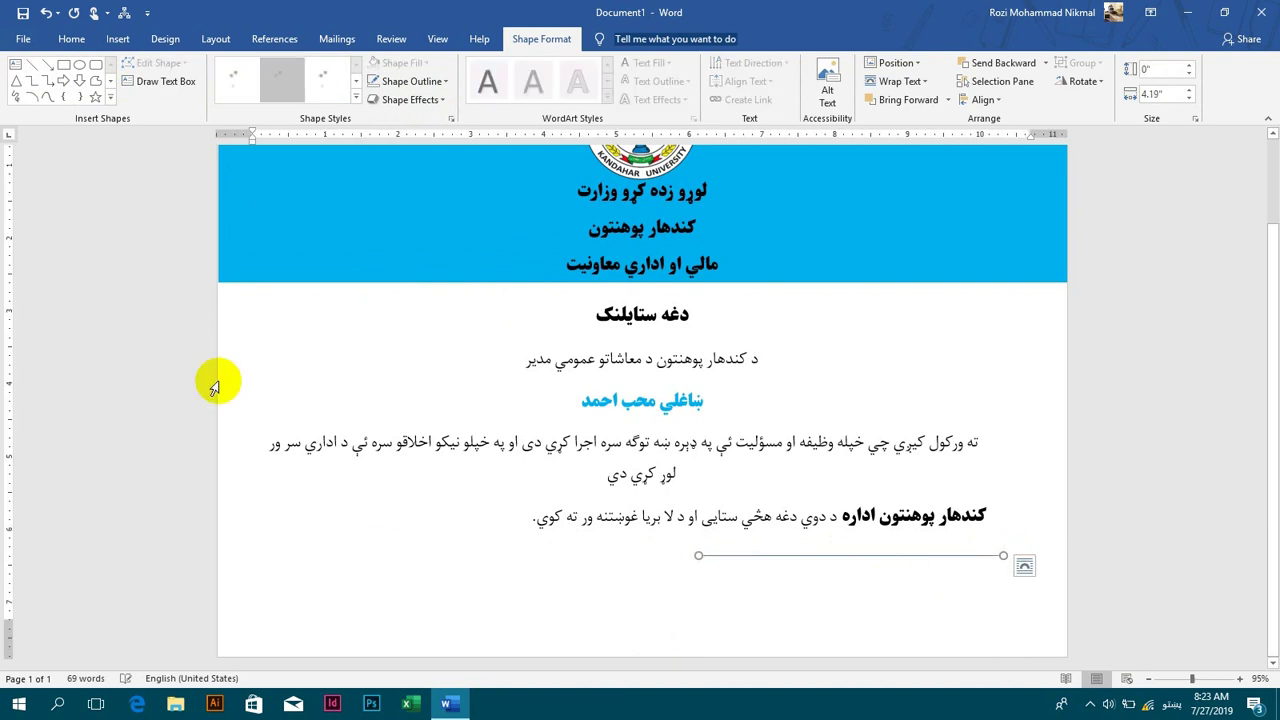
click(430, 81)
mouse_move(492, 268)
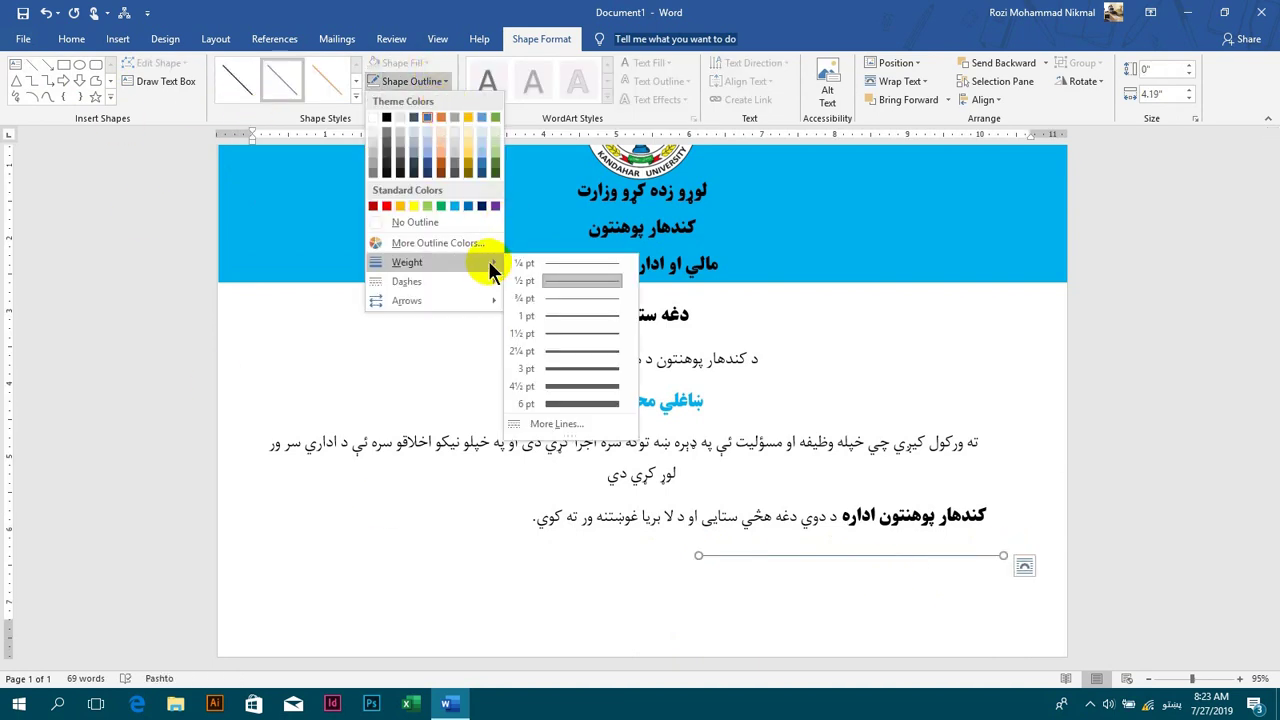
click(597, 316)
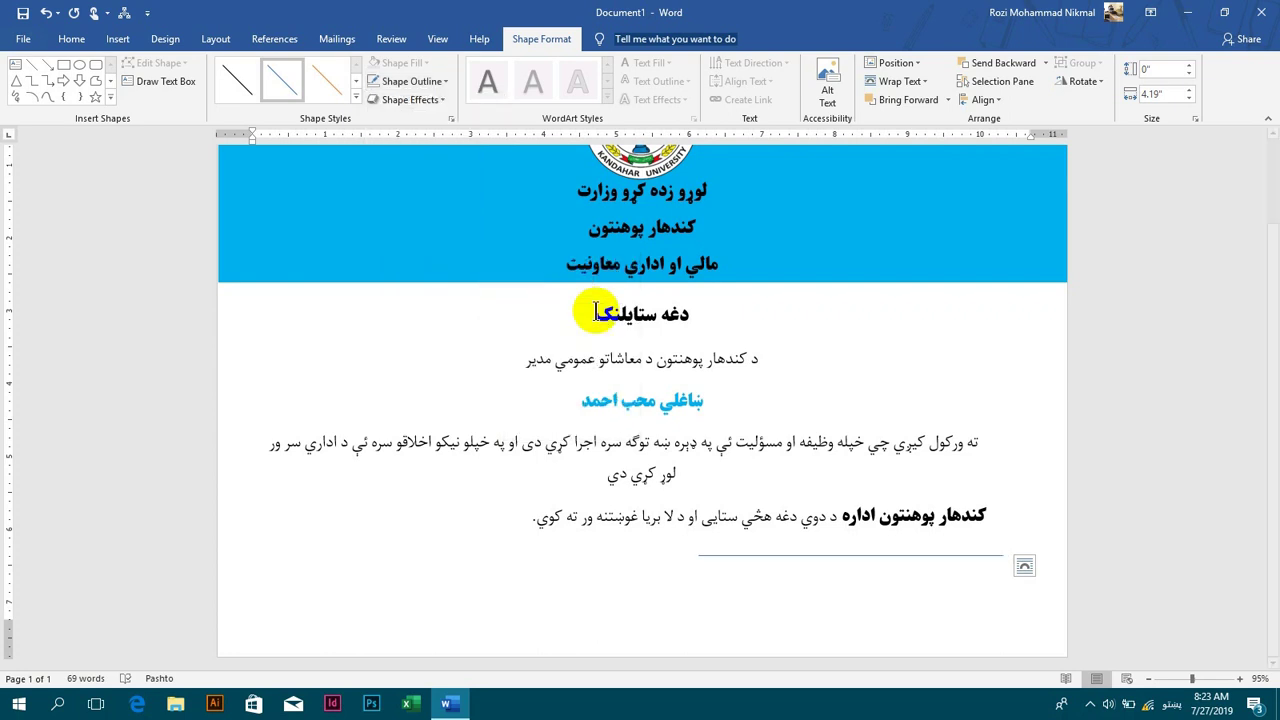
click(444, 79)
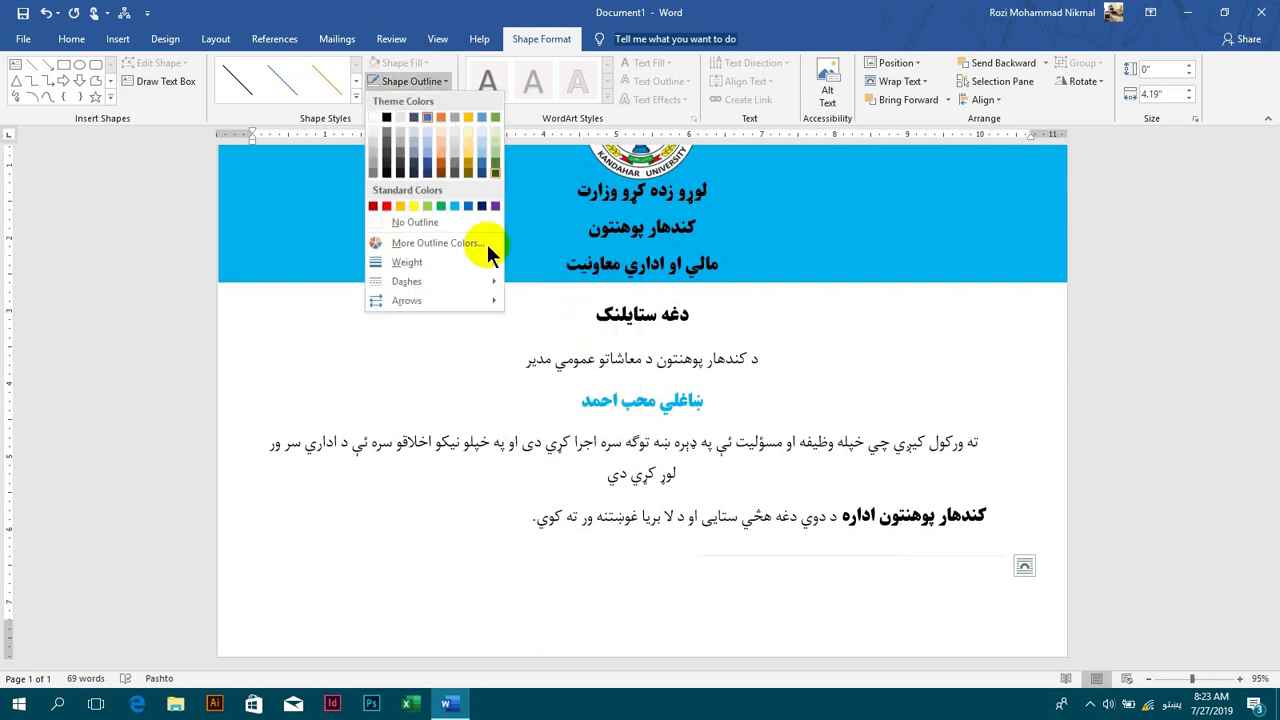
mouse_move(485, 268)
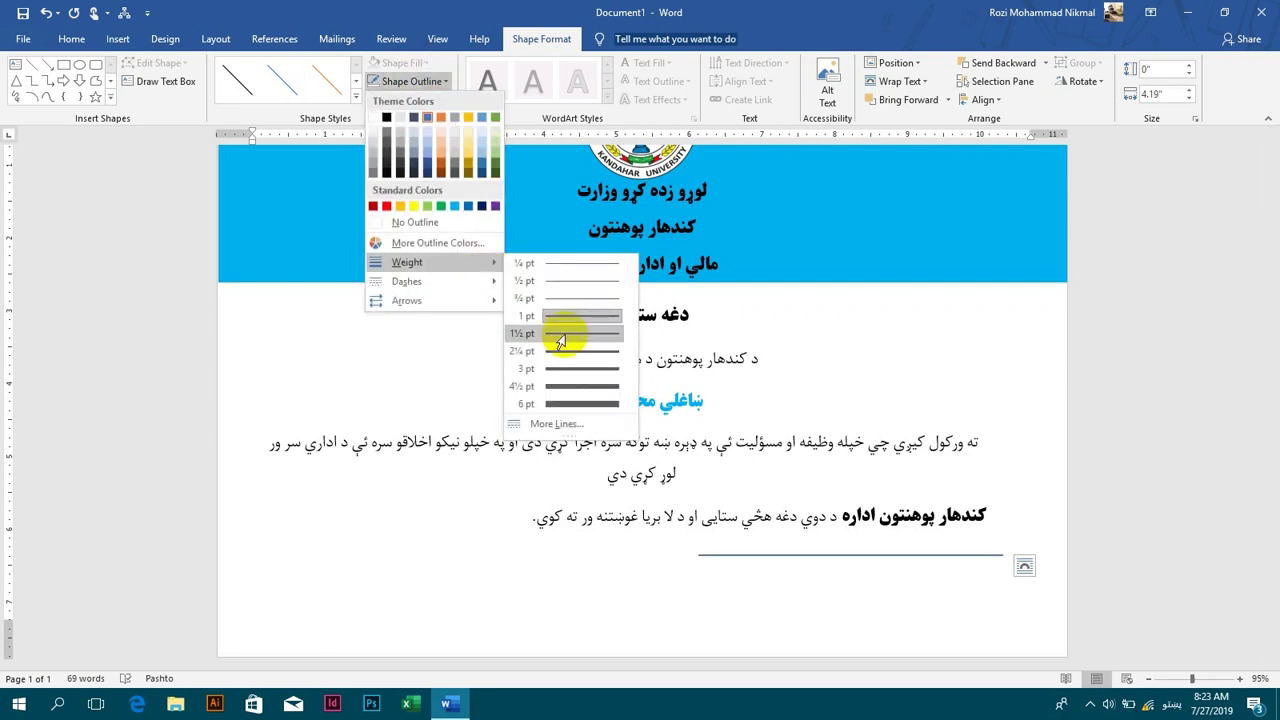
click(564, 333)
click(428, 81)
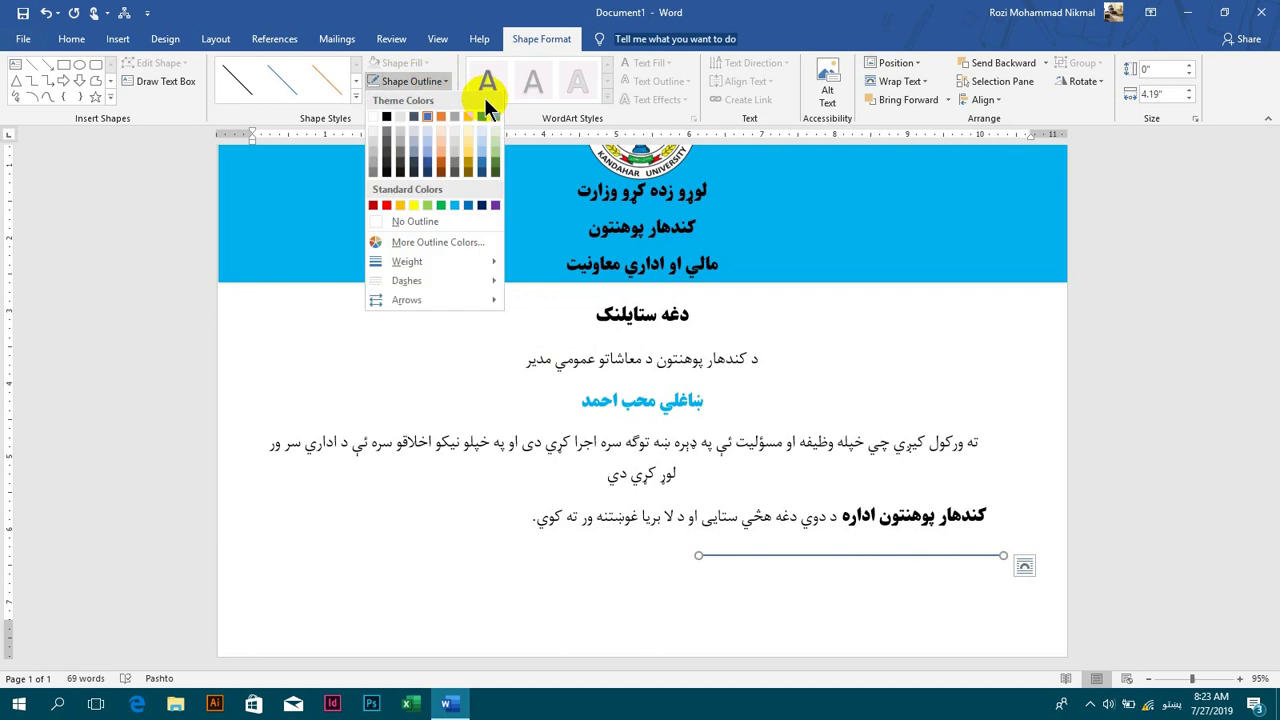
click(453, 208)
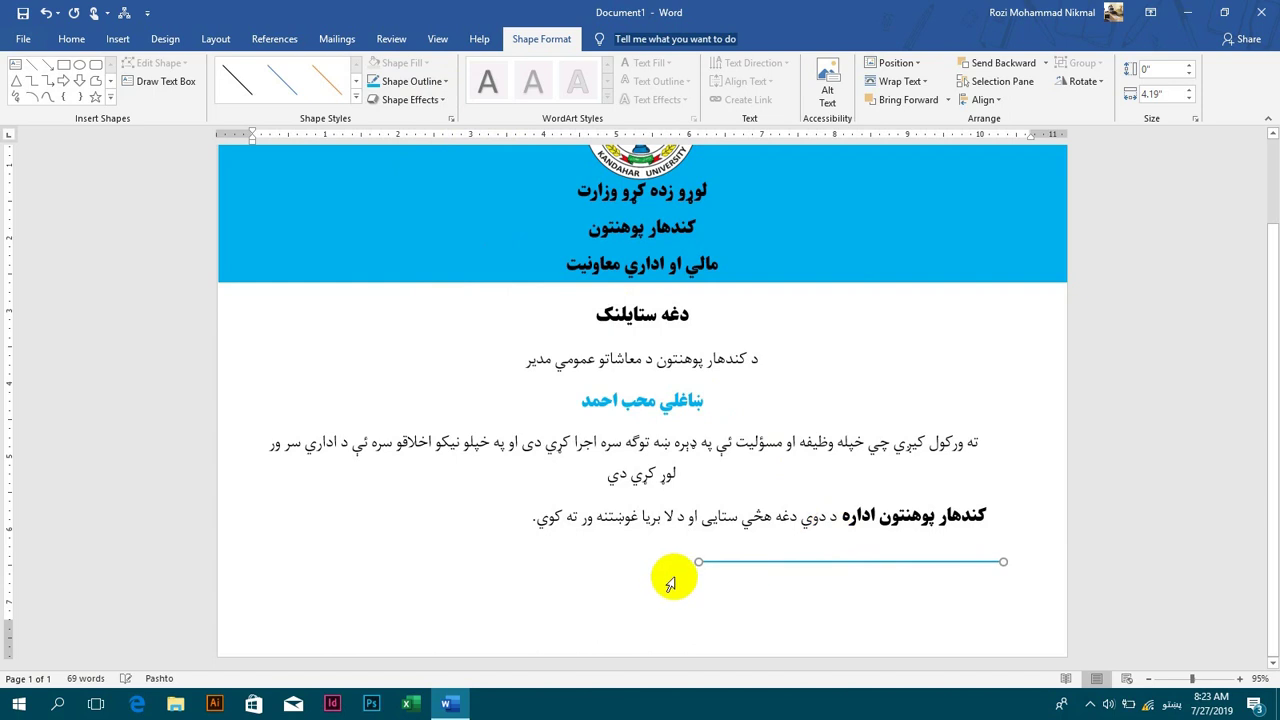
click(688, 568)
Place the caret inside the signature text box and make its paragraph right-to-left and centred
click(725, 570)
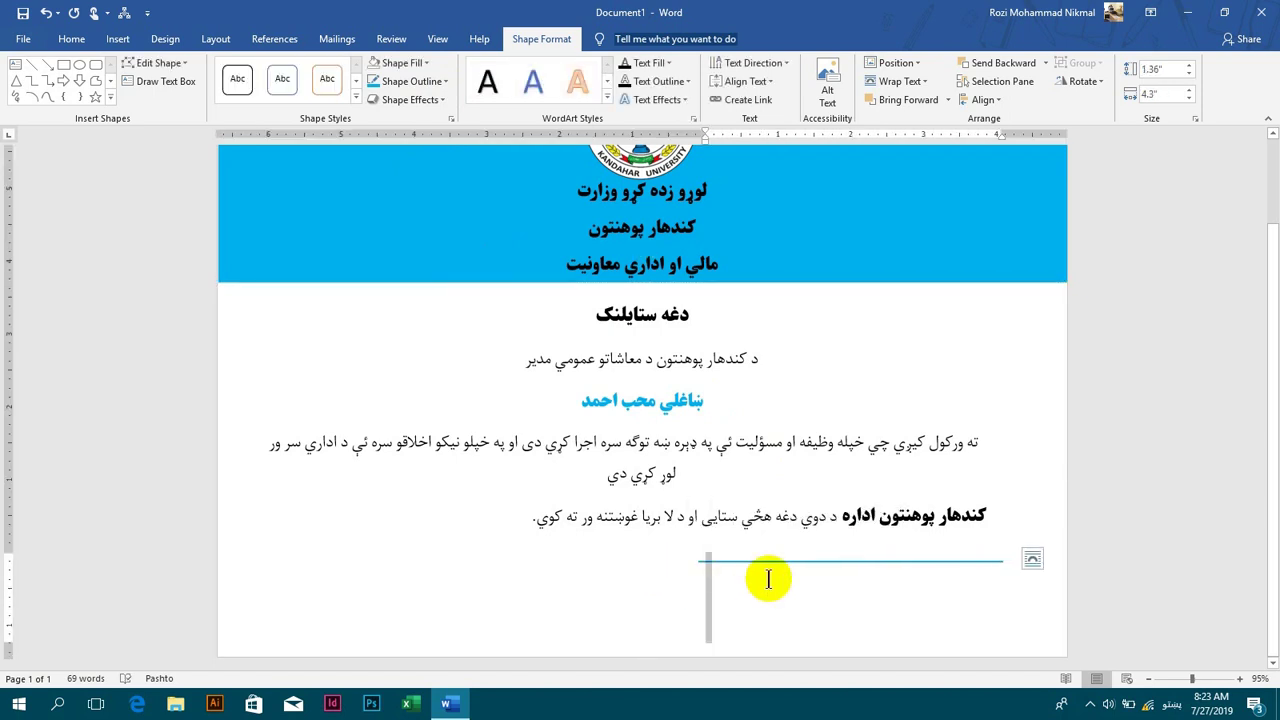
click(1038, 604)
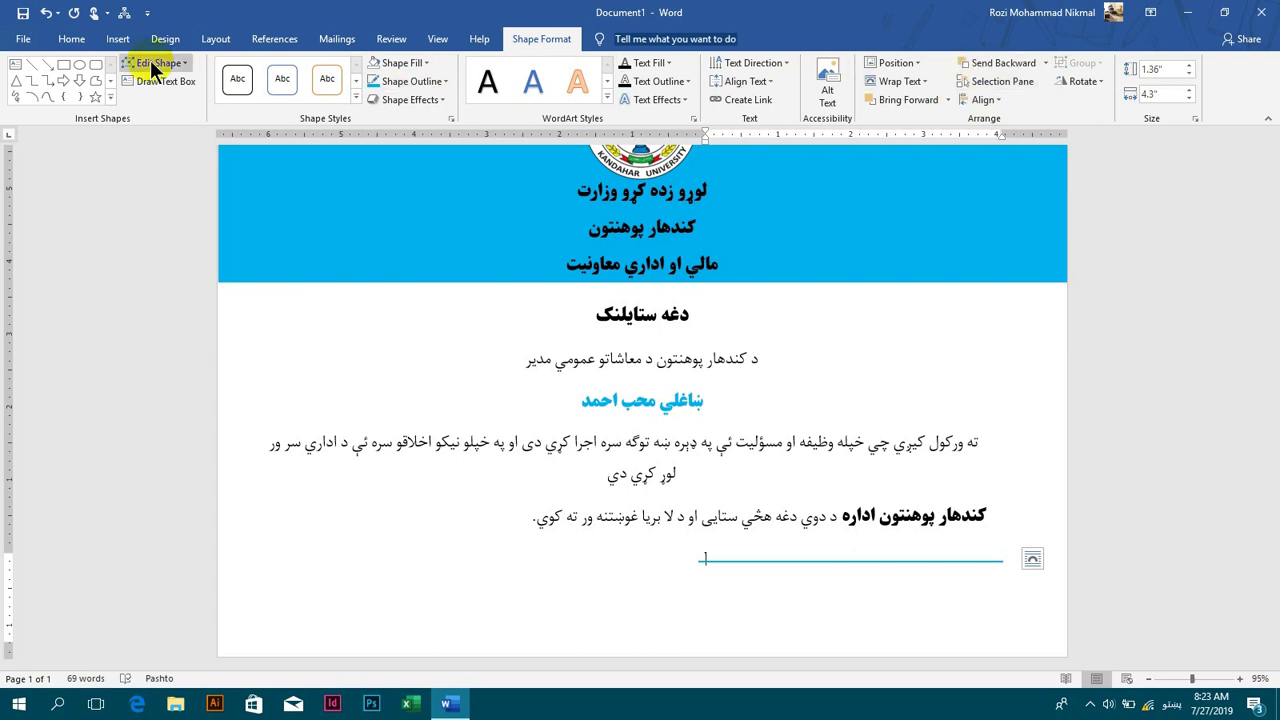
click(52, 38)
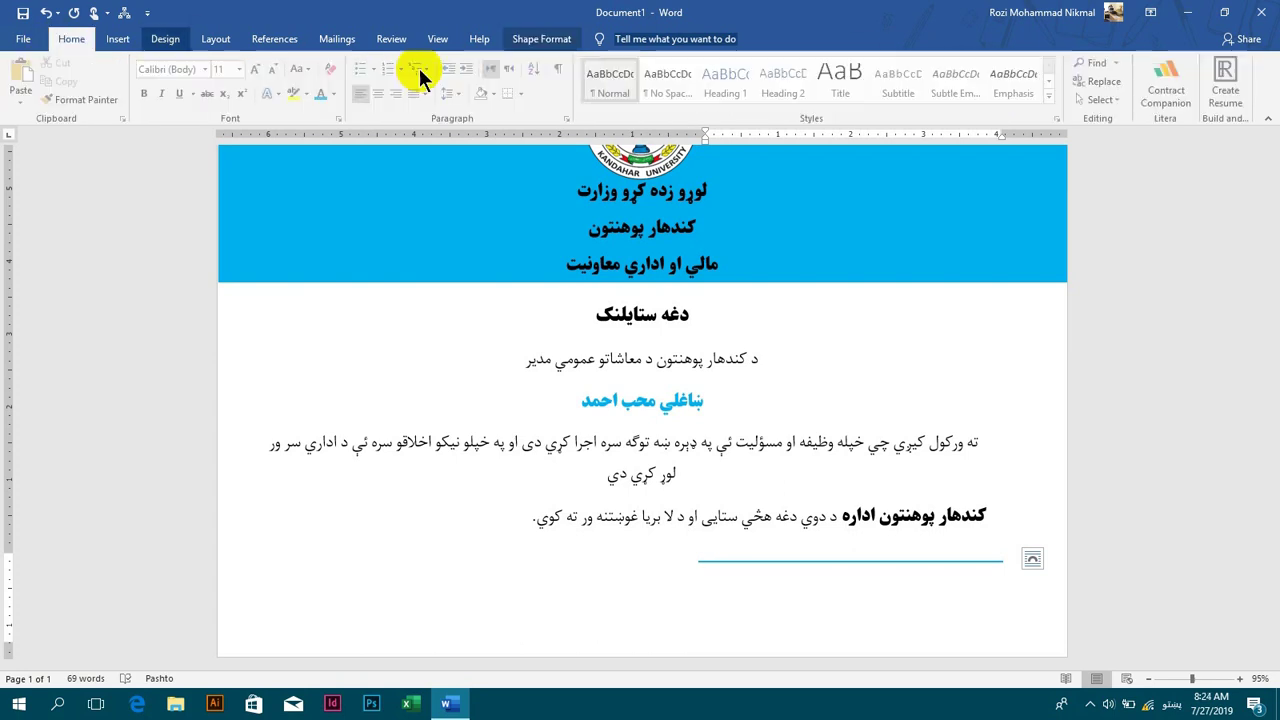
click(1100, 99)
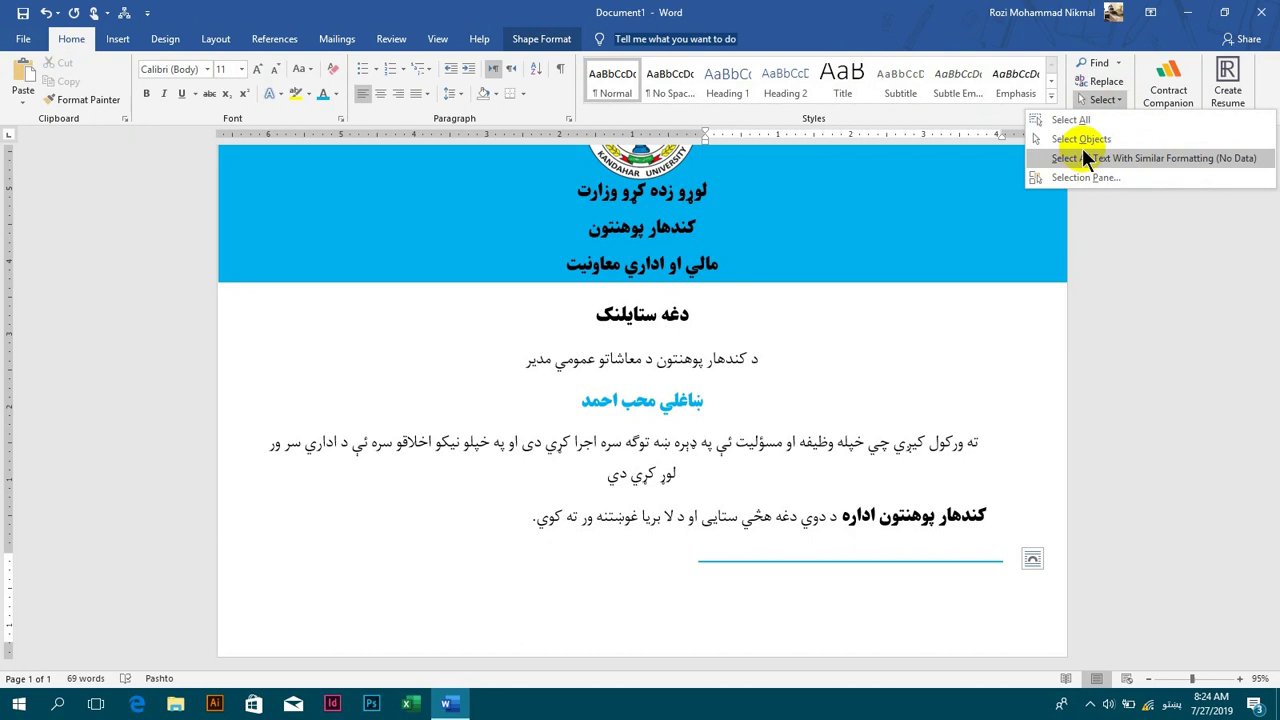
click(1082, 139)
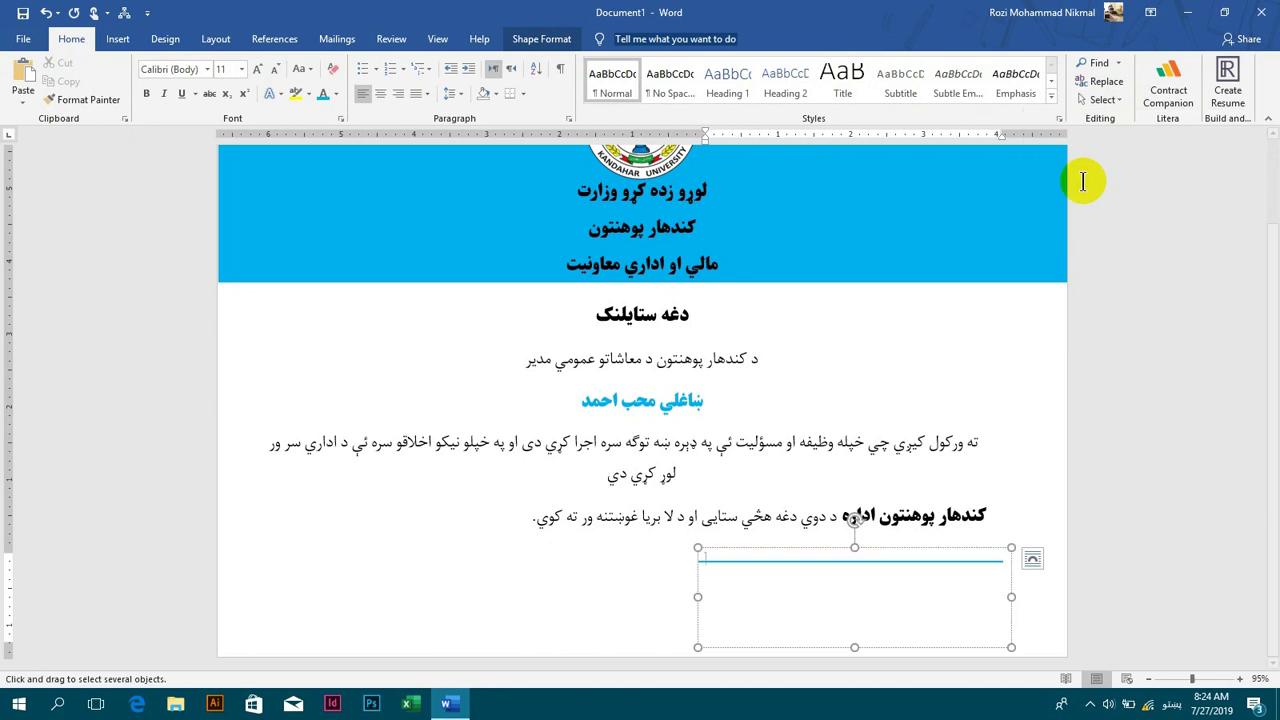
click(804, 620)
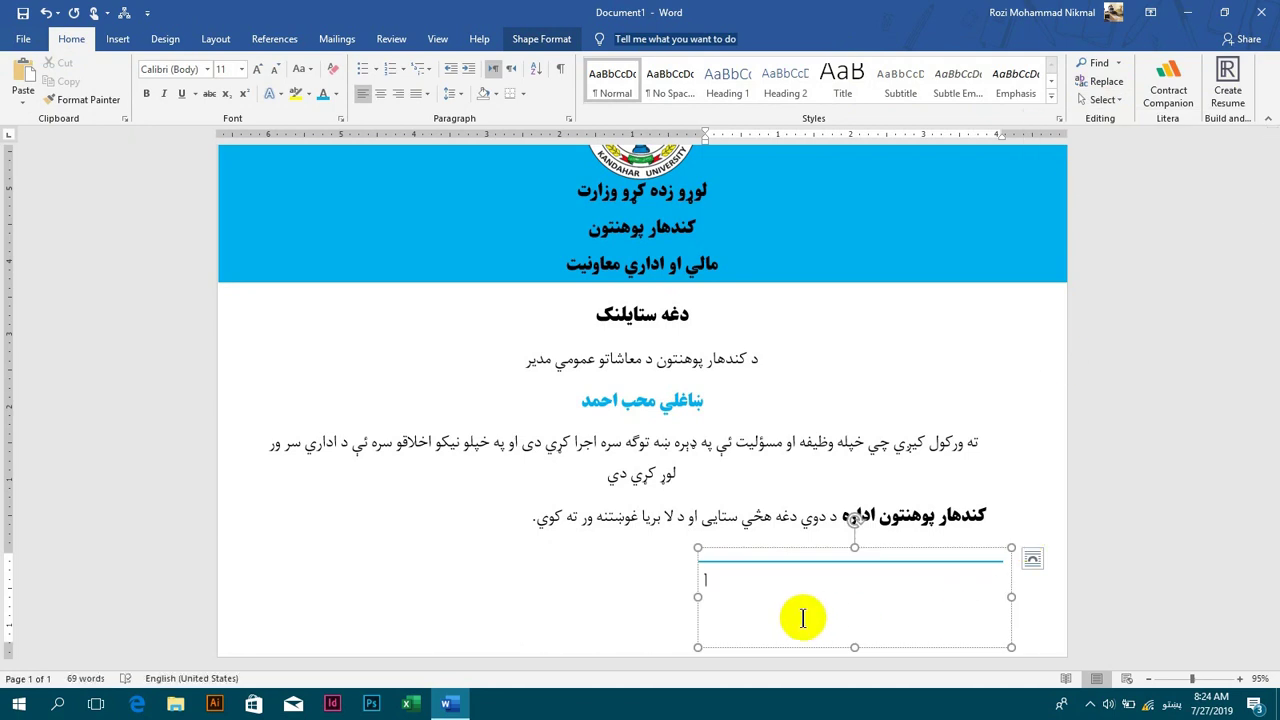
click(510, 68)
click(378, 95)
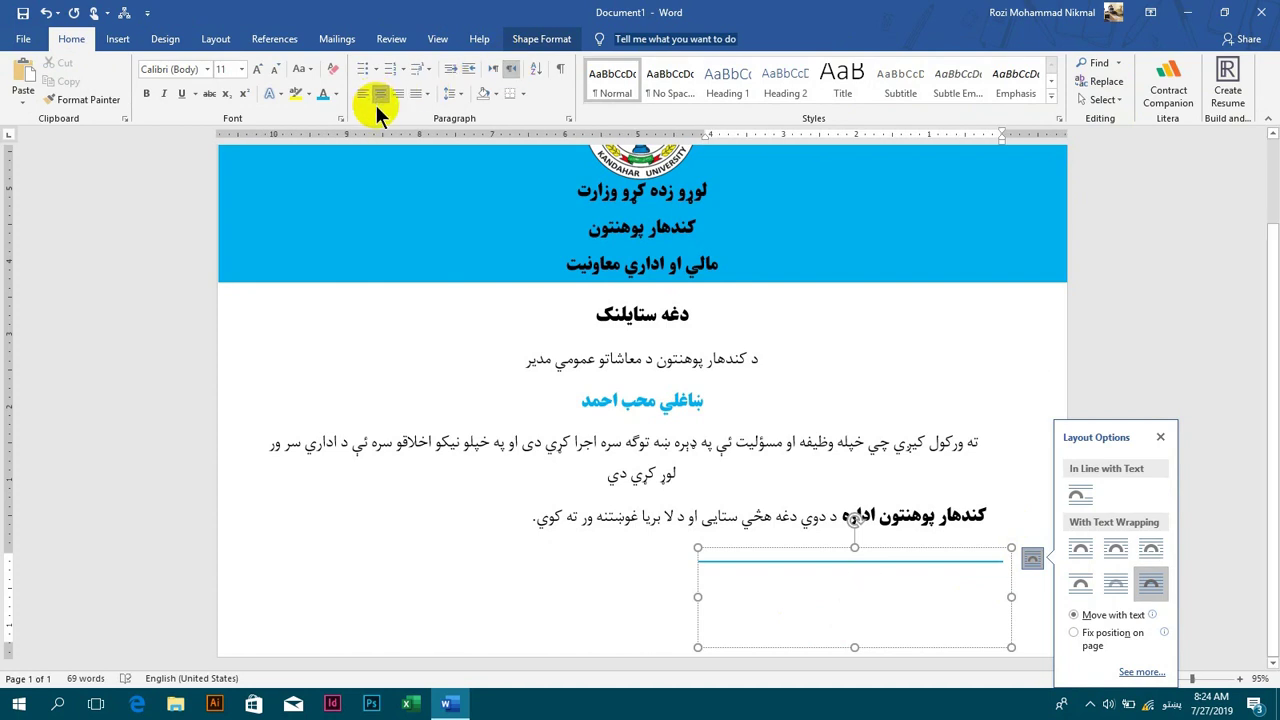
Type the signatory's academic title and name, then 'د کندهار پوهنتون مالي او اداري مرستيال' on a second line
text(دا)
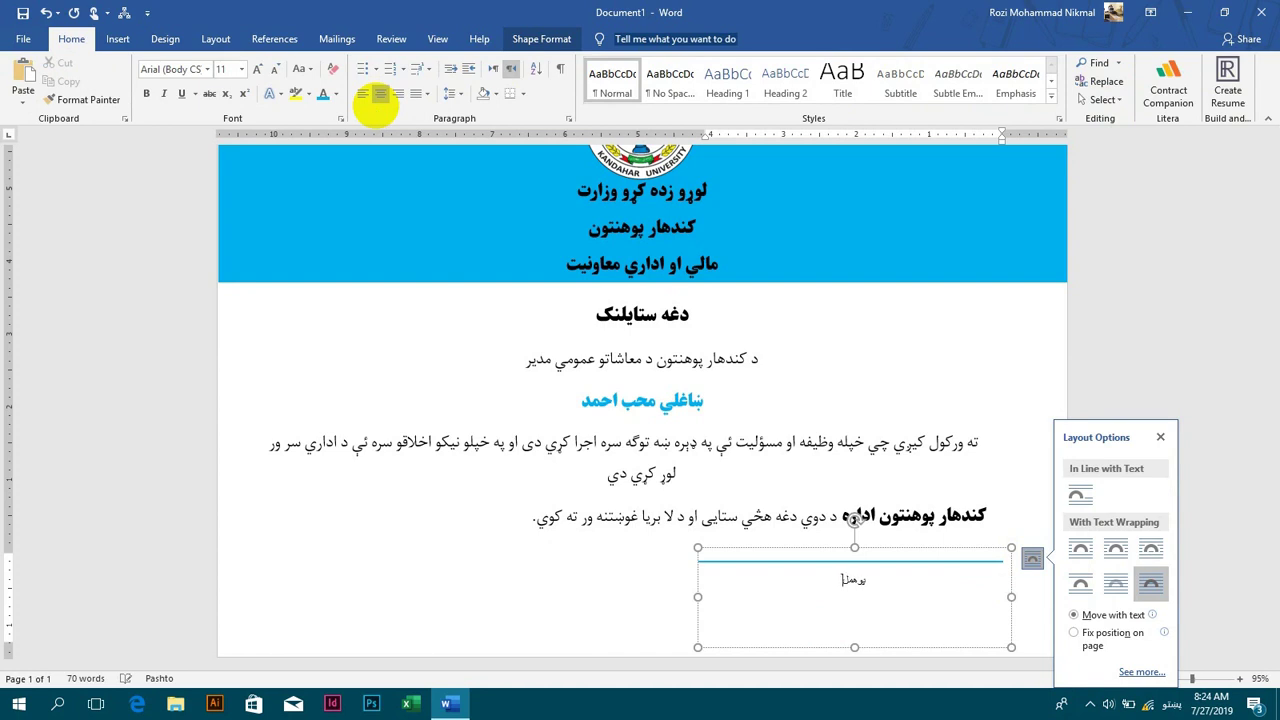
key(Return)
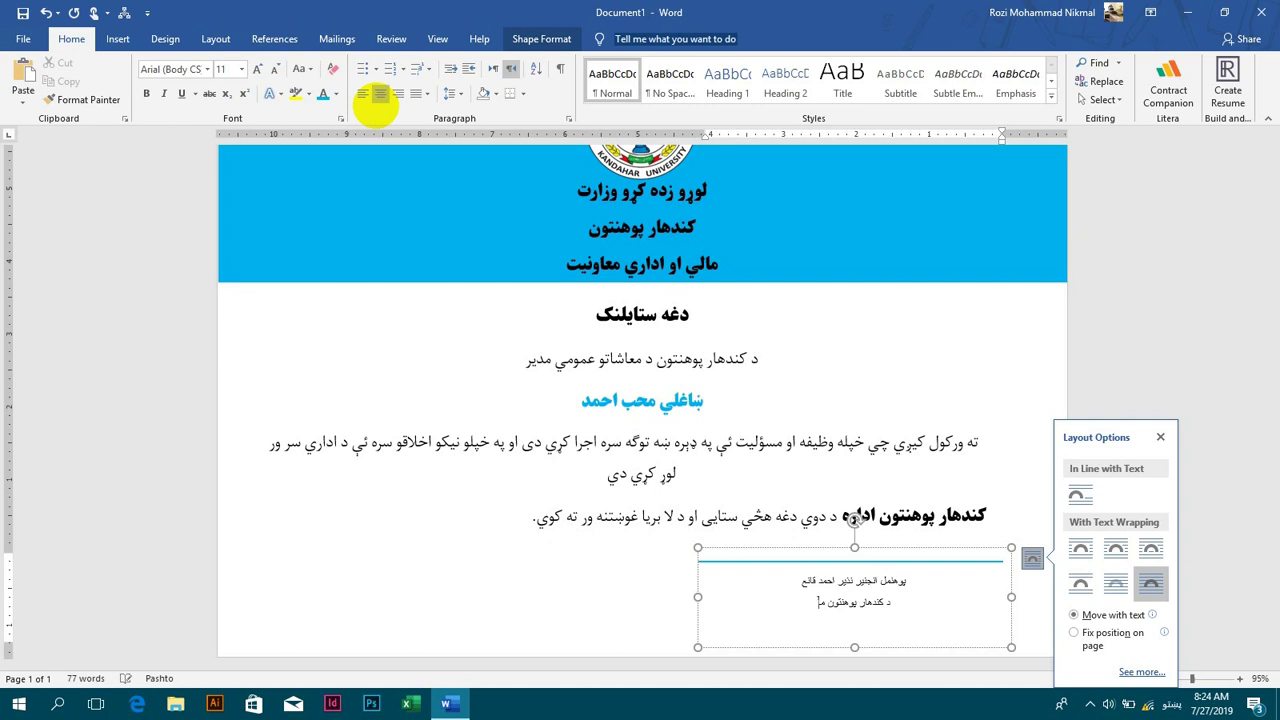
text(الي او اداري)
text( مرستيال)
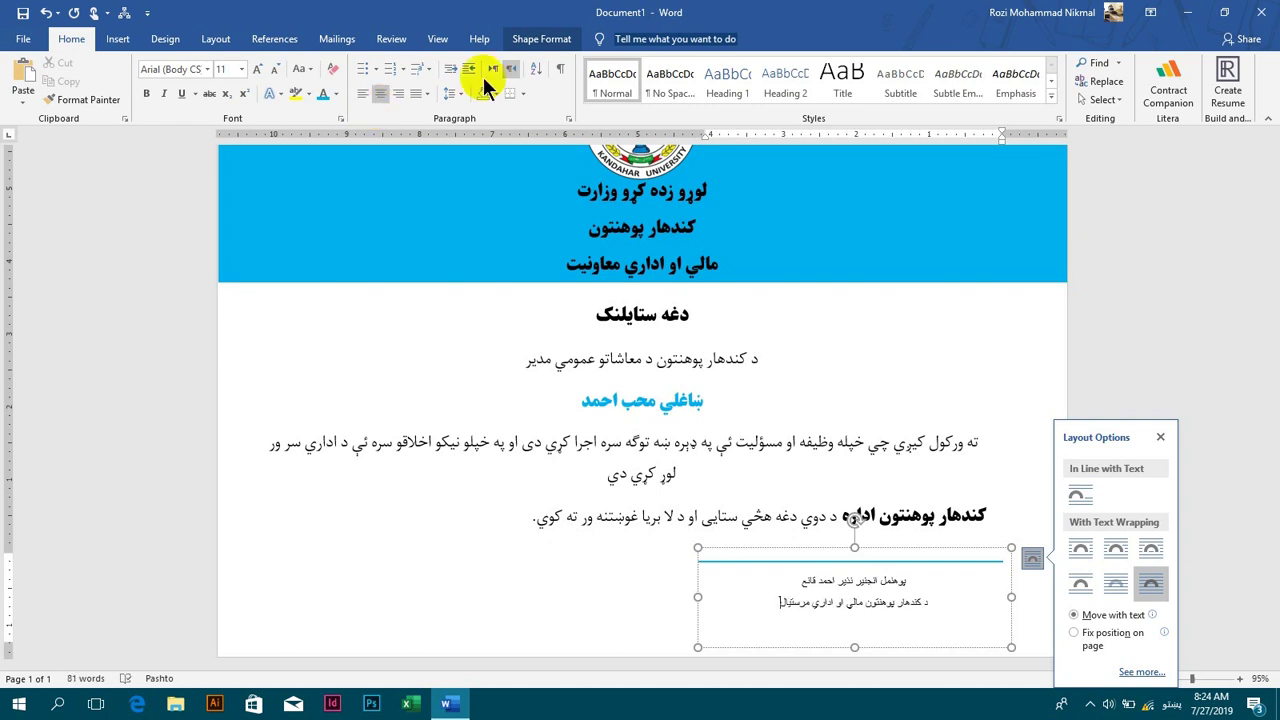
click(695, 593)
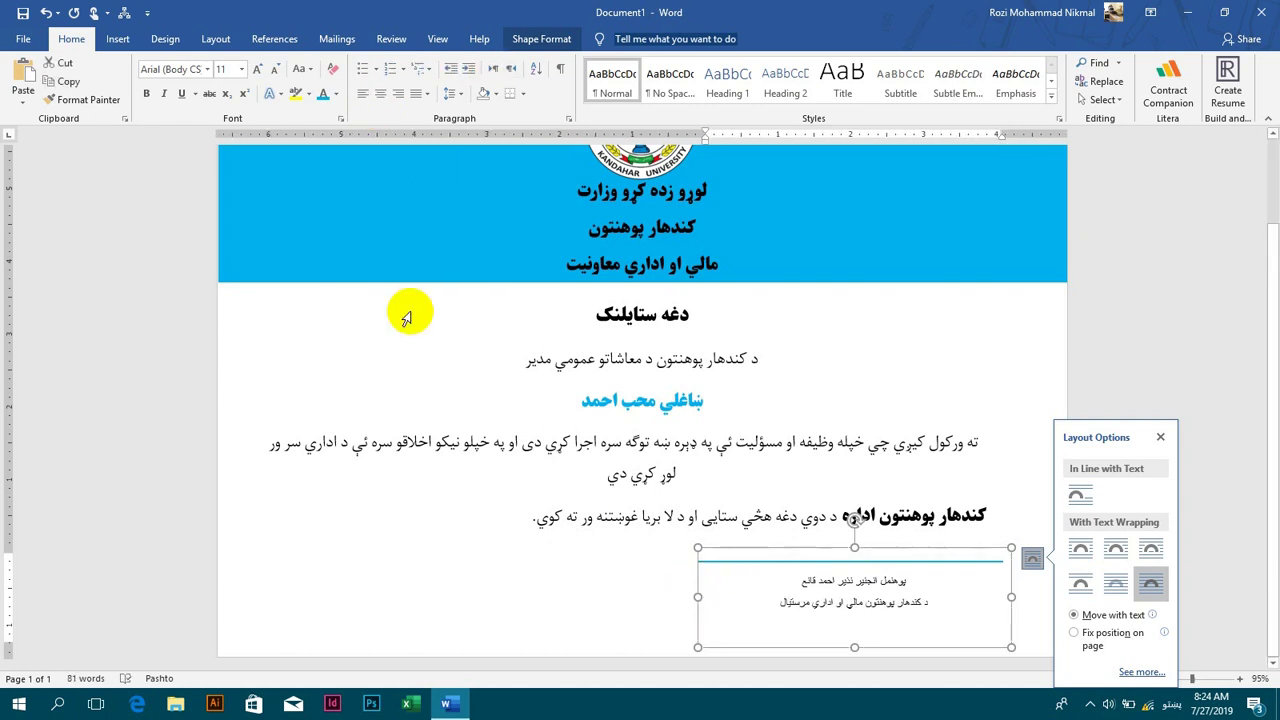
click(208, 70)
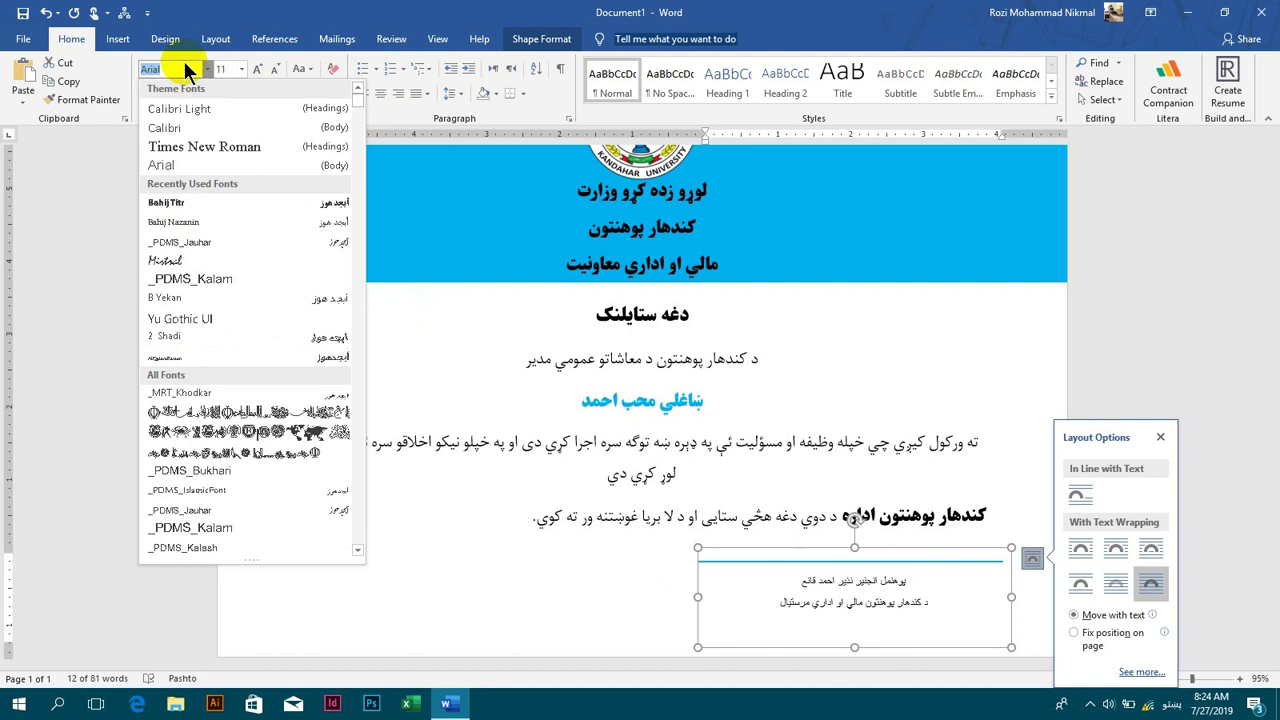
Change both signature text box lines to Bahij Nazanin and enlarge them to 14 pt
key(BackSpace)
text(b)
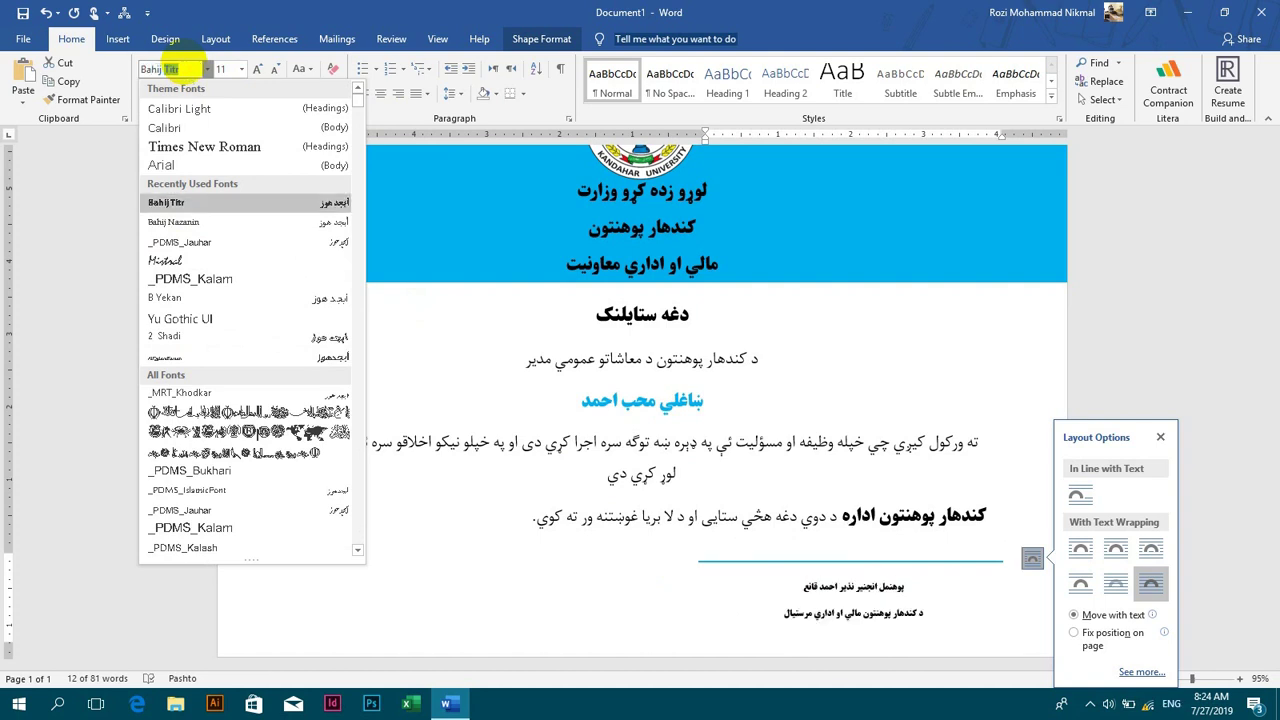
key(Down)
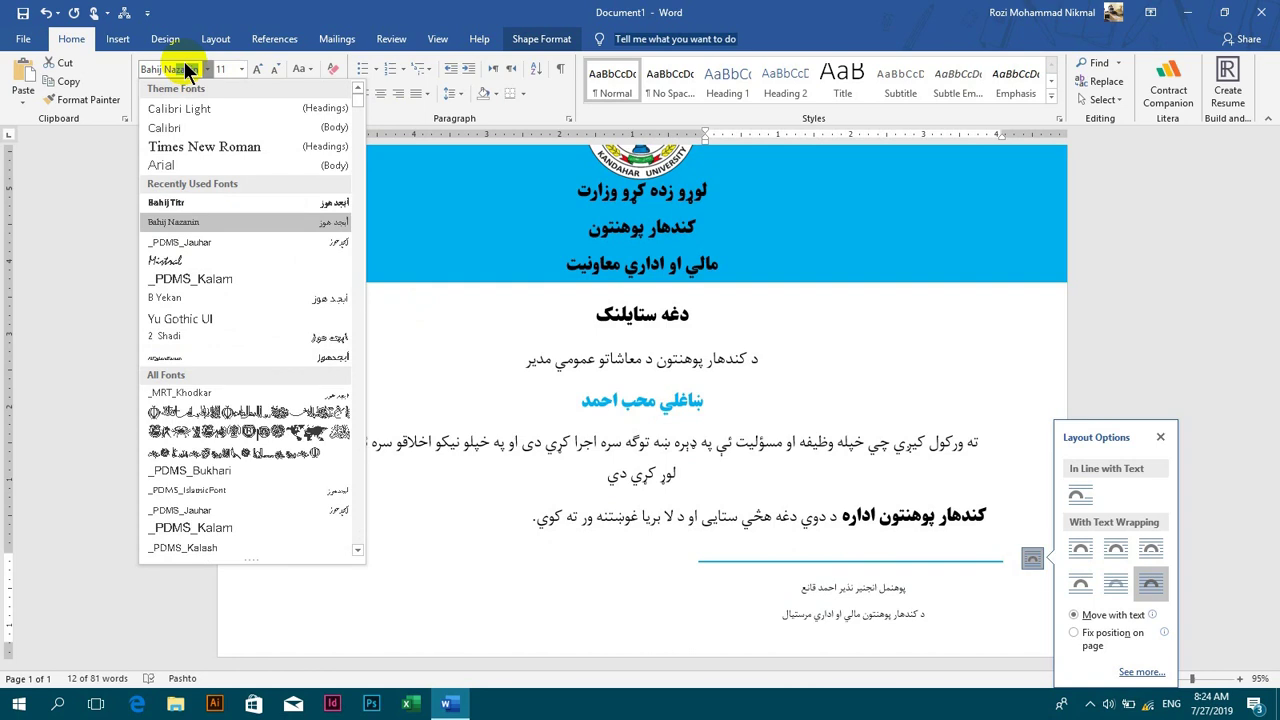
key(Return)
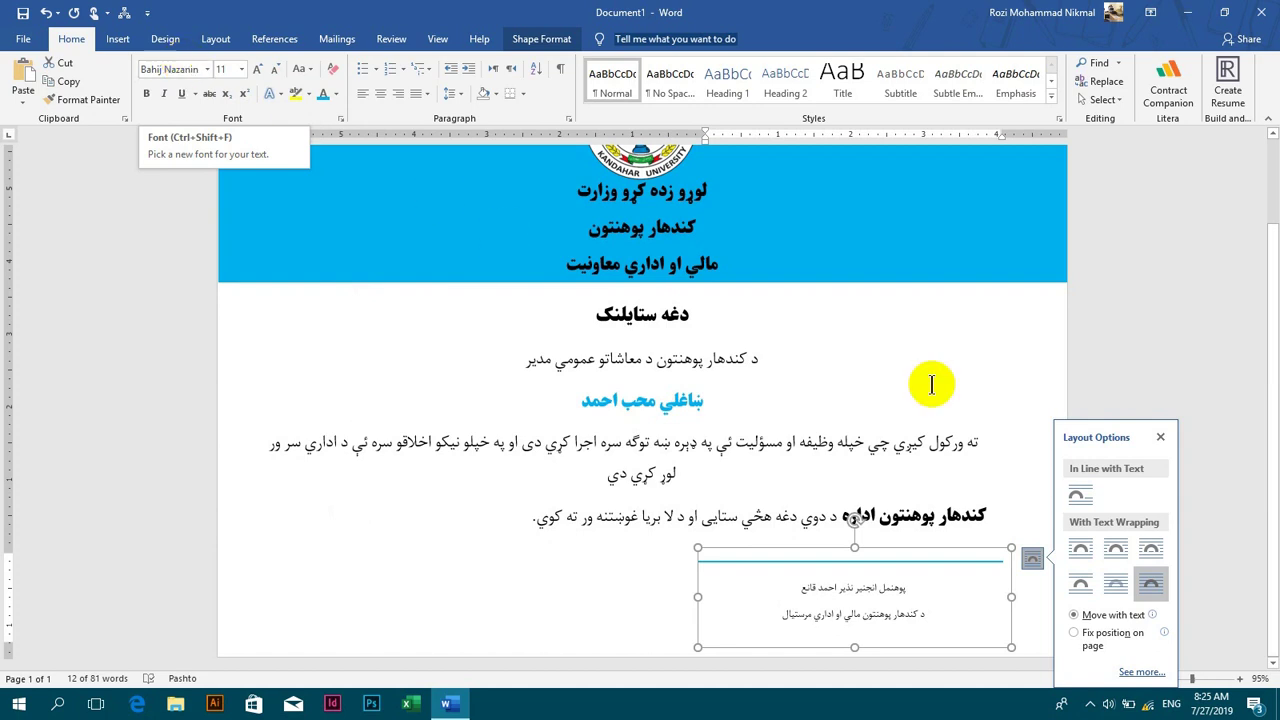
click(263, 75)
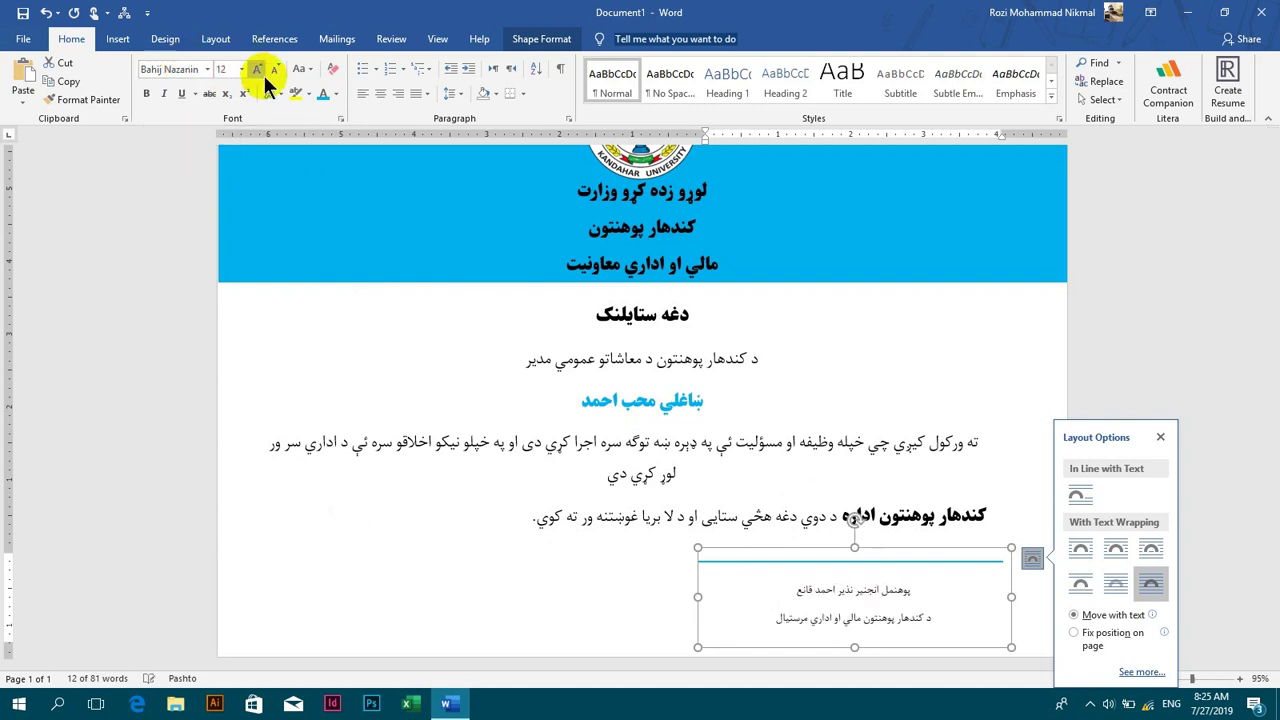
click(264, 75)
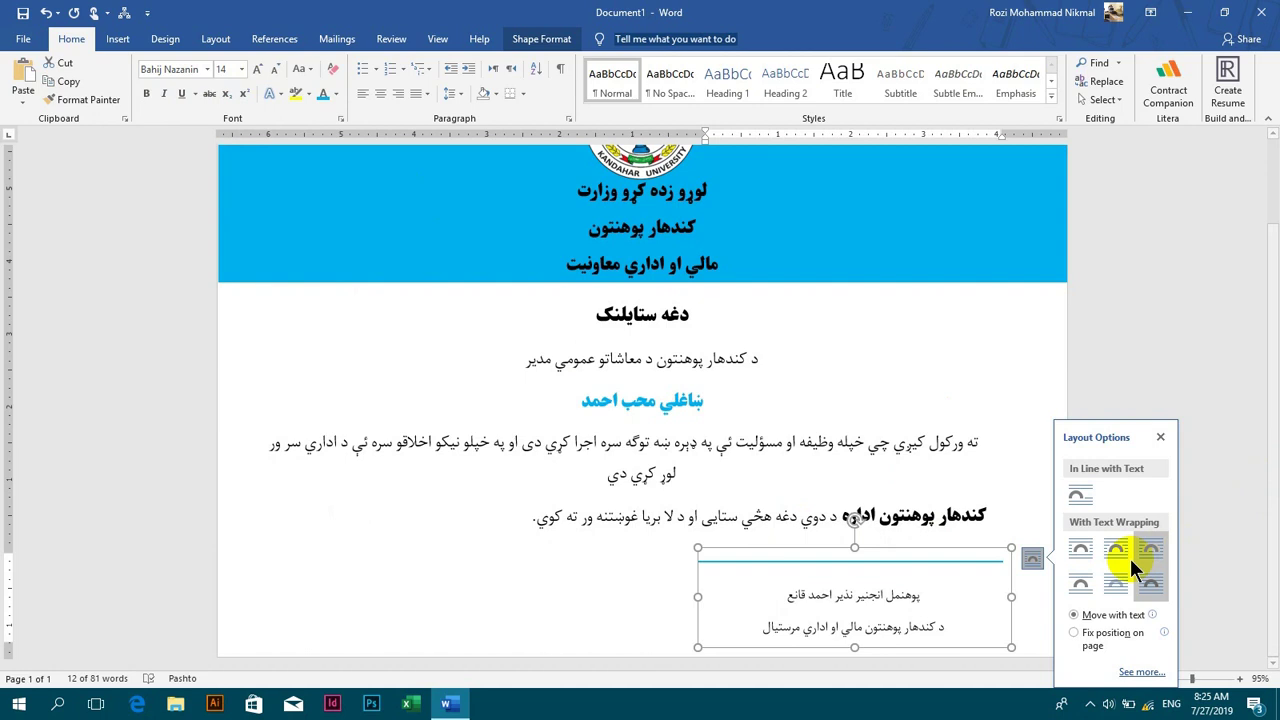
click(1084, 583)
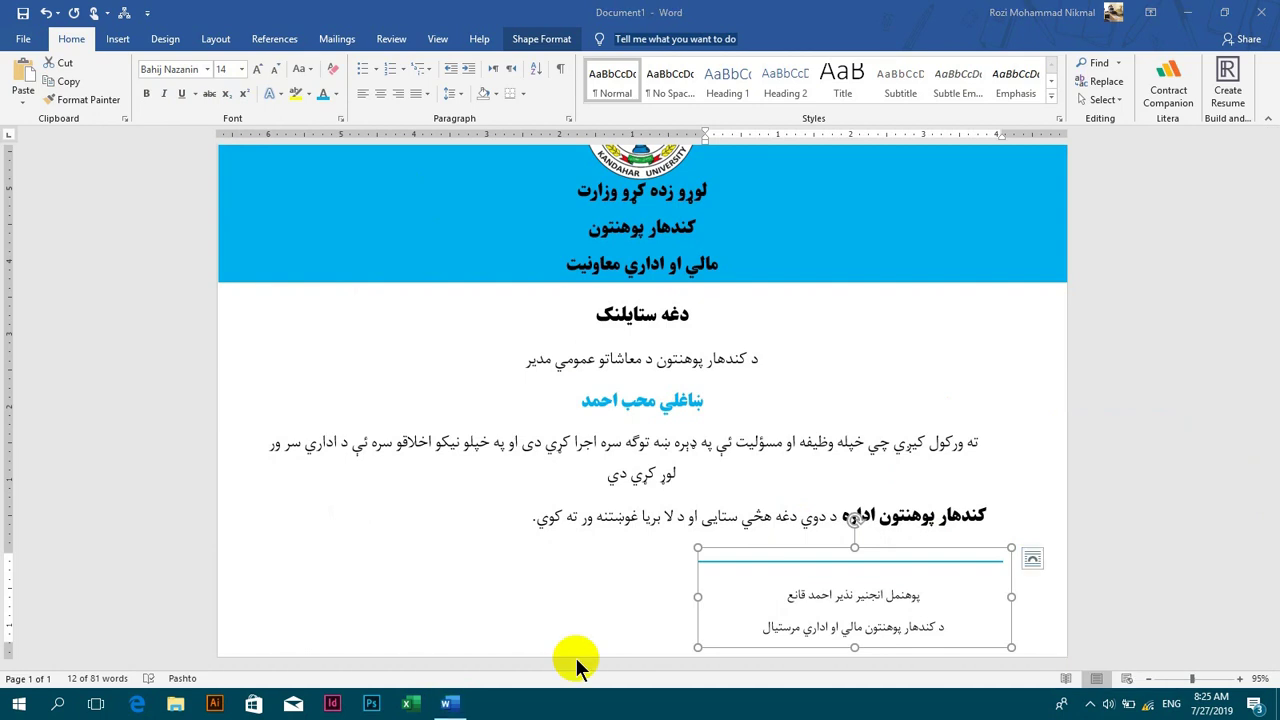
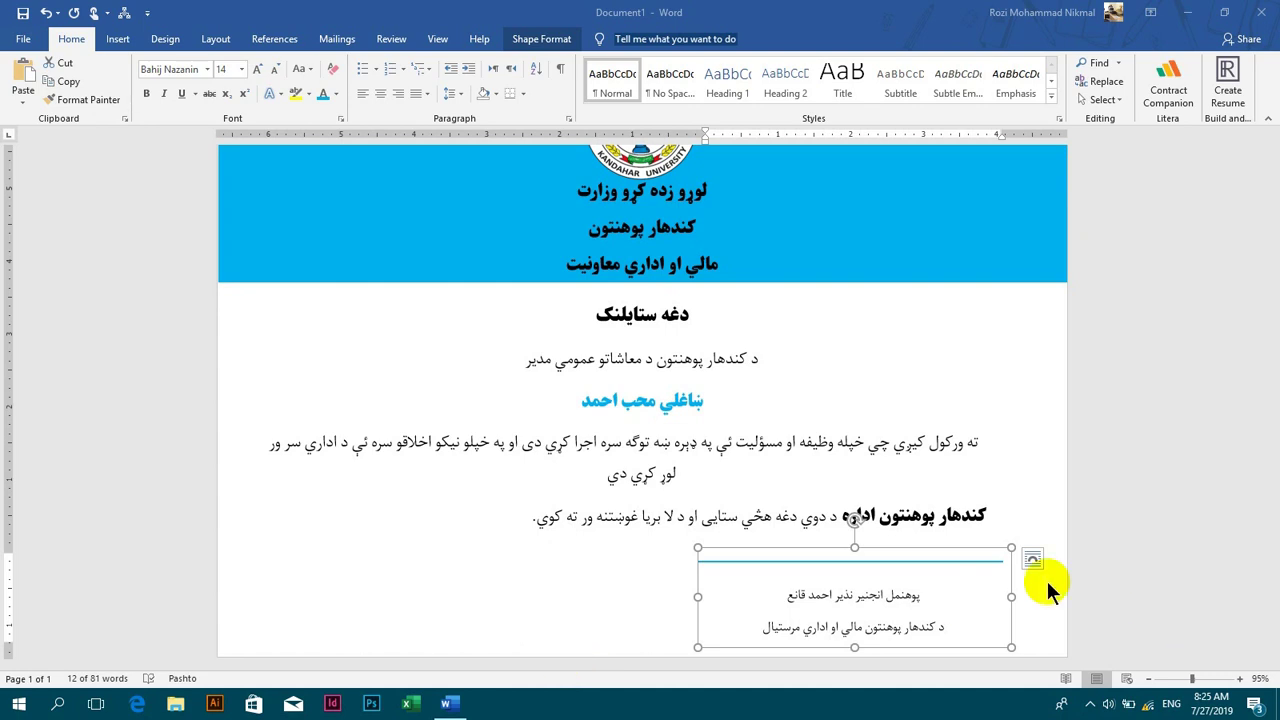
Enlarge the signature box text to 16 pt and group the blue line with the box
click(257, 66)
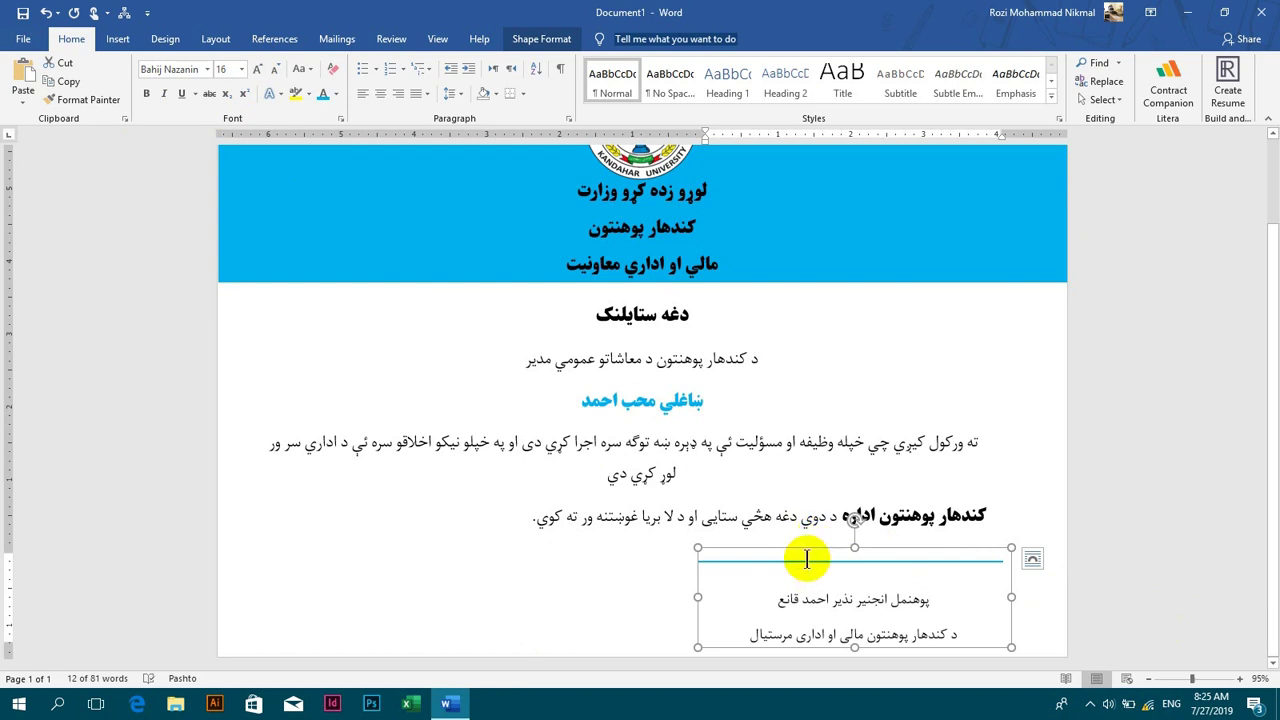
click(794, 563)
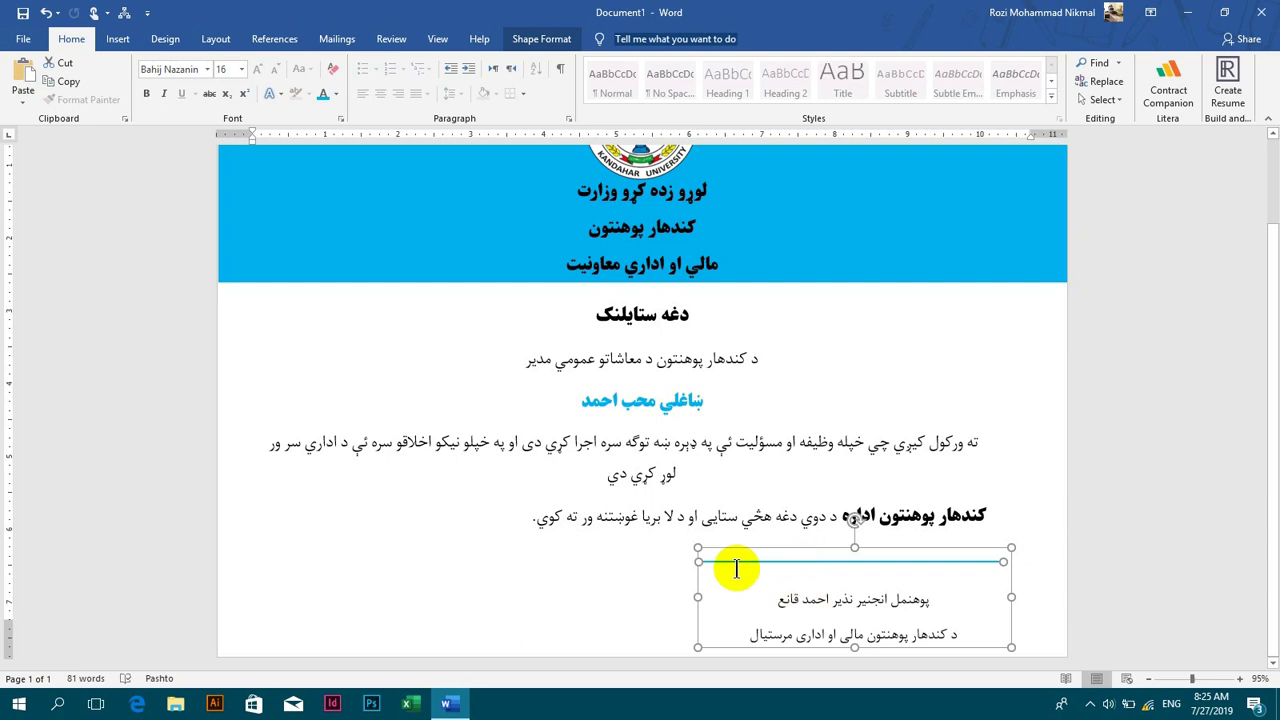
key(ctrl+g)
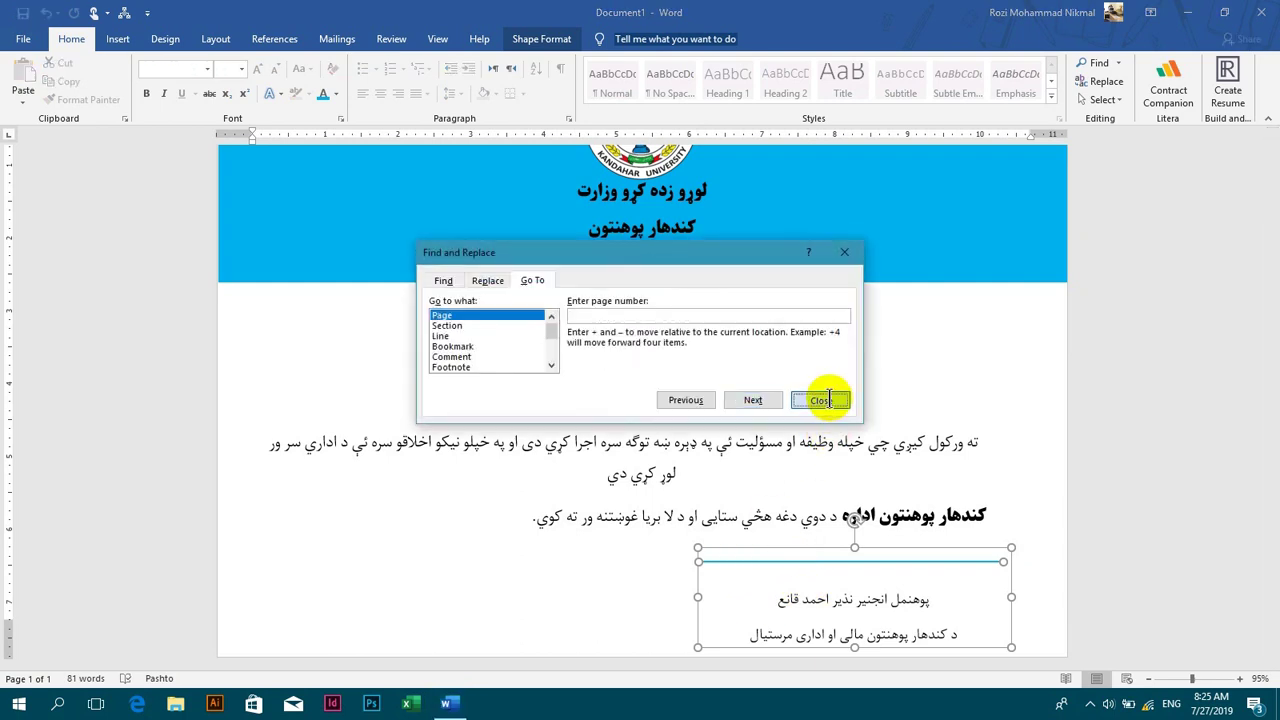
click(823, 401)
click(524, 45)
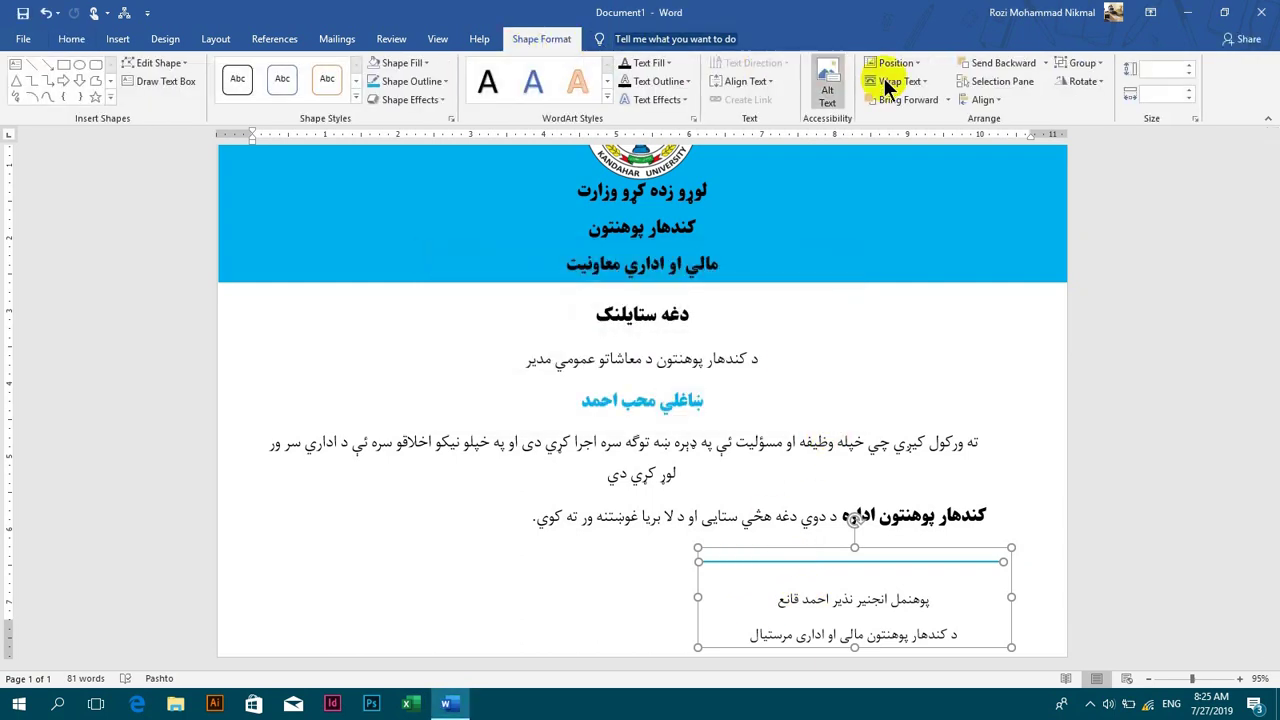
click(1083, 63)
click(1080, 82)
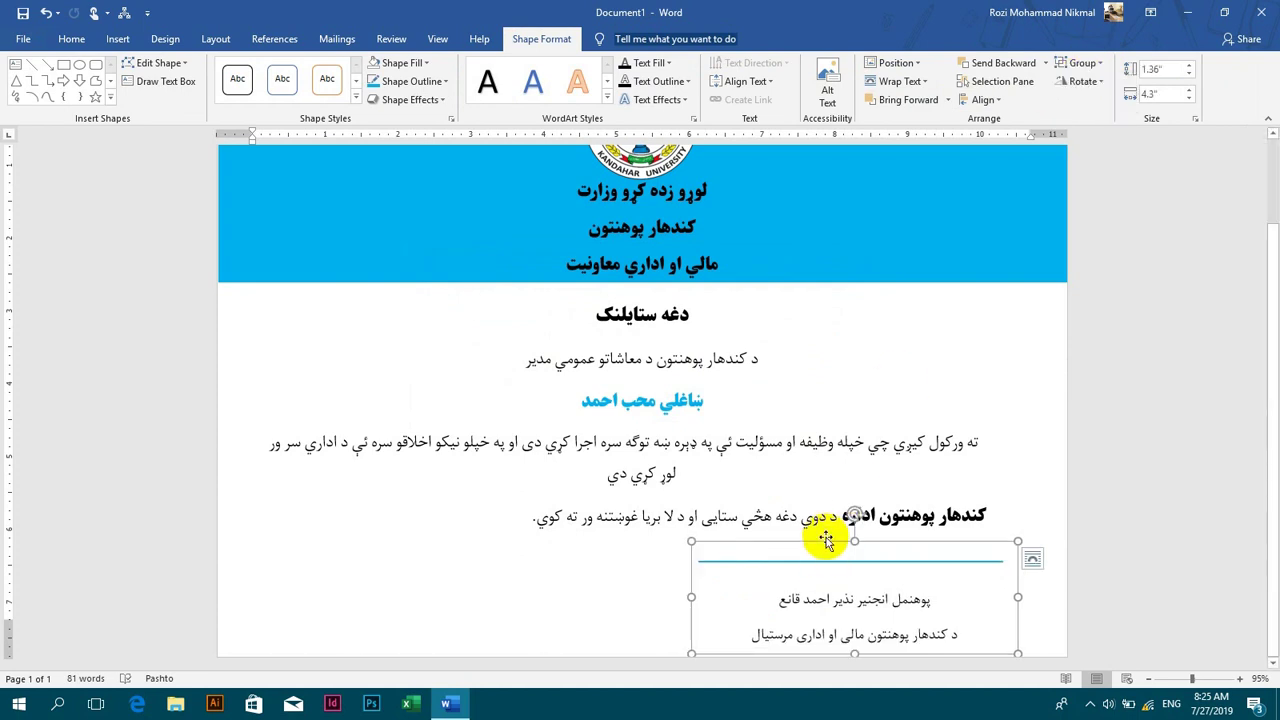
Copy the signature group to the left side and align the tops of both groups
mouse_move(826, 541)
mouse_down()
mouse_move(410, 577)
mouse_move(411, 555)
mouse_up()
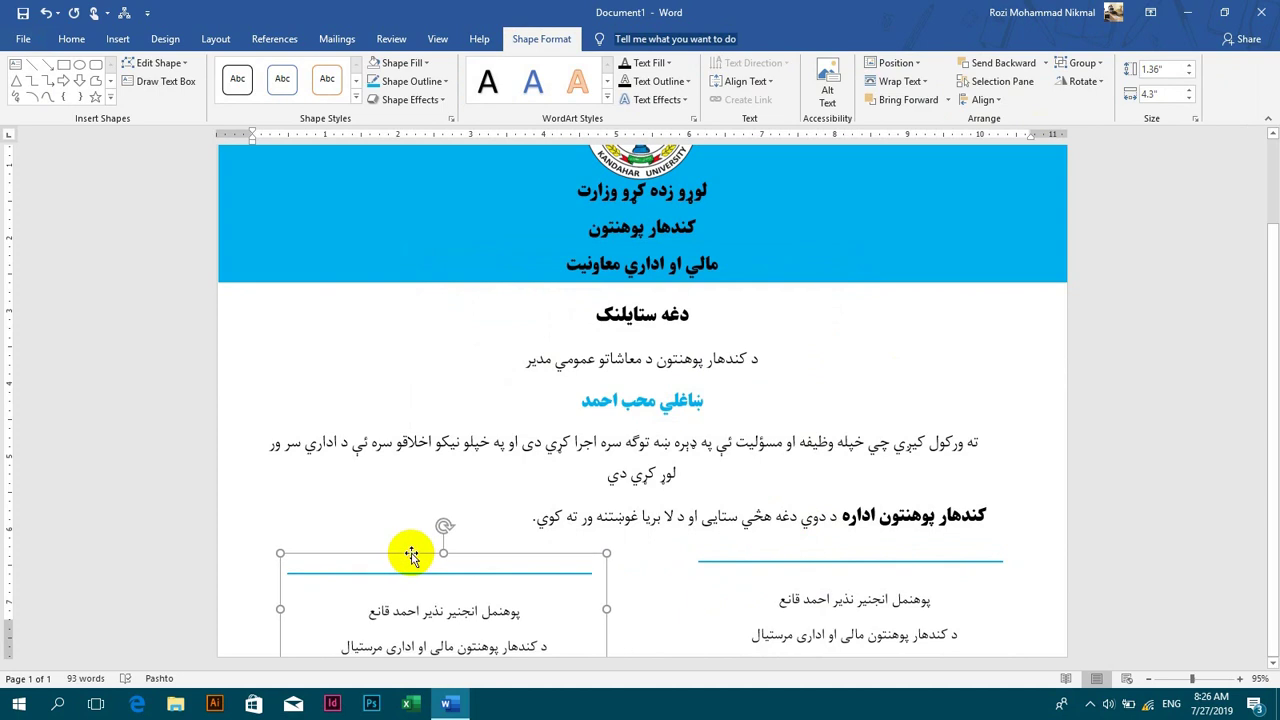
click(855, 558)
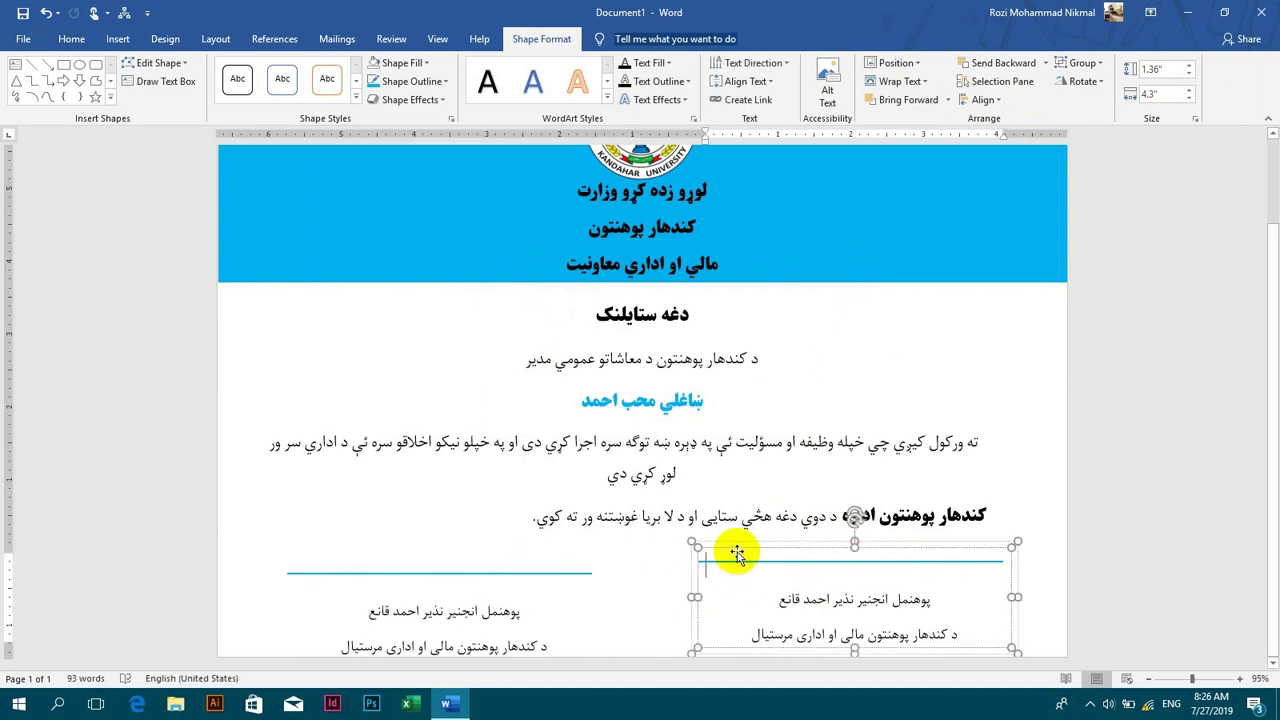
click(705, 553)
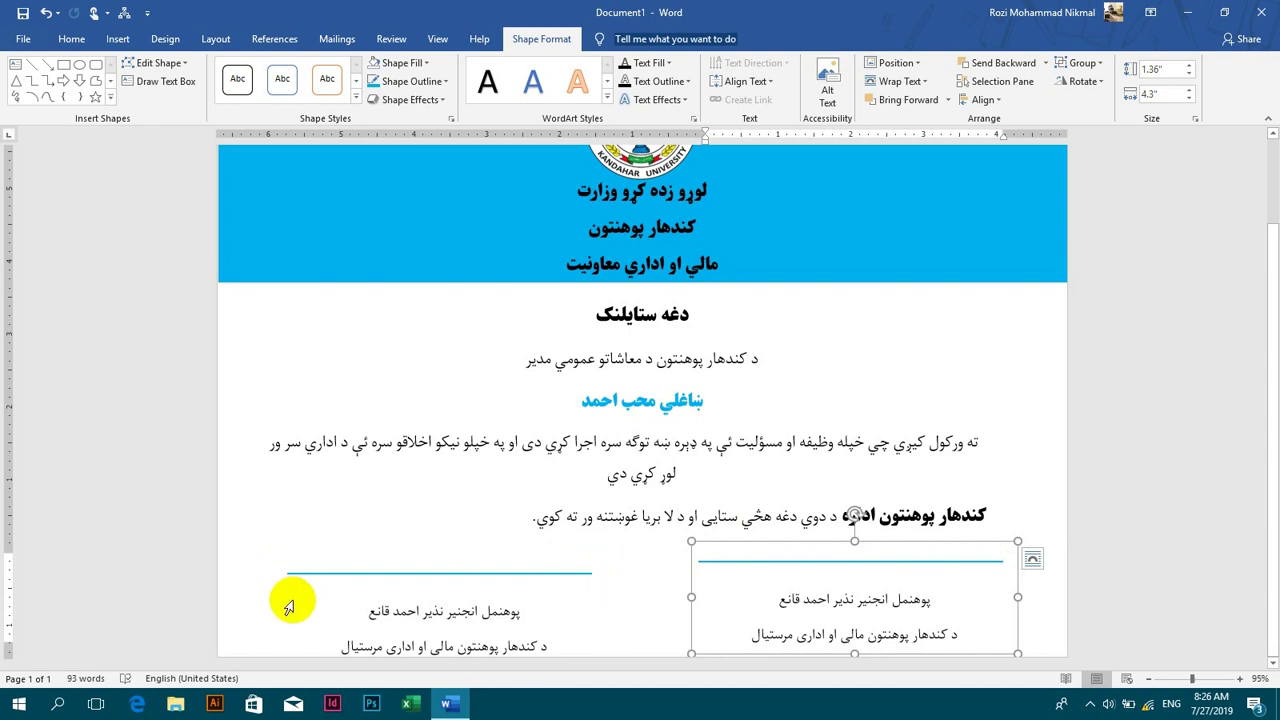
click(287, 602)
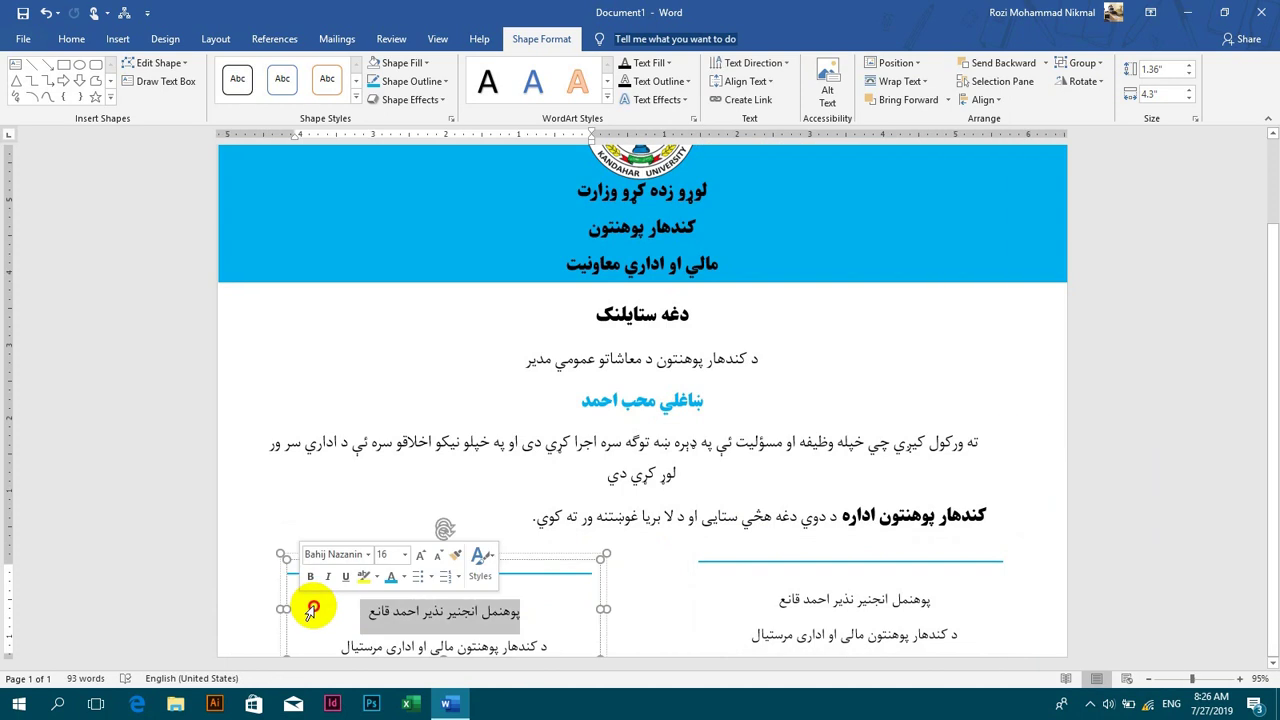
click(283, 595)
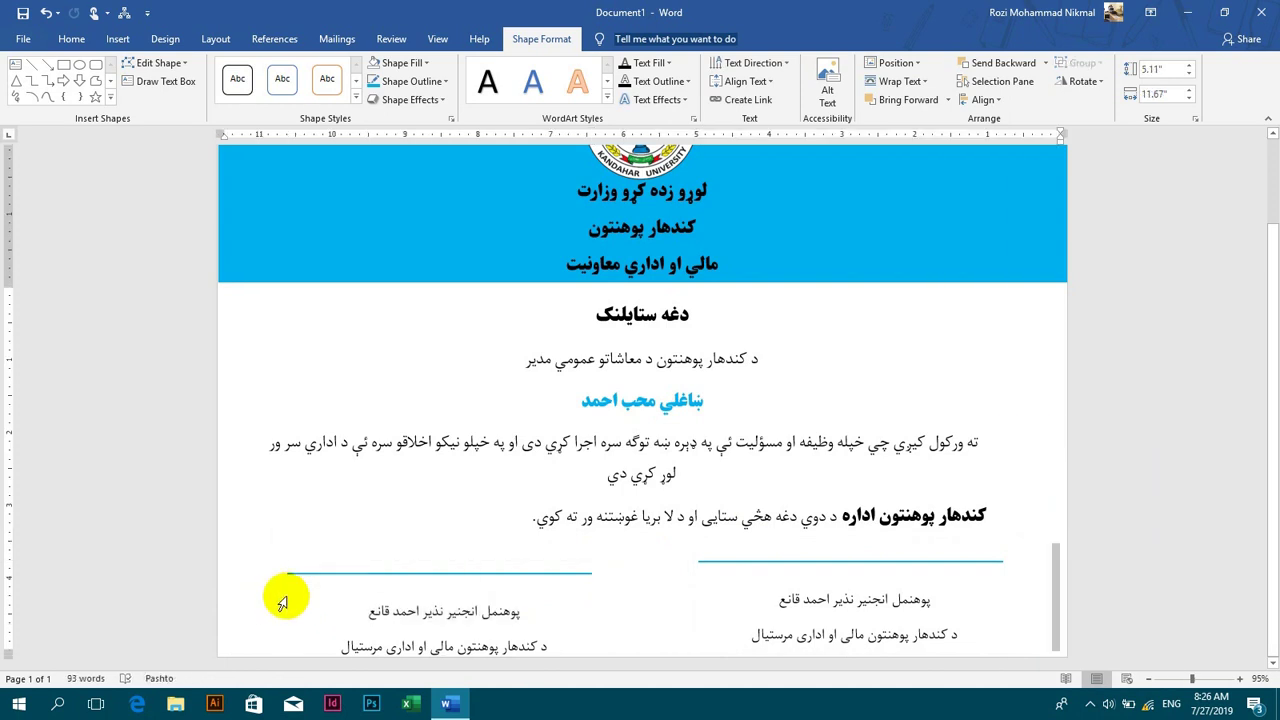
click(307, 615)
click(604, 565)
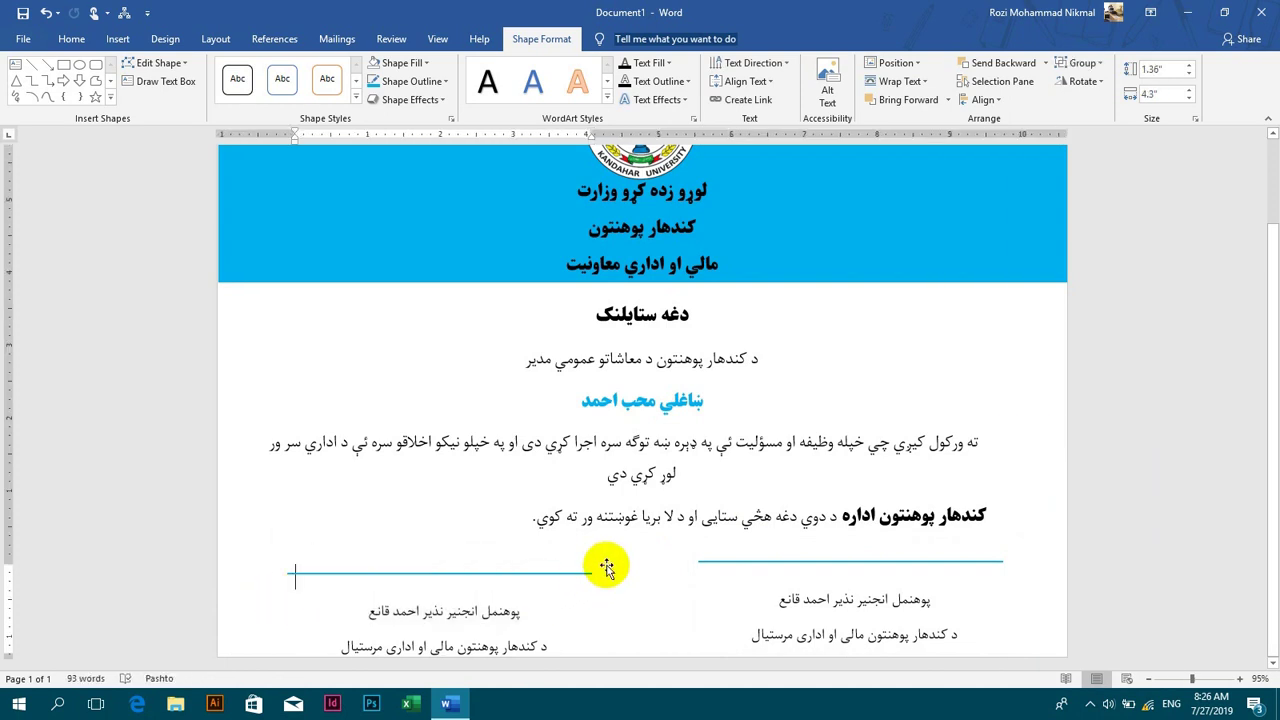
shift+click(1010, 557)
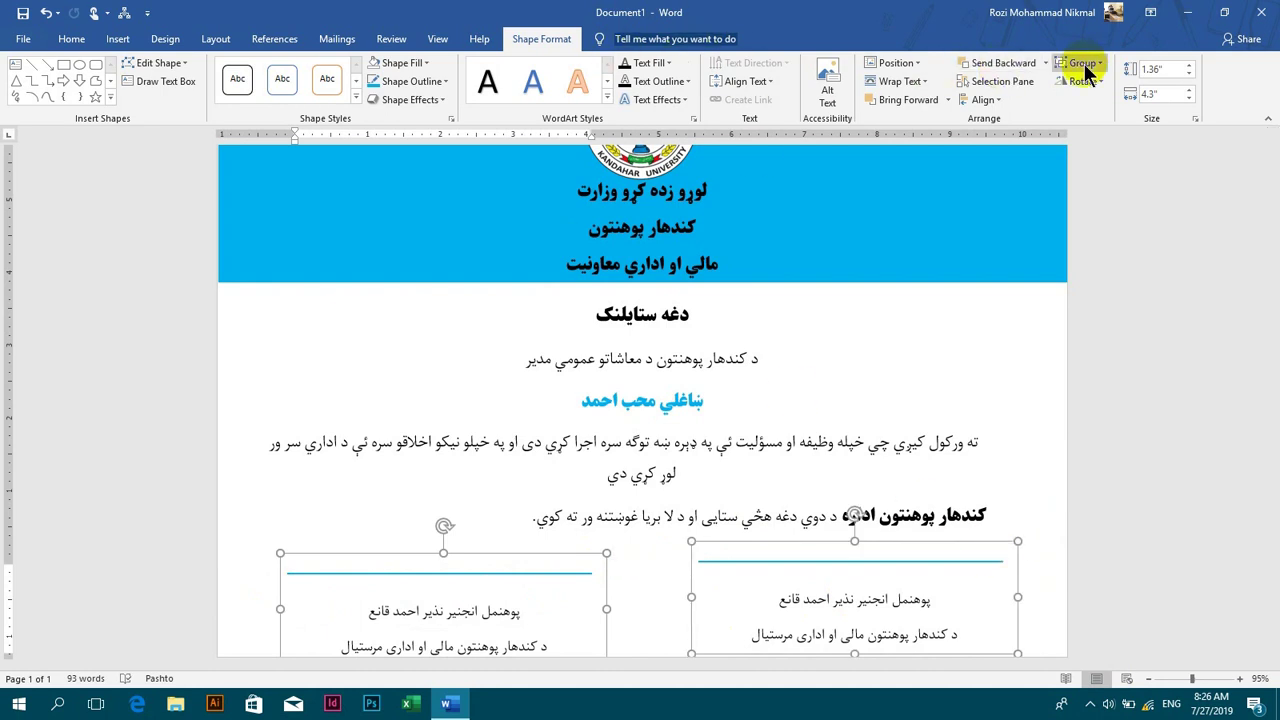
click(993, 100)
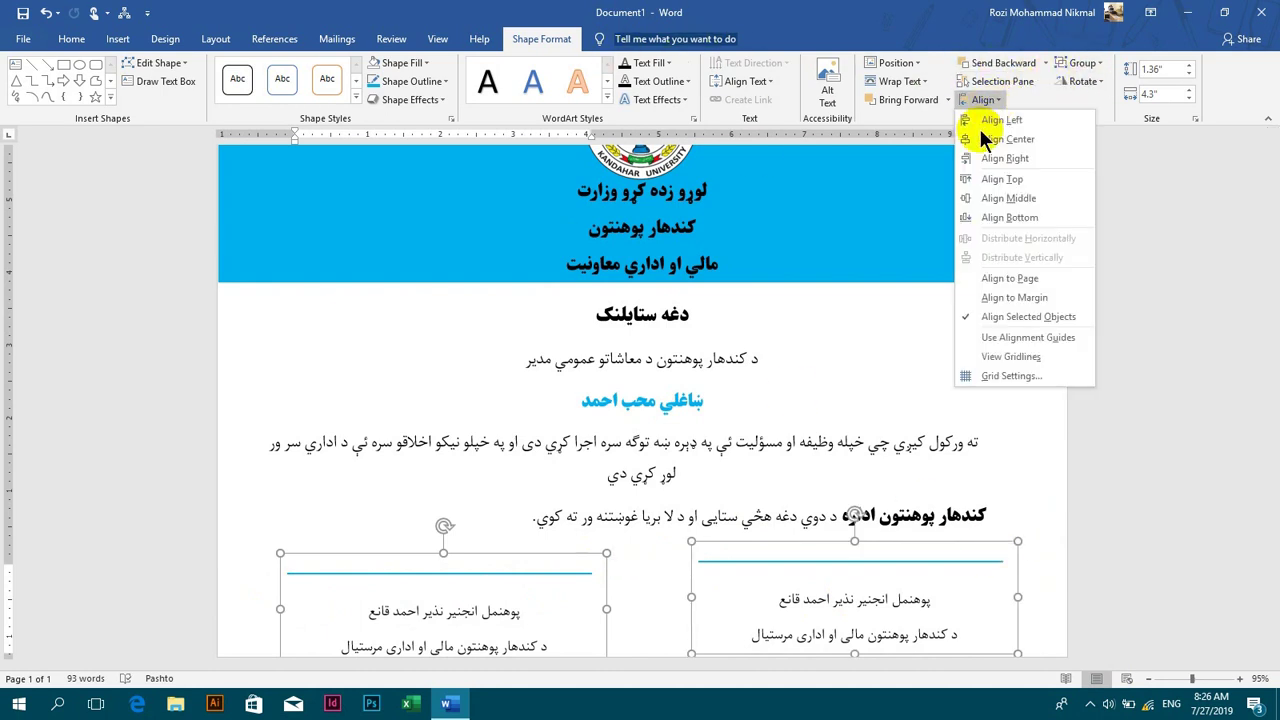
click(988, 178)
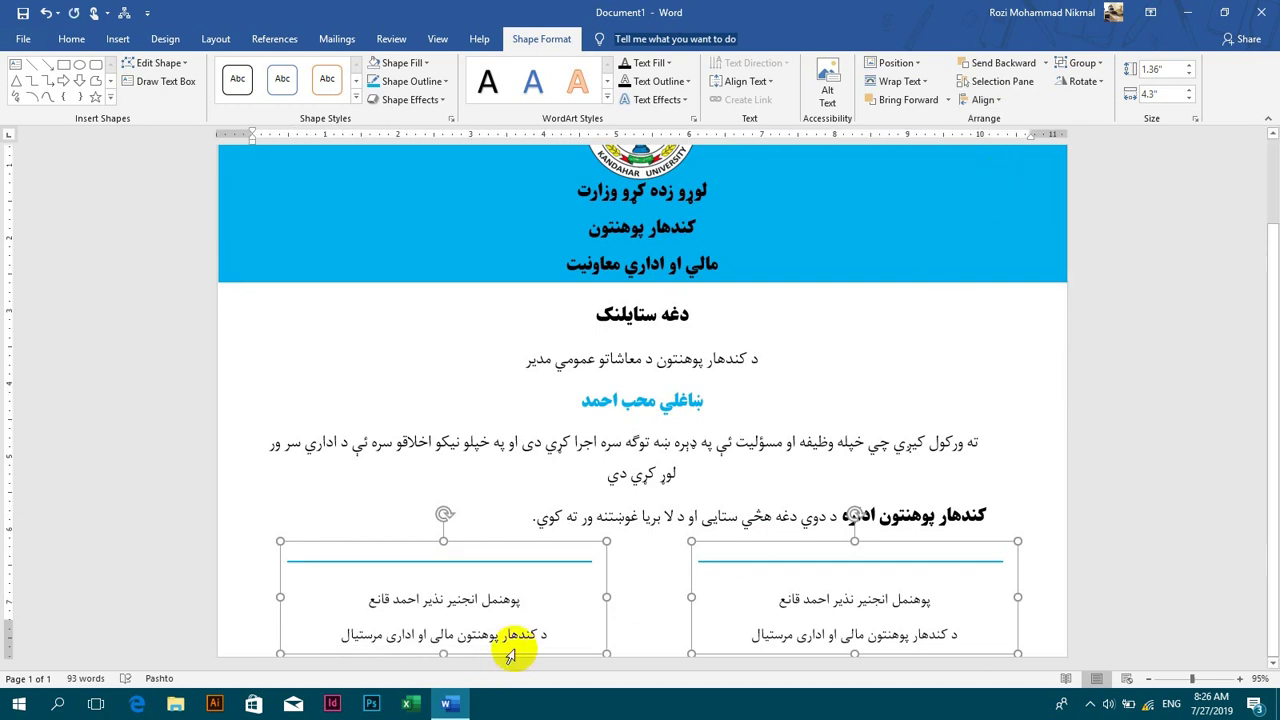
Replace the left block's name and job title with a new Pashto name and title
drag(362, 600, 527, 610)
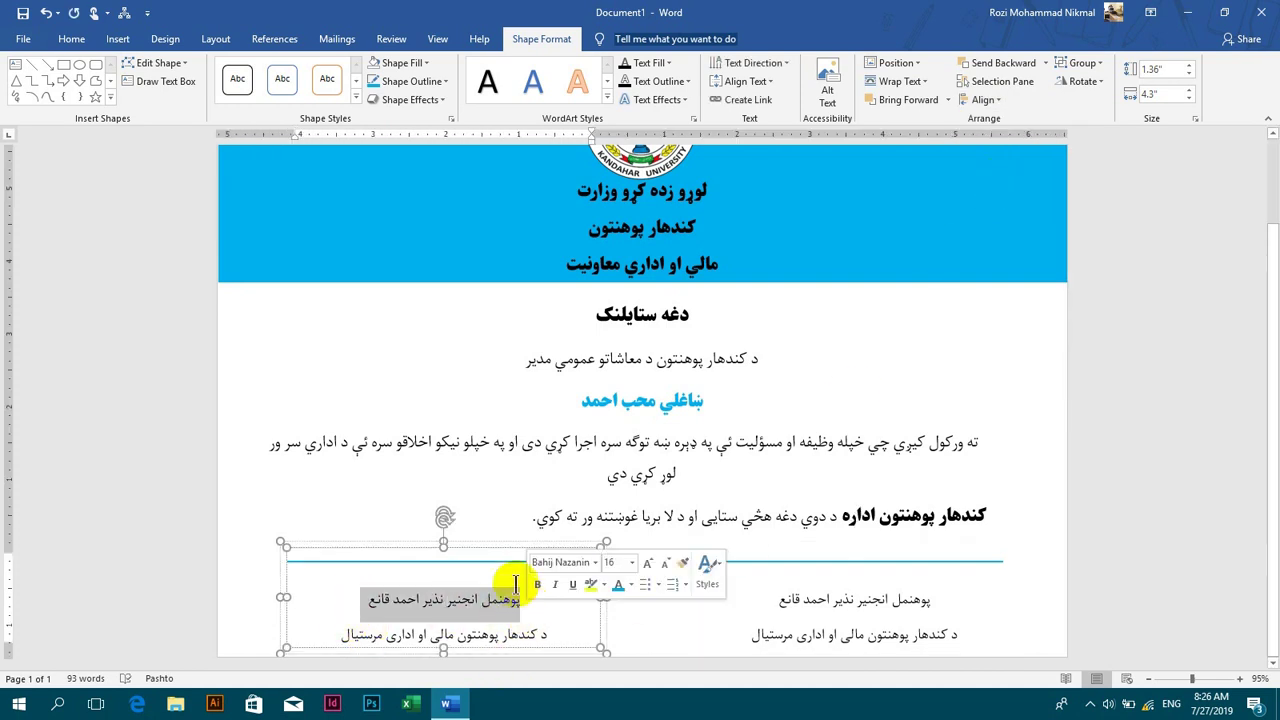
key(BackSpace)
text(F,i)
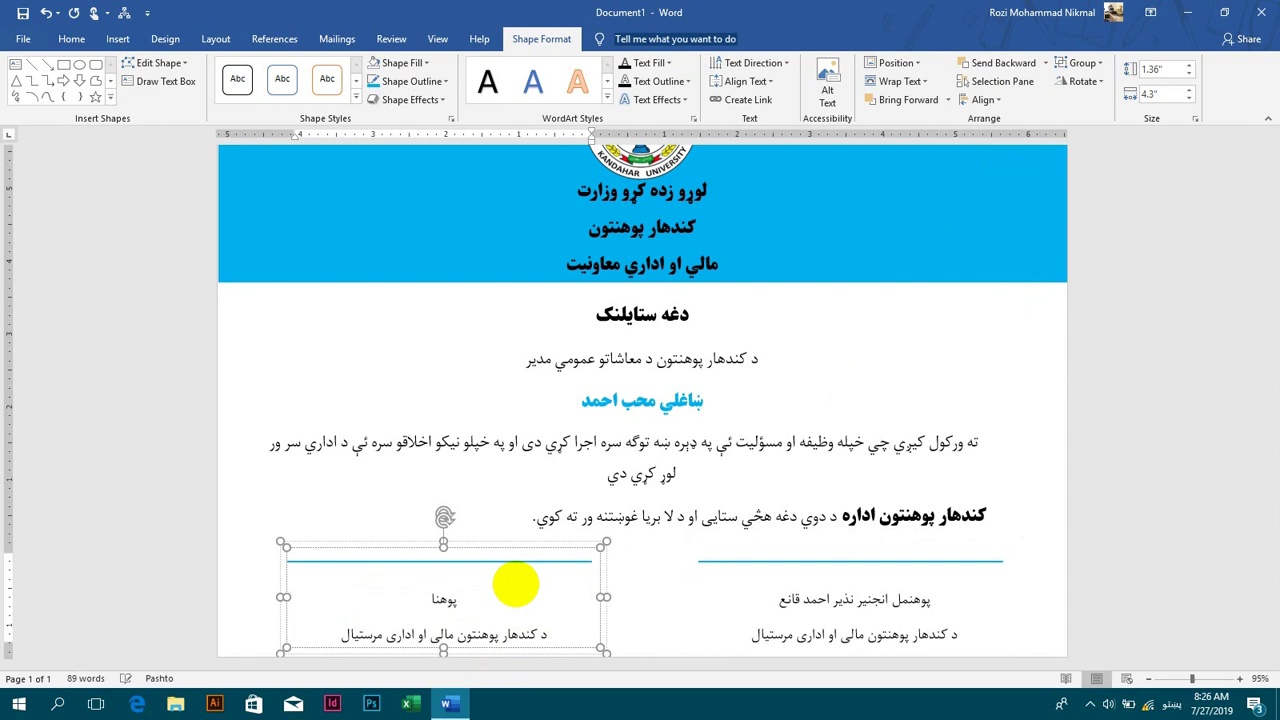
text(د د)
text(وکتو)
text(ر)
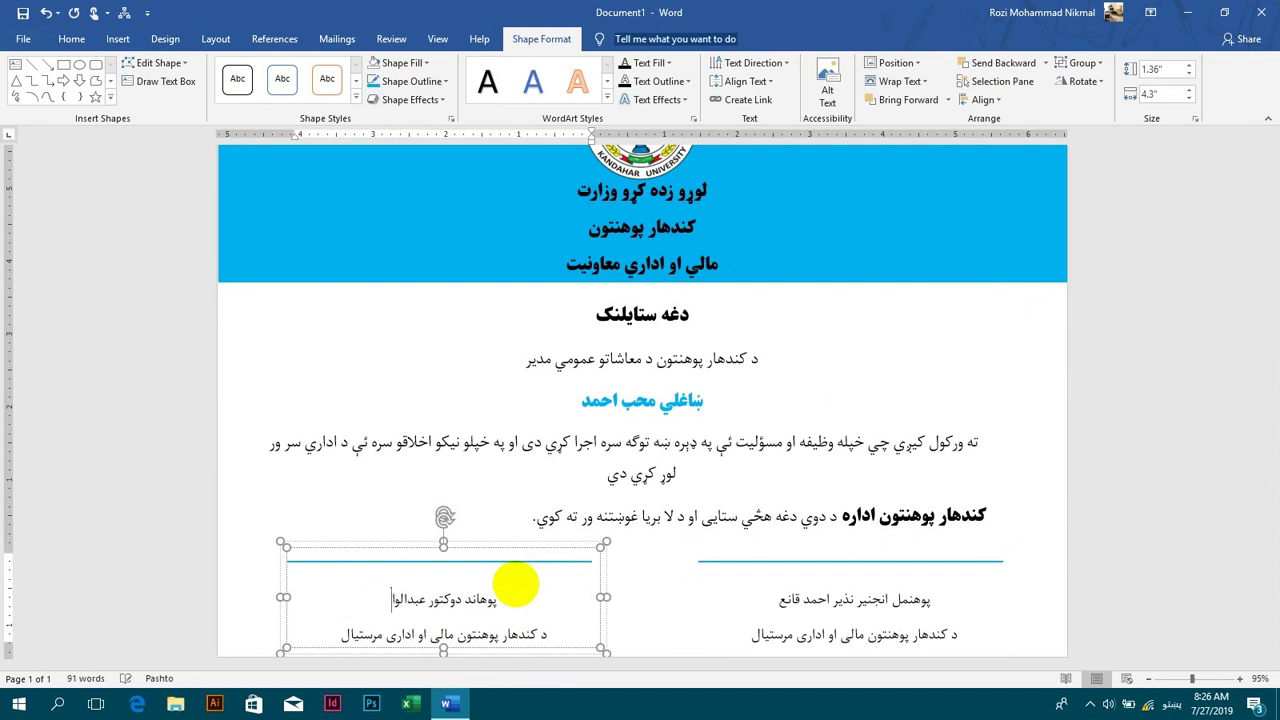
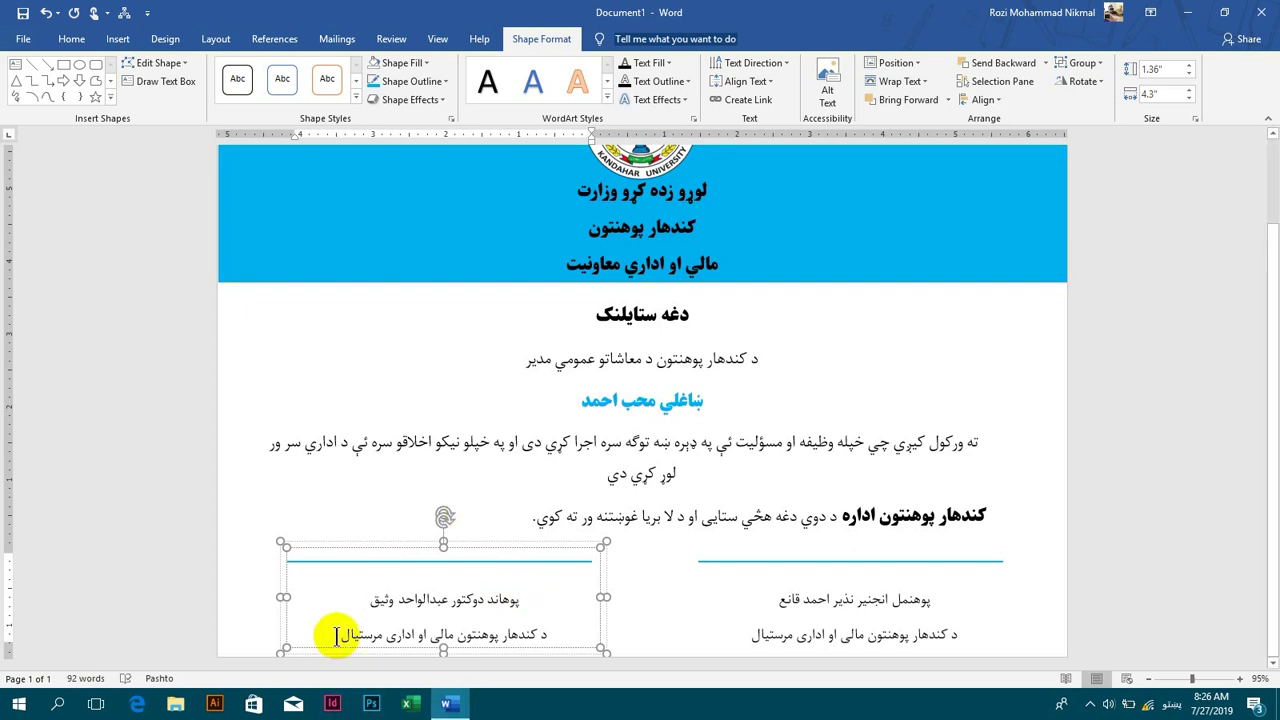
drag(340, 634, 428, 641)
text(ر پوهنتون ر)
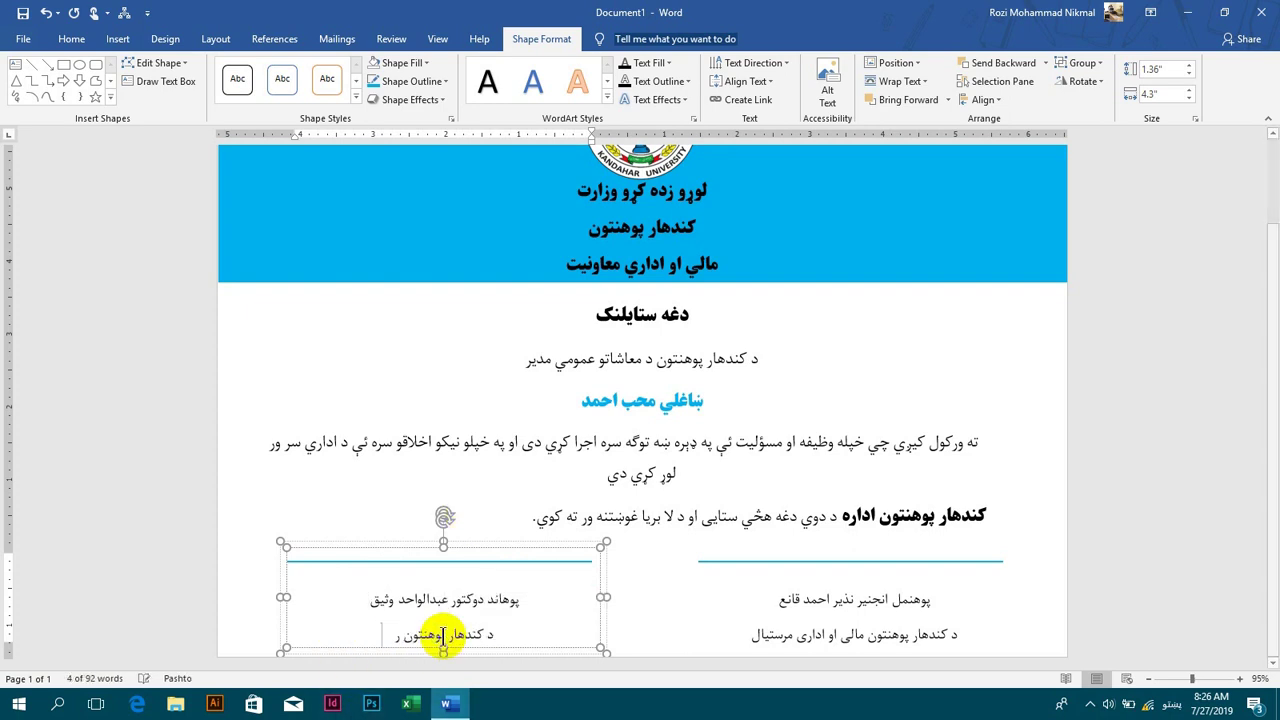
text(ئیس)
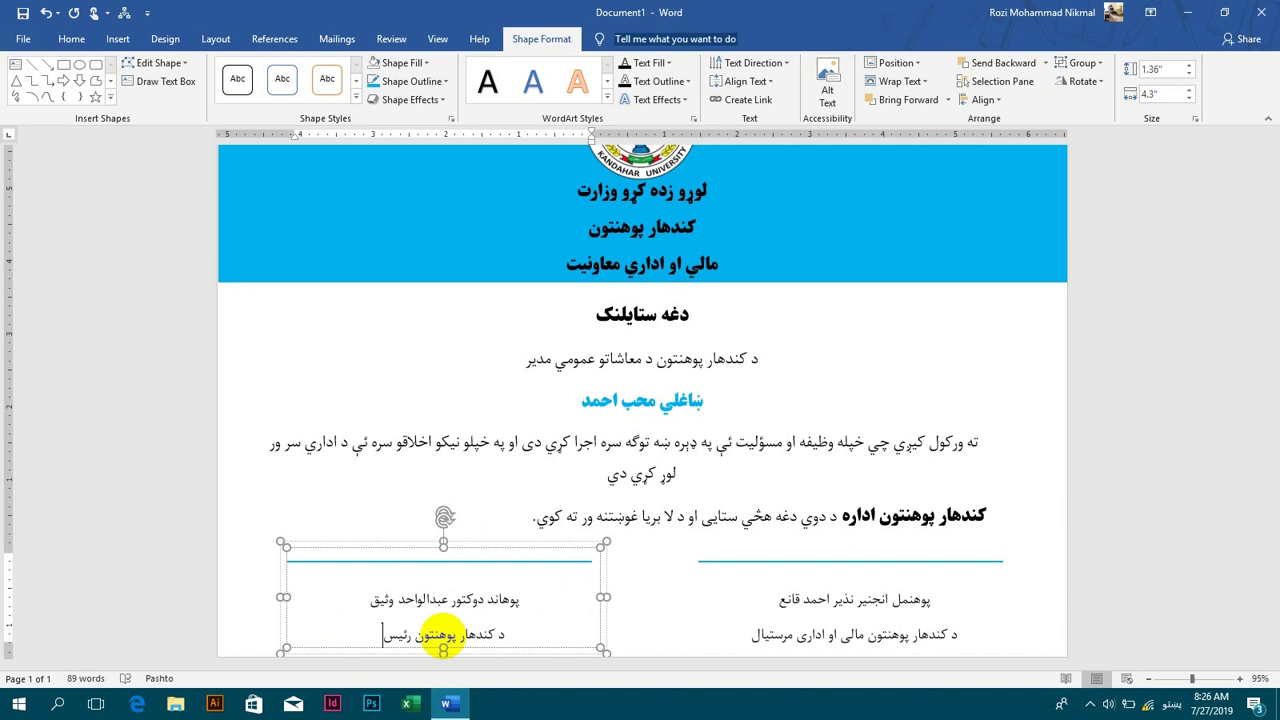
Set the page to landscape A4 with narrow margins
click(810, 378)
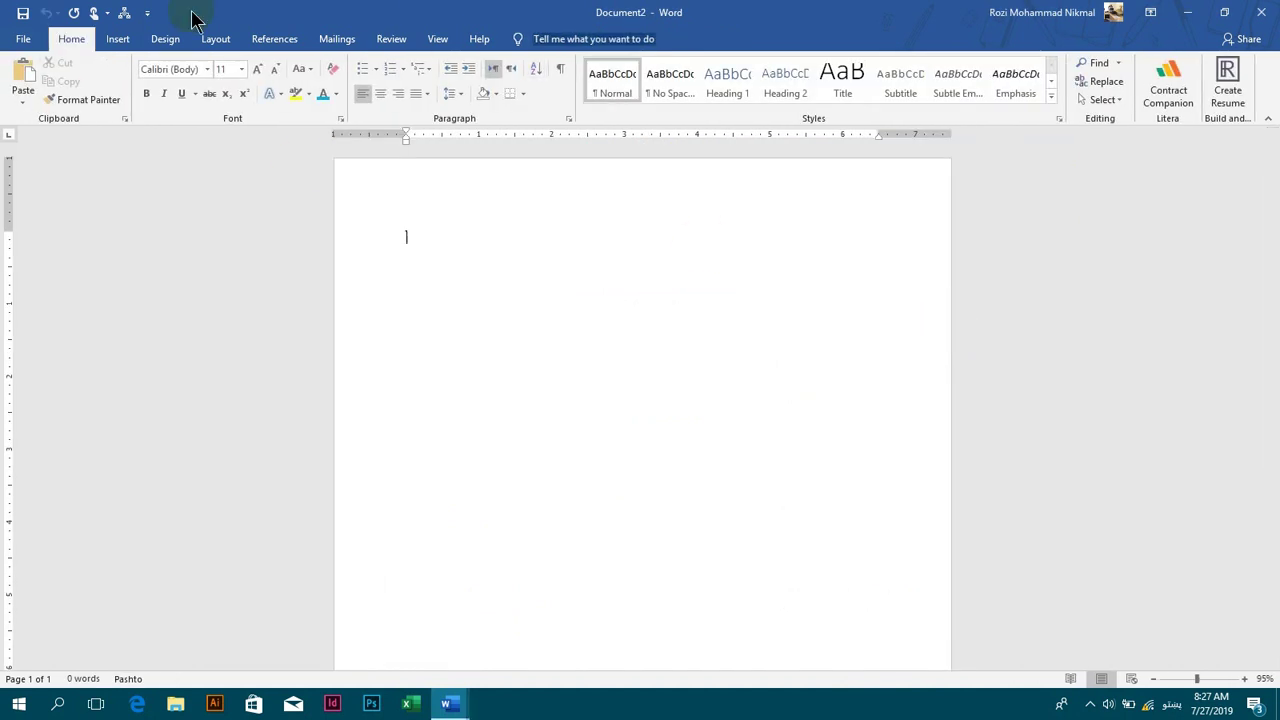
click(22, 40)
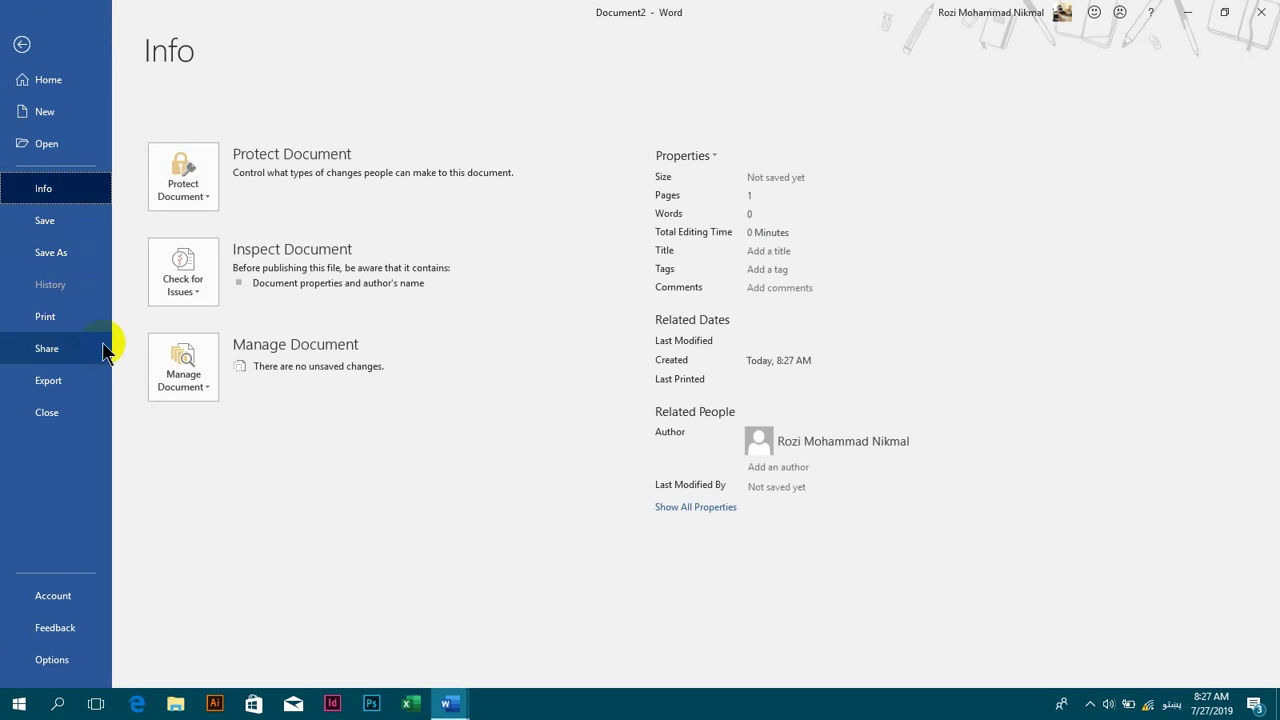
click(77, 317)
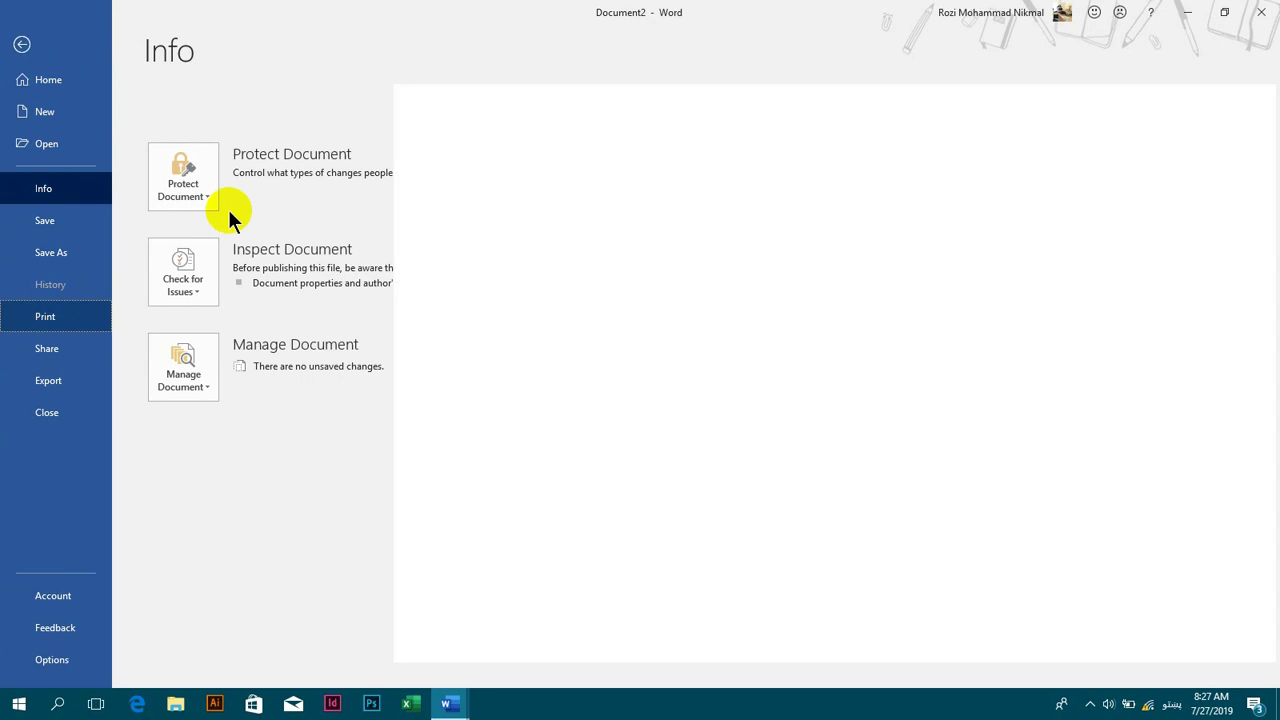
click(248, 420)
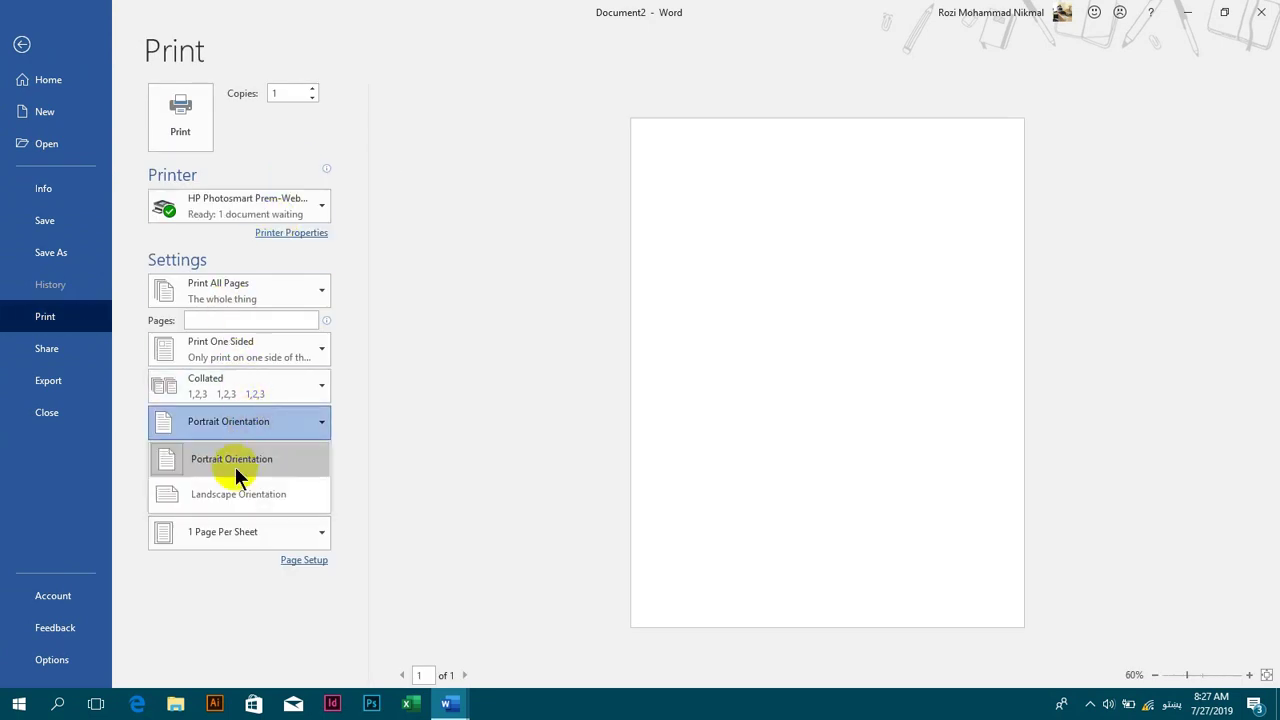
click(238, 494)
click(233, 457)
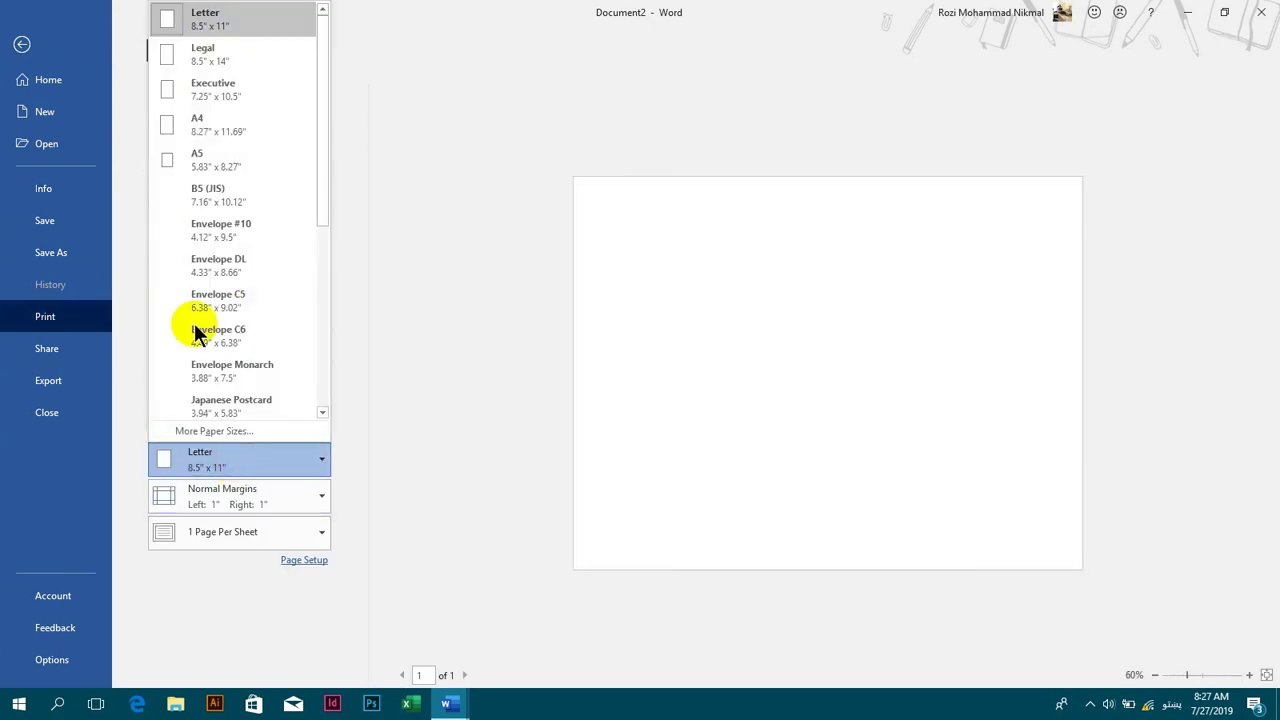
click(184, 119)
click(266, 489)
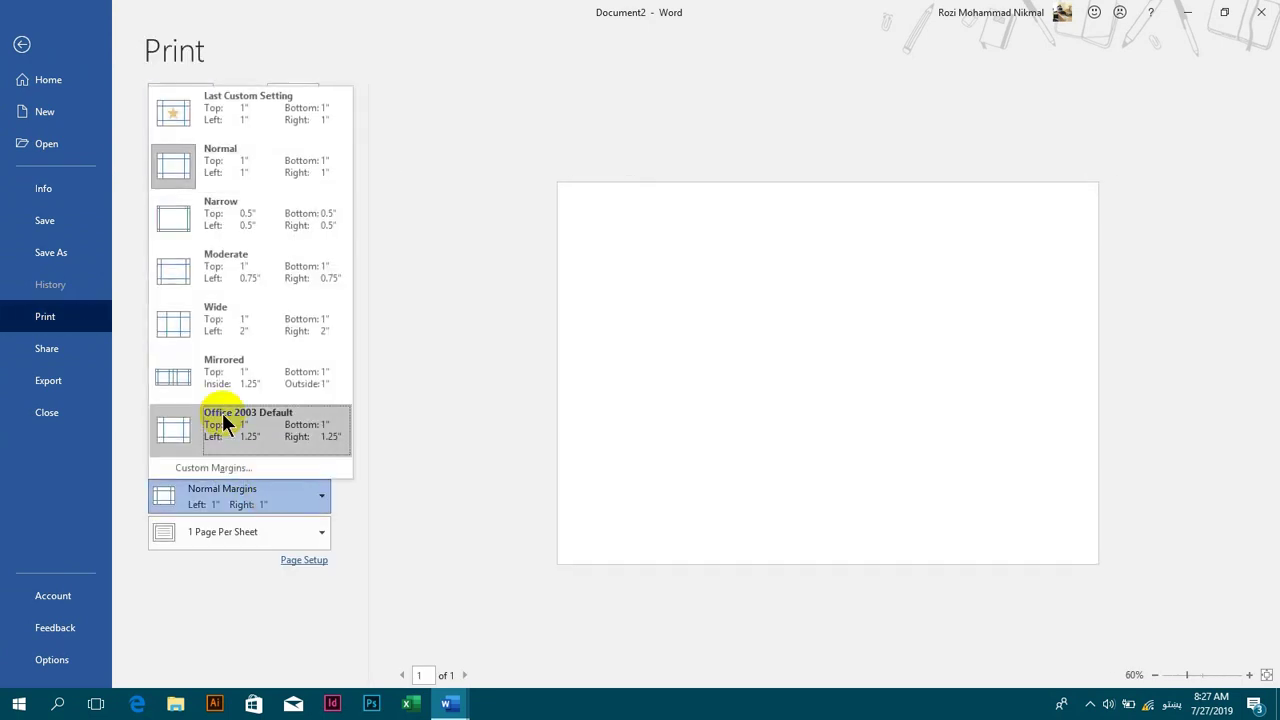
click(222, 207)
click(22, 42)
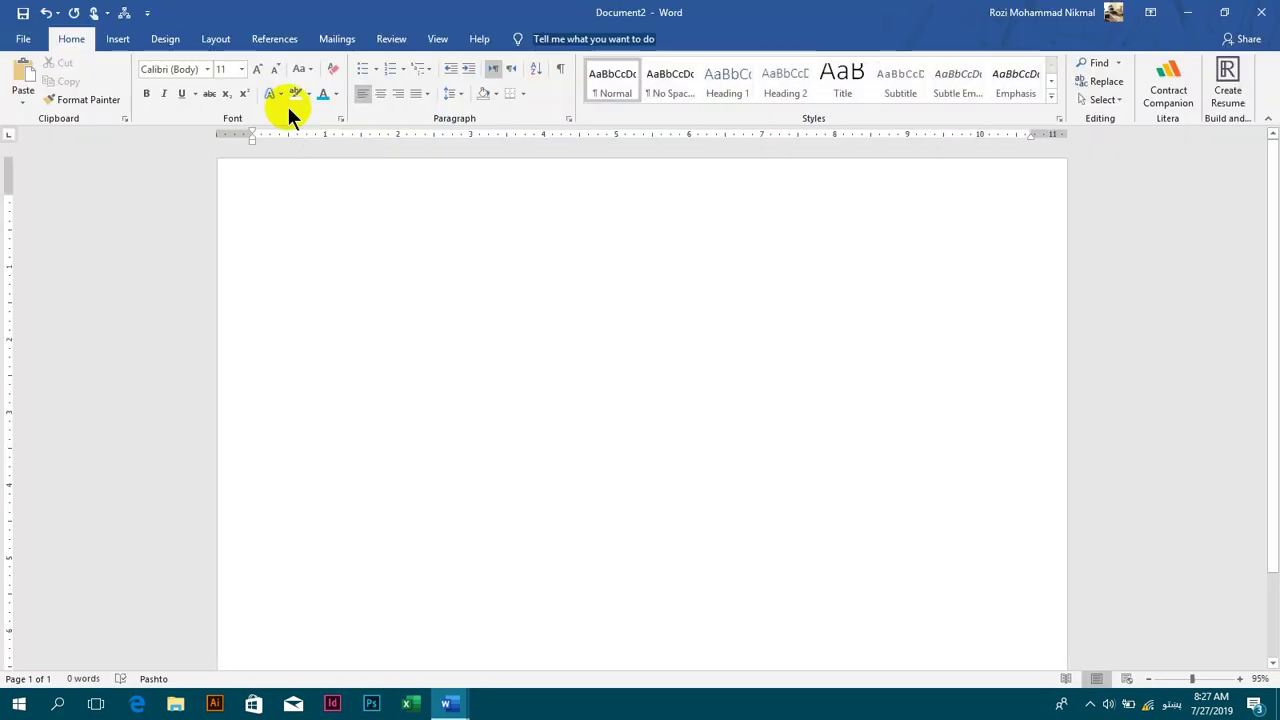
Draw a full-height rectangle about 1.24 inches wide along the right page edge
click(118, 39)
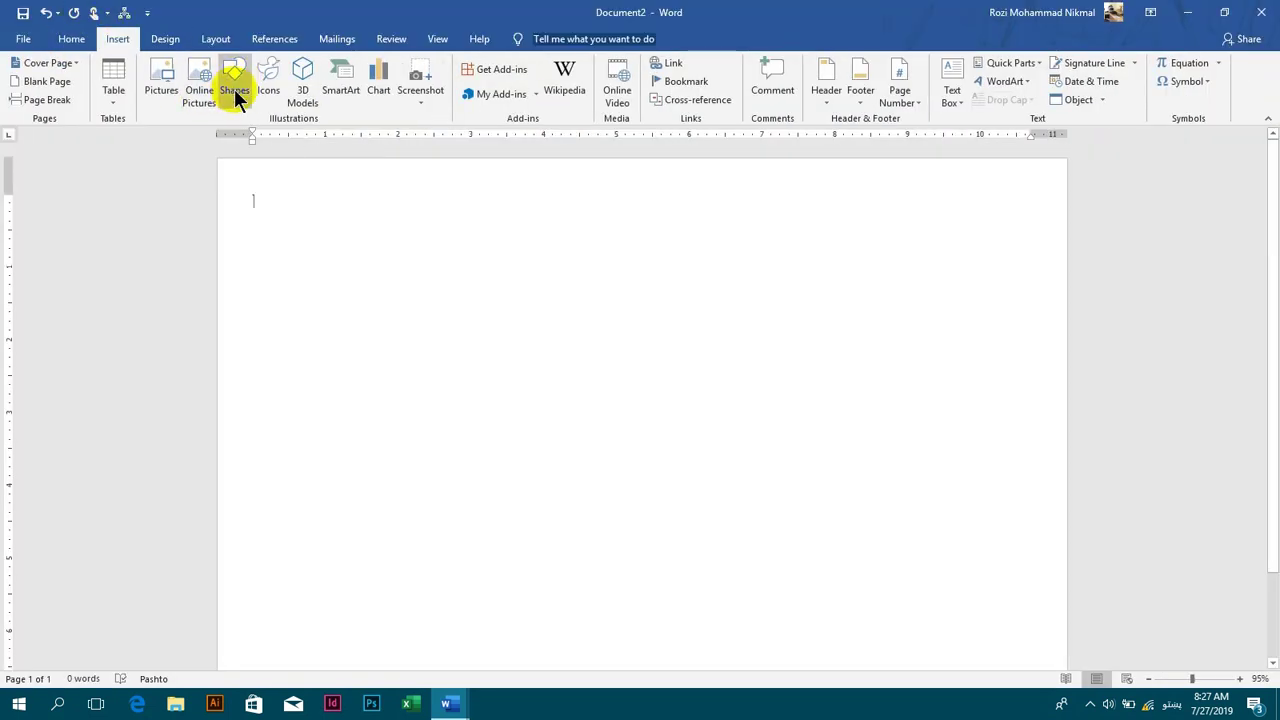
click(234, 90)
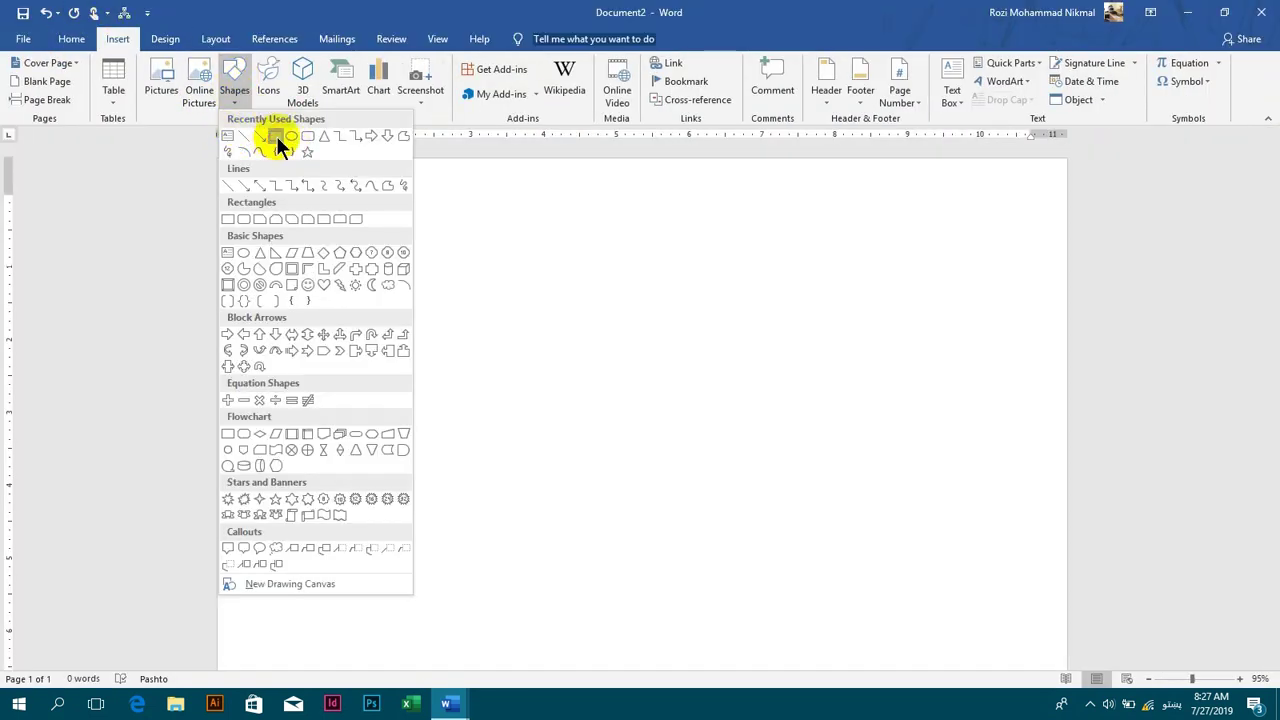
click(276, 137)
drag(1066, 160, 962, 668)
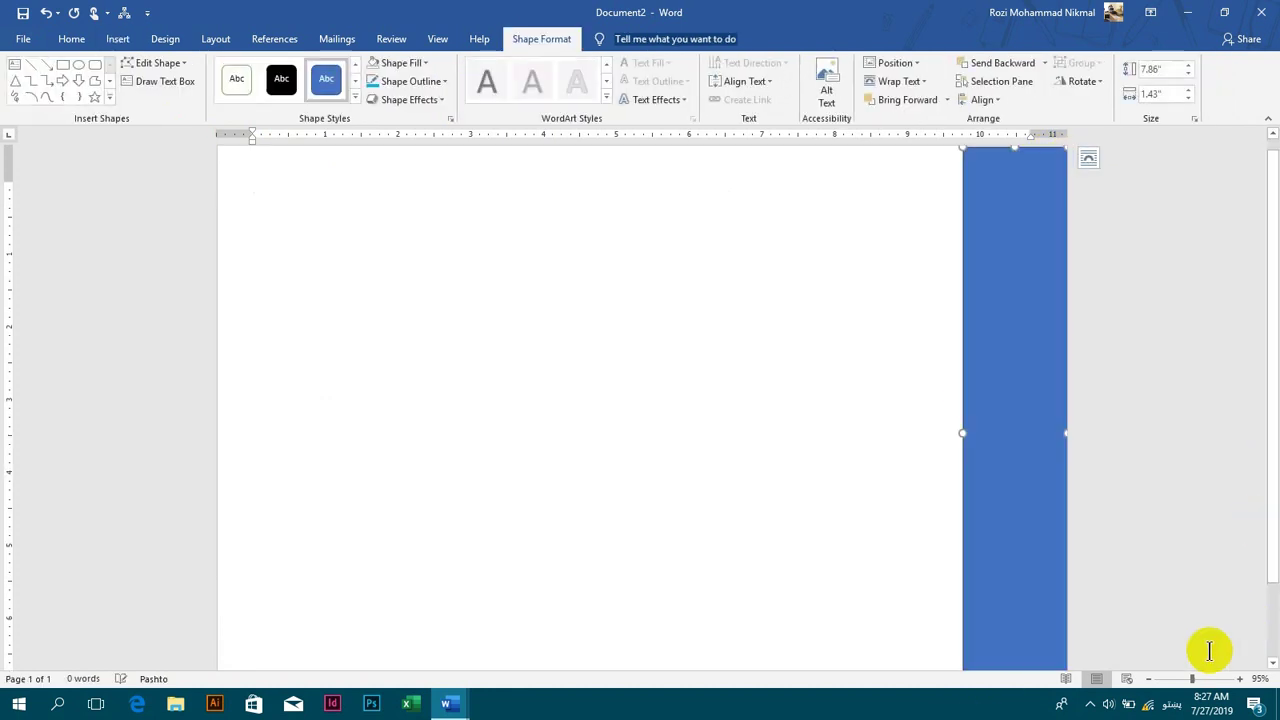
drag(1191, 679, 1184, 679)
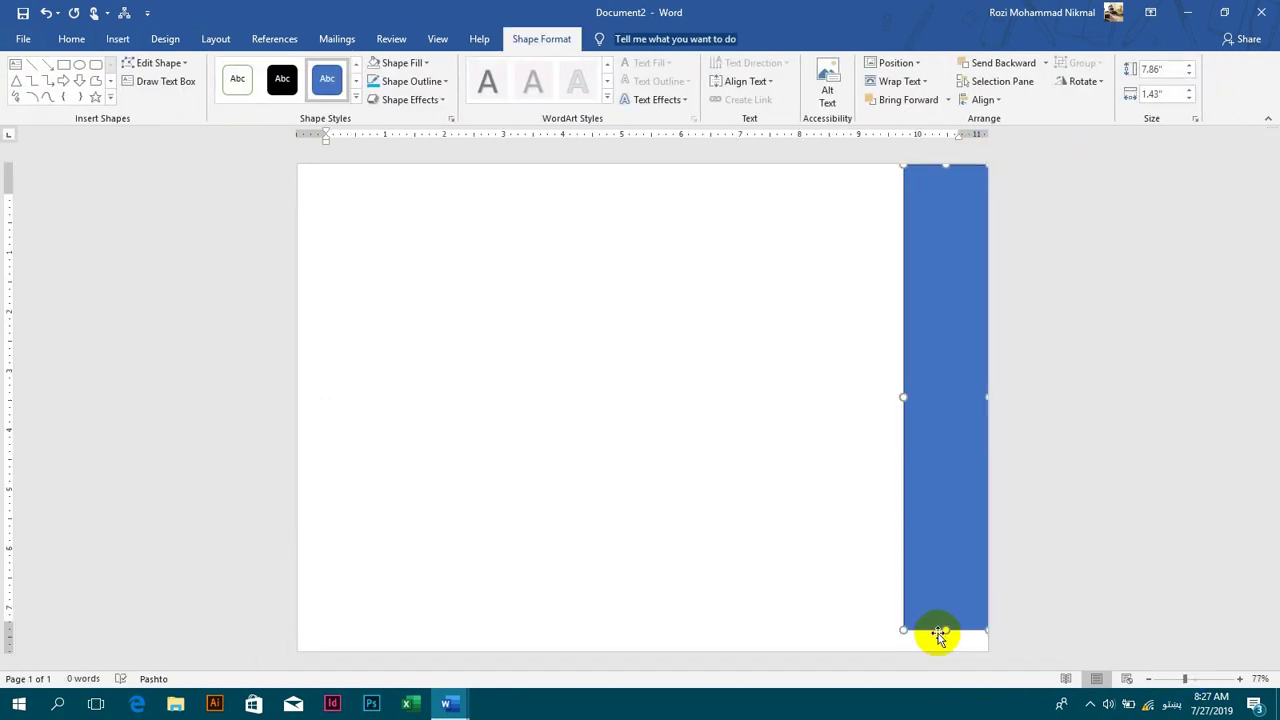
drag(946, 632, 950, 647)
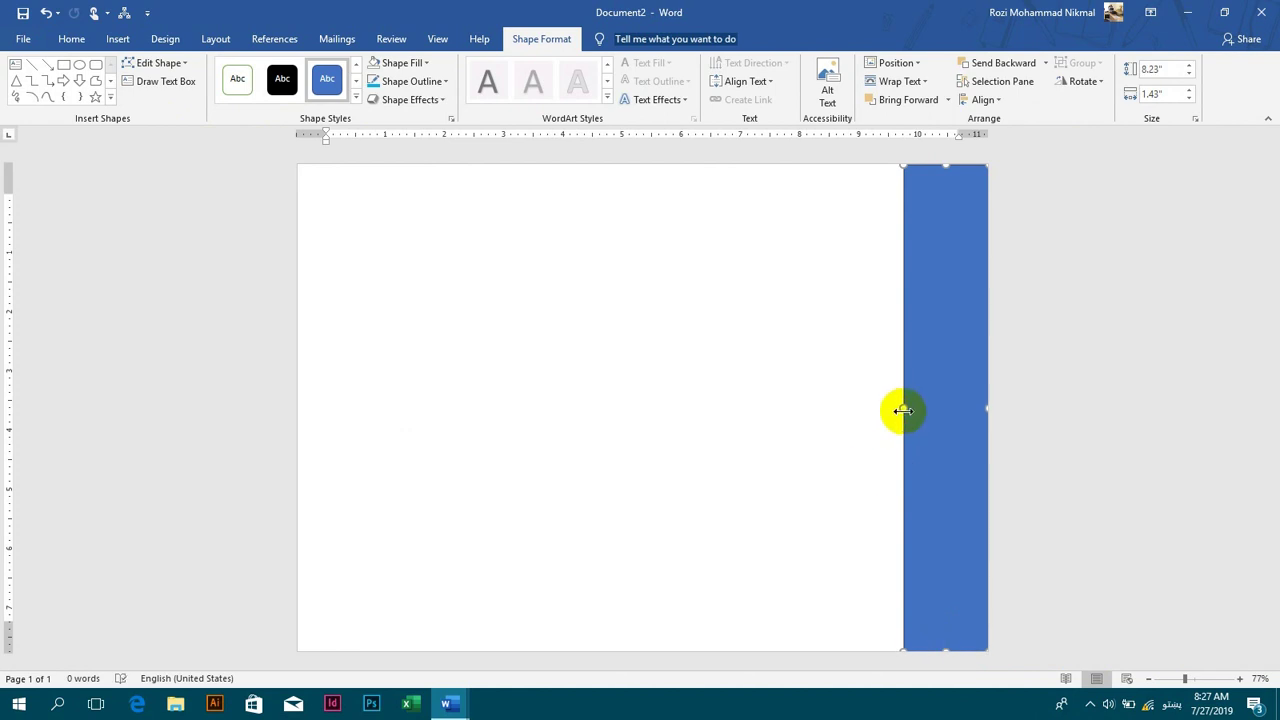
drag(903, 410, 914, 409)
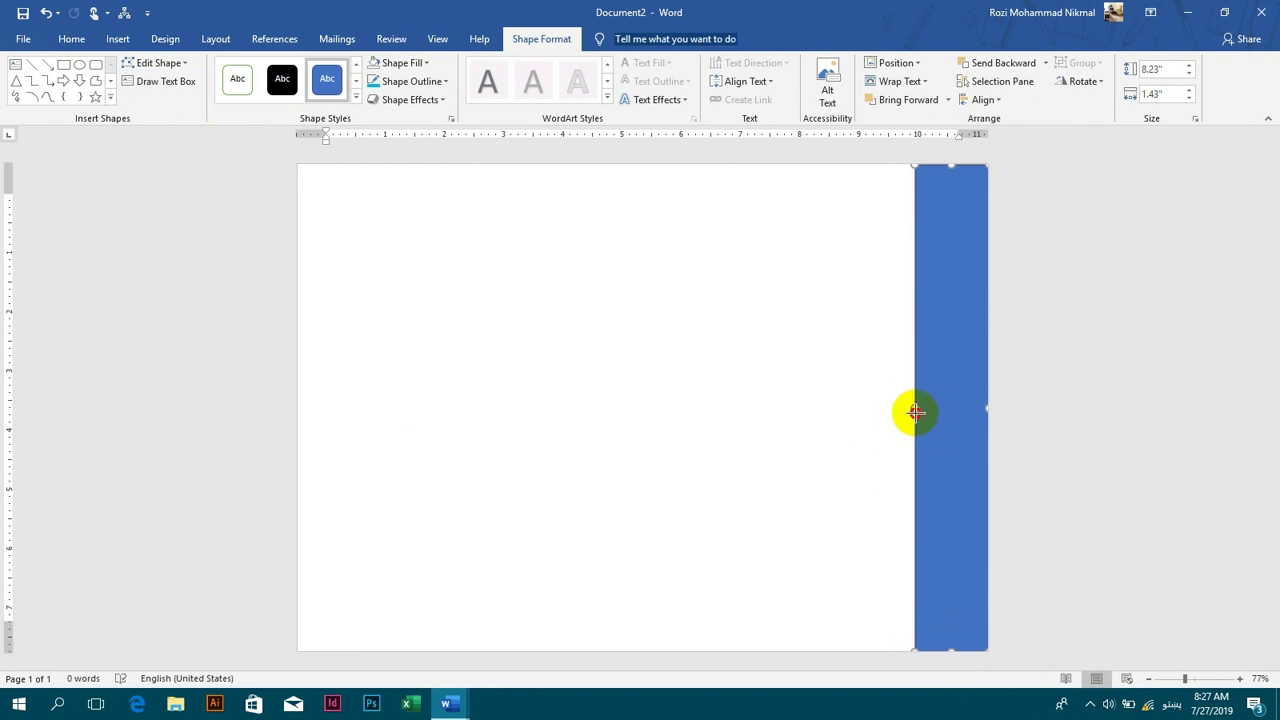
Fill the right bar light green and remove its outline
click(427, 63)
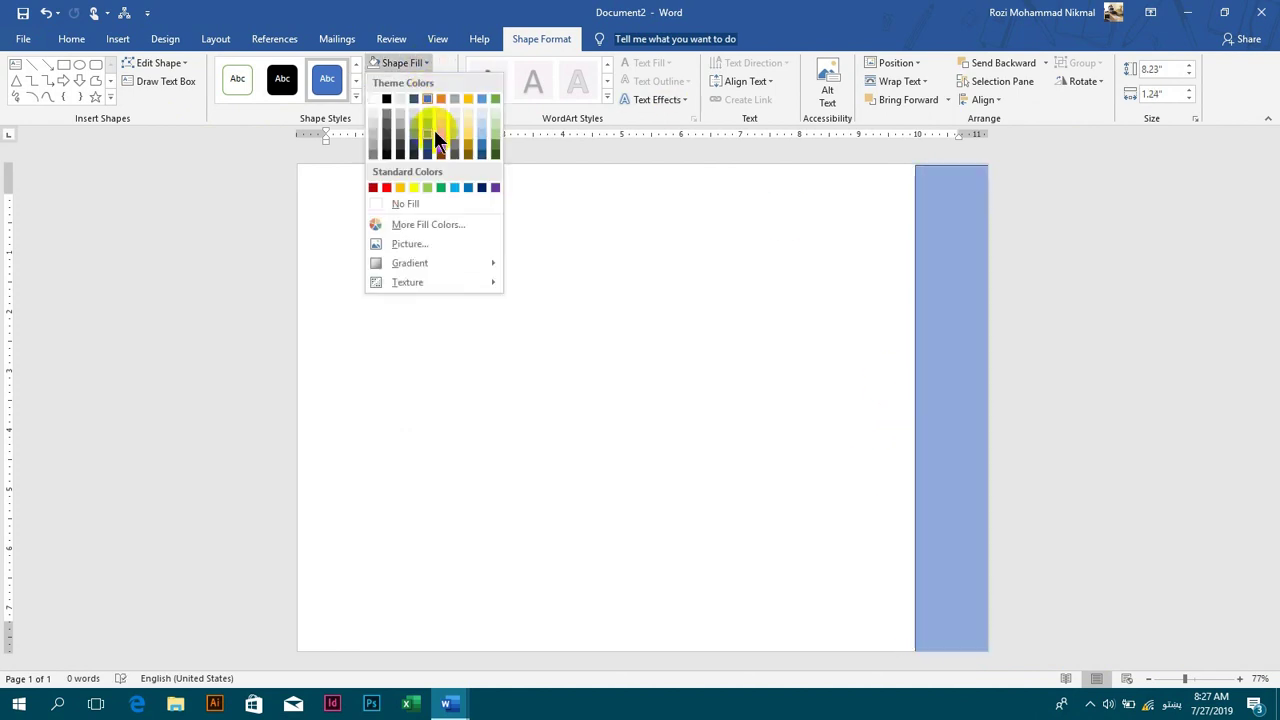
click(496, 125)
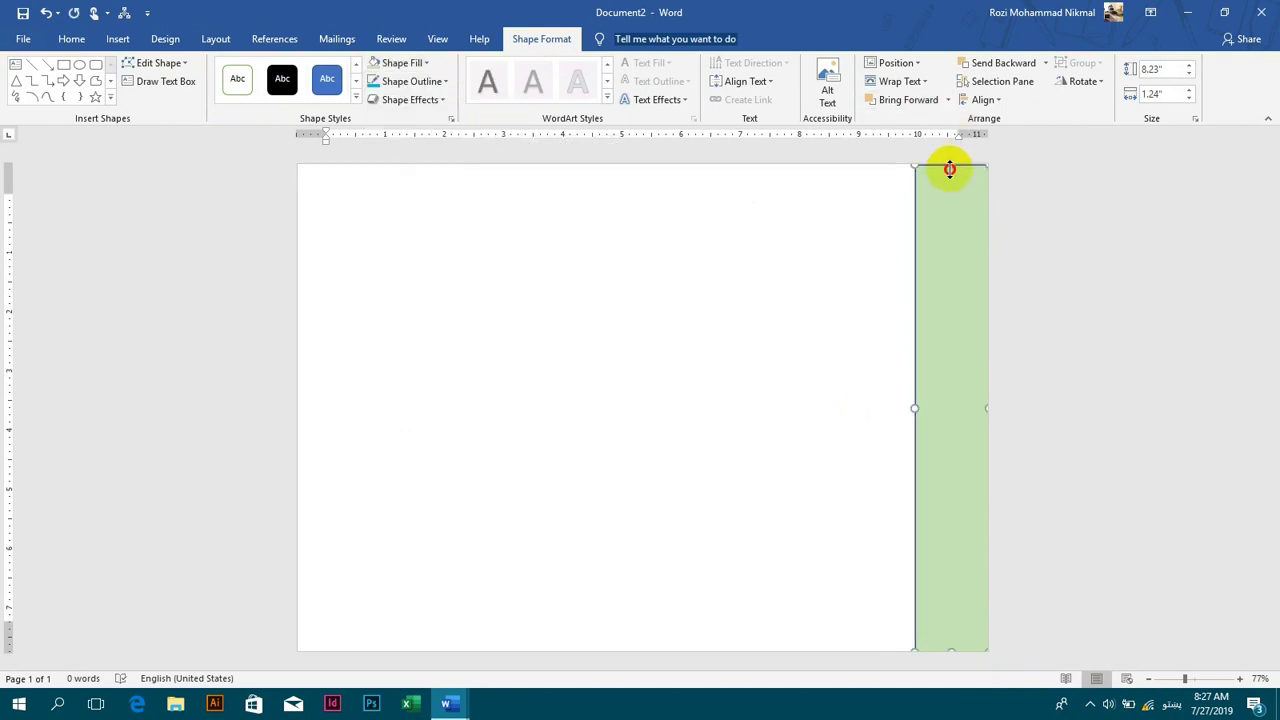
click(440, 86)
click(422, 223)
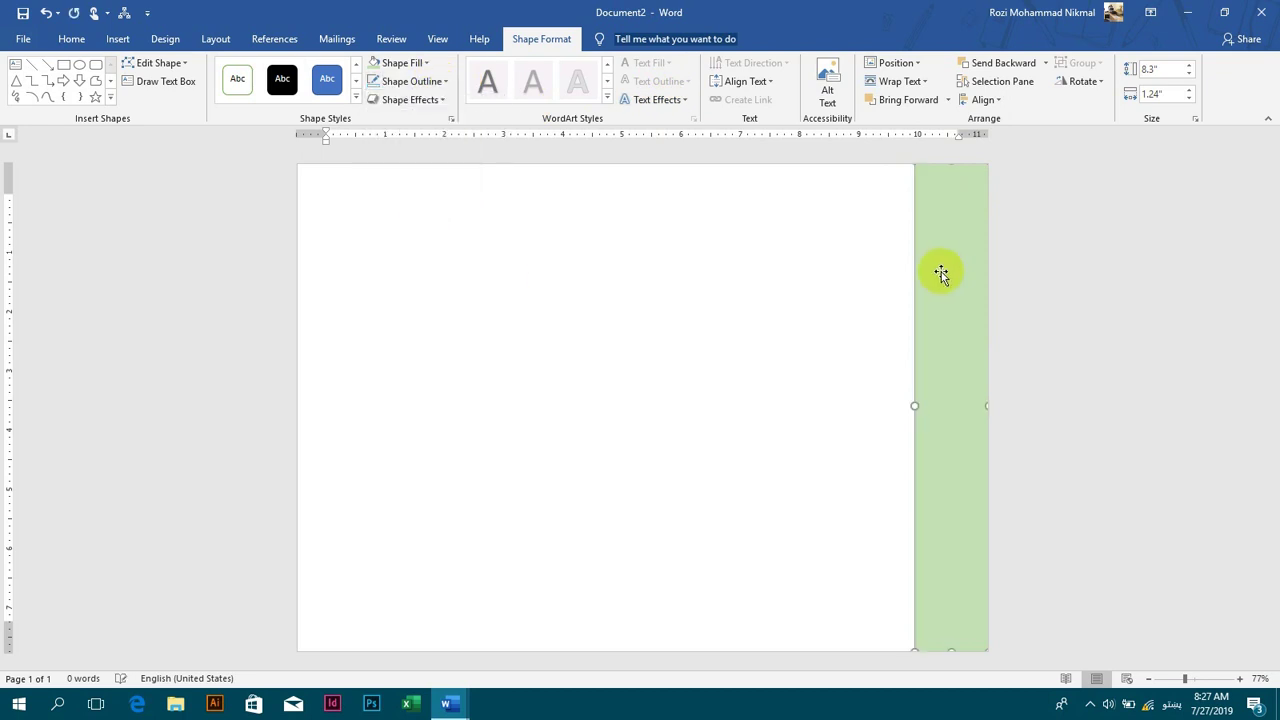
Copy the bar to the left page edge and fill the copy light blue
drag(947, 275, 327, 285)
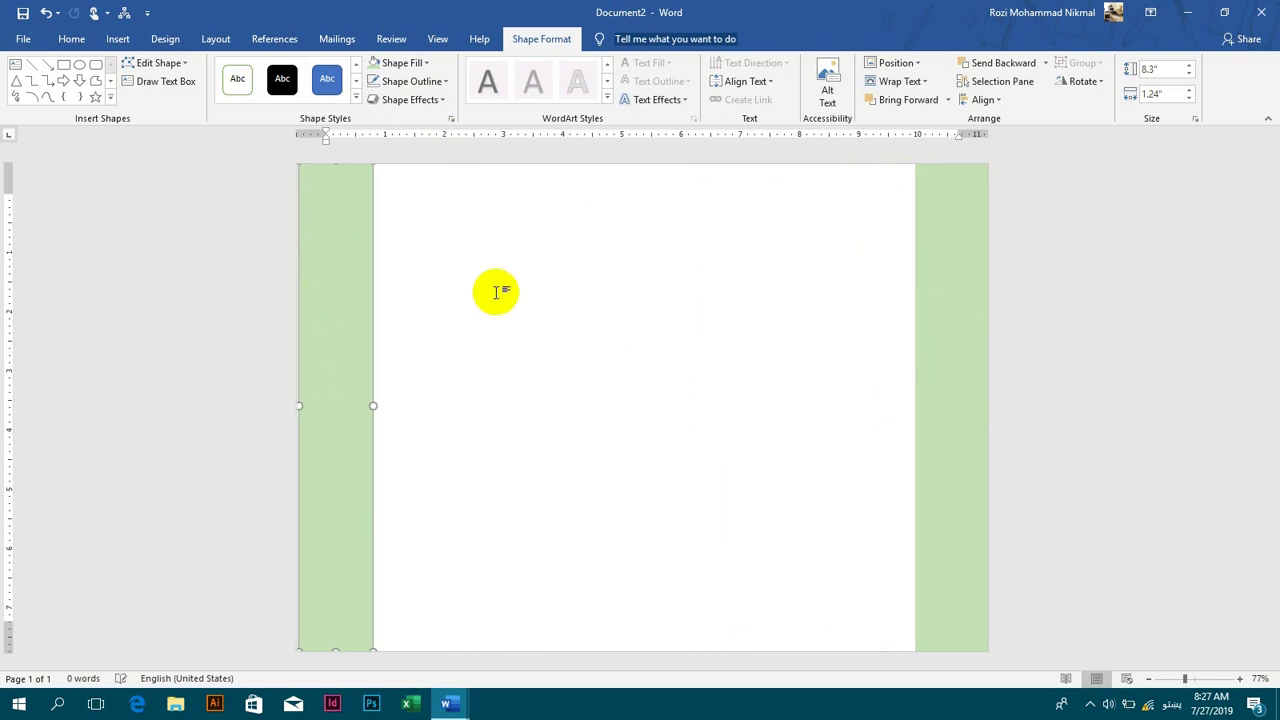
click(423, 63)
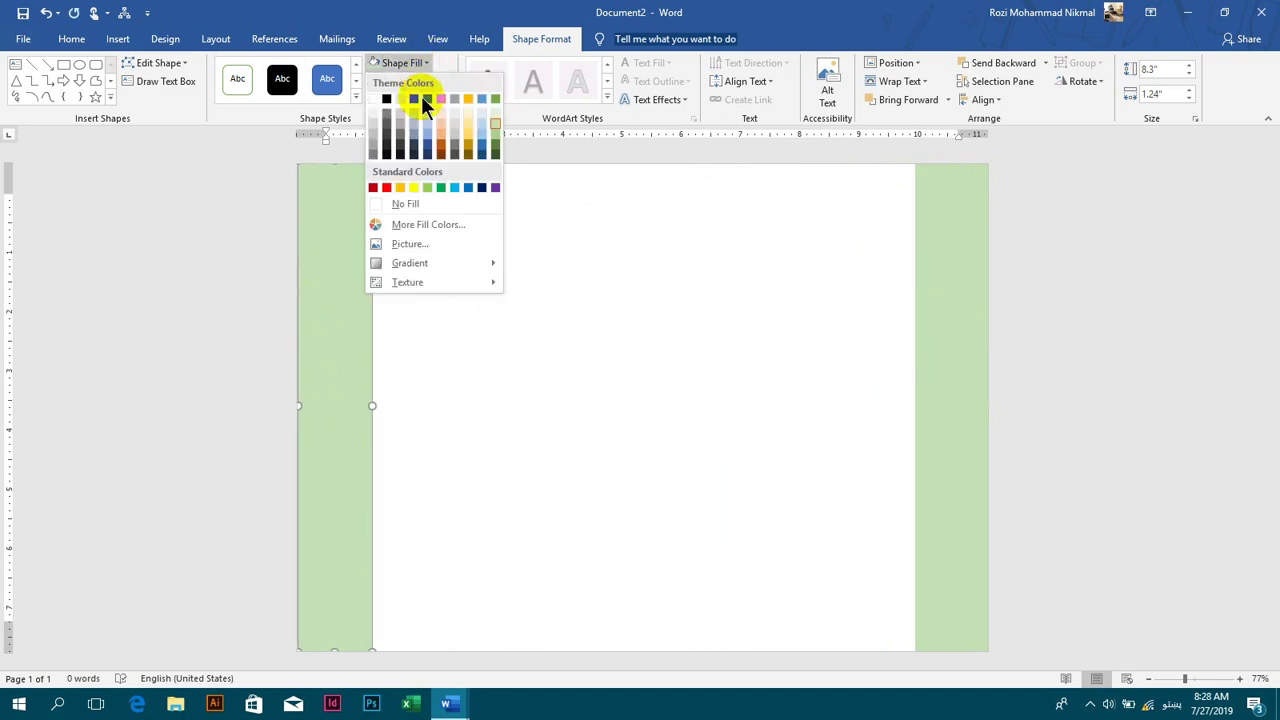
click(485, 143)
click(430, 262)
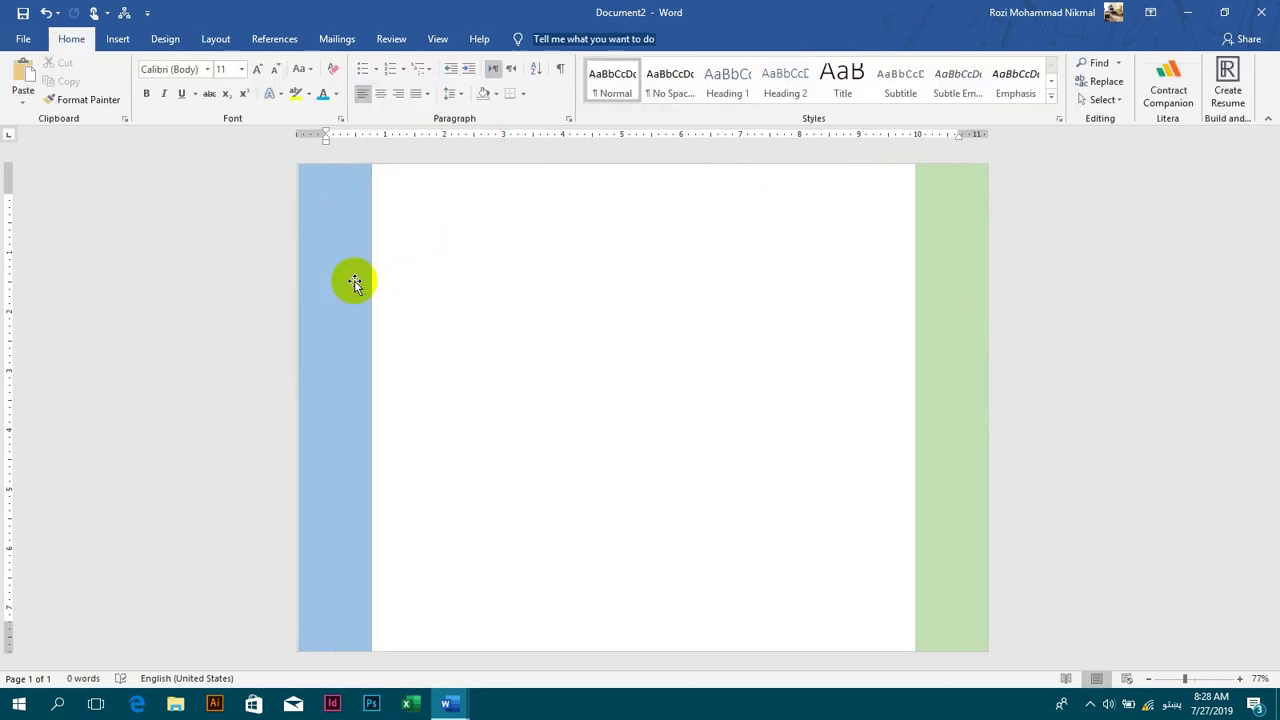
click(353, 283)
click(449, 260)
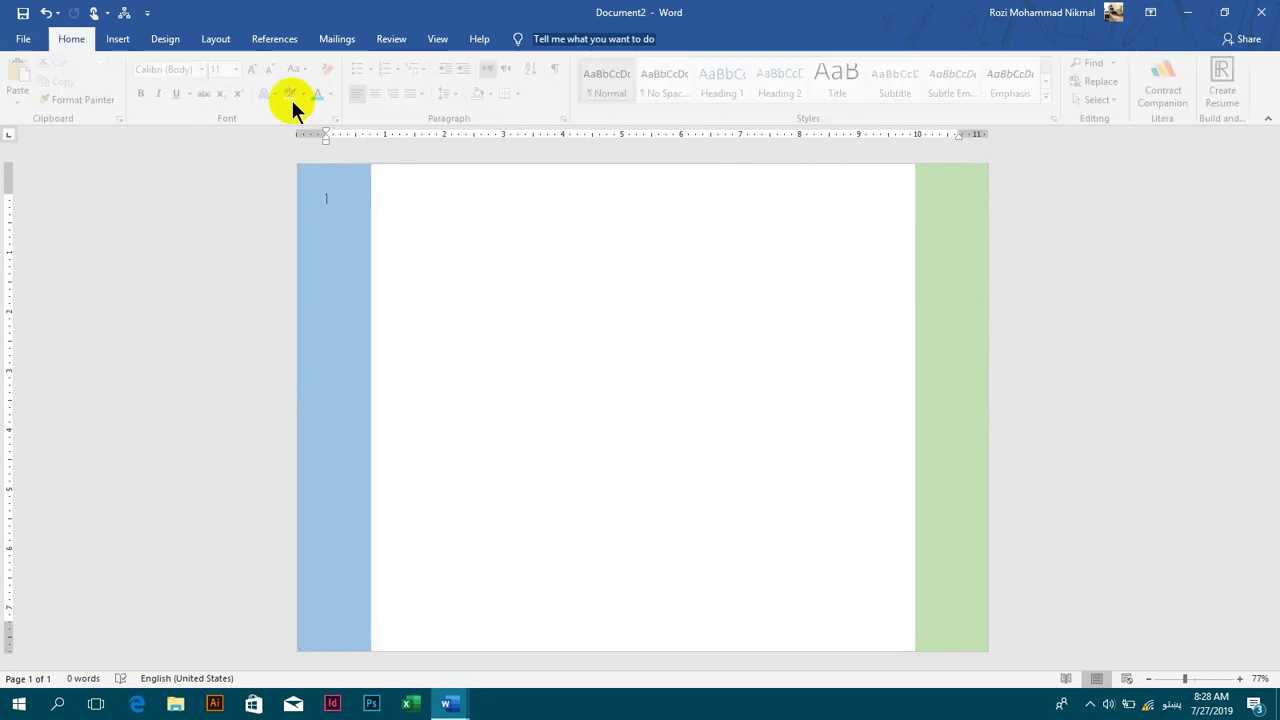
click(117, 40)
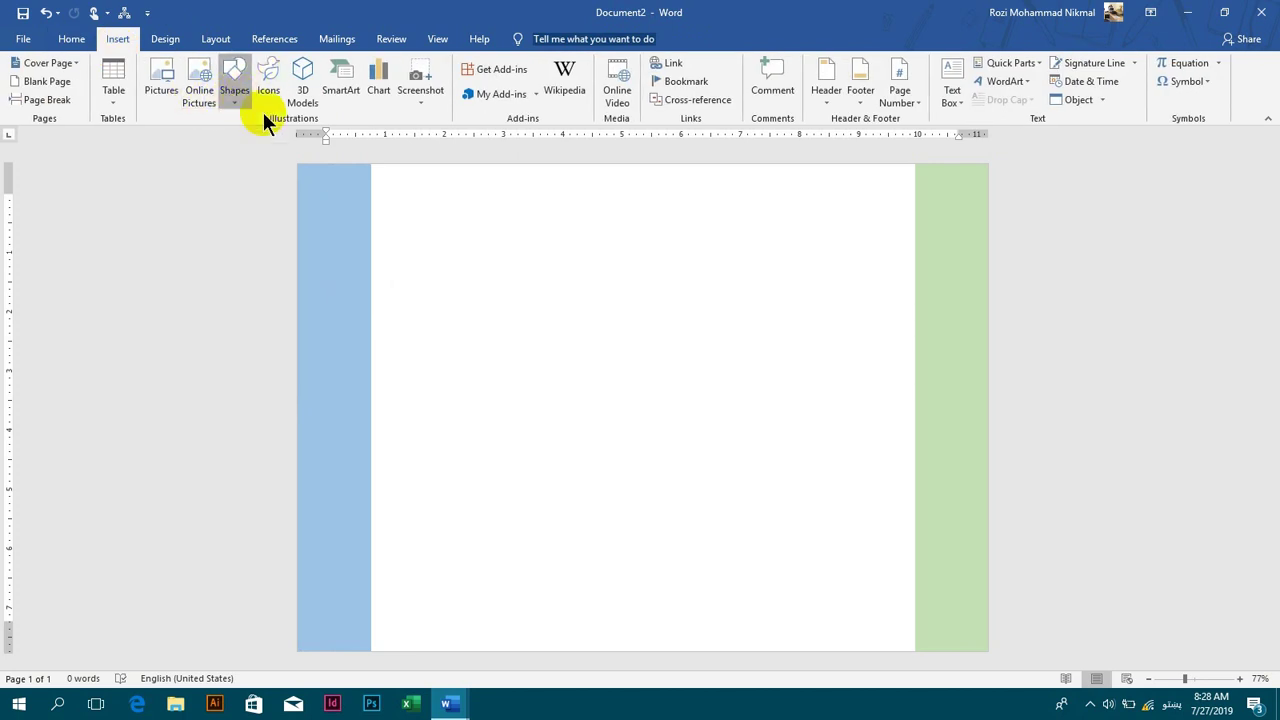
Draw a wide text box across the page top between the bars, with a lighter border and no fill
click(234, 92)
click(229, 134)
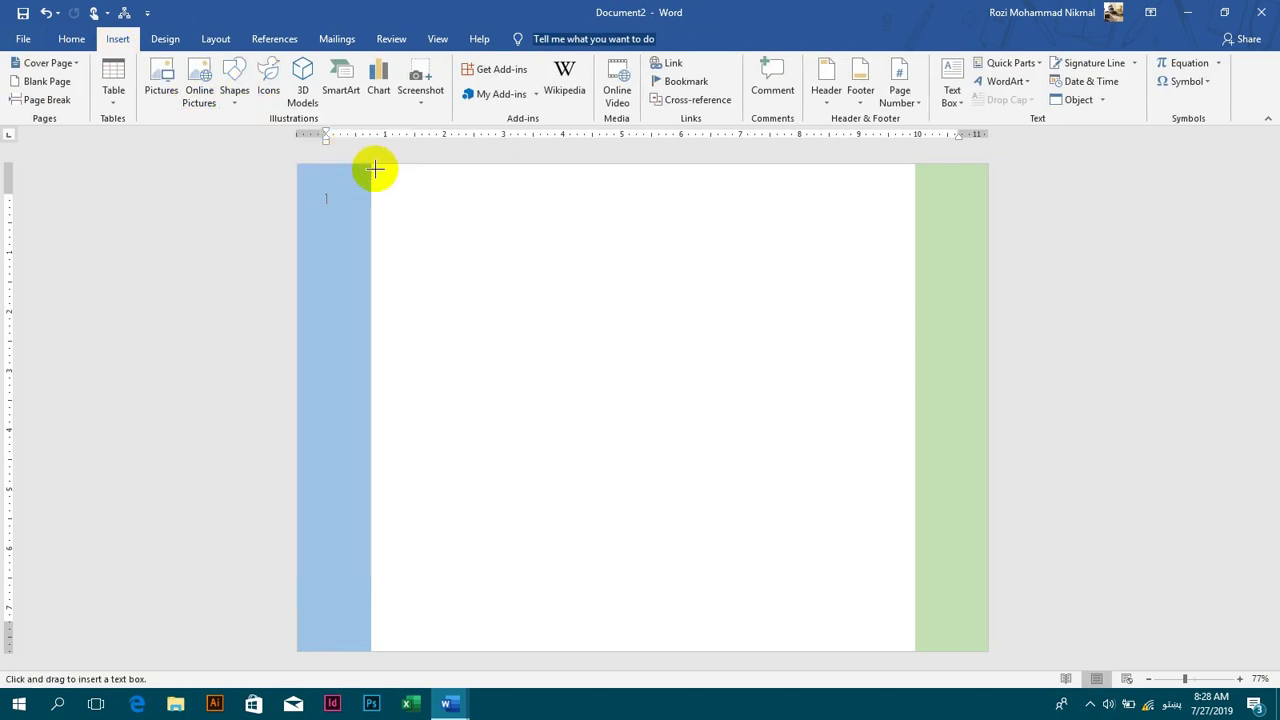
drag(370, 163, 914, 299)
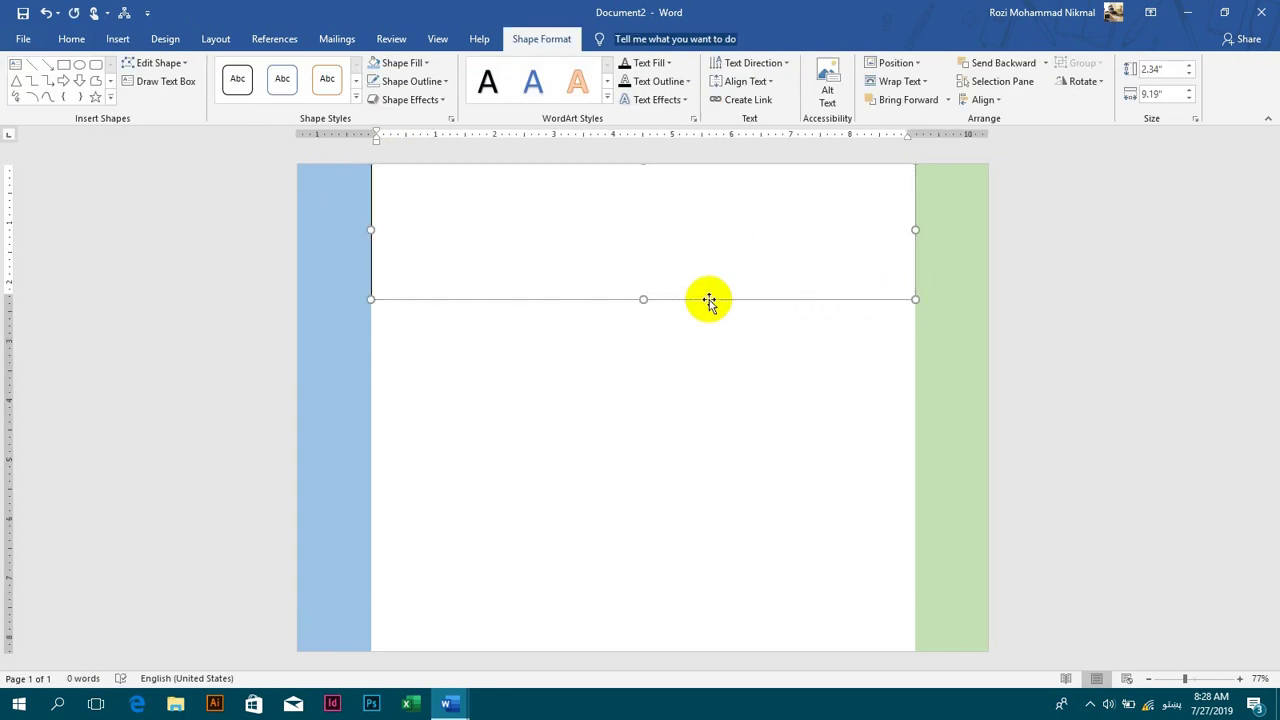
drag(709, 301, 709, 306)
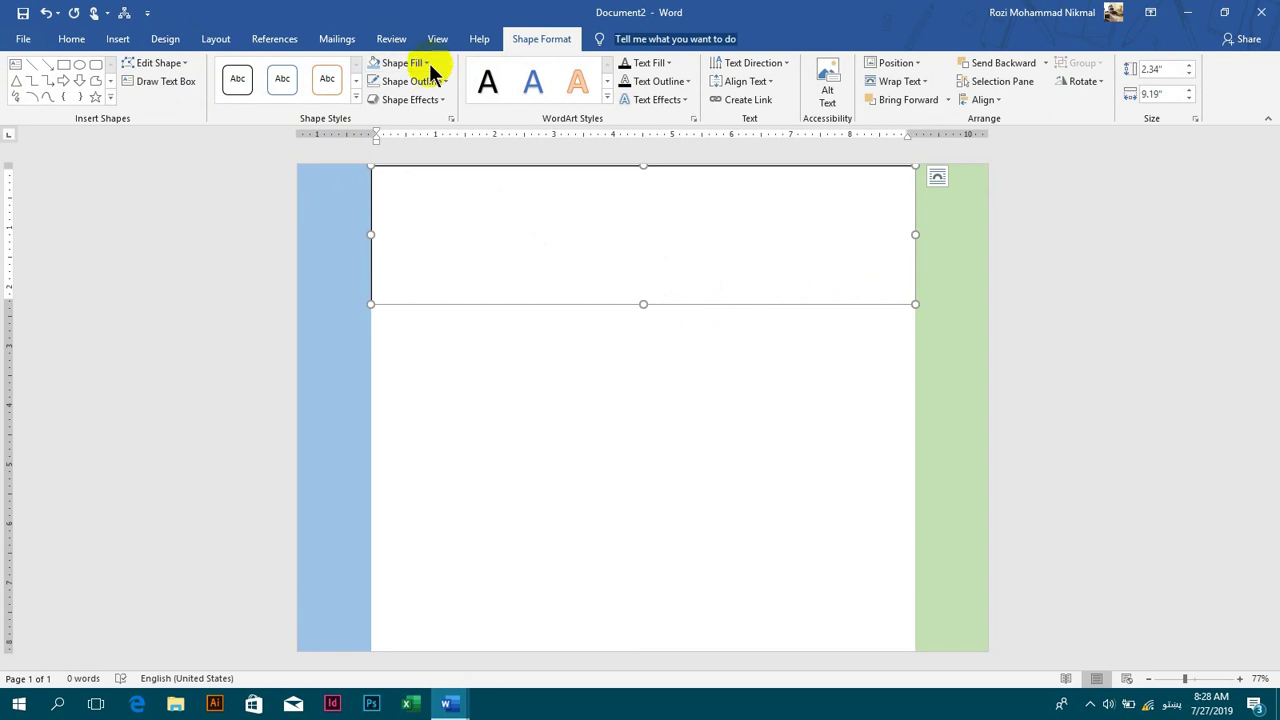
click(430, 81)
click(414, 206)
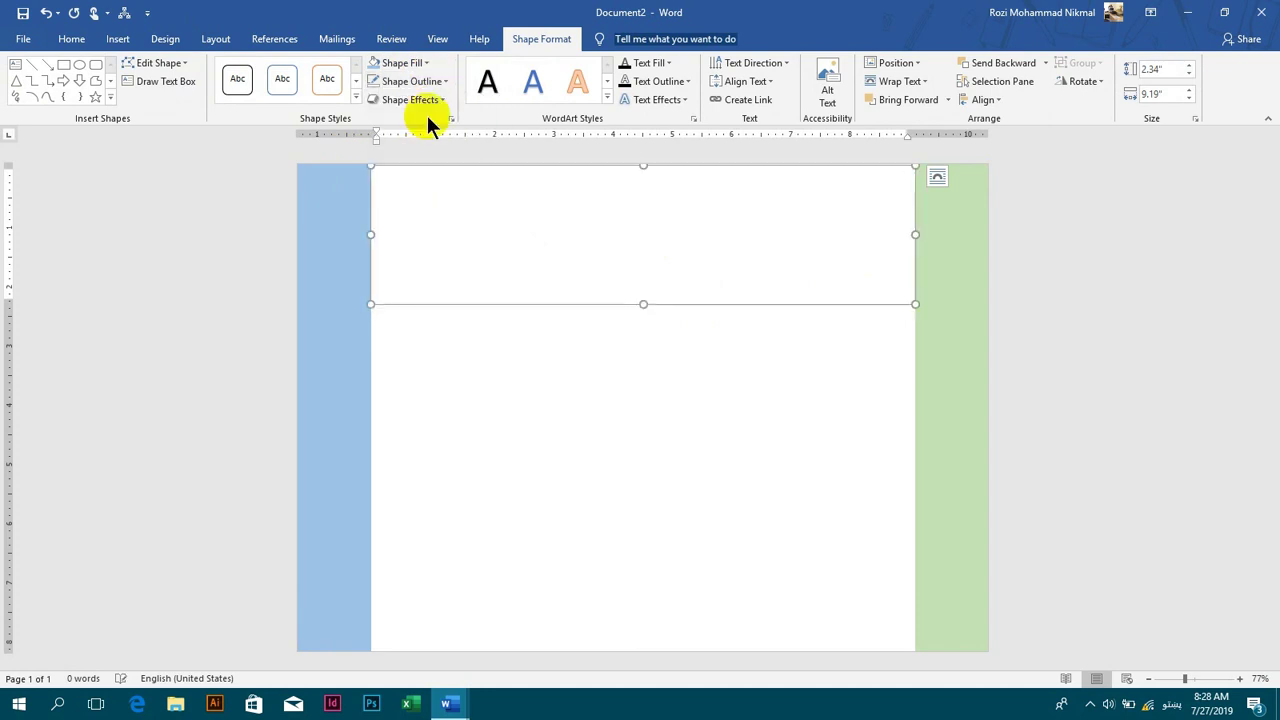
click(427, 63)
click(390, 199)
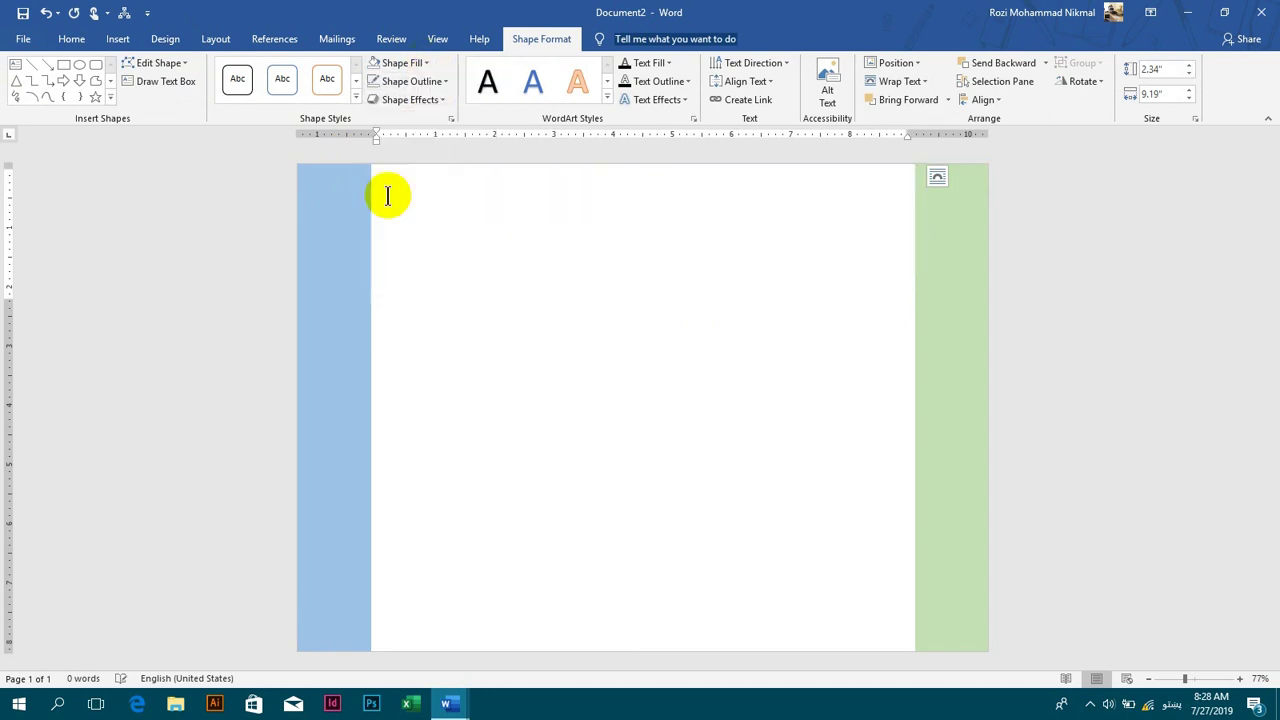
Format the heading right-to-left in Bahij Titr 26 pt with no space after lines
click(58, 44)
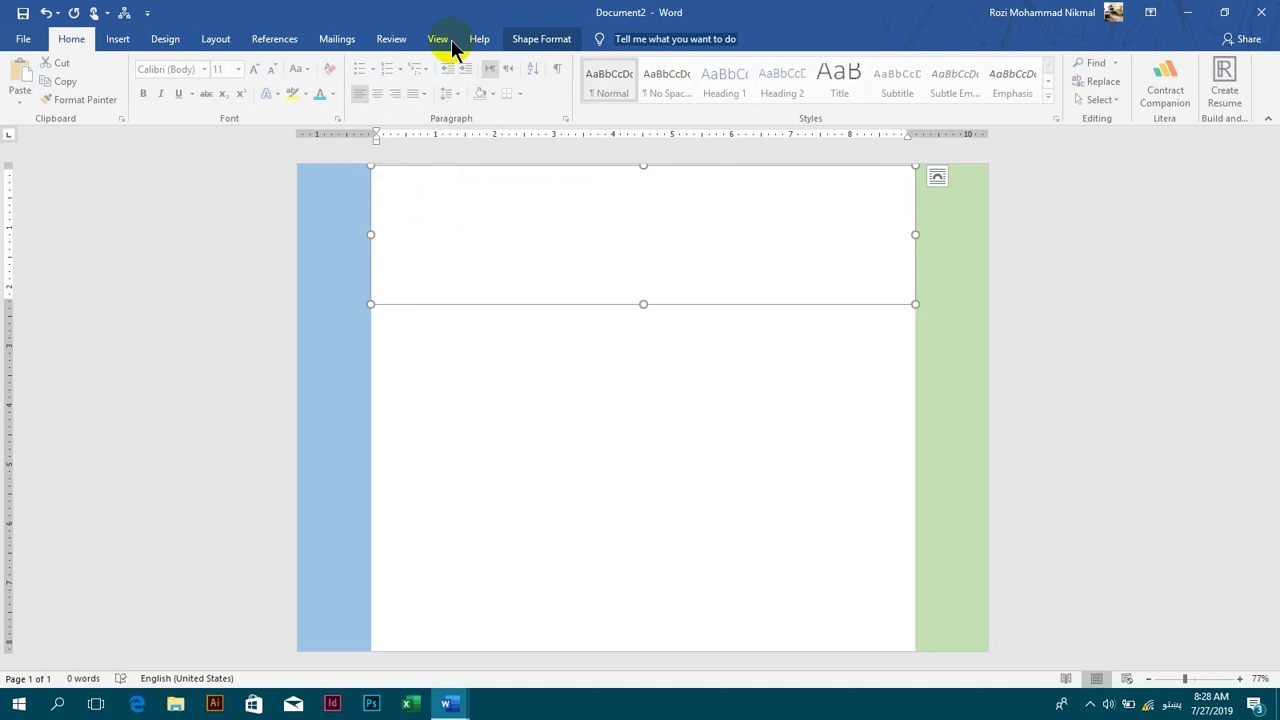
click(510, 72)
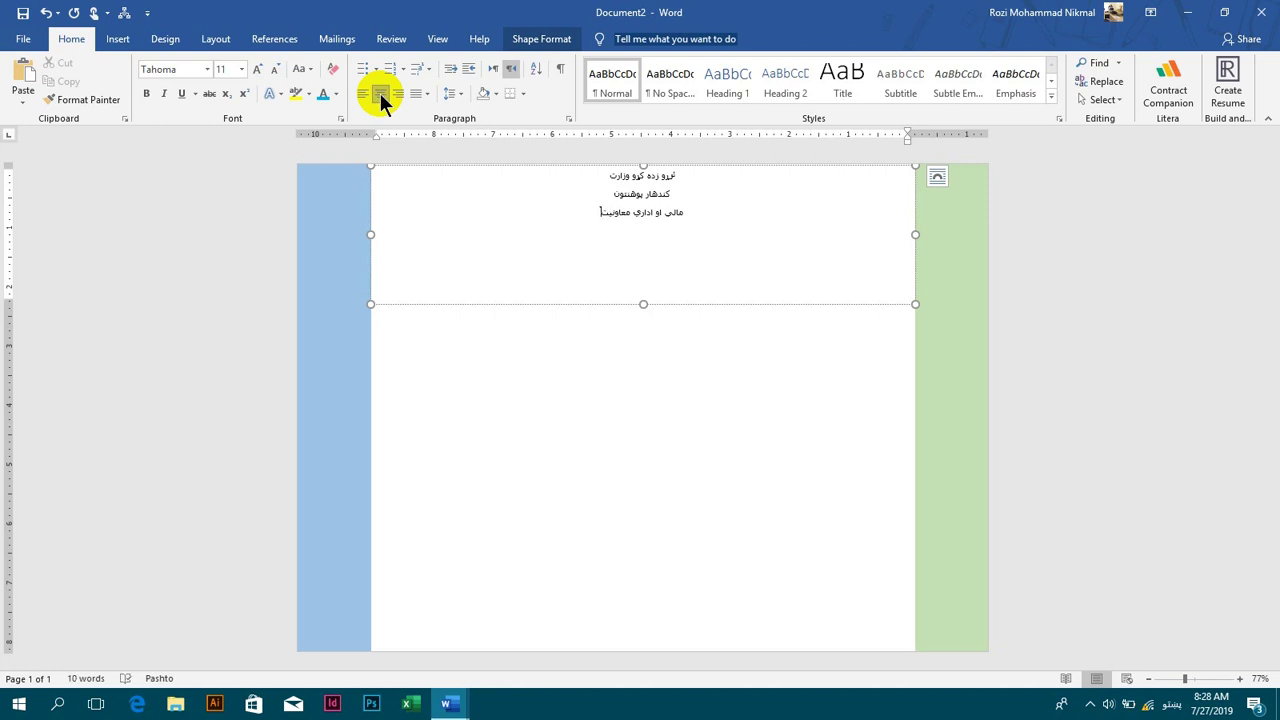
key(ctrl+a)
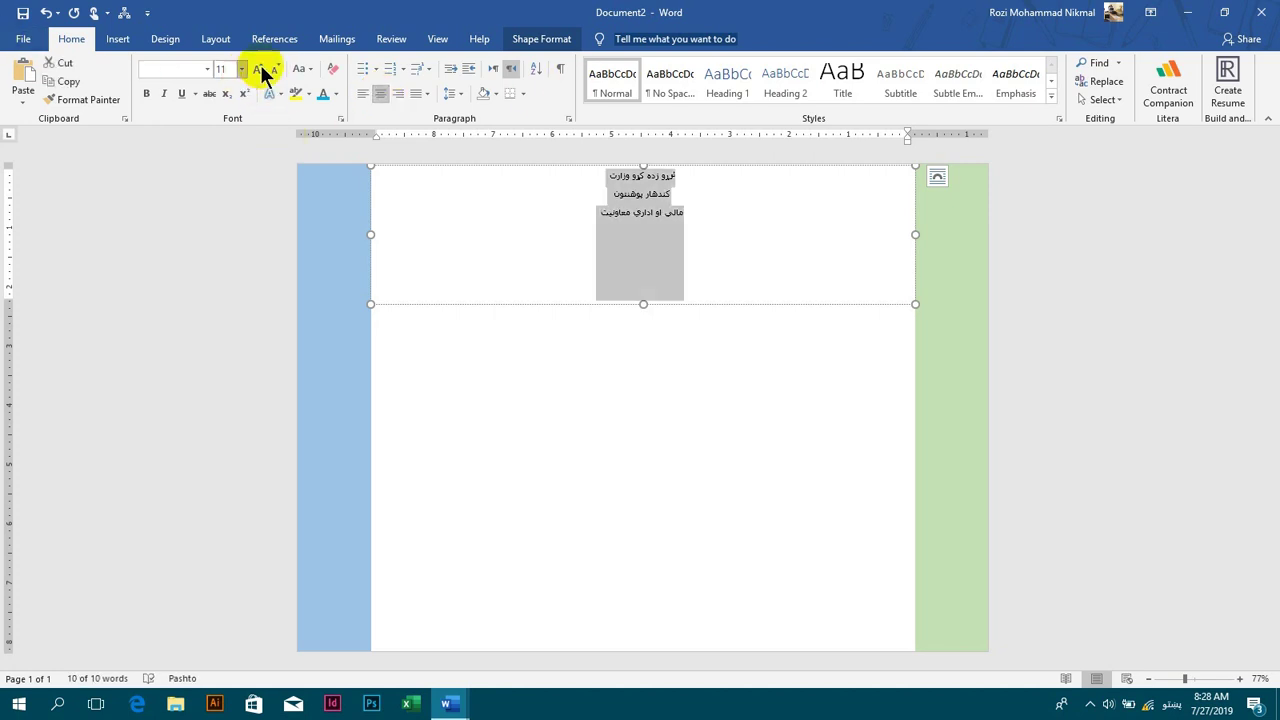
click(260, 69)
click(260, 69)
click(260, 69)
click(260, 69)
click(260, 69)
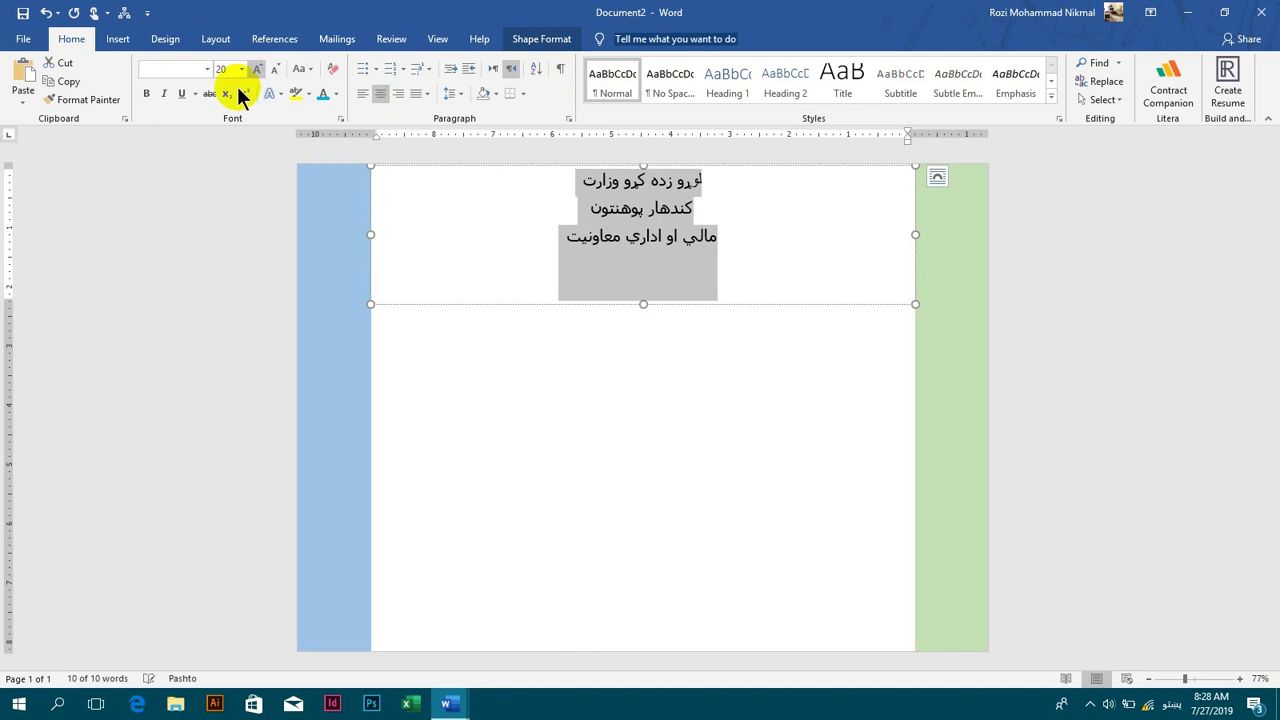
click(207, 69)
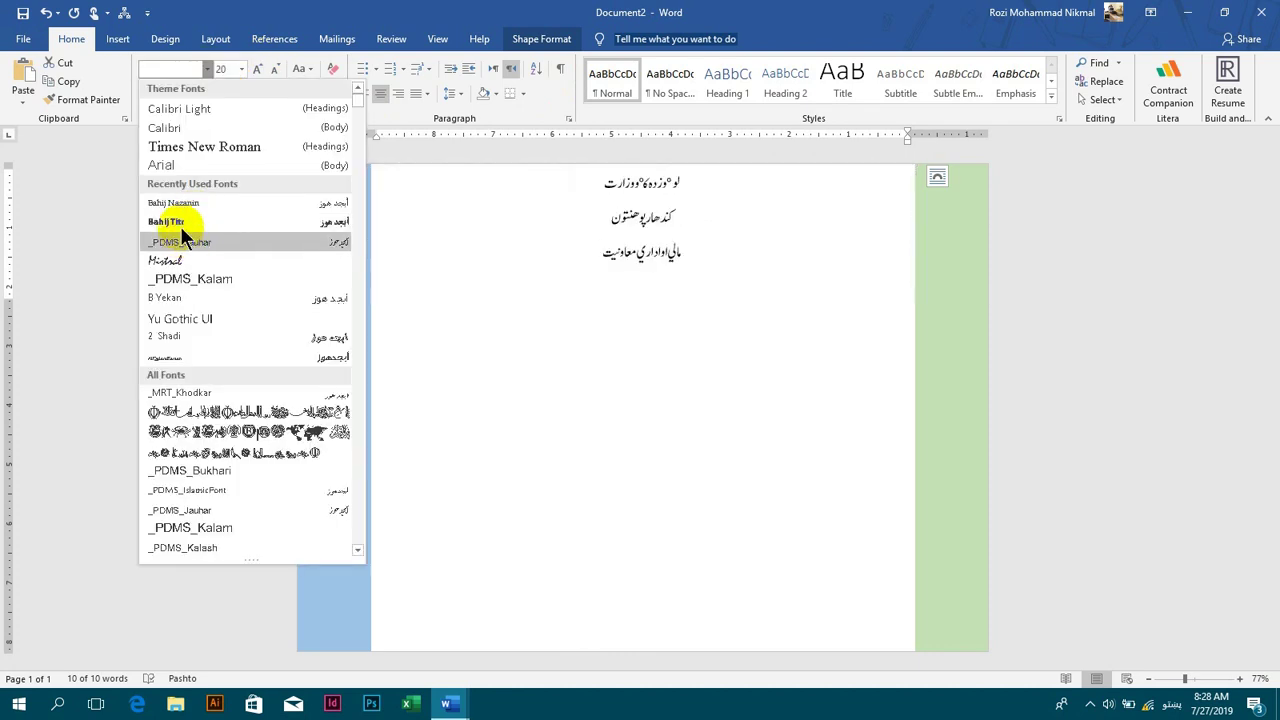
click(190, 220)
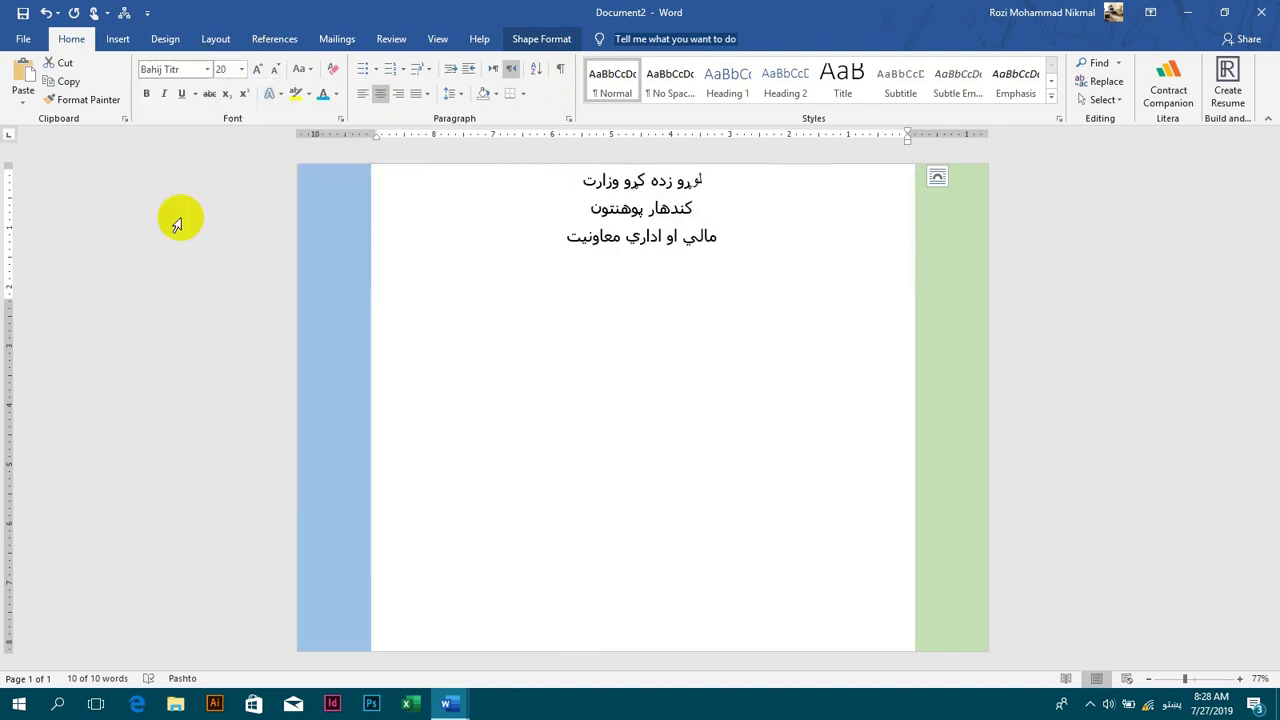
click(255, 71)
click(255, 71)
click(463, 92)
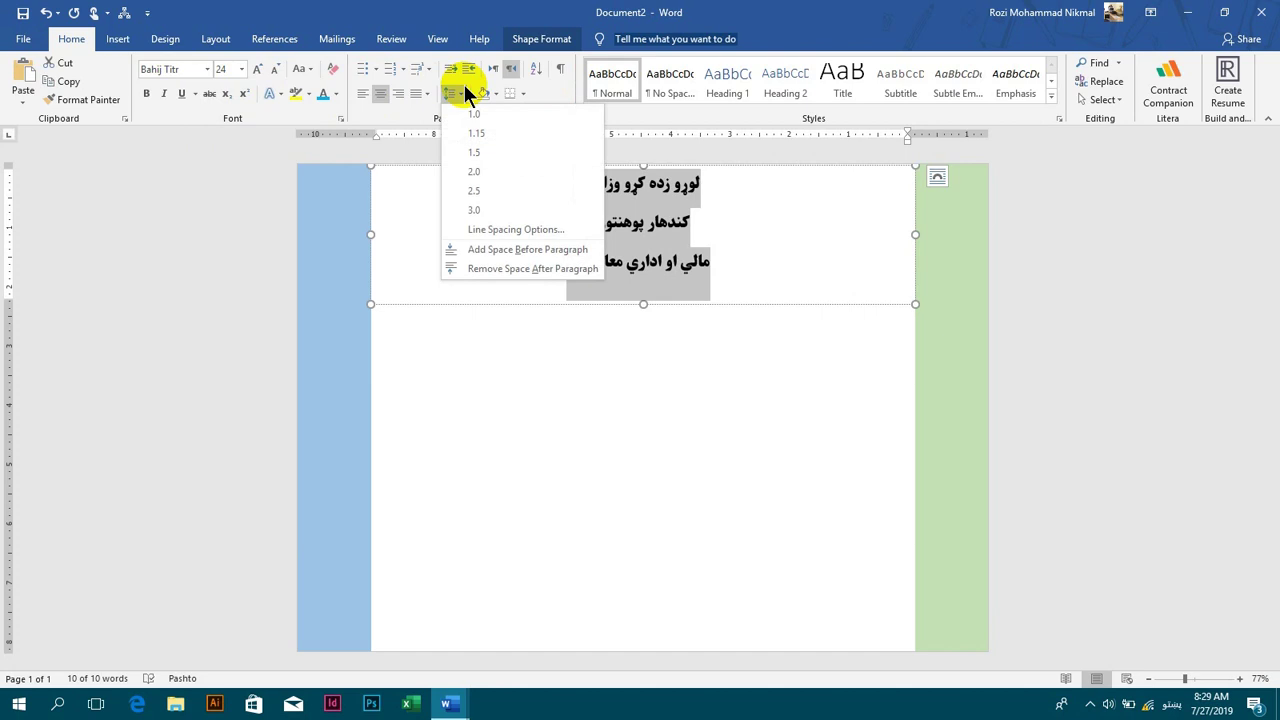
click(506, 269)
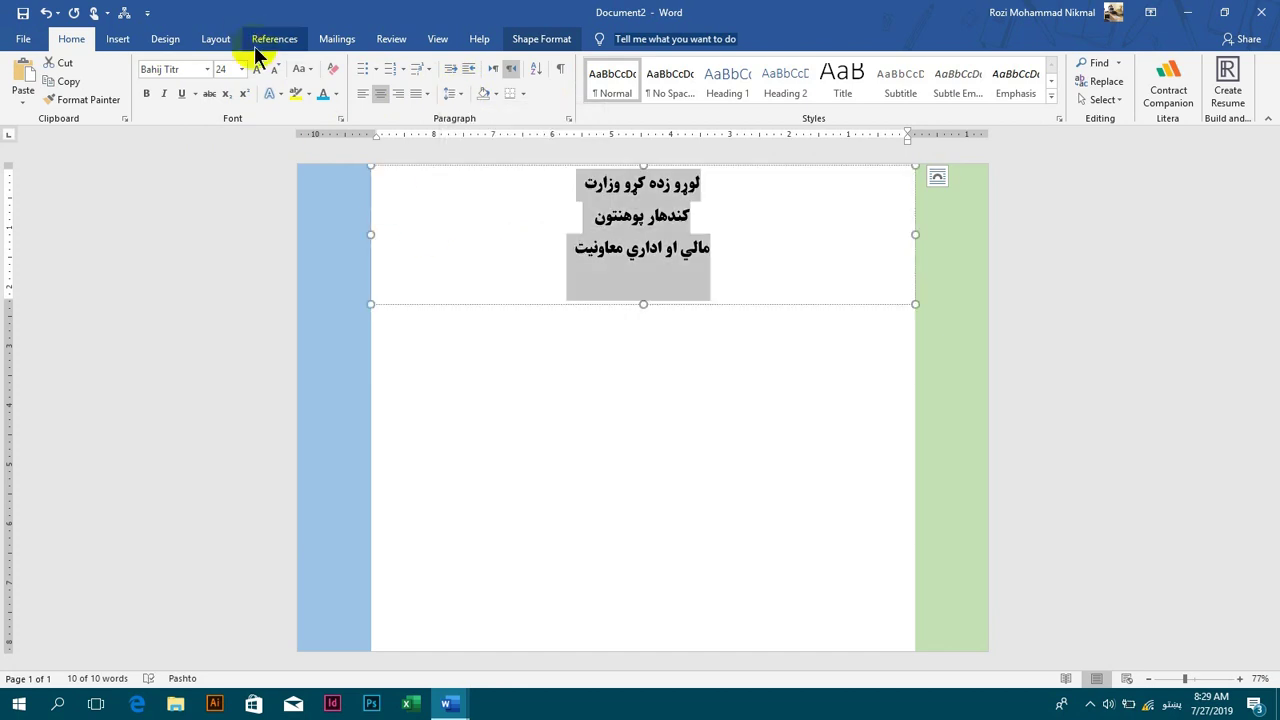
click(258, 63)
Reduce the size of the first word 'لوړو' slightly and select the heading text box
click(808, 250)
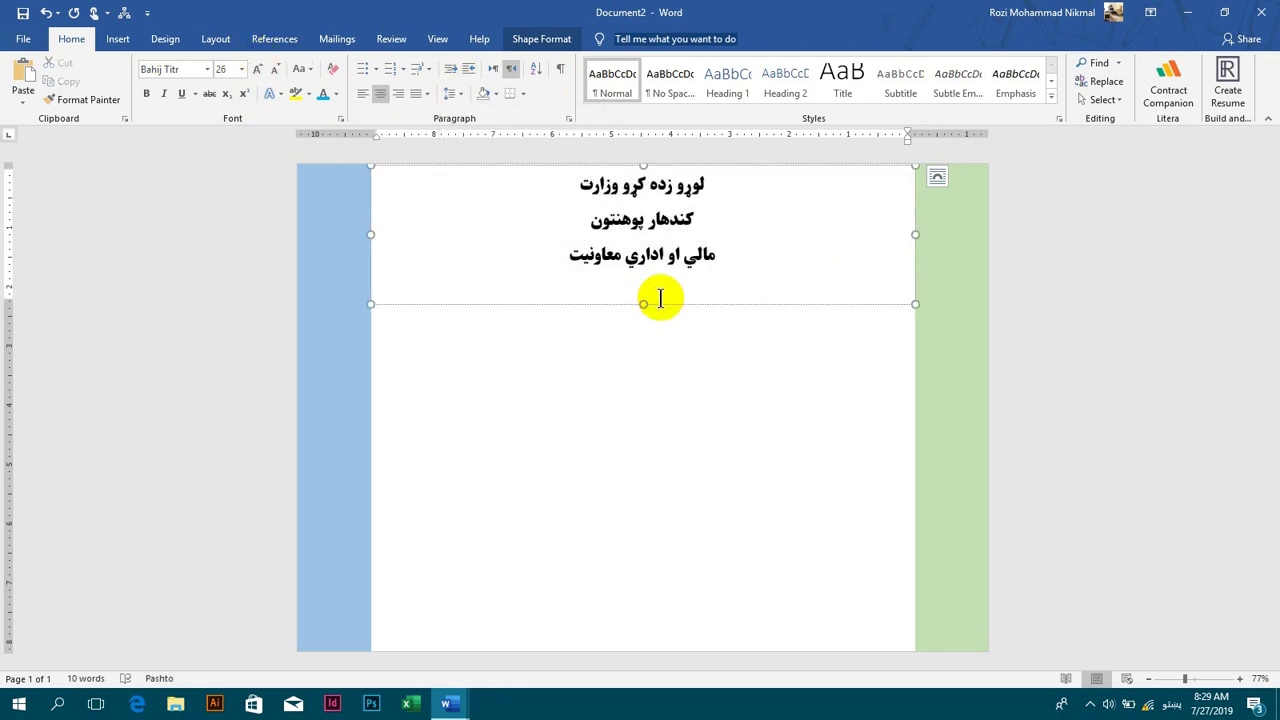
click(706, 185)
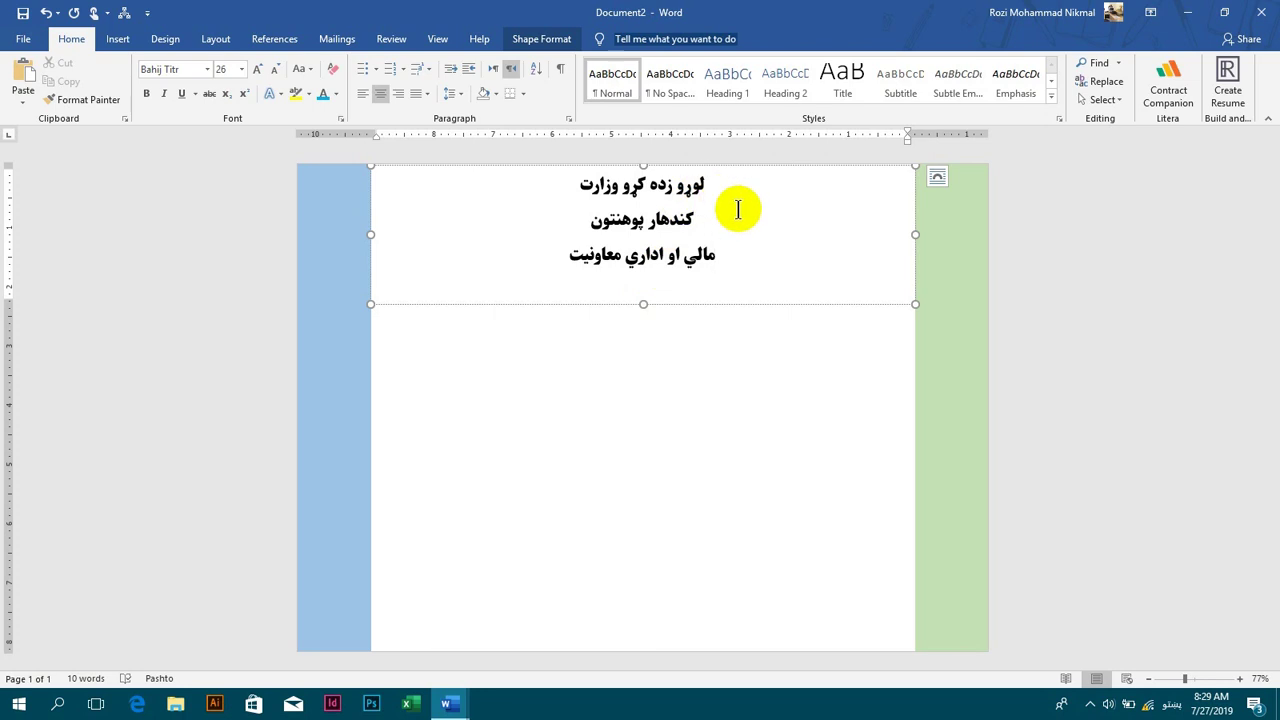
key(Return)
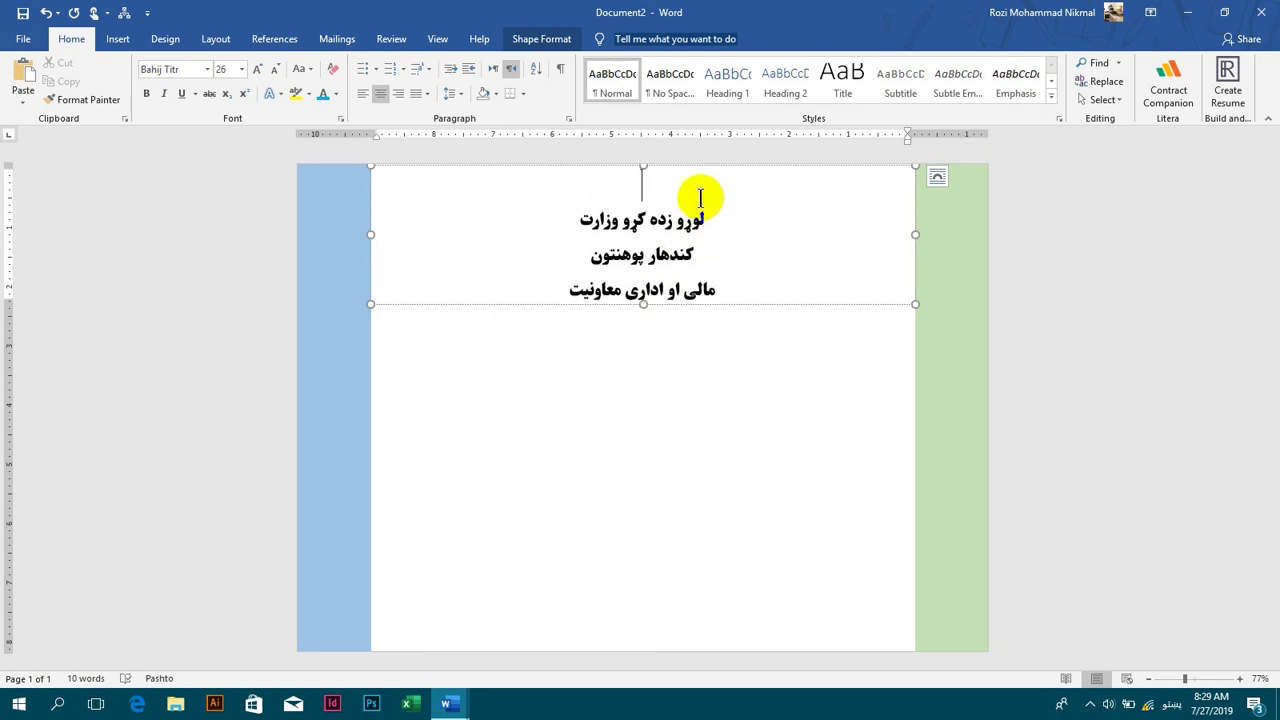
key(Delete)
double_click(700, 197)
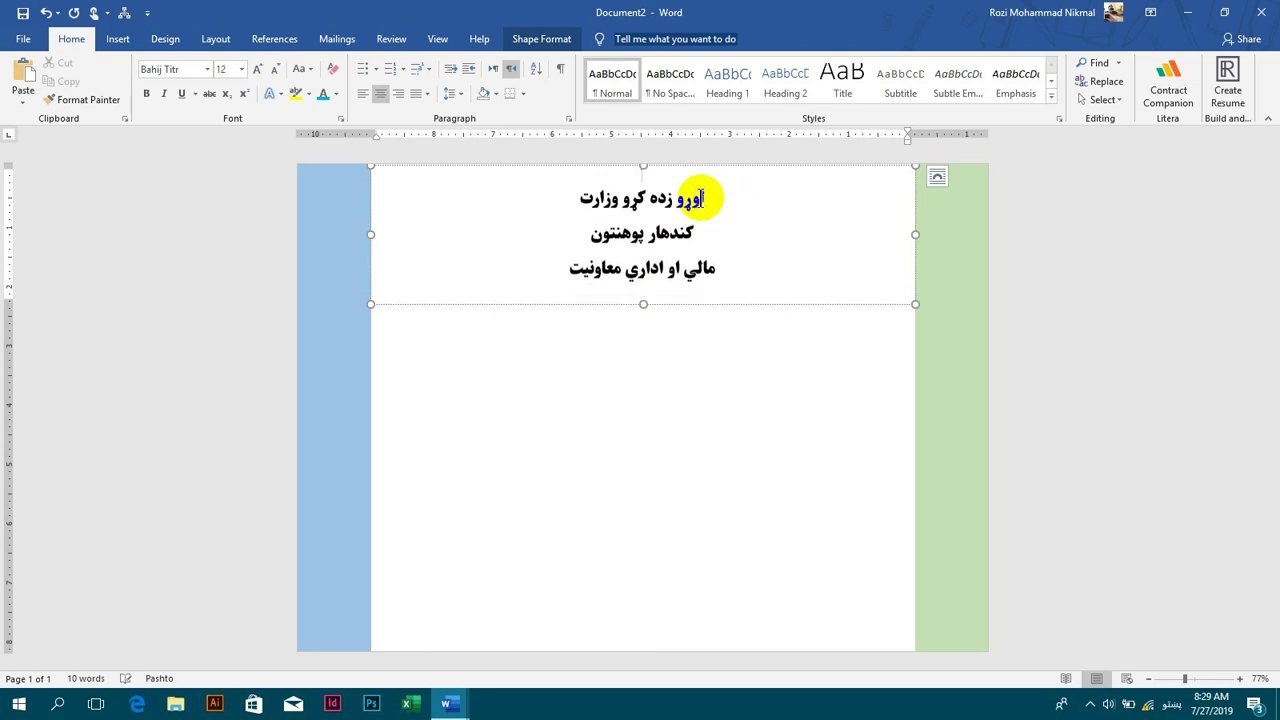
key(ctrl+bracketleft)
key(ctrl+bracketleft)
key(ctrl+bracketleft)
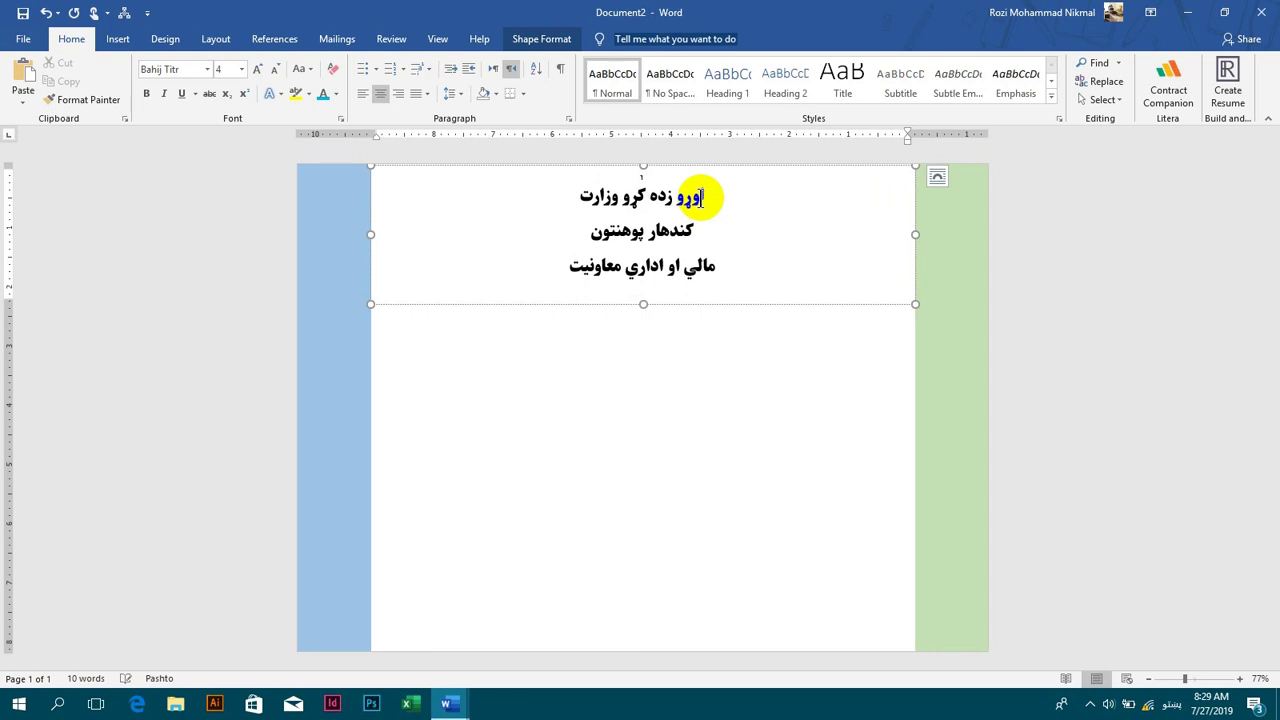
double_click(811, 357)
double_click(720, 270)
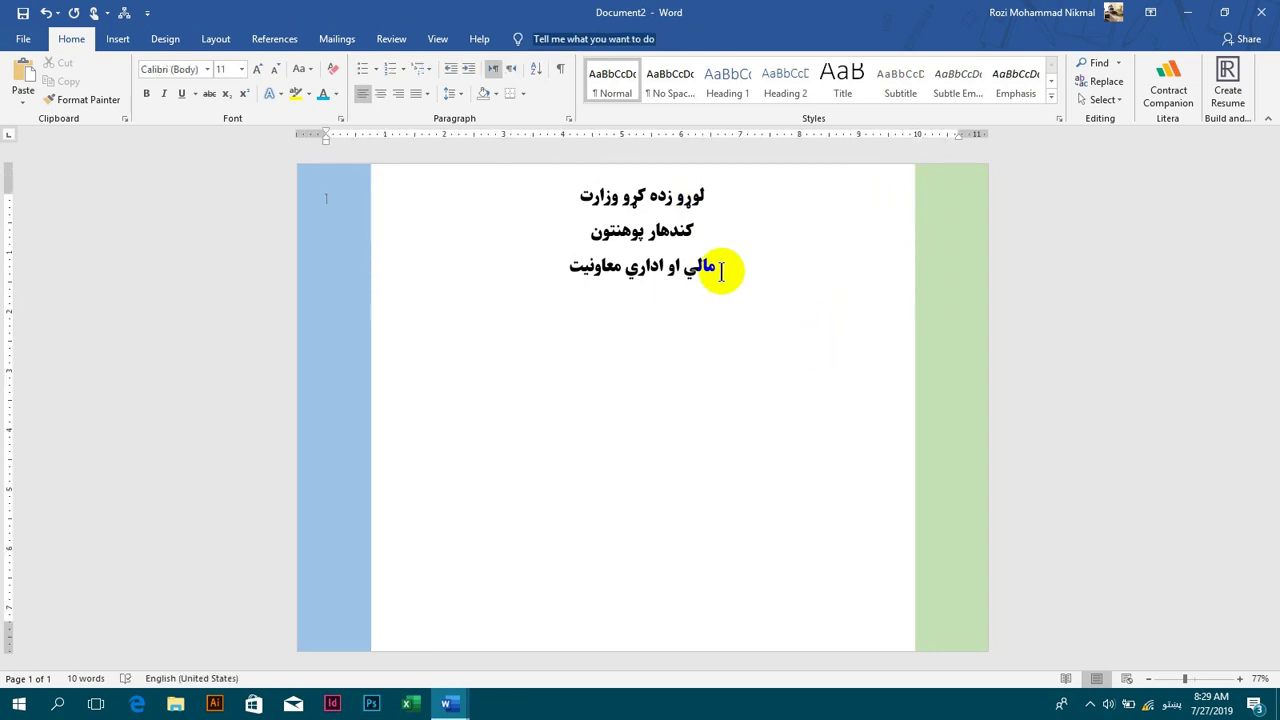
click(717, 217)
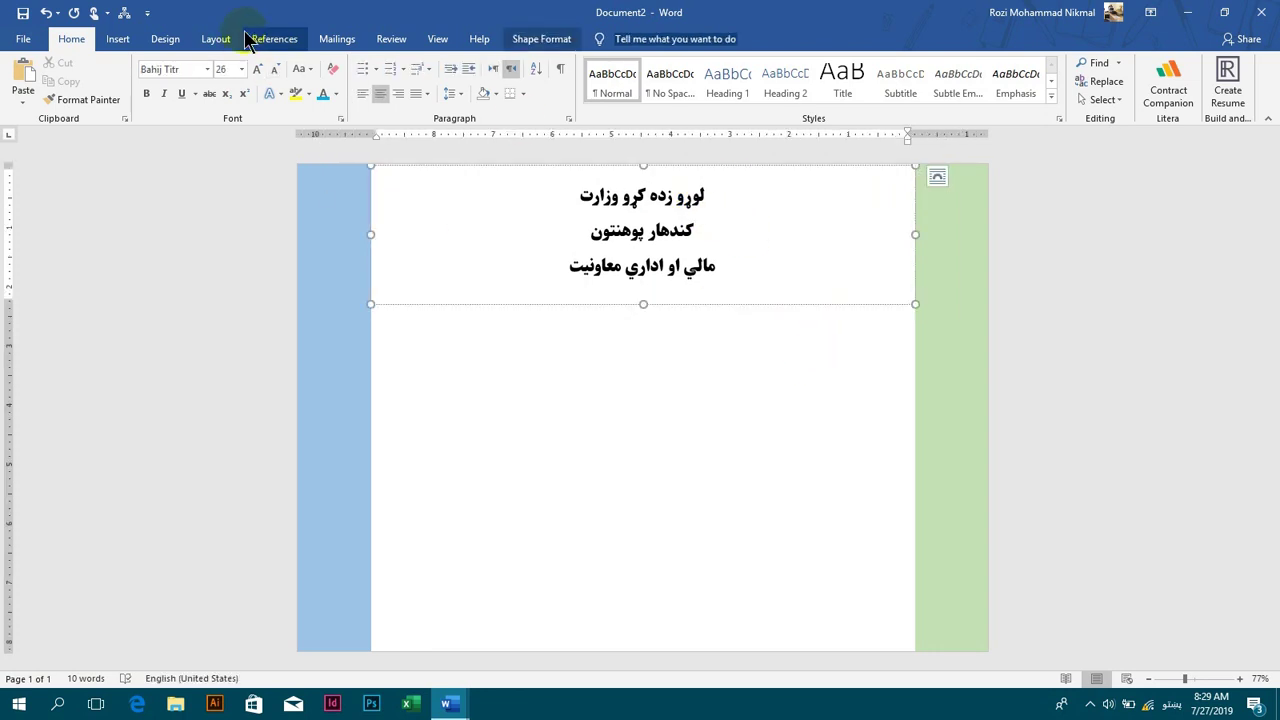
Insert the university logo in front of text at the top left, resized to 1.78 inches
click(115, 40)
click(155, 78)
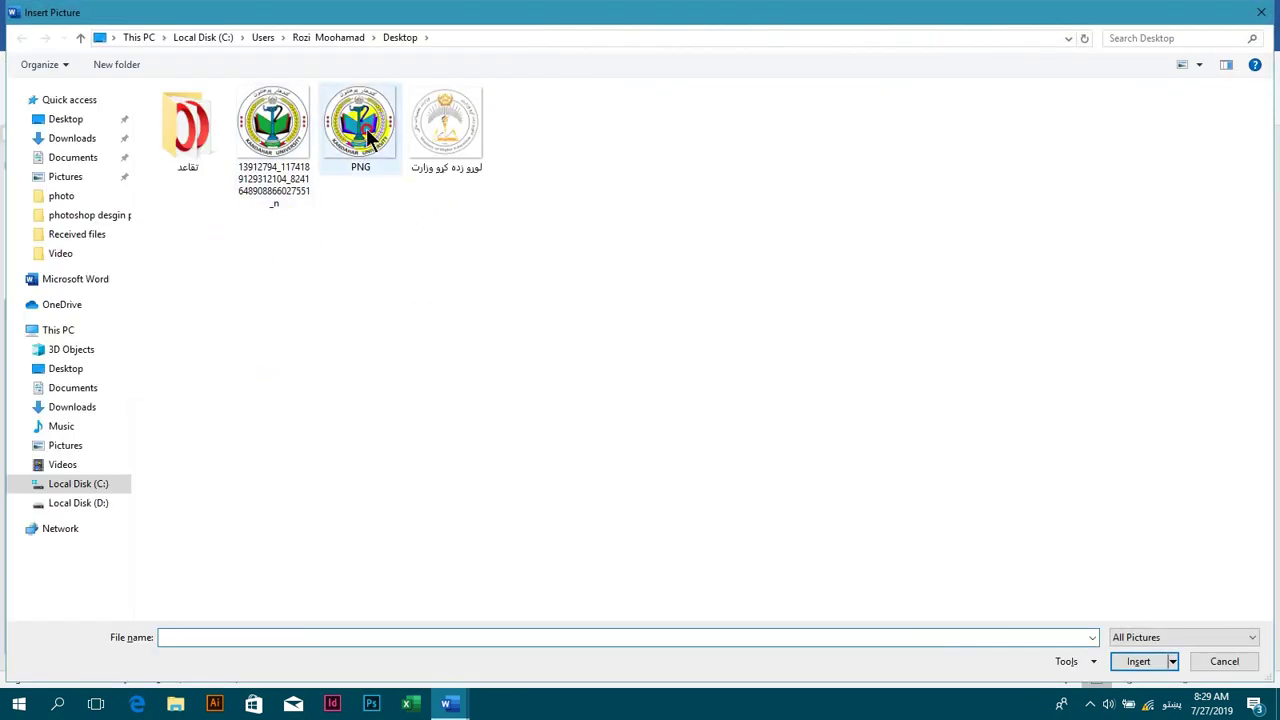
double_click(360, 128)
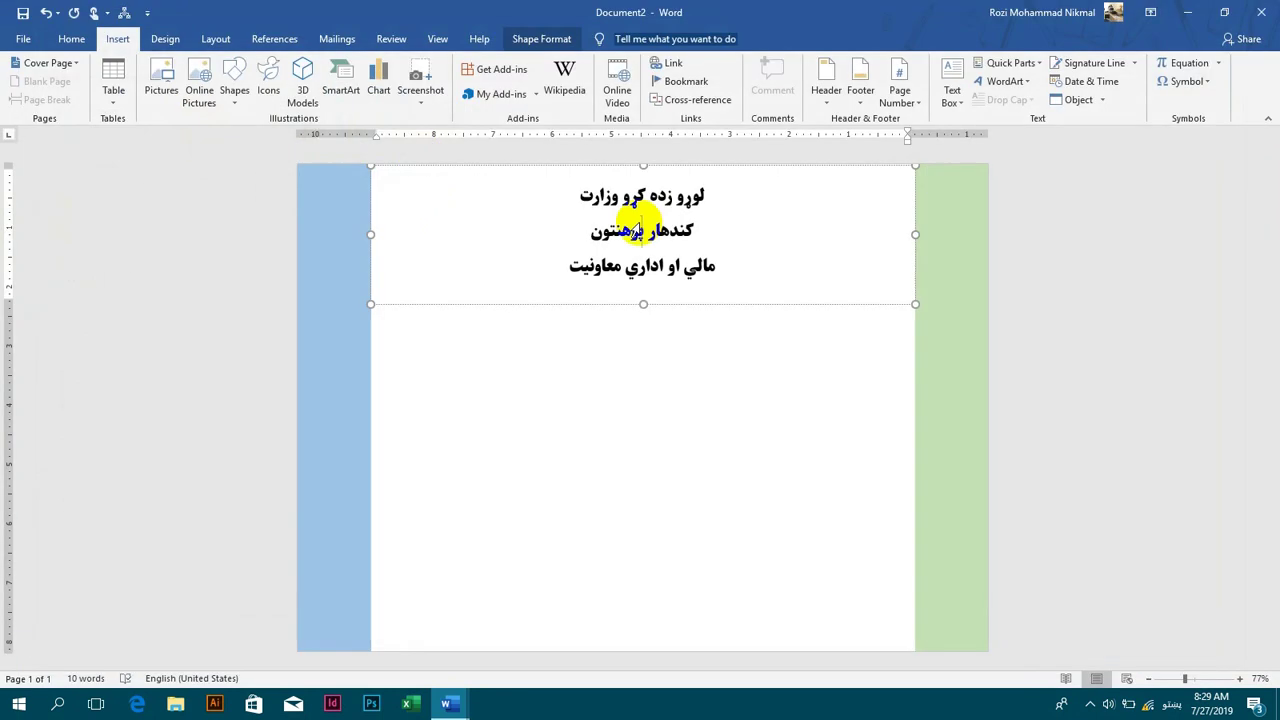
drag(629, 254, 332, 246)
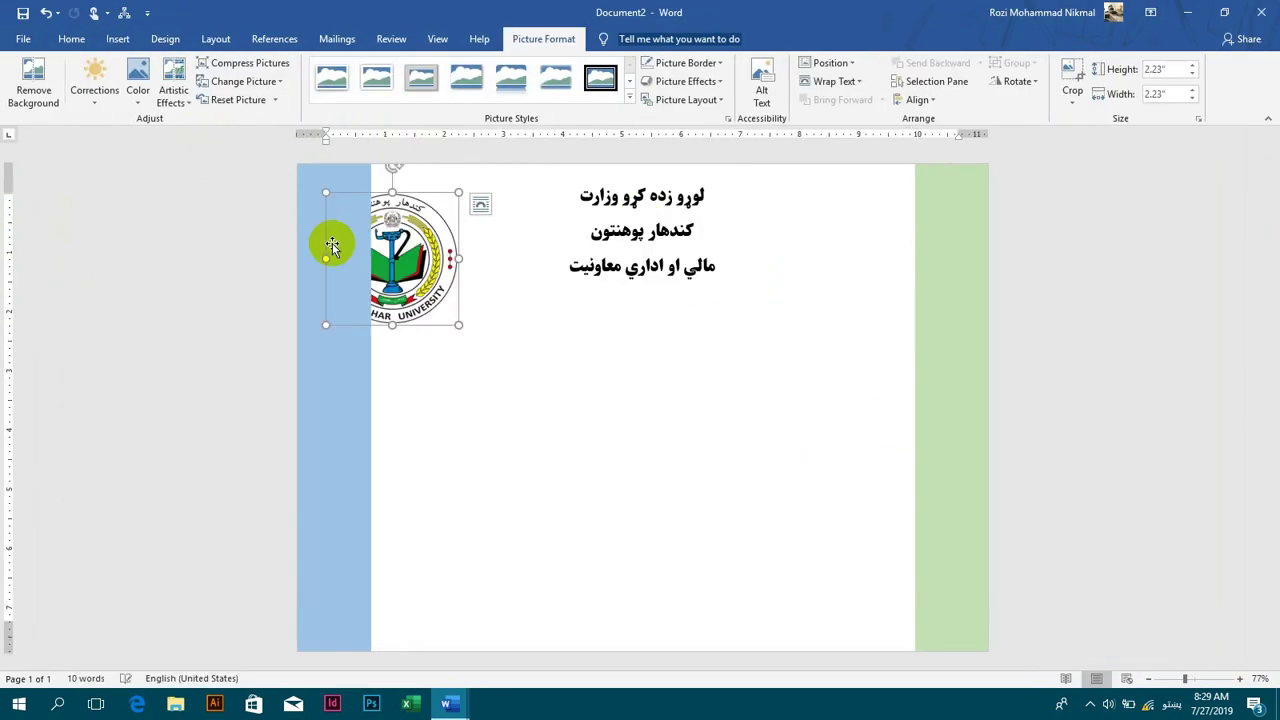
click(845, 81)
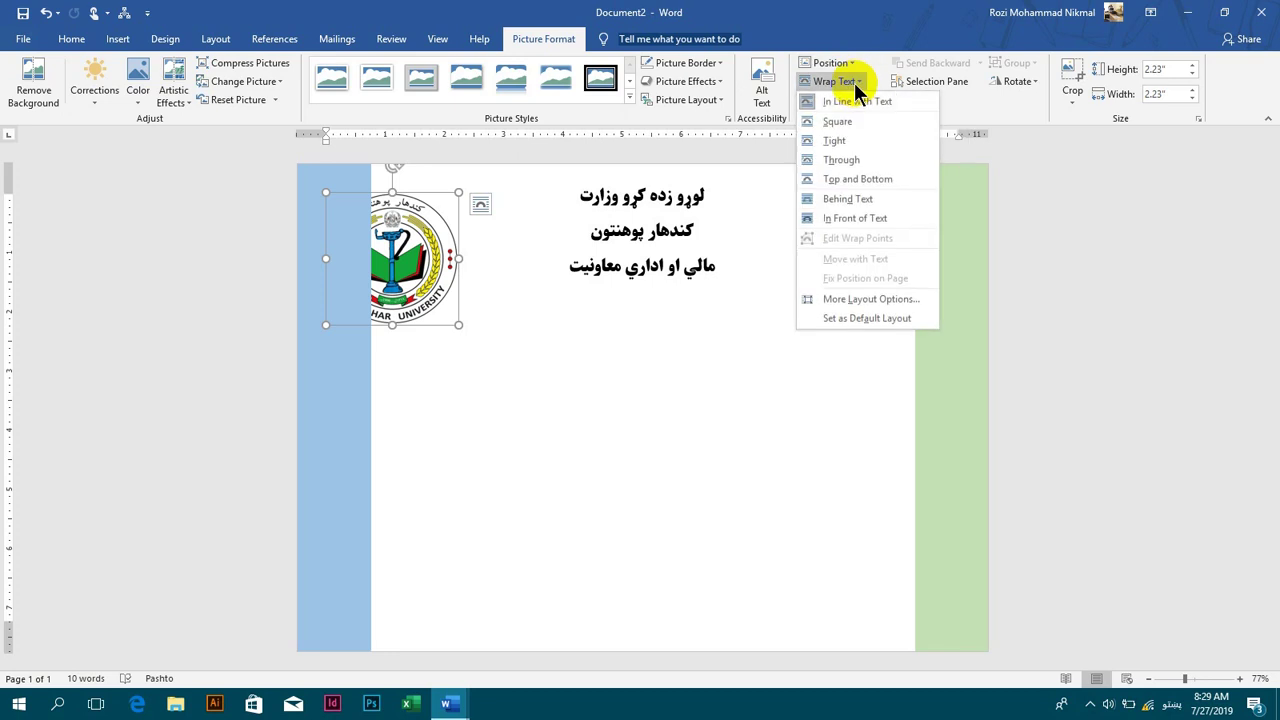
click(852, 218)
drag(478, 248, 491, 242)
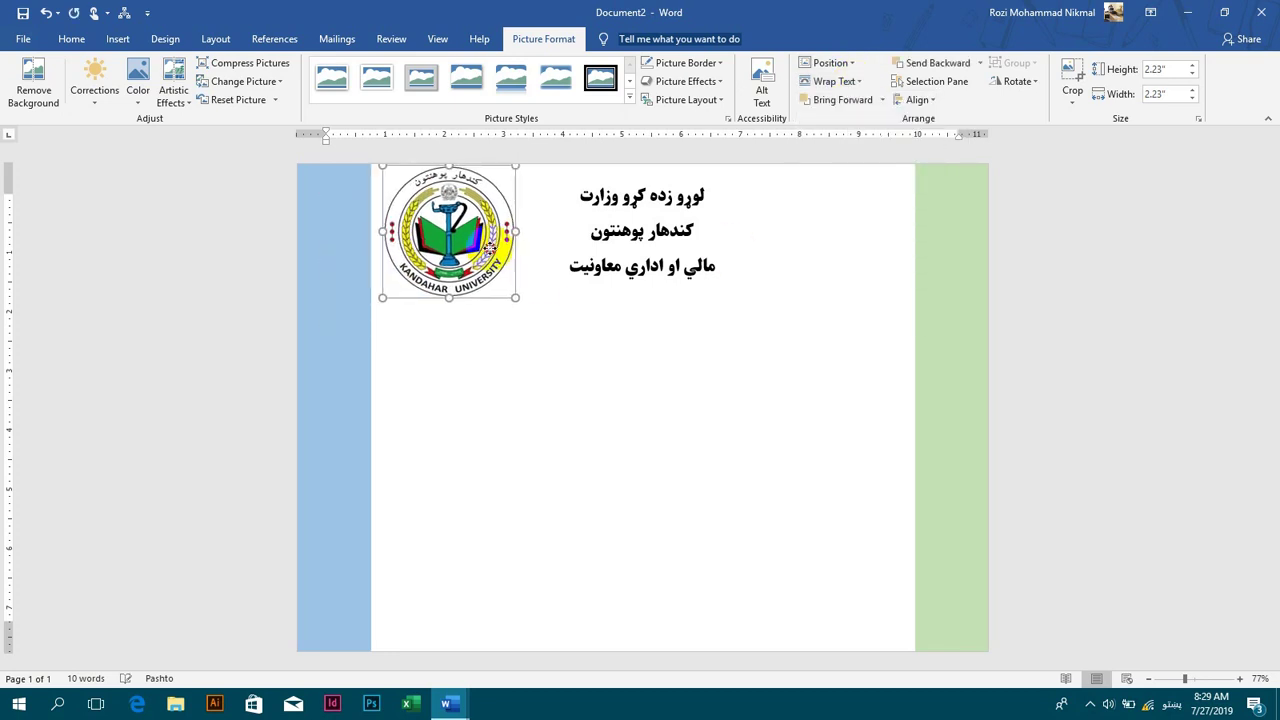
click(538, 309)
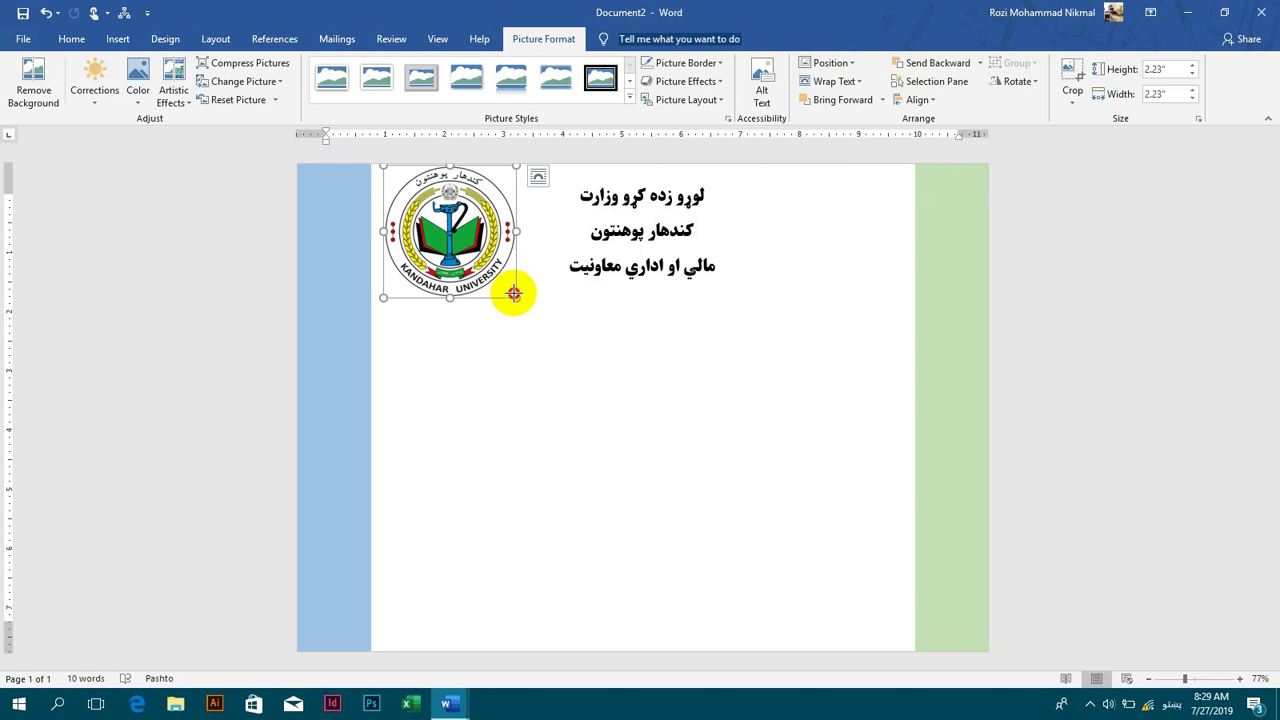
drag(513, 293, 489, 270)
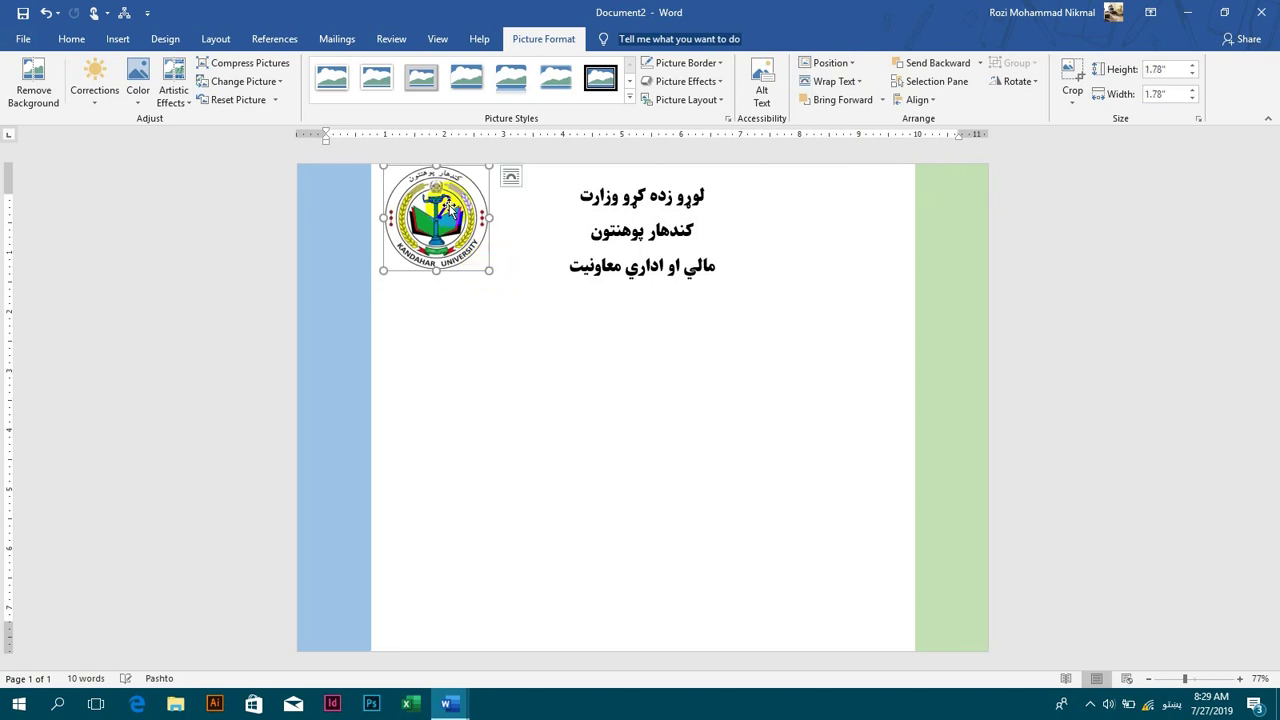
drag(450, 207, 442, 214)
click(737, 343)
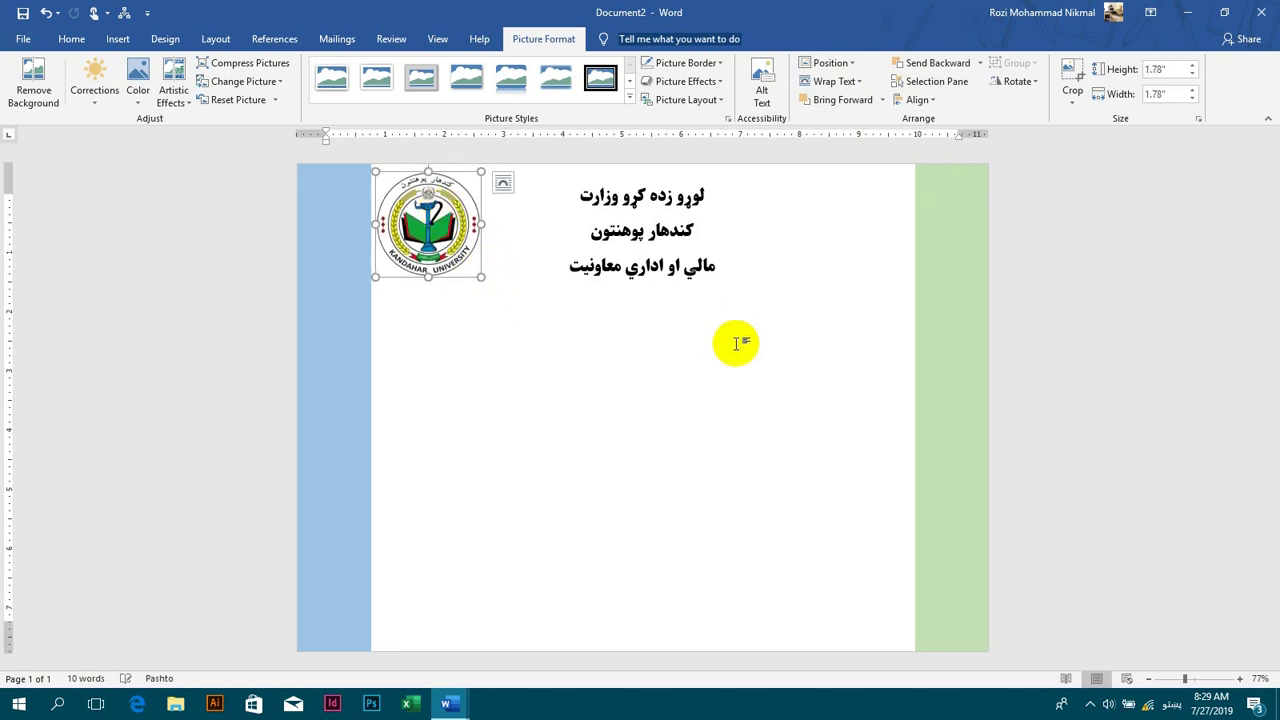
click(119, 40)
Insert the ministry logo in front of text at the top right, sized about 1.78 by 1.82 inches
click(165, 85)
click(150, 100)
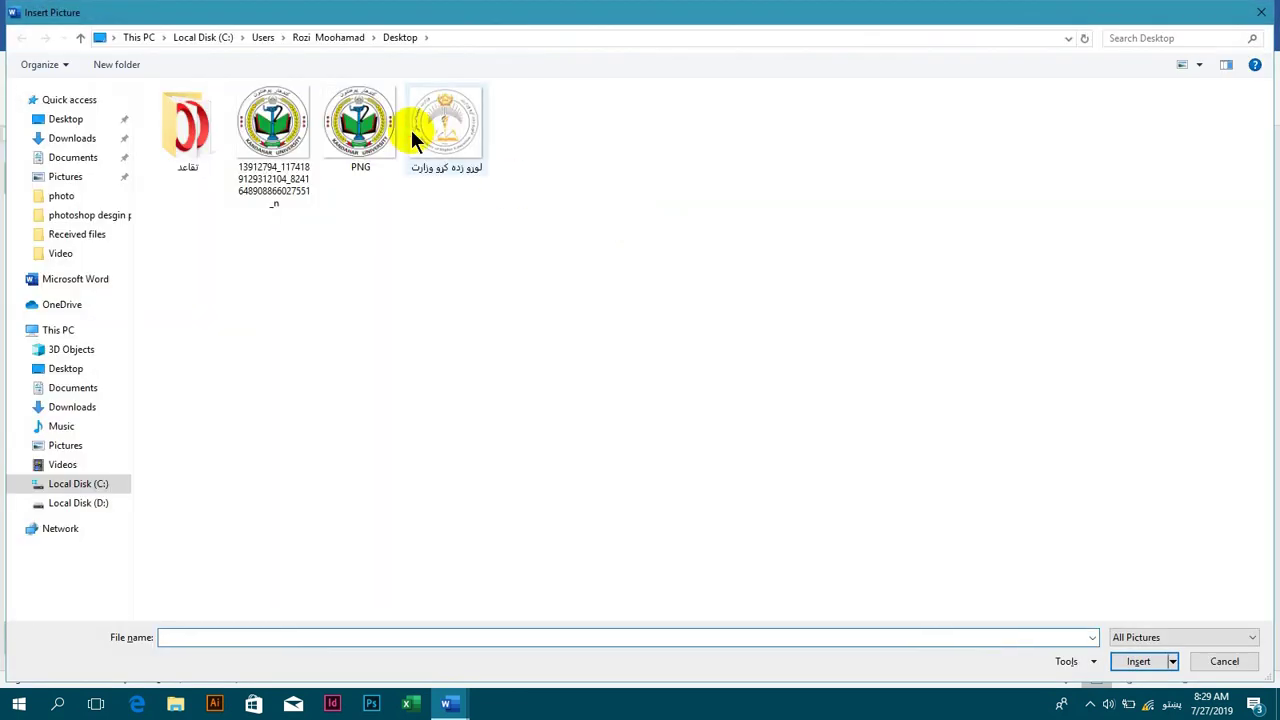
double_click(411, 130)
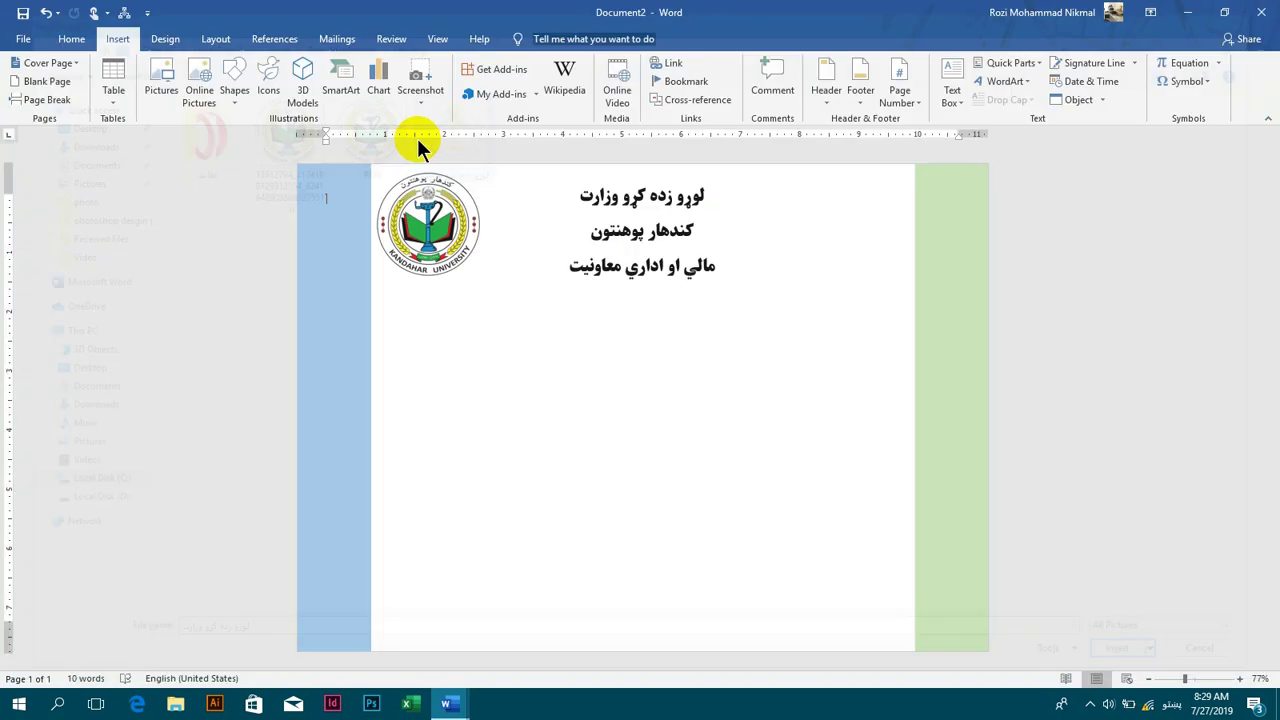
mouse_move(363, 249)
mouse_down()
mouse_move(804, 211)
mouse_move(871, 186)
mouse_up()
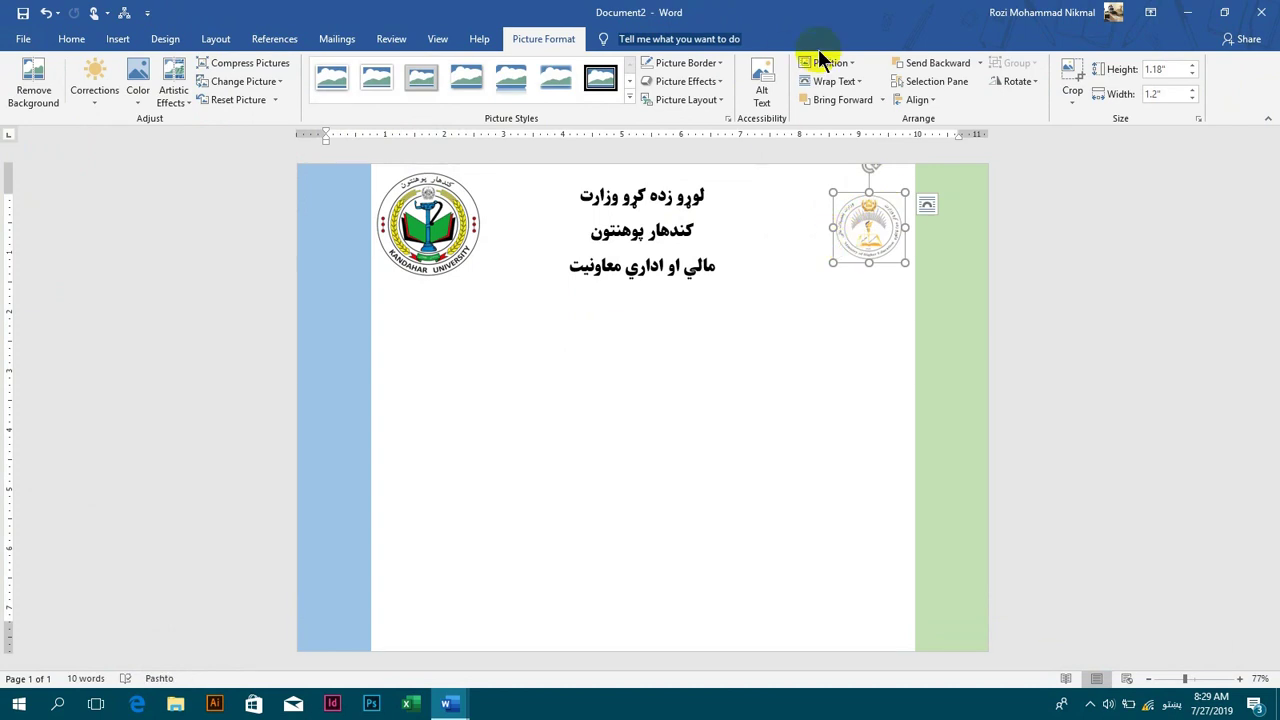
click(838, 82)
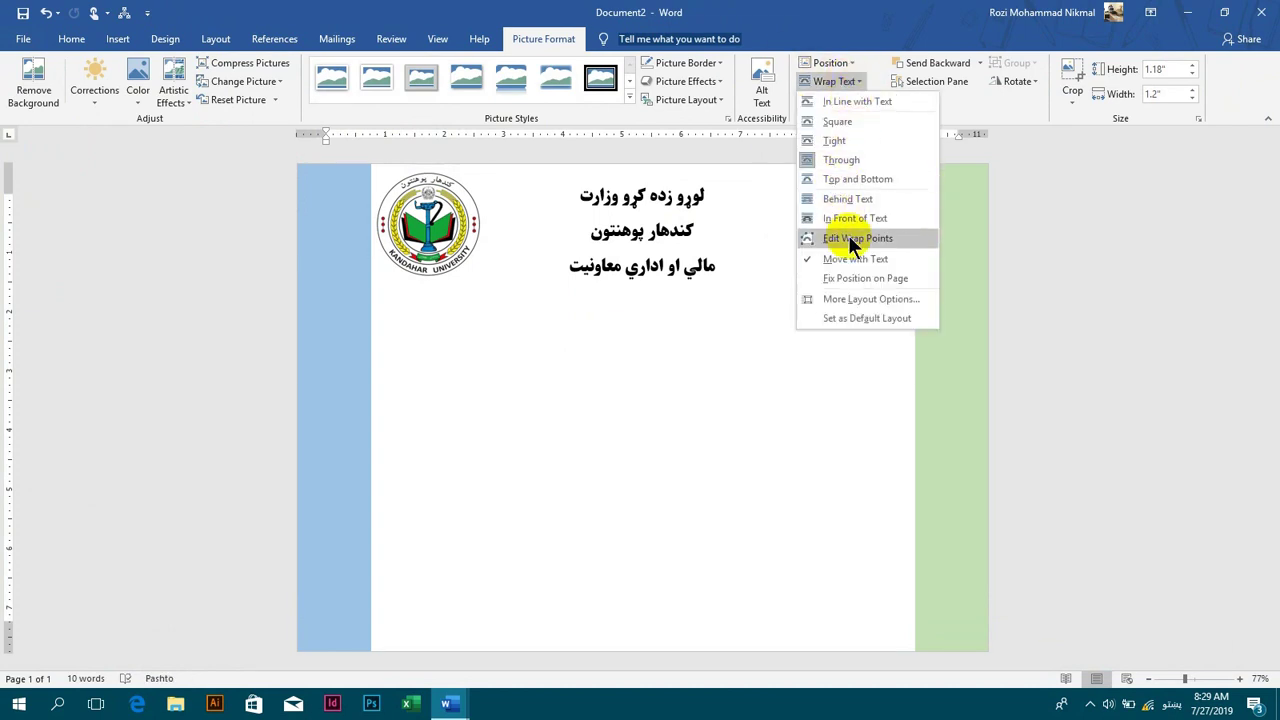
click(852, 218)
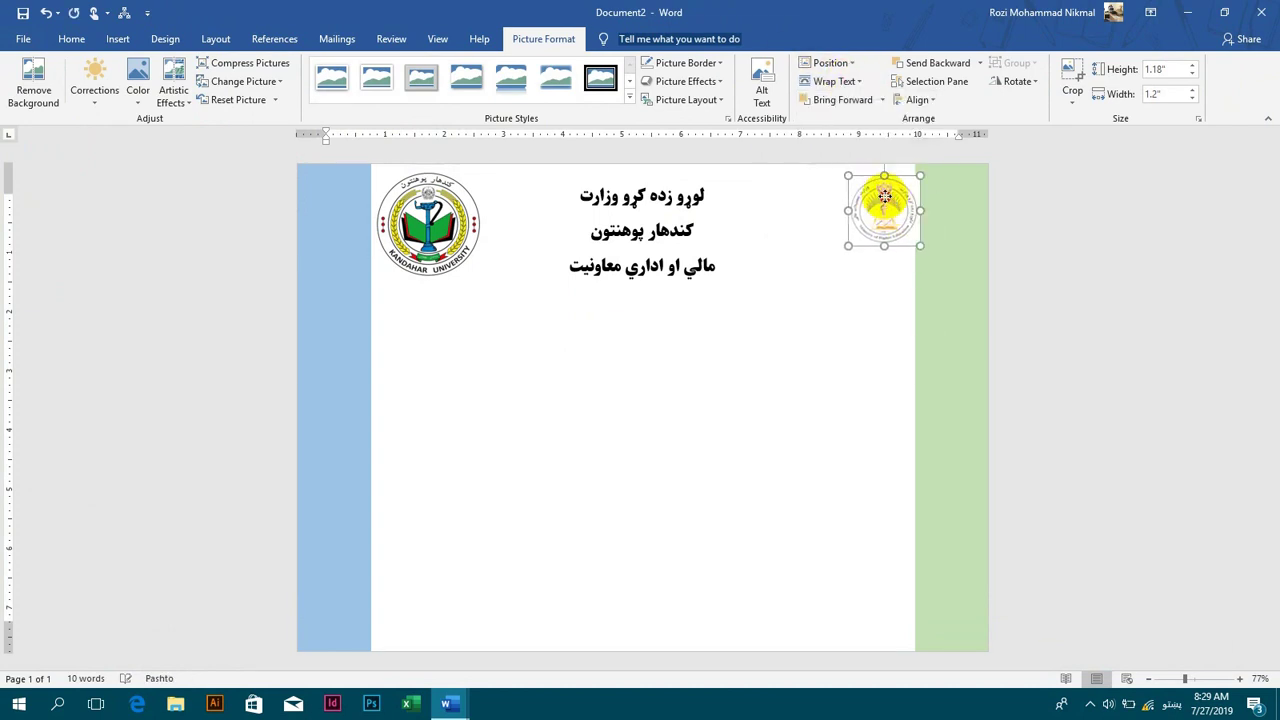
drag(873, 183, 883, 186)
drag(846, 235, 806, 269)
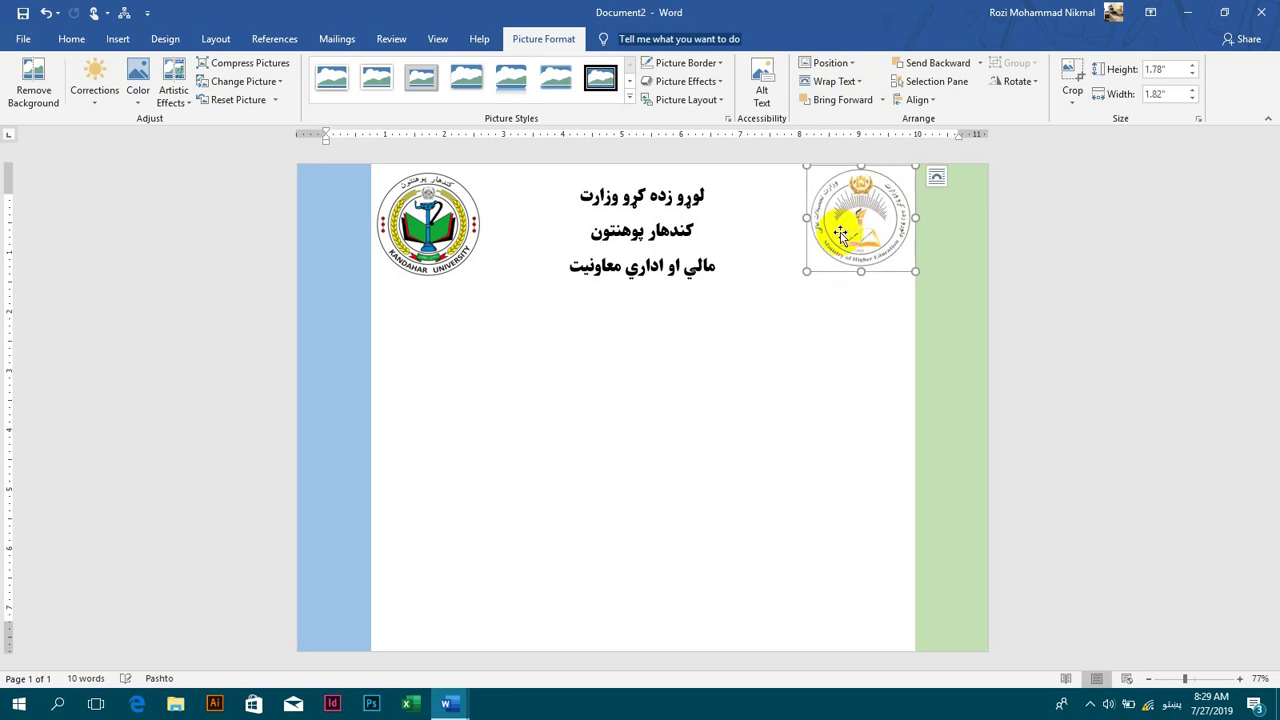
drag(849, 217, 852, 218)
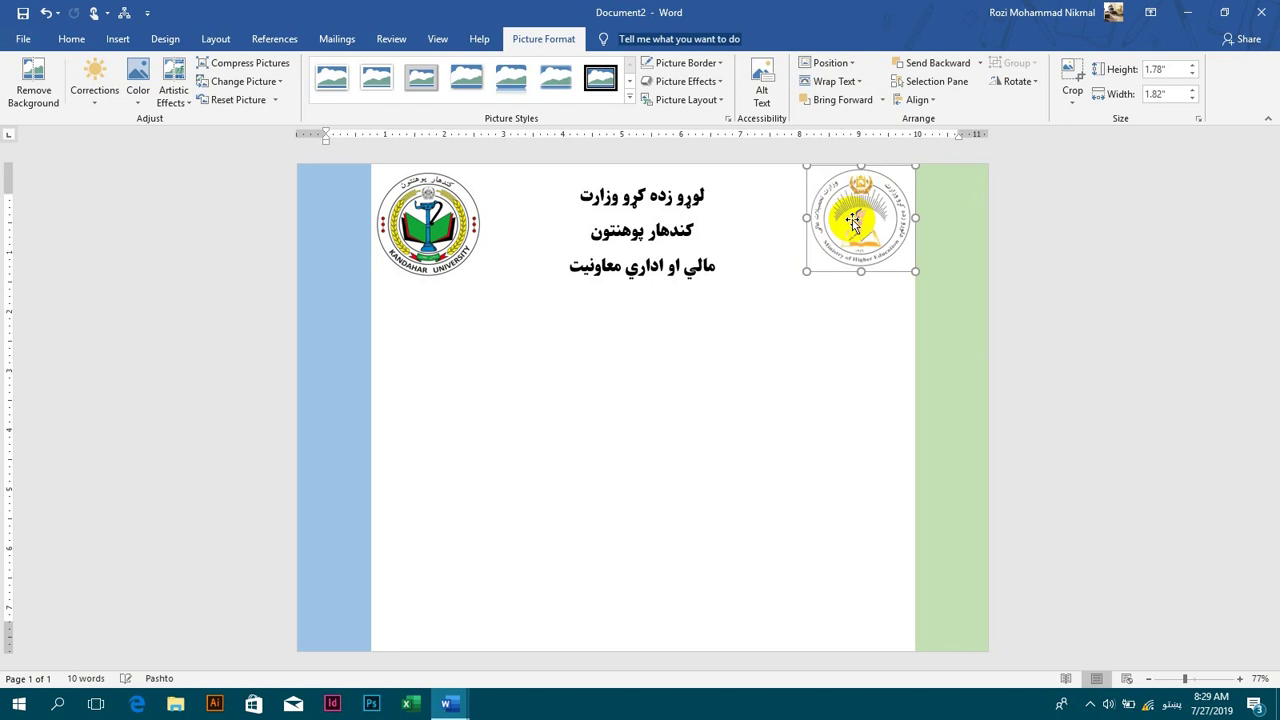
click(766, 328)
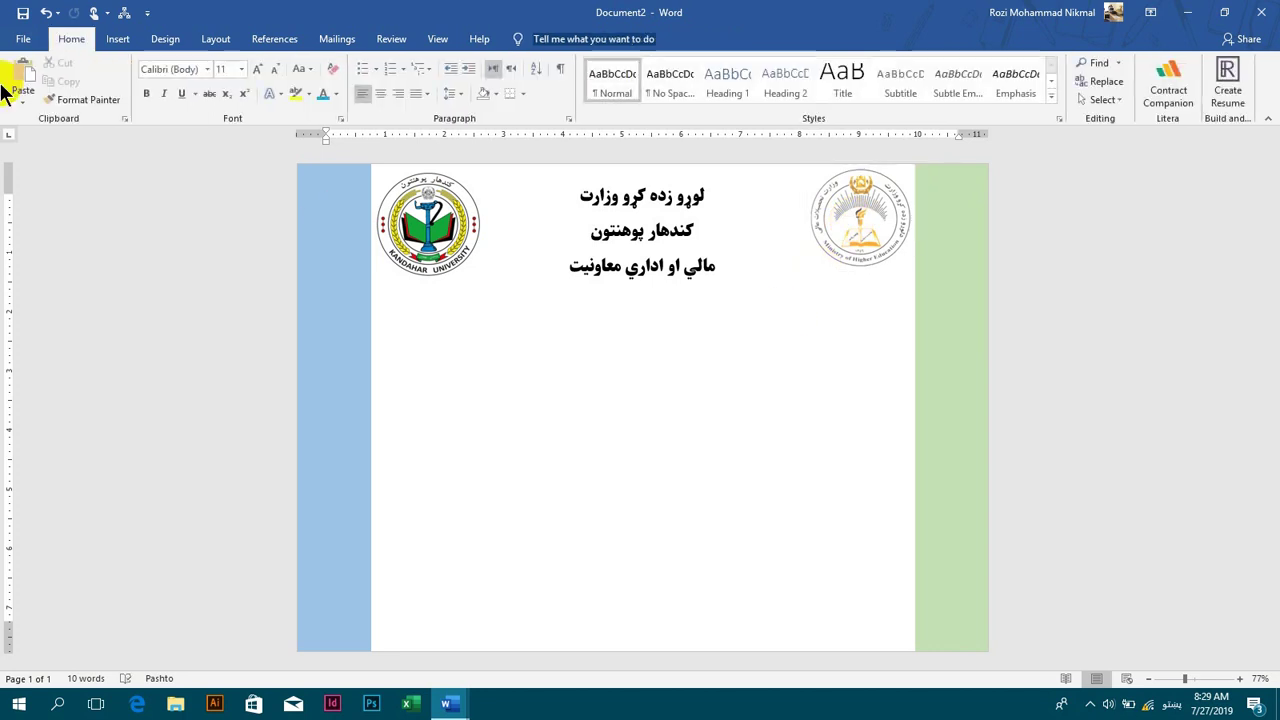
click(117, 40)
Draw a black 1 pt line under the heading across the full text width
click(231, 86)
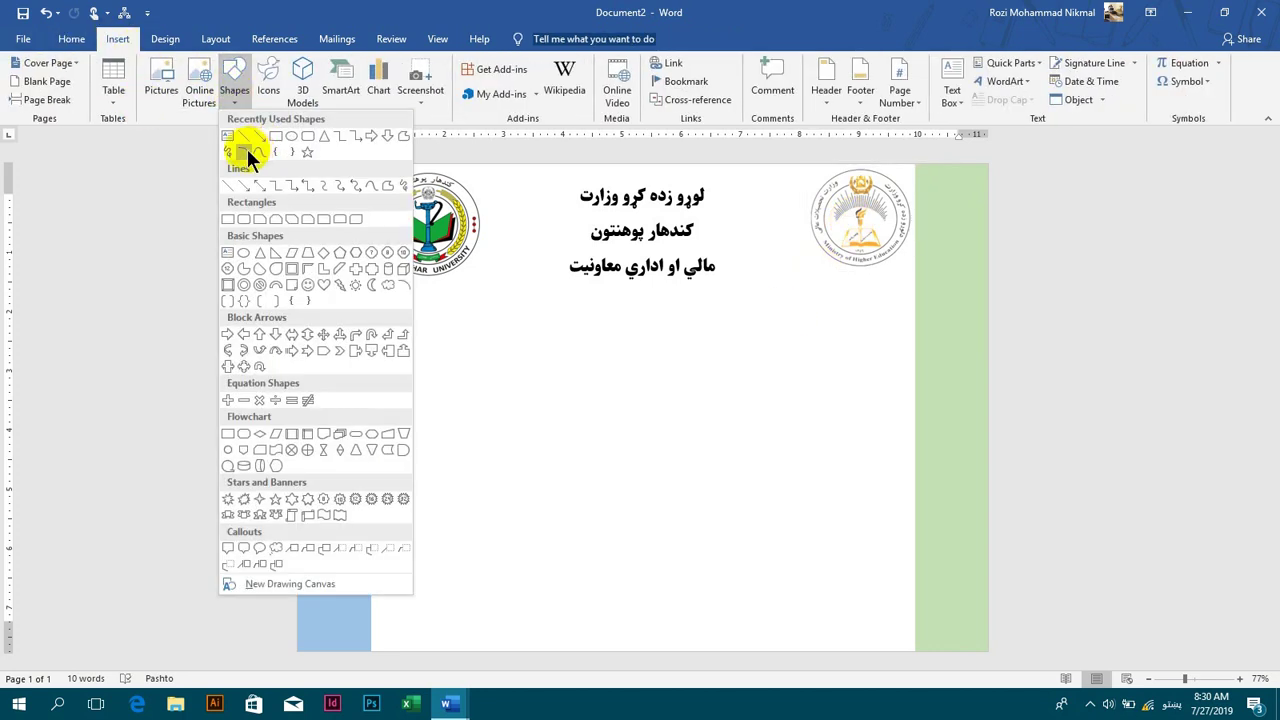
click(244, 137)
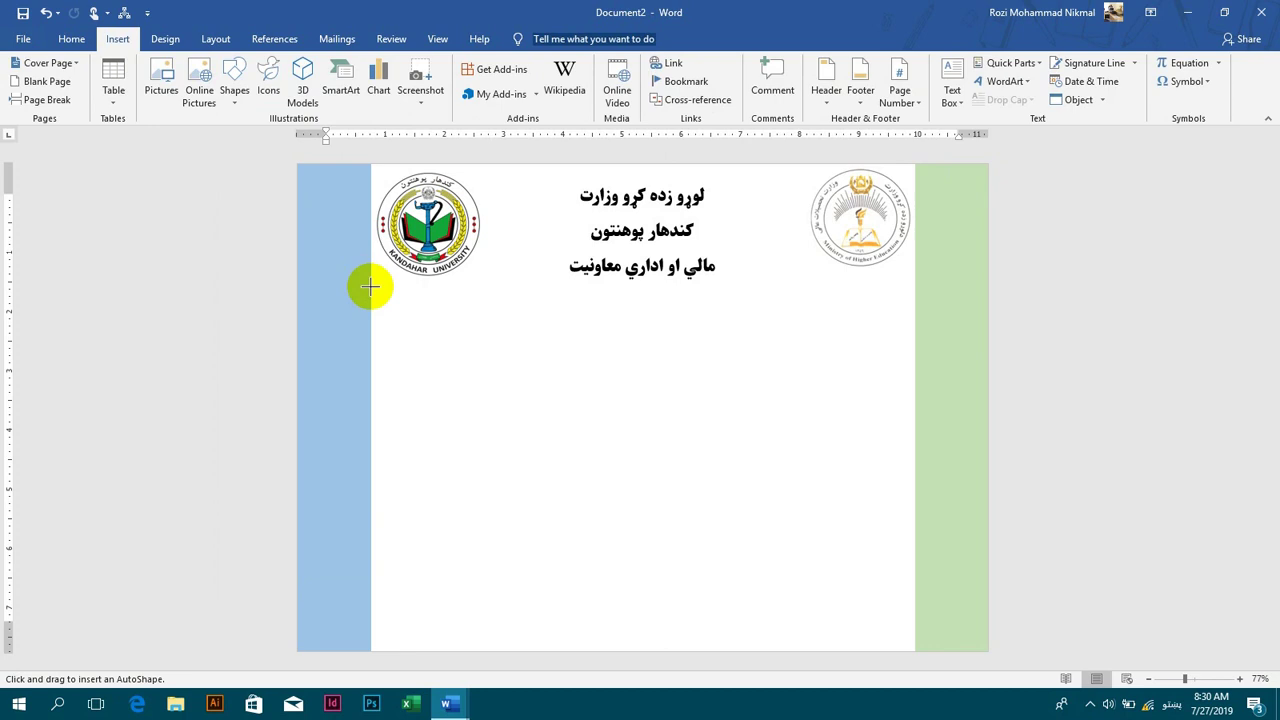
drag(370, 287, 710, 294)
drag(829, 285, 913, 275)
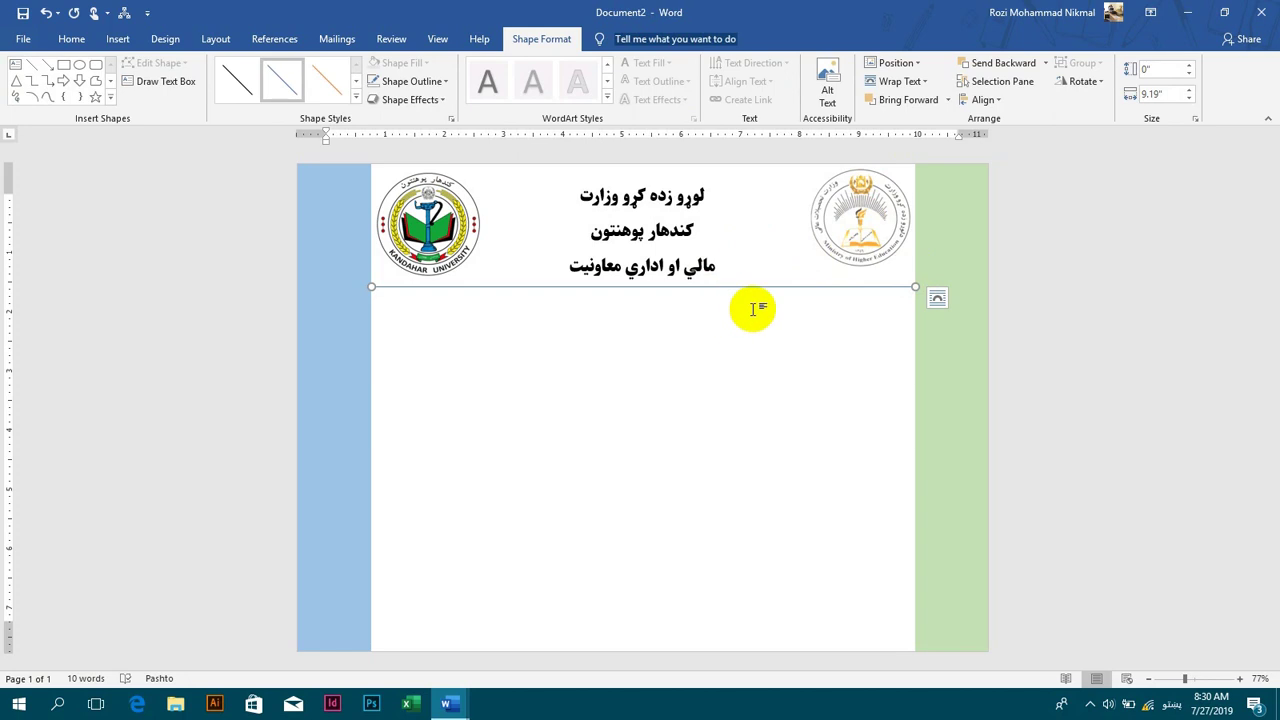
click(433, 83)
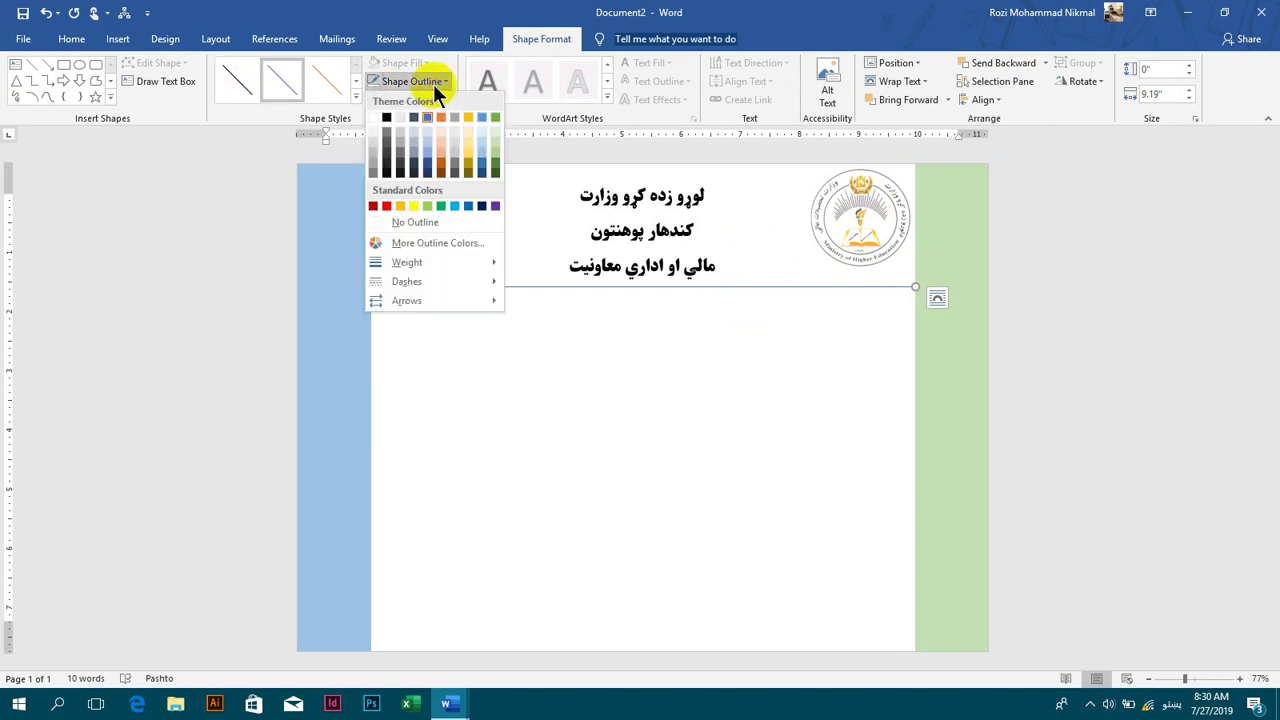
click(387, 118)
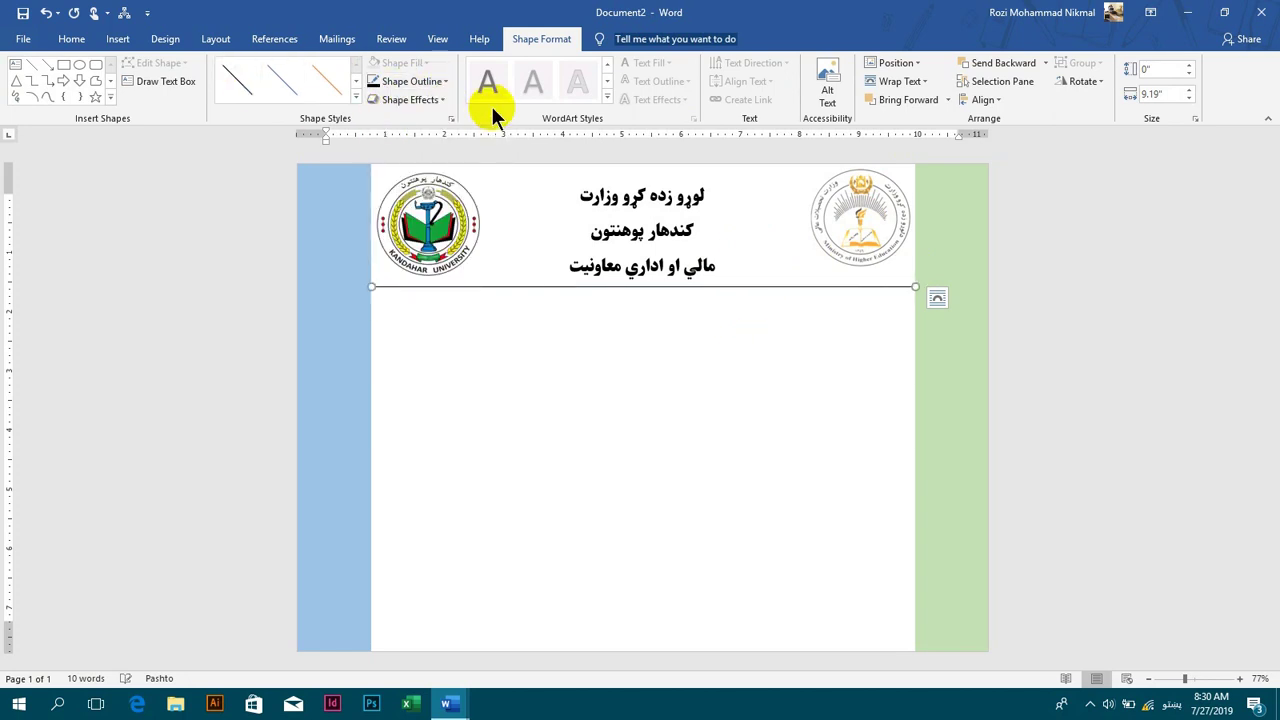
click(445, 79)
mouse_move(470, 258)
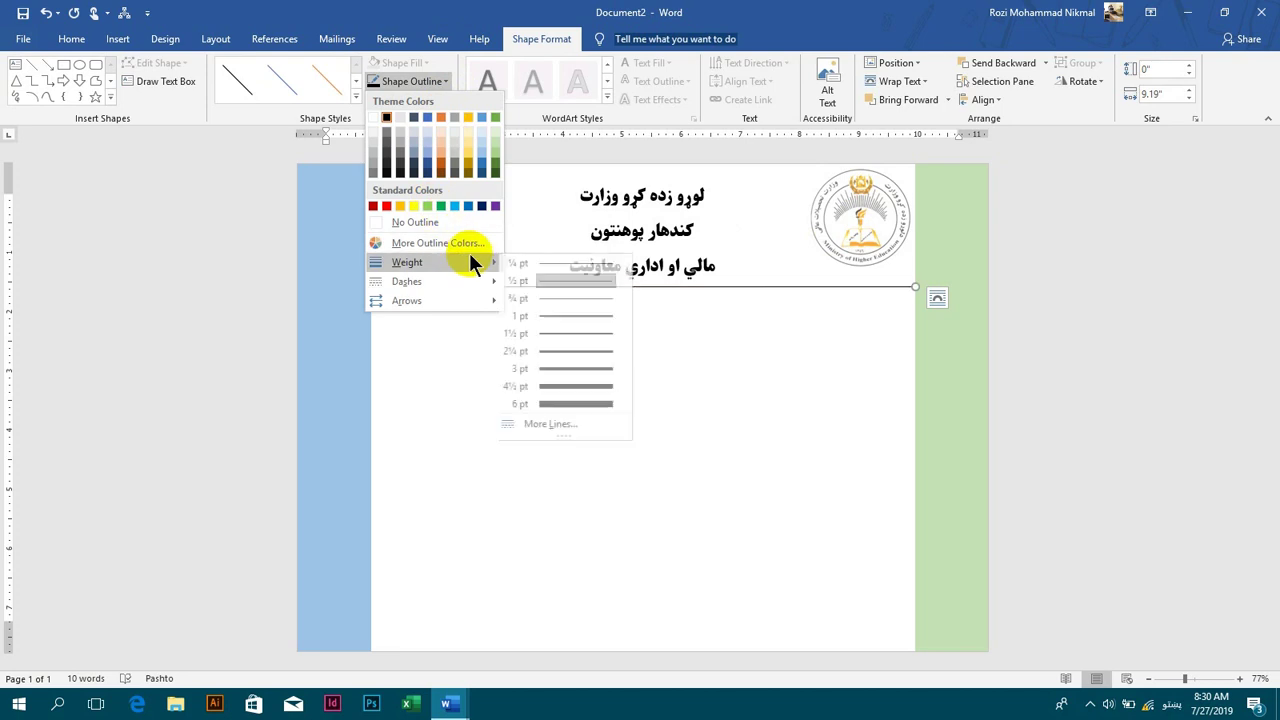
click(568, 314)
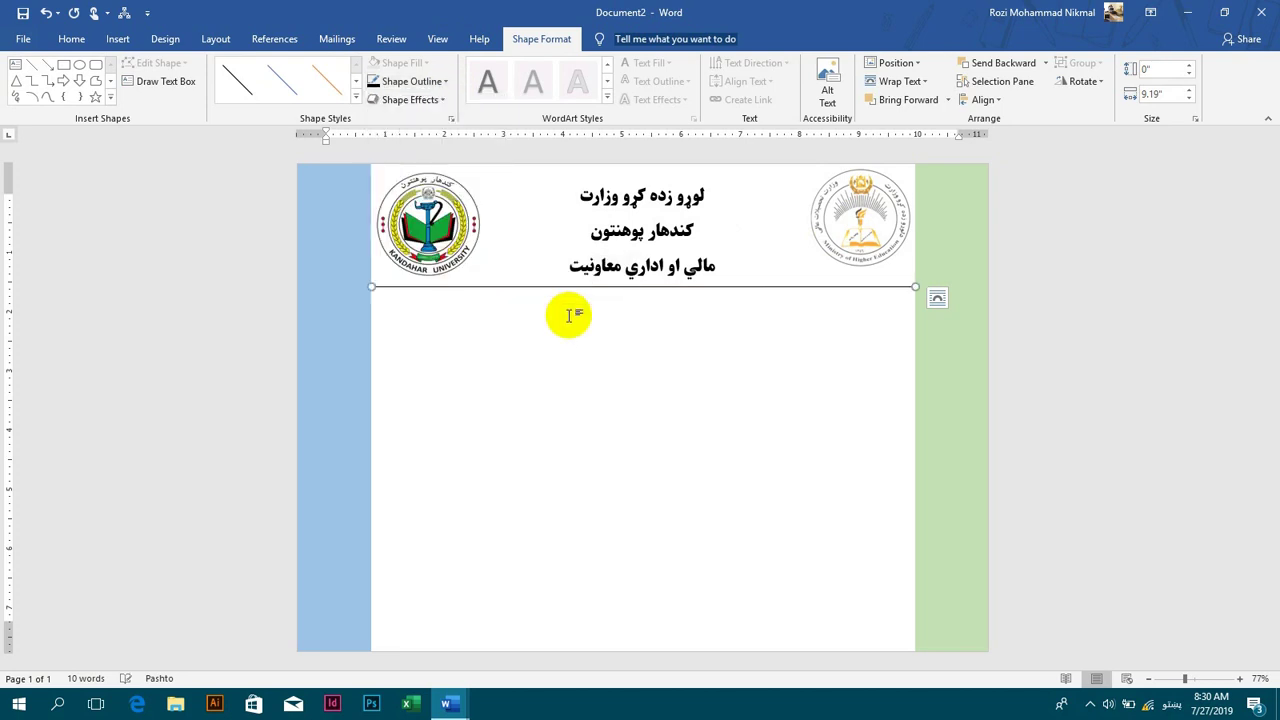
Duplicate the line and move the copy just below the first rule
key(ctrl+d)
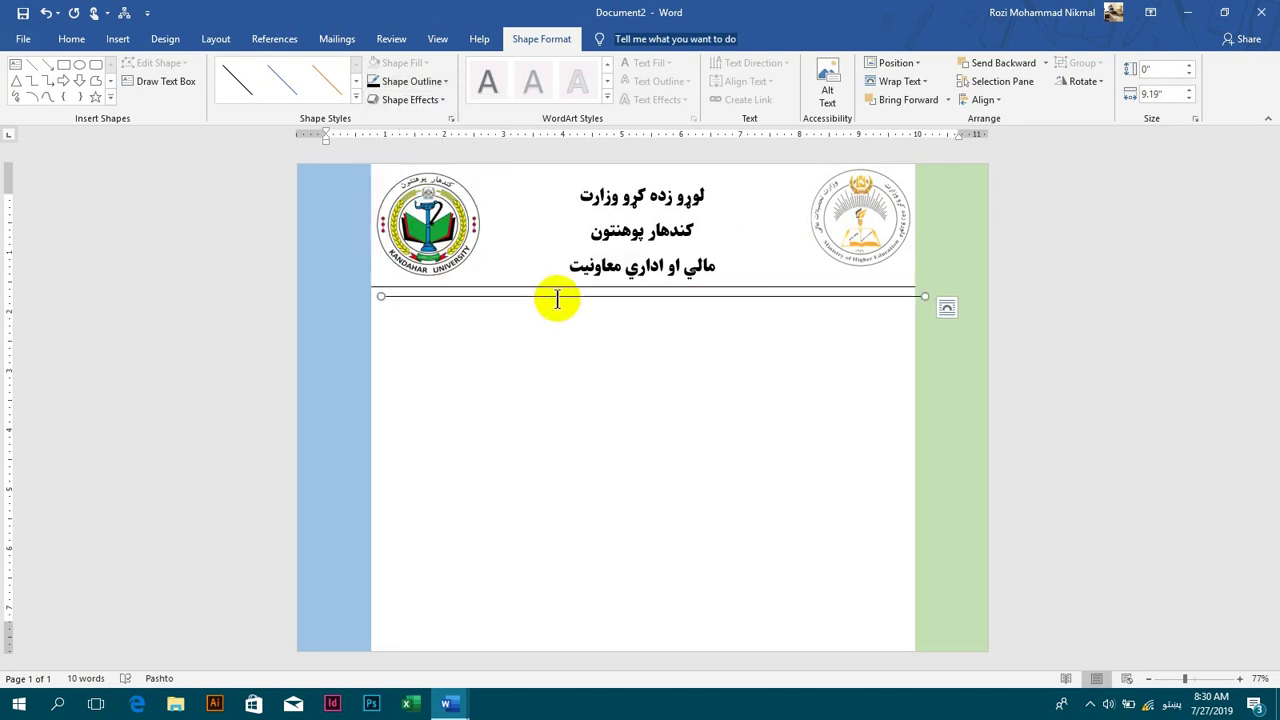
key(Down)
key(Down)
key(Down)
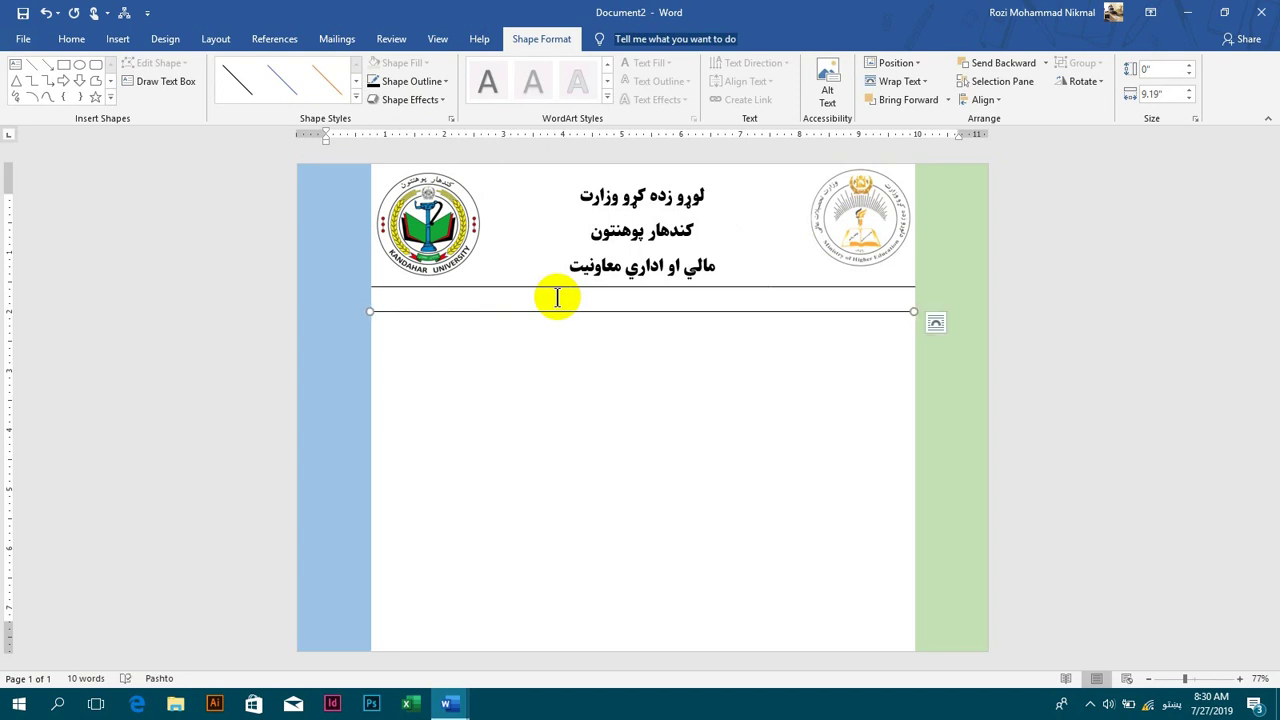
click(556, 296)
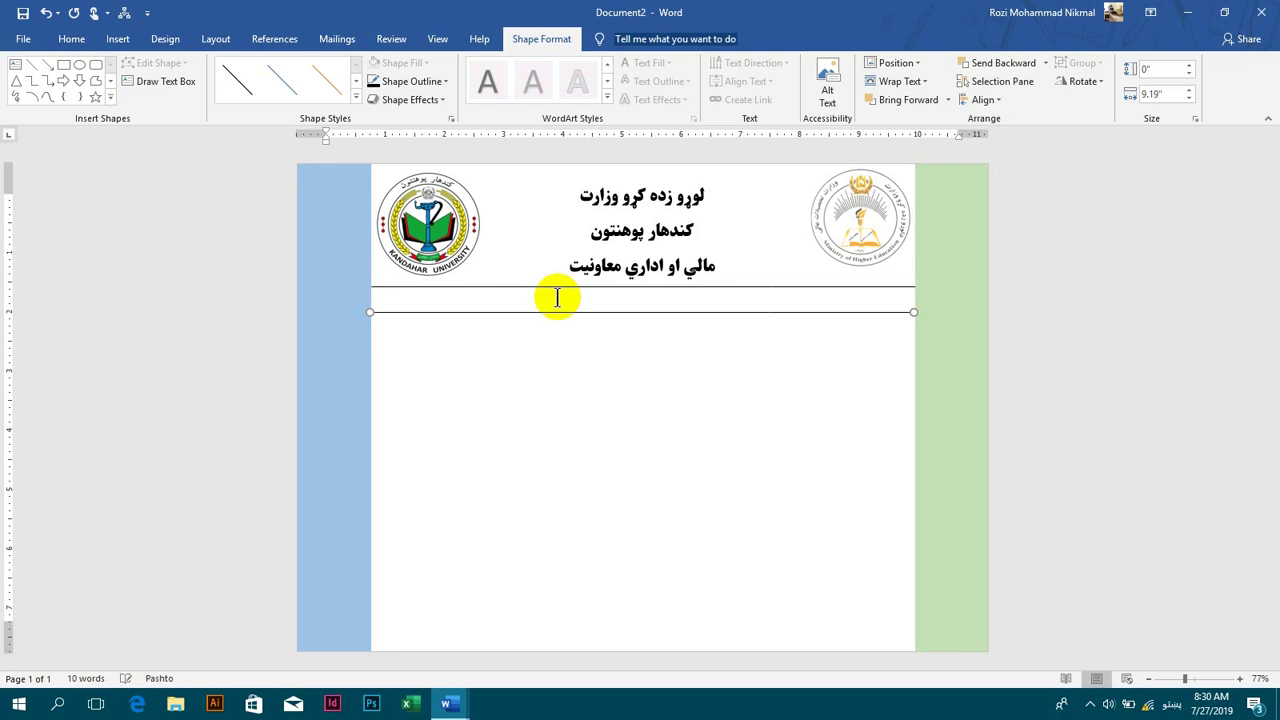
click(752, 314)
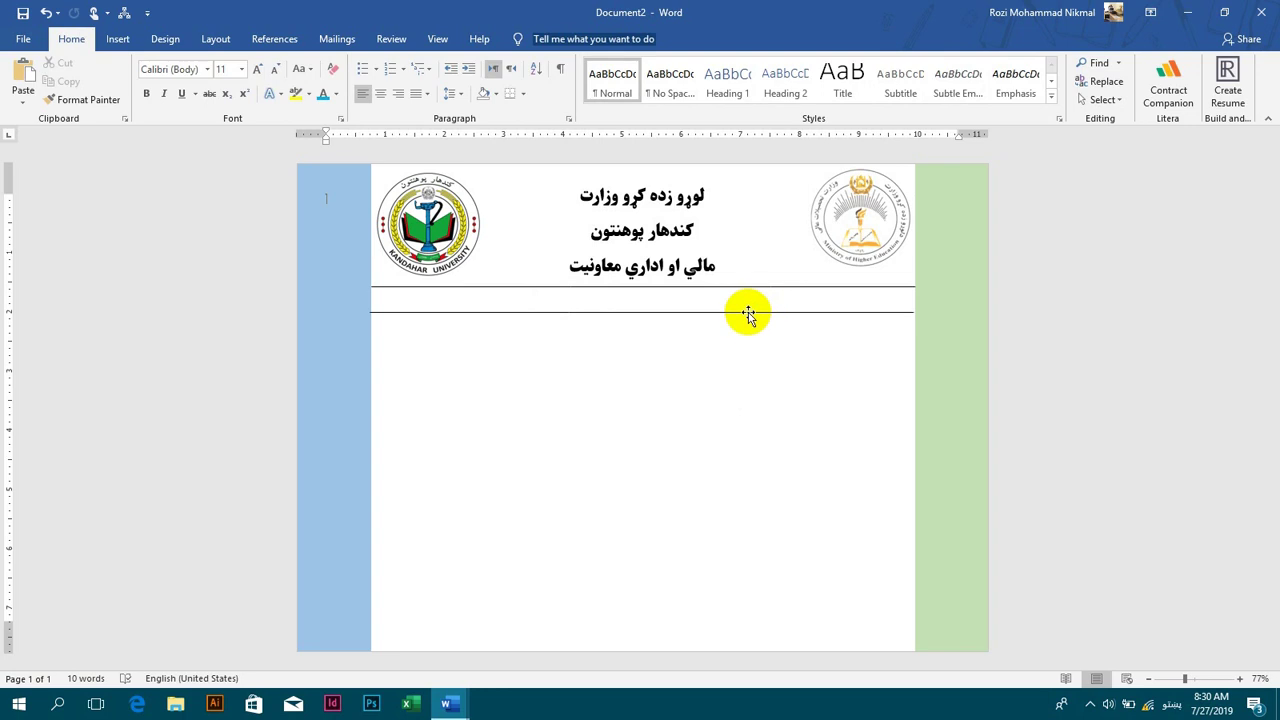
click(745, 313)
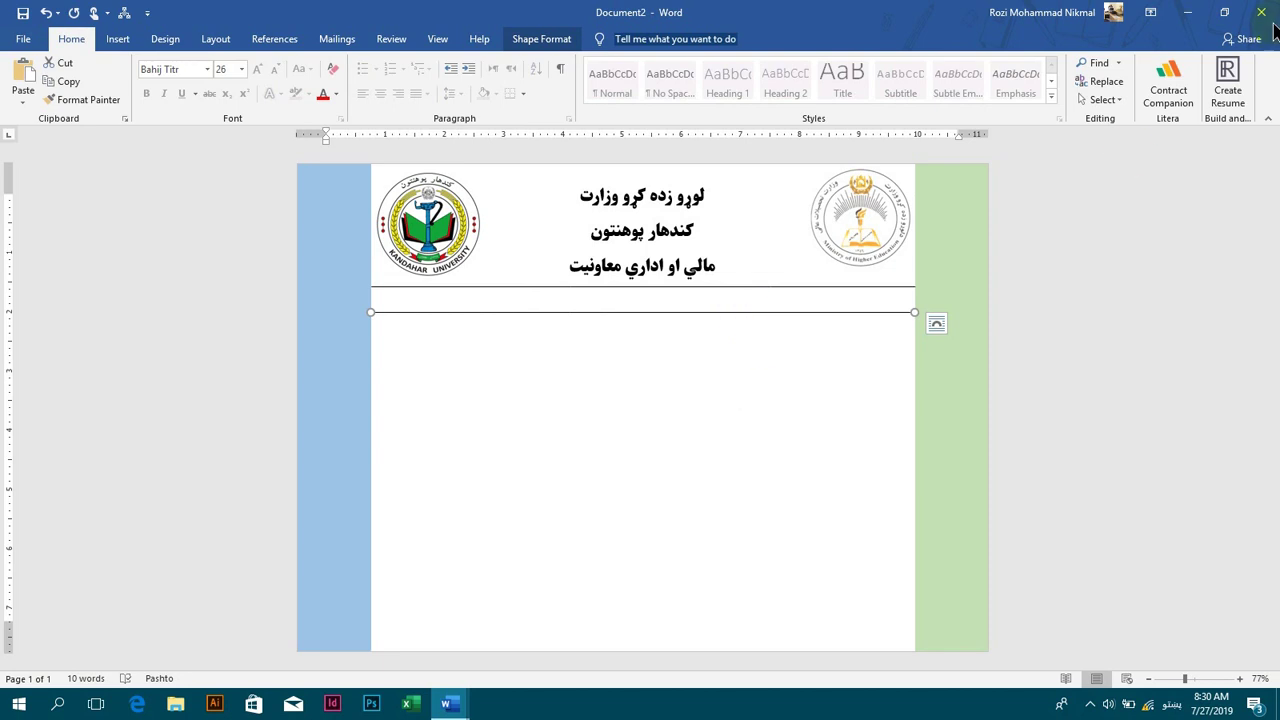
click(613, 476)
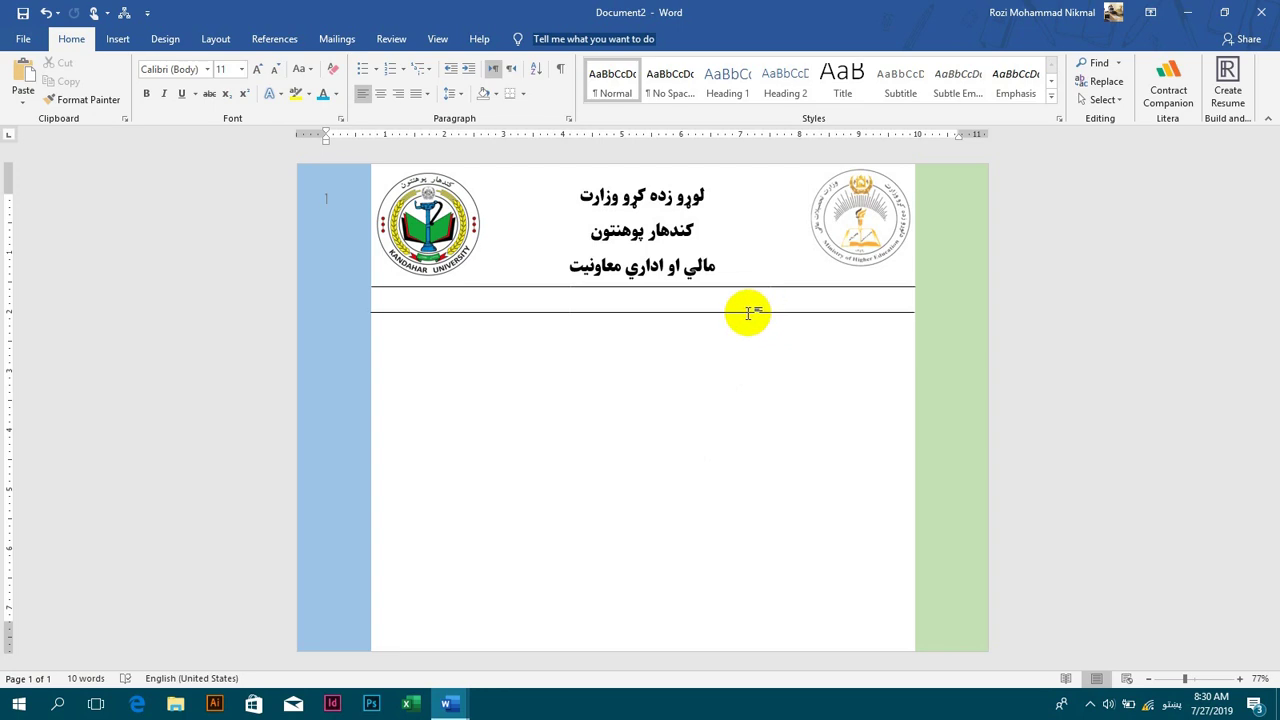
click(749, 313)
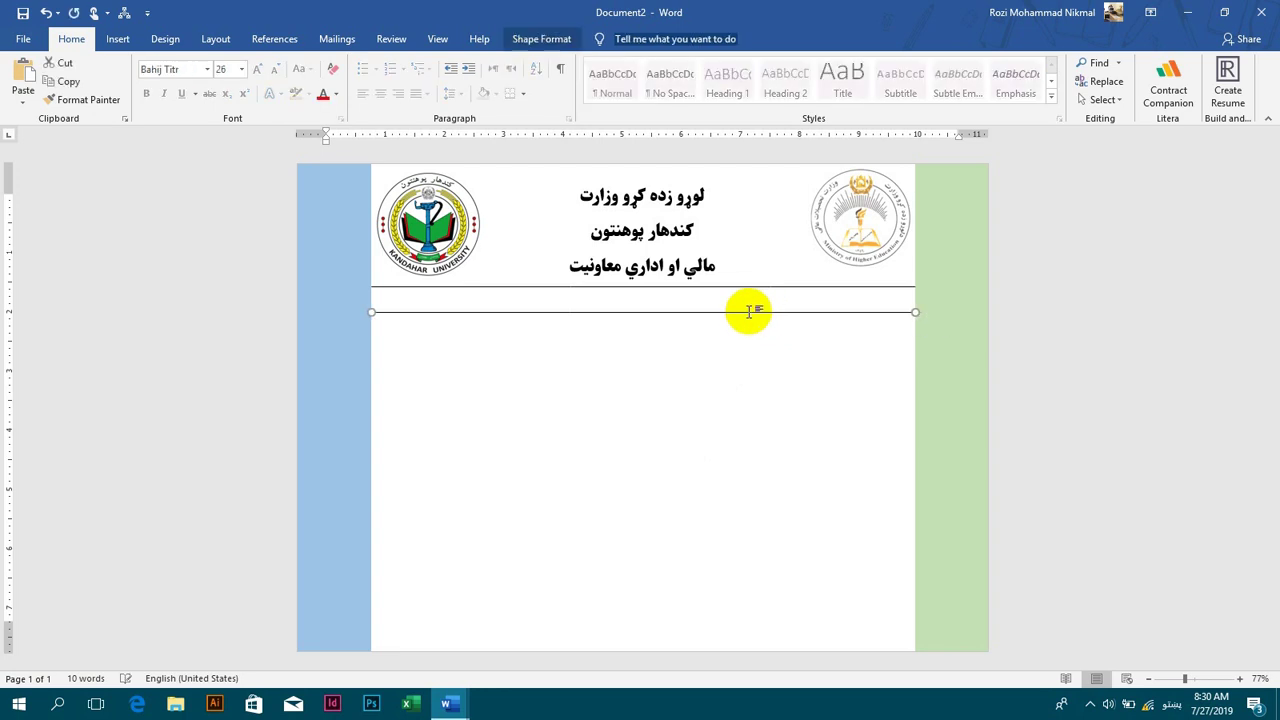
click(763, 408)
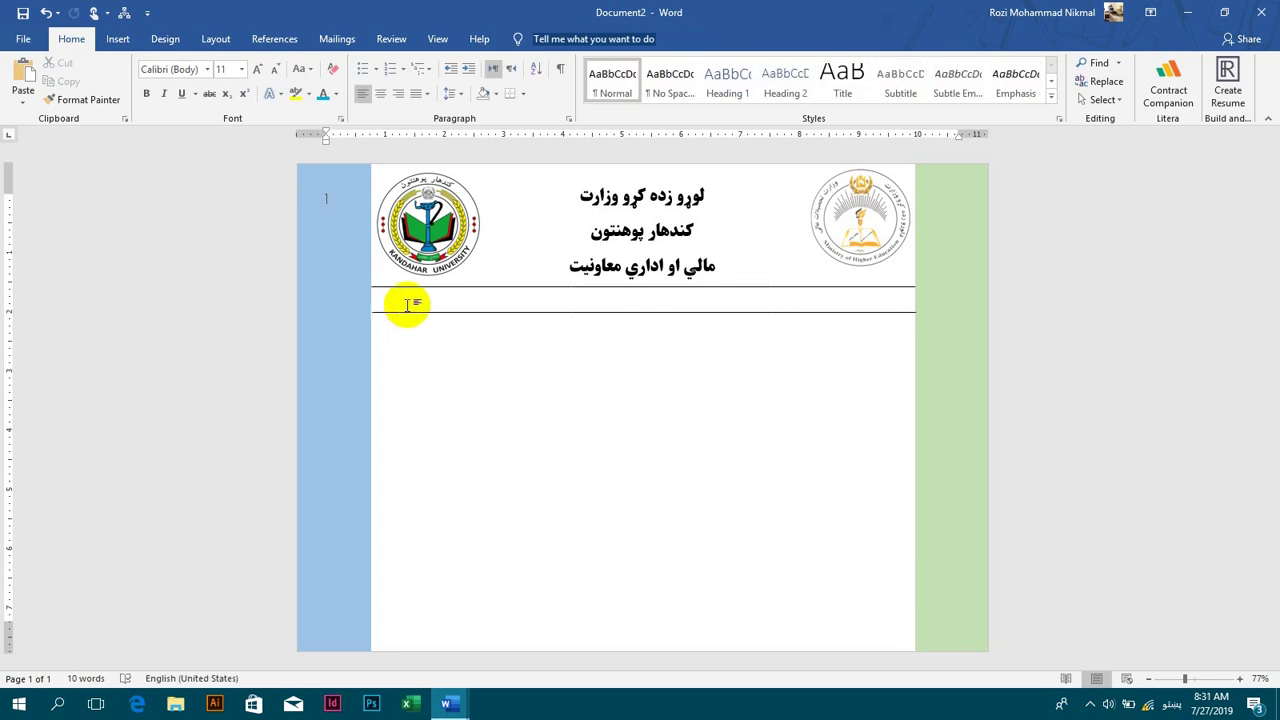
Zoom the page to 130% and select the lower horizontal rule
click(1245, 678)
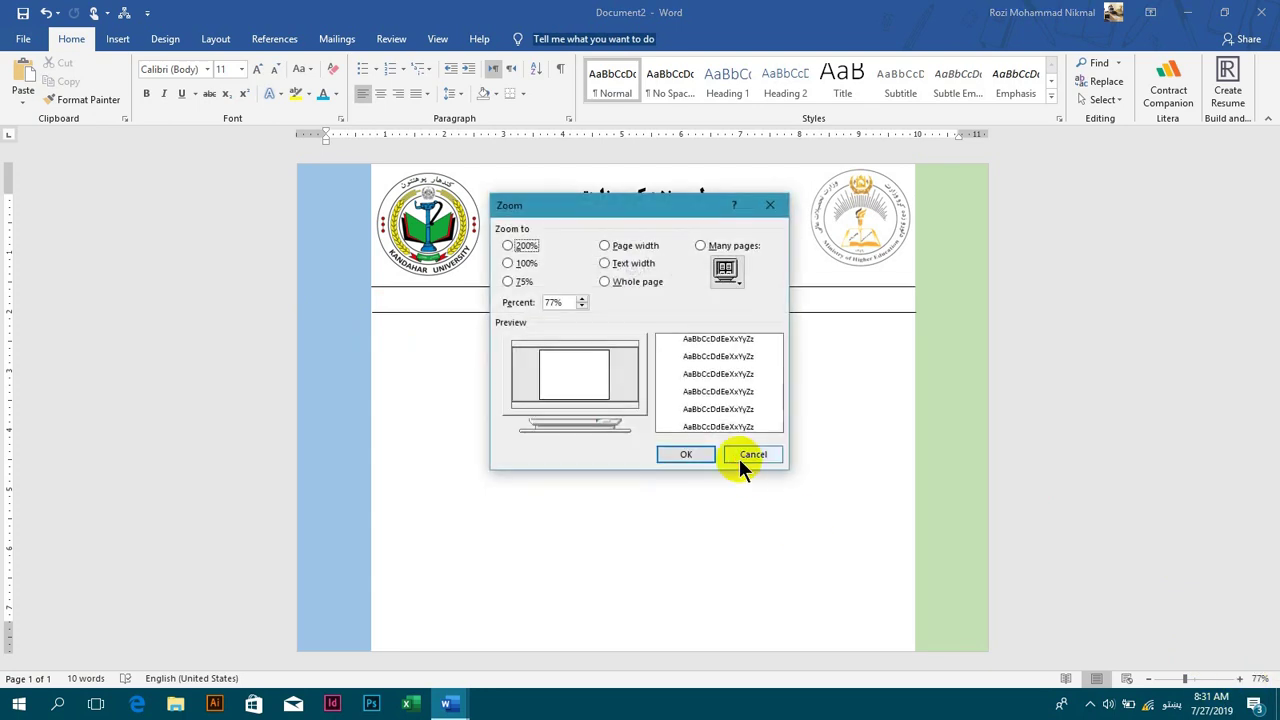
click(745, 455)
click(1240, 678)
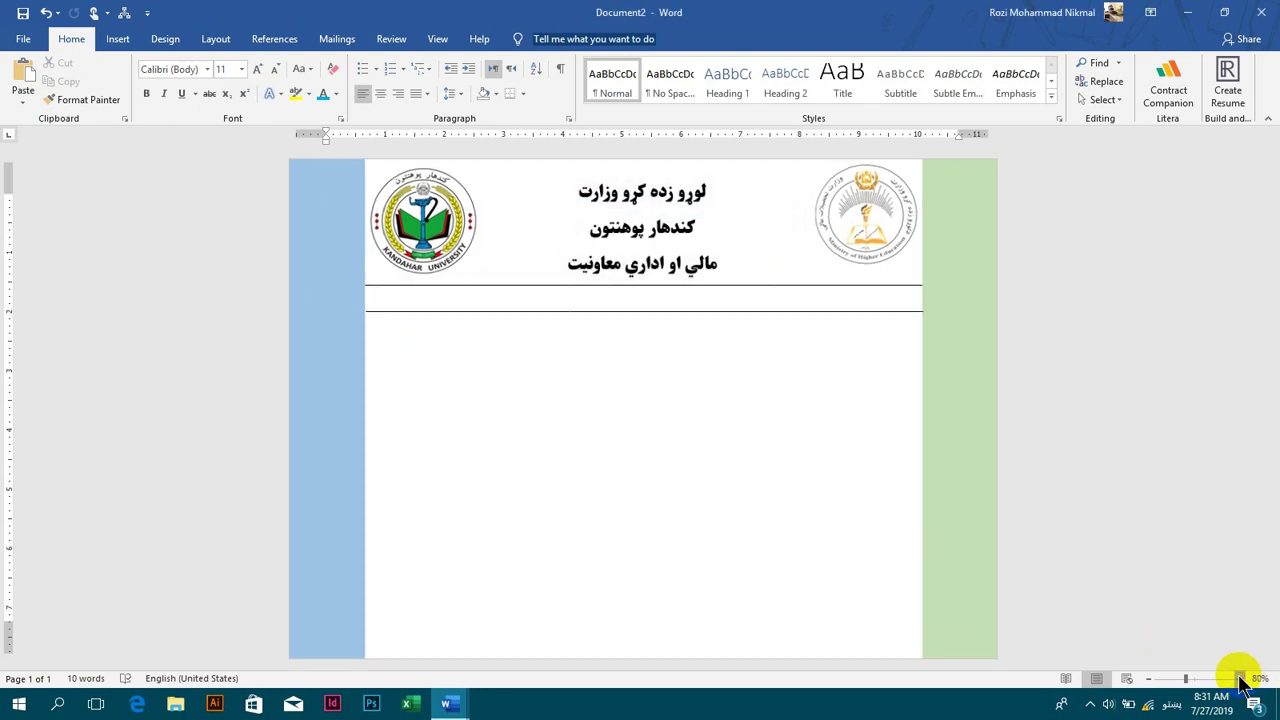
click(1240, 678)
click(1240, 678)
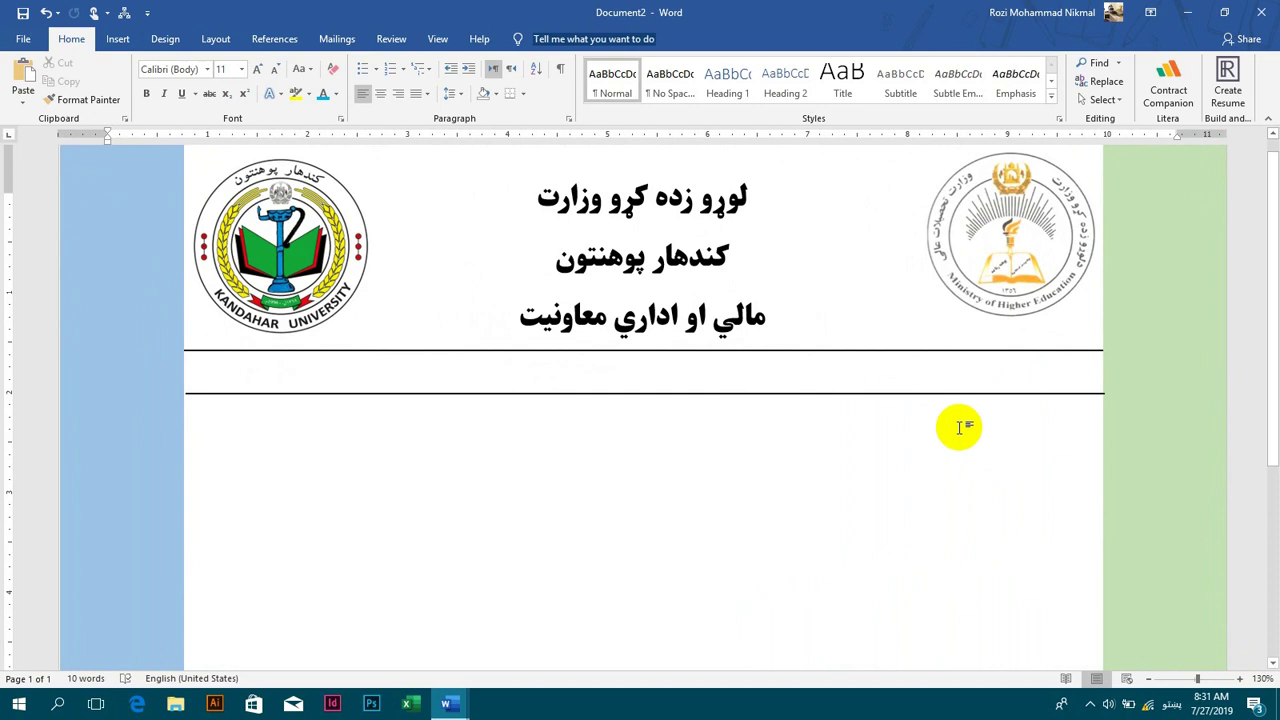
click(915, 395)
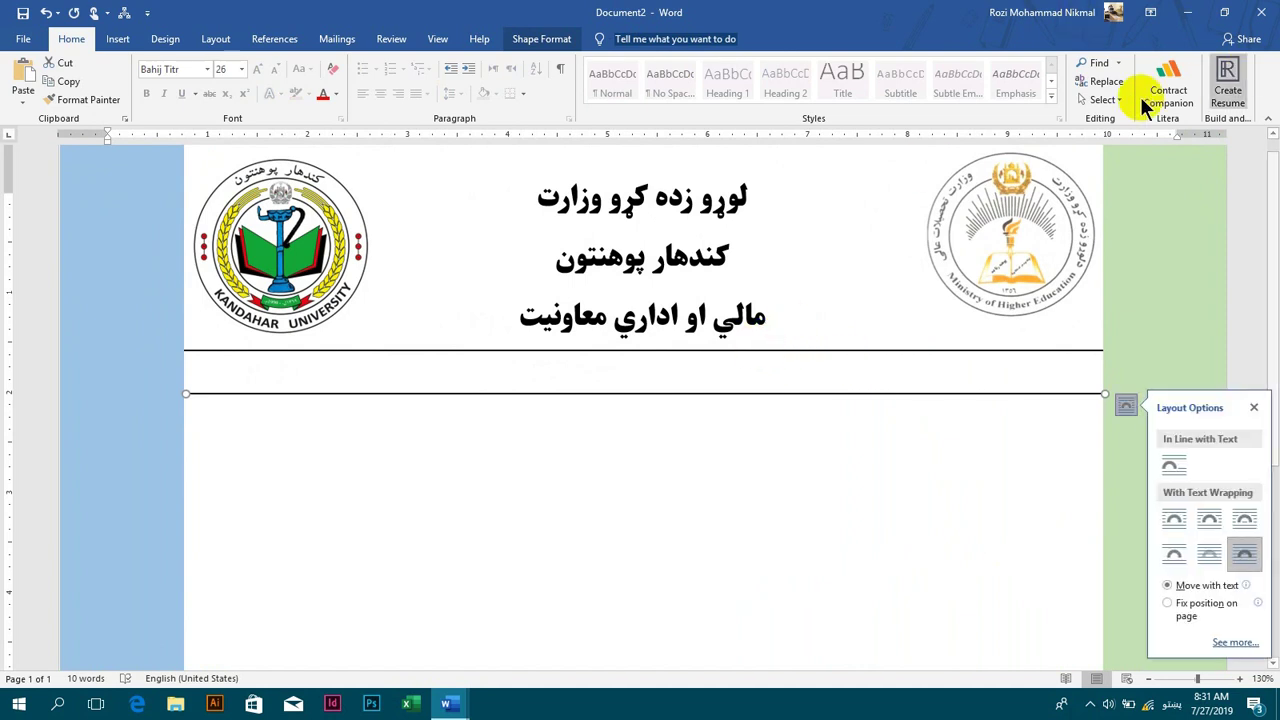
Select both rules and drag their ends outward into the blue and green side bars
click(1100, 100)
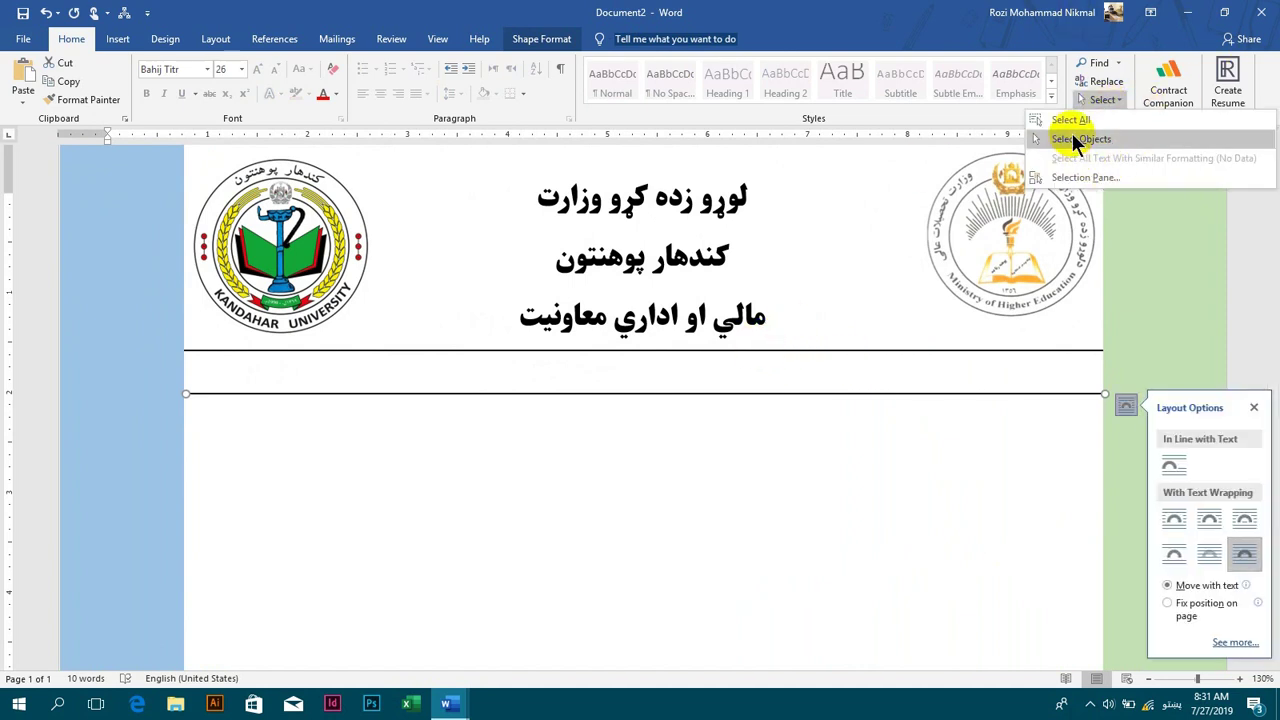
click(1068, 138)
shift+click(1000, 352)
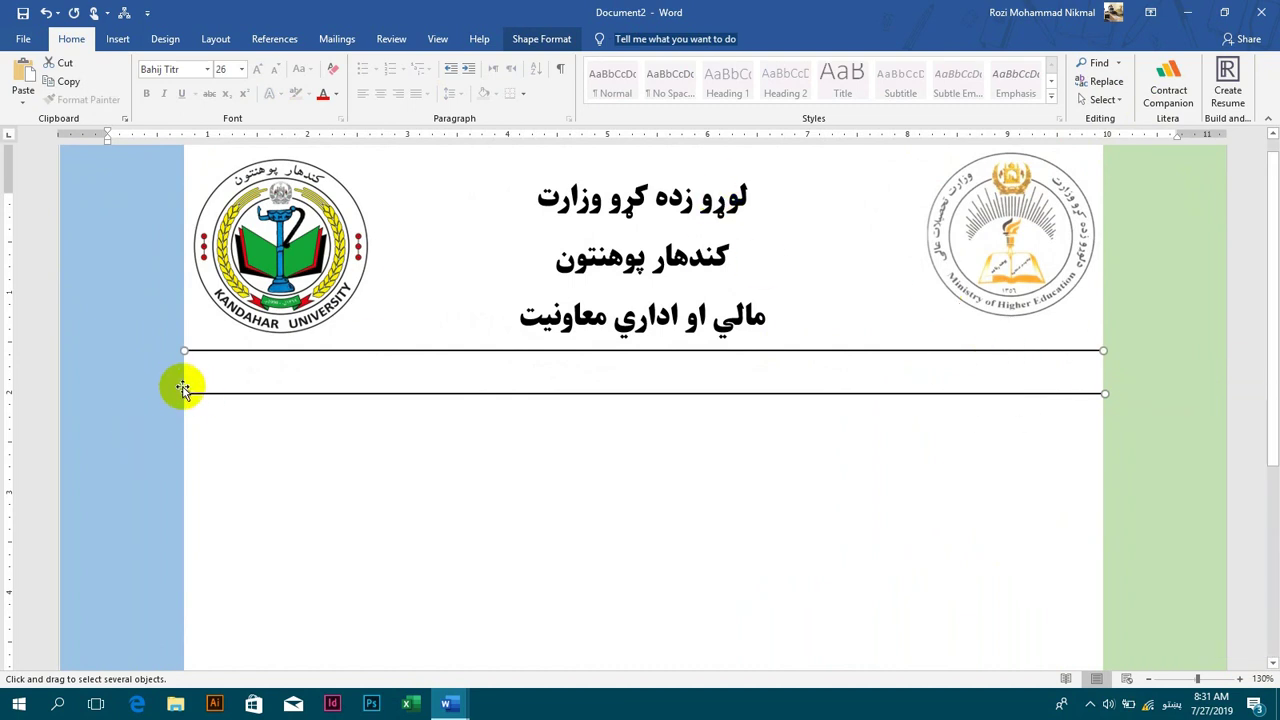
drag(183, 390, 168, 398)
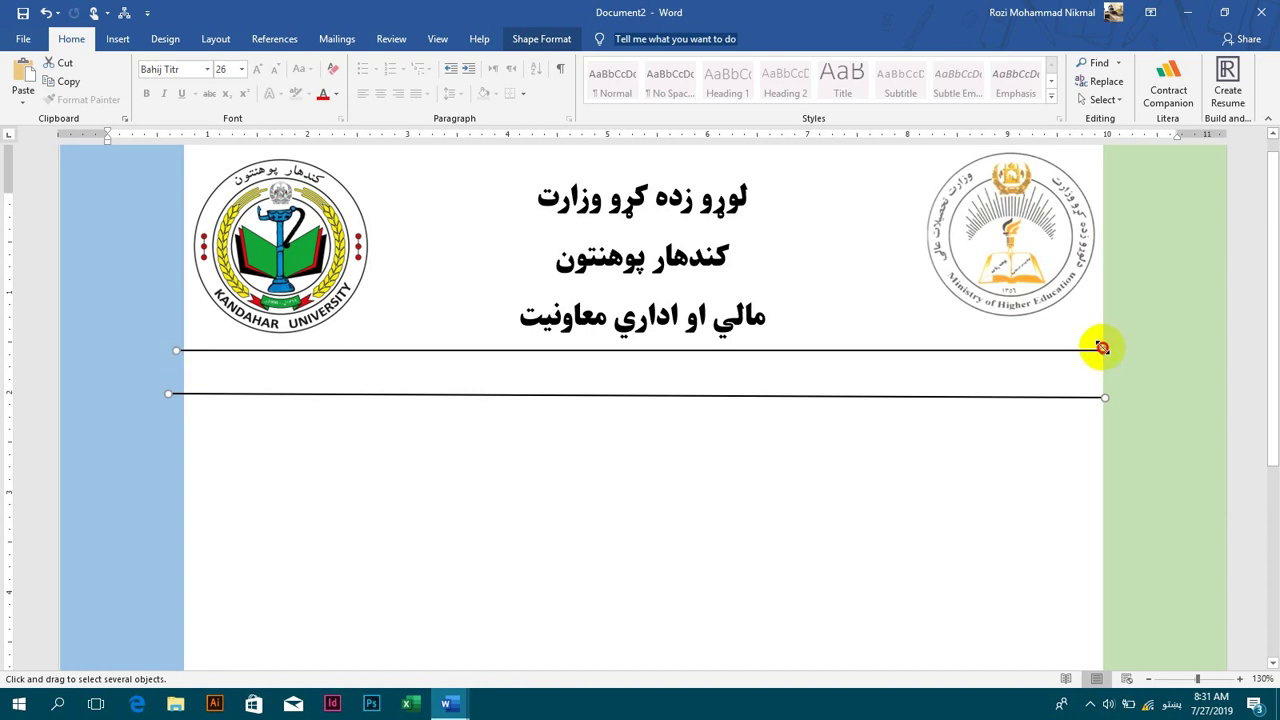
drag(1101, 347, 1116, 350)
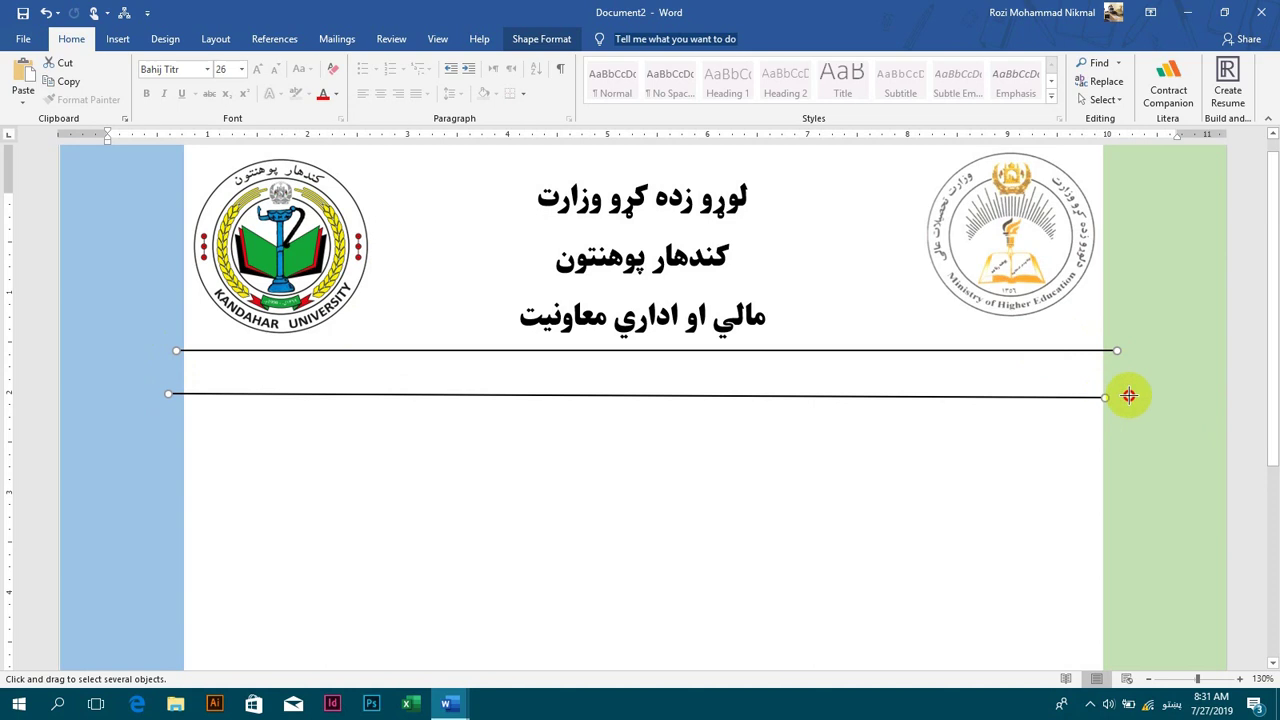
mouse_move(1129, 396)
mouse_down()
mouse_move(1103, 395)
mouse_move(1115, 394)
mouse_up()
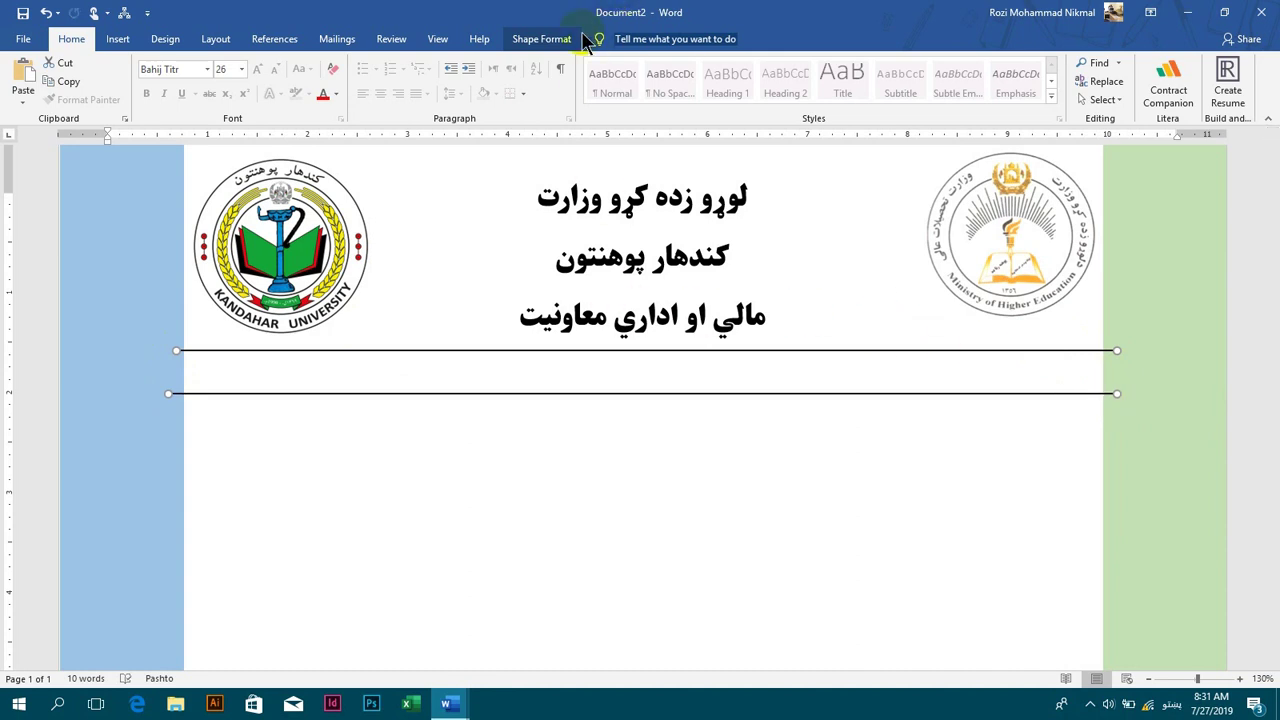
Group the two black header rules into one object and send it behind text
click(541, 39)
click(1083, 63)
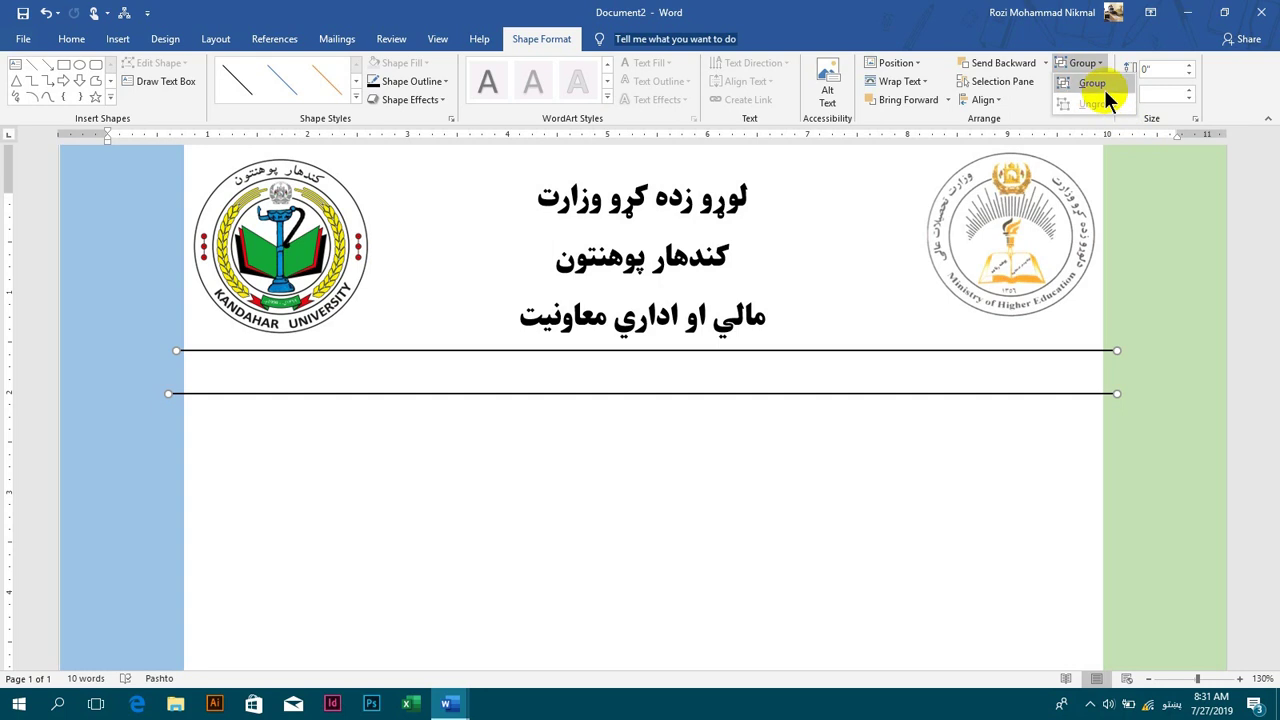
click(1103, 86)
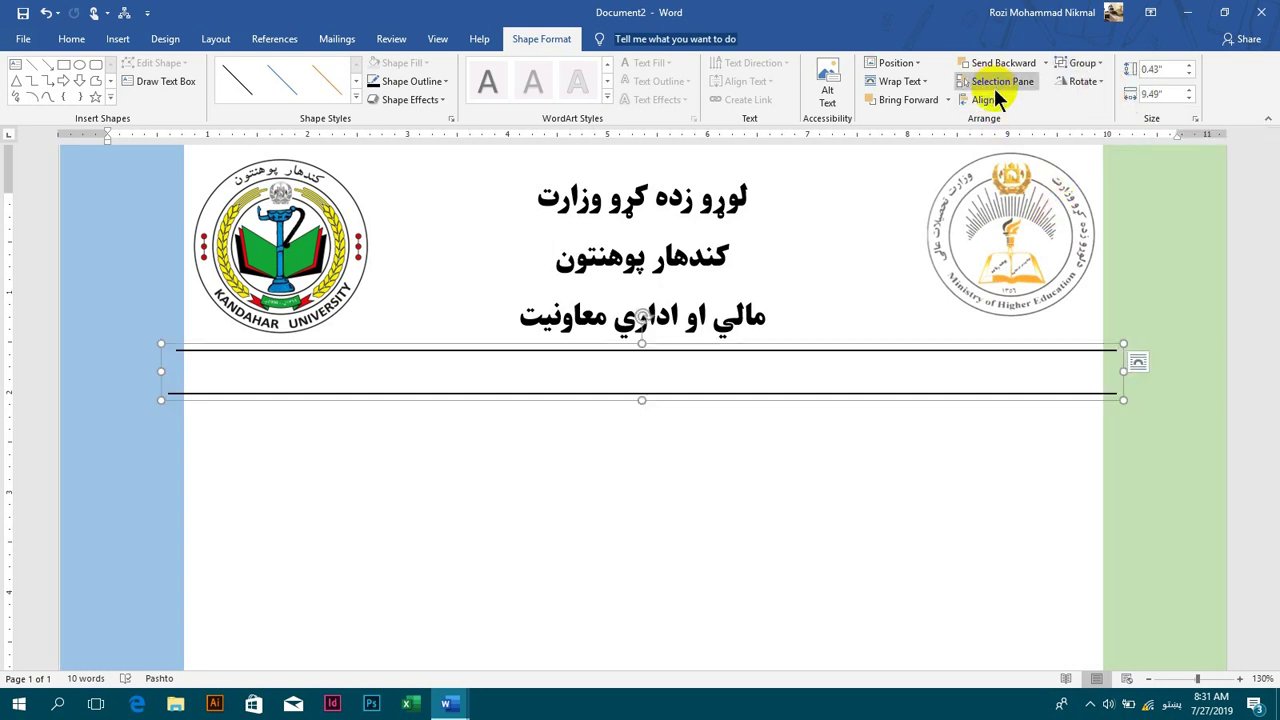
click(1046, 63)
click(1041, 121)
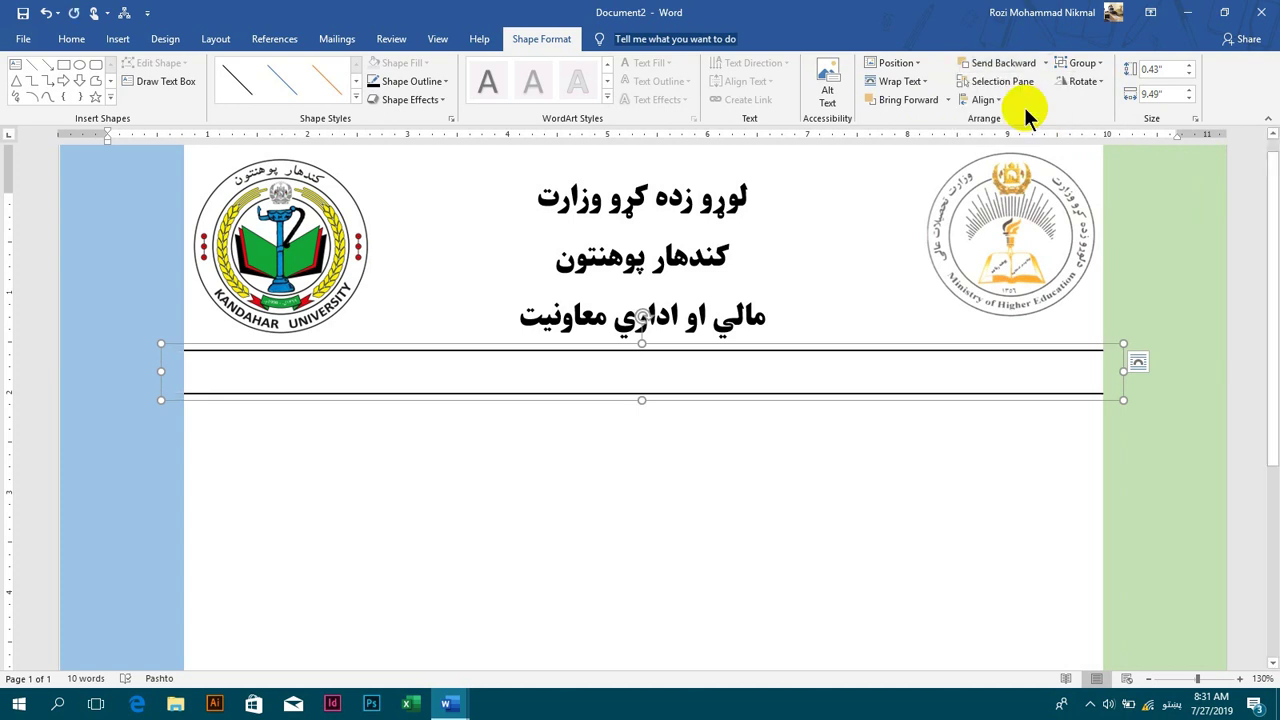
click(635, 485)
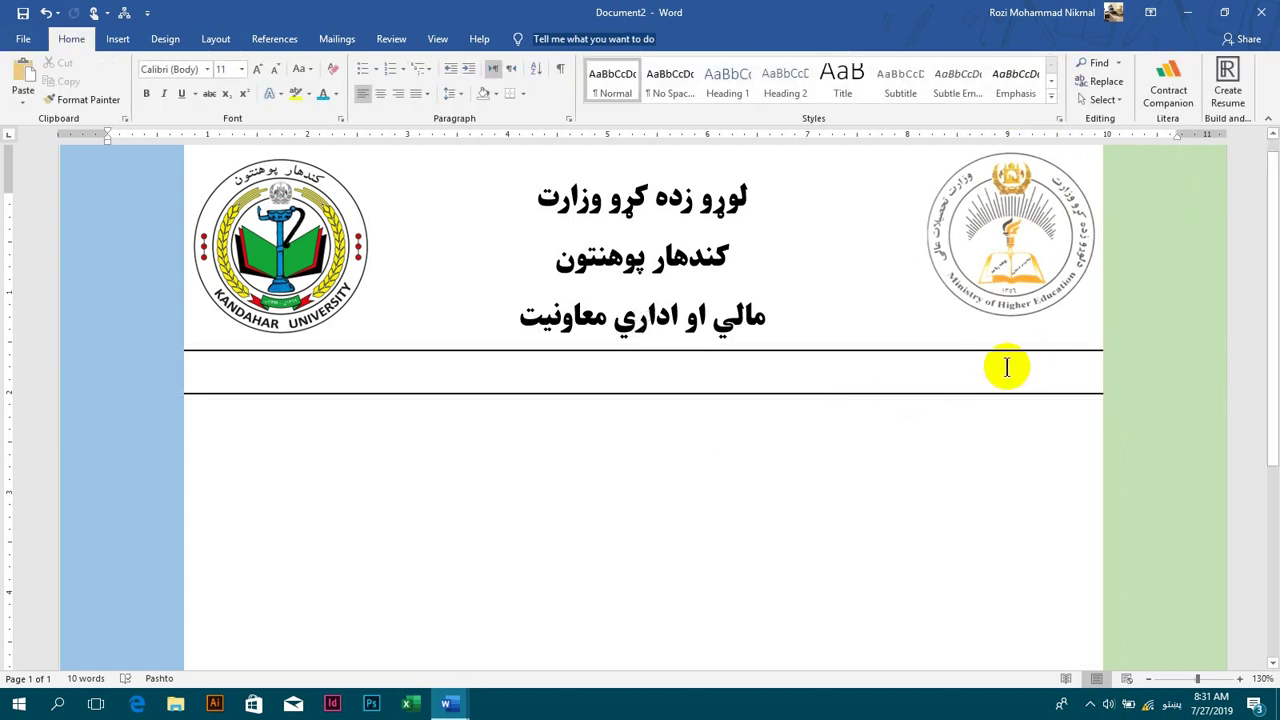
Make the right logo slightly taller and raise the heading box's bottom edge above the rules
click(1005, 316)
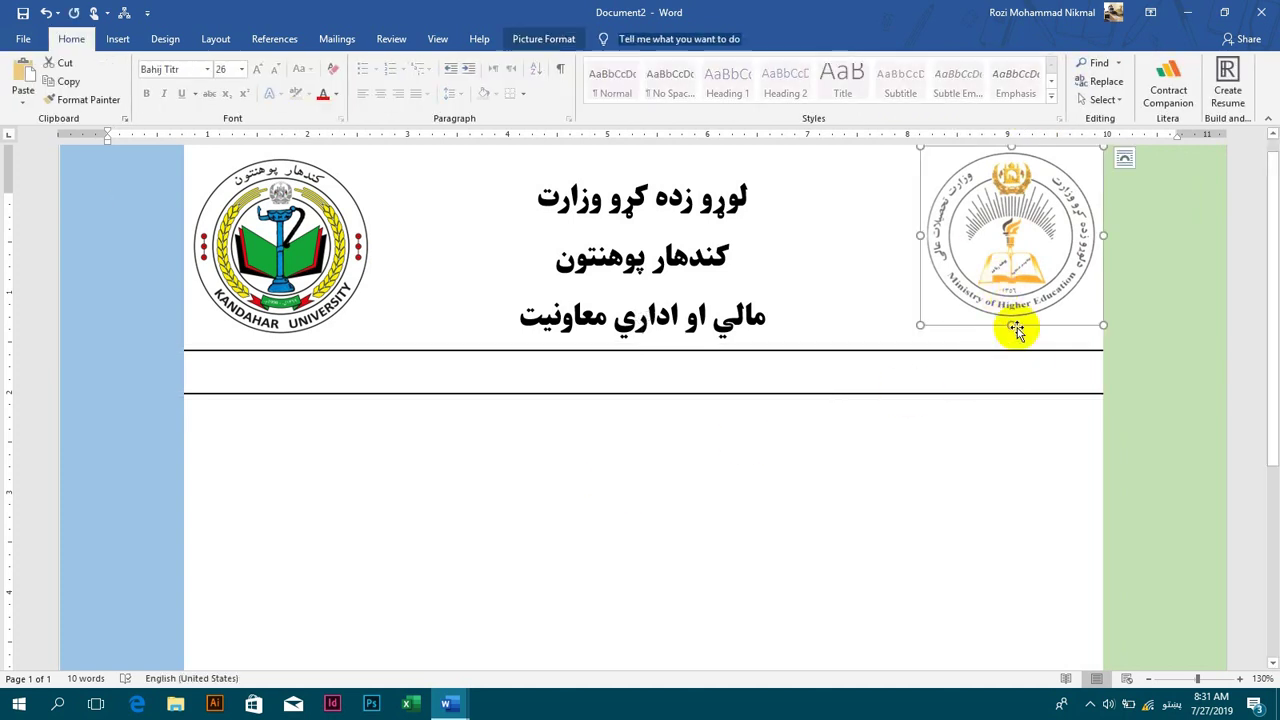
drag(1010, 326, 1015, 335)
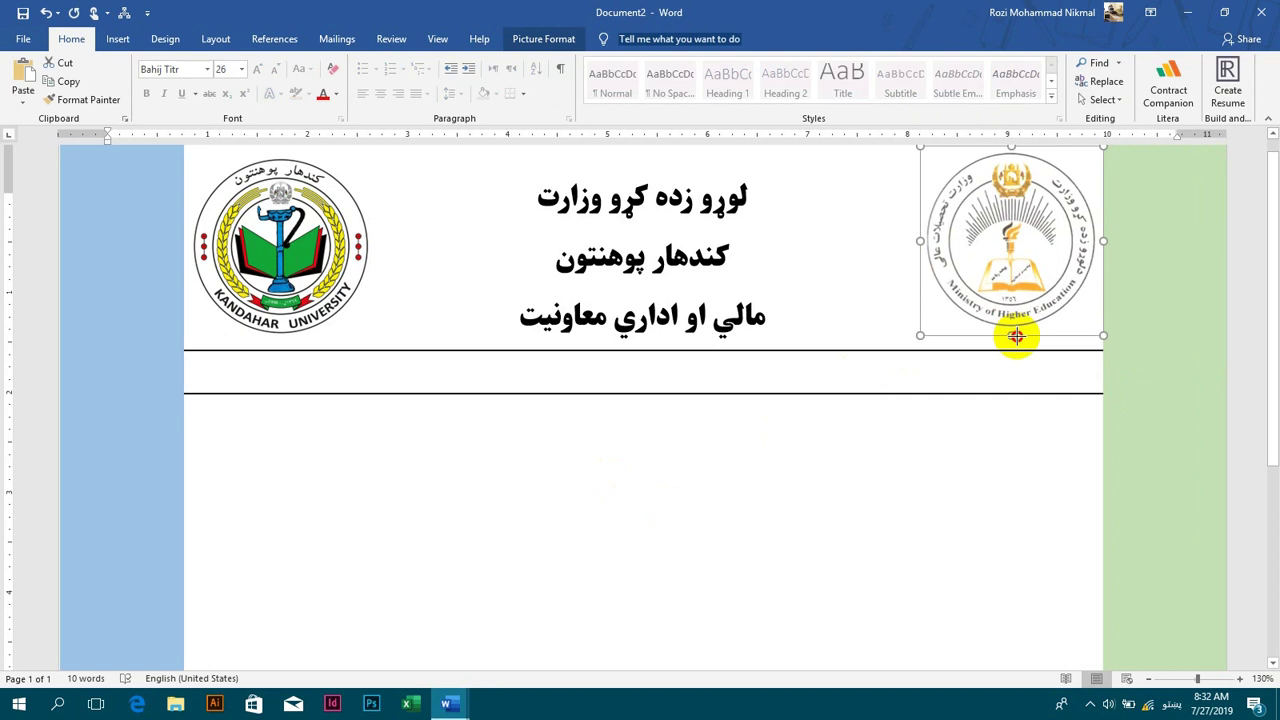
click(947, 380)
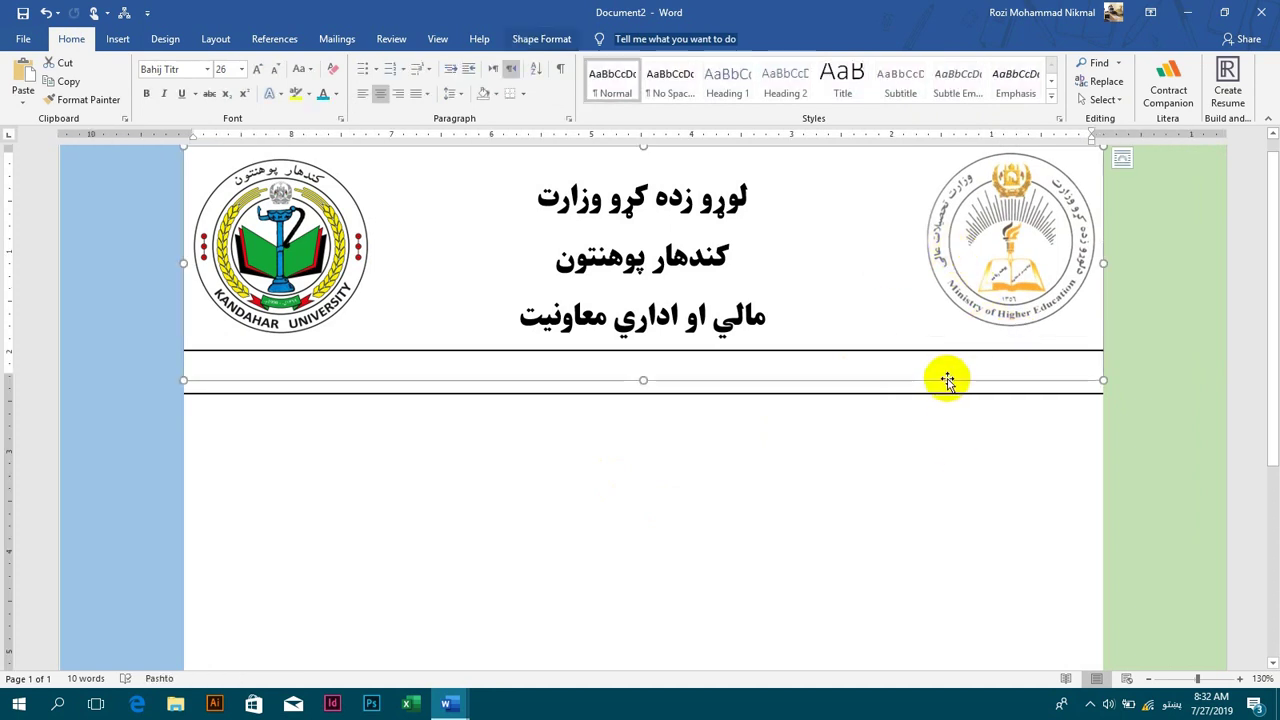
click(638, 380)
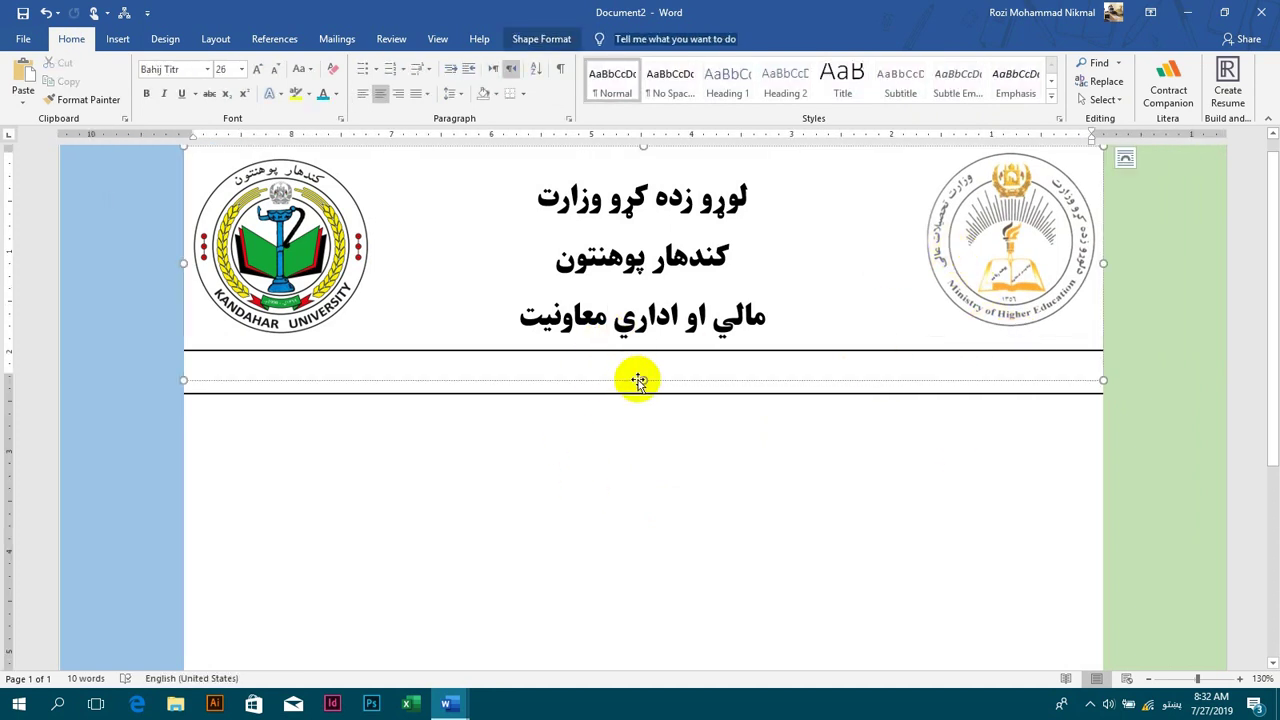
drag(645, 381, 642, 345)
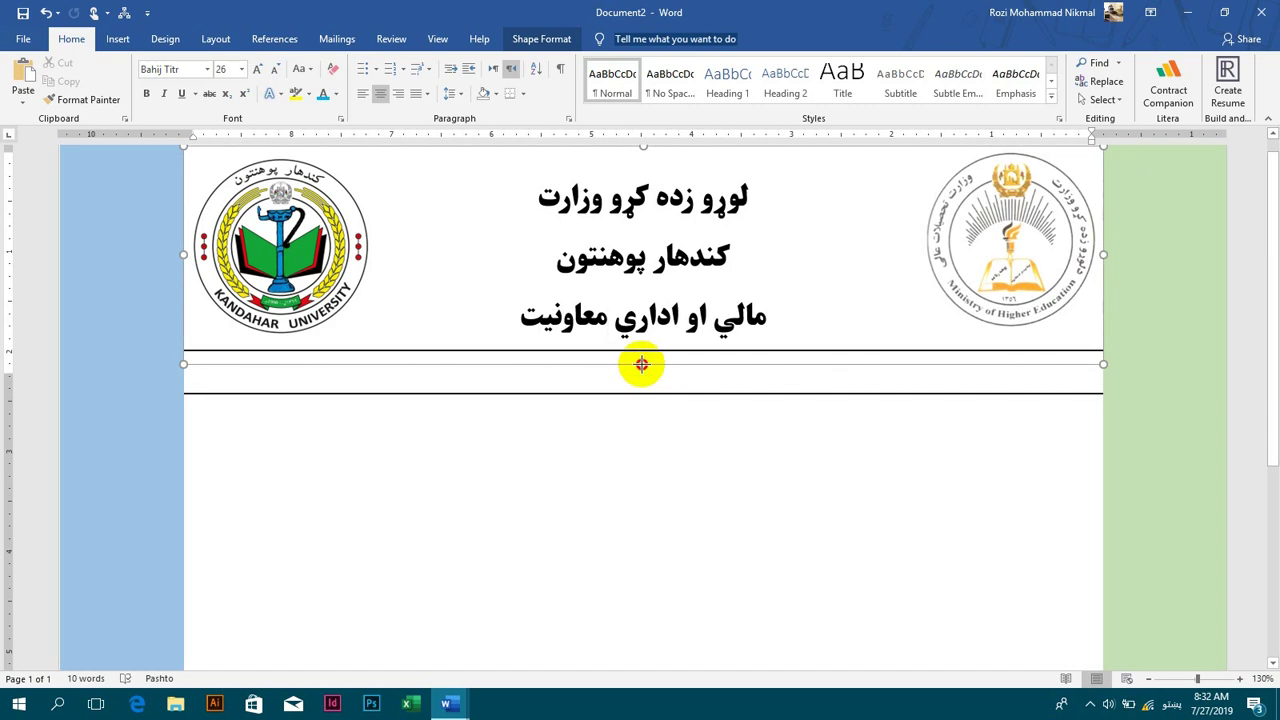
double_click(661, 376)
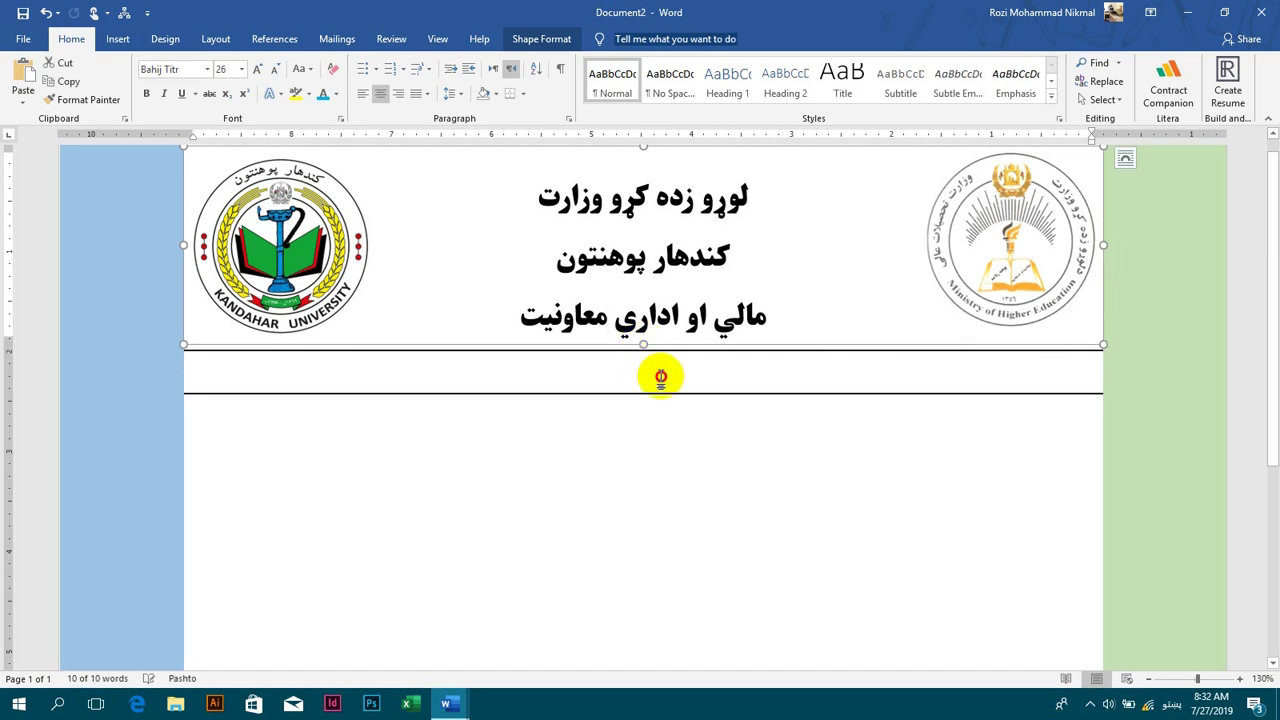
Draw a borderless, unfilled right-to-left text box between the rules at right and type the Pashto date
click(117, 38)
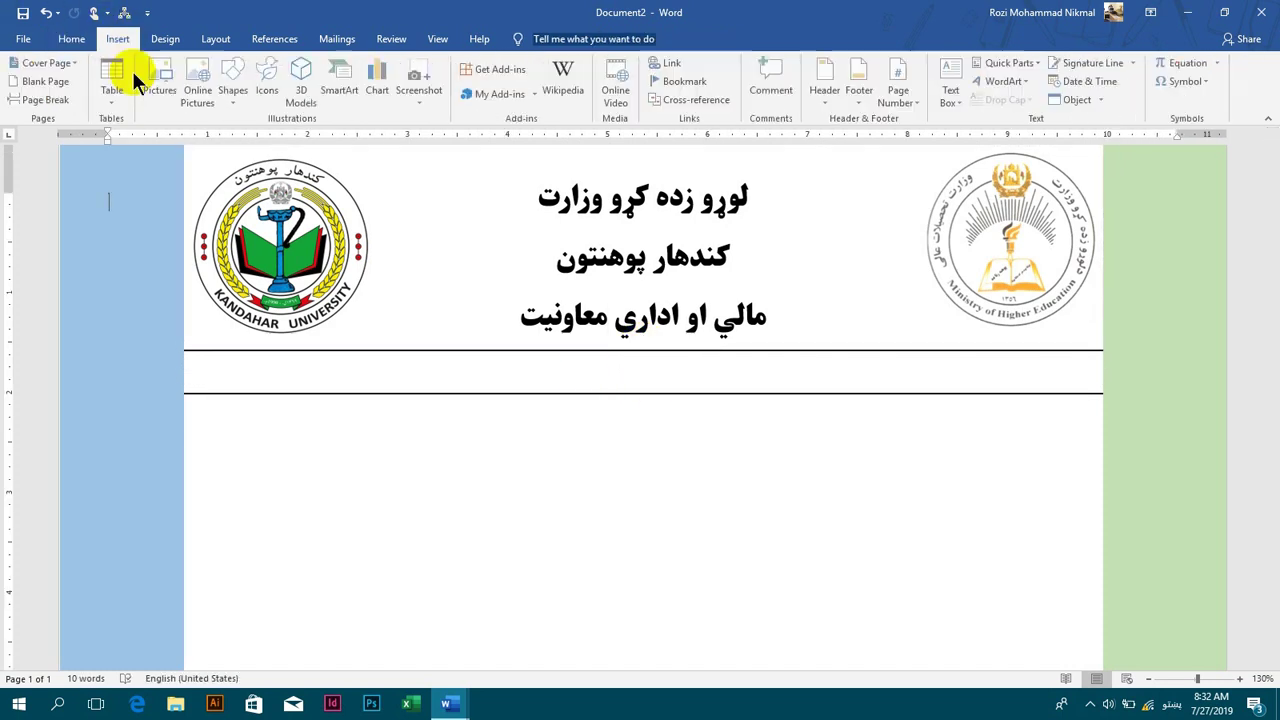
click(250, 100)
click(235, 168)
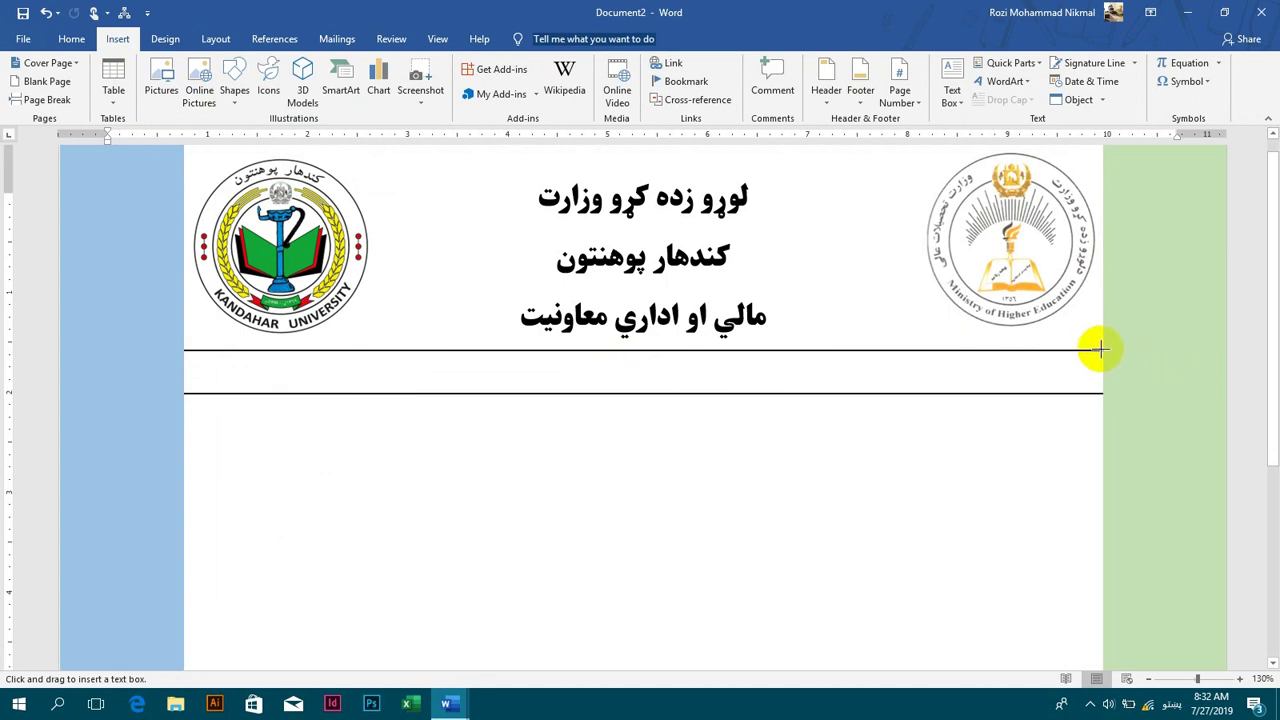
mouse_move(1095, 348)
mouse_down()
mouse_move(968, 396)
mouse_move(842, 393)
mouse_up()
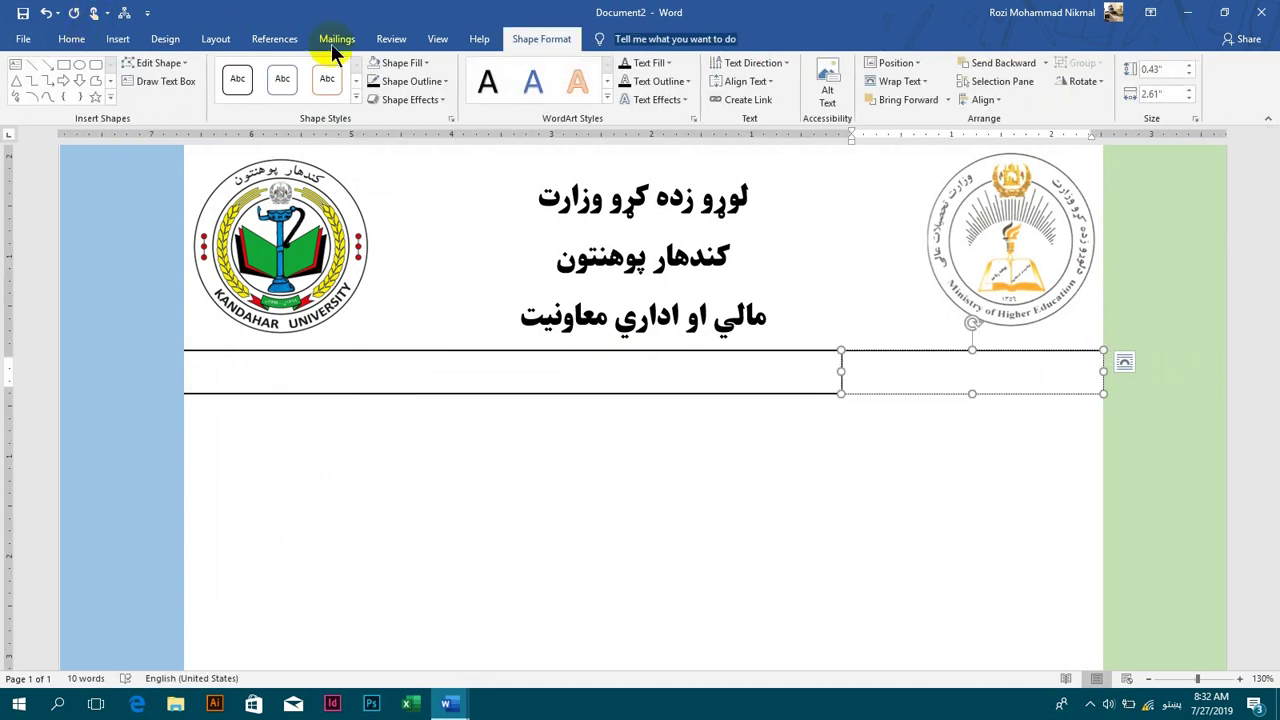
click(447, 82)
click(434, 226)
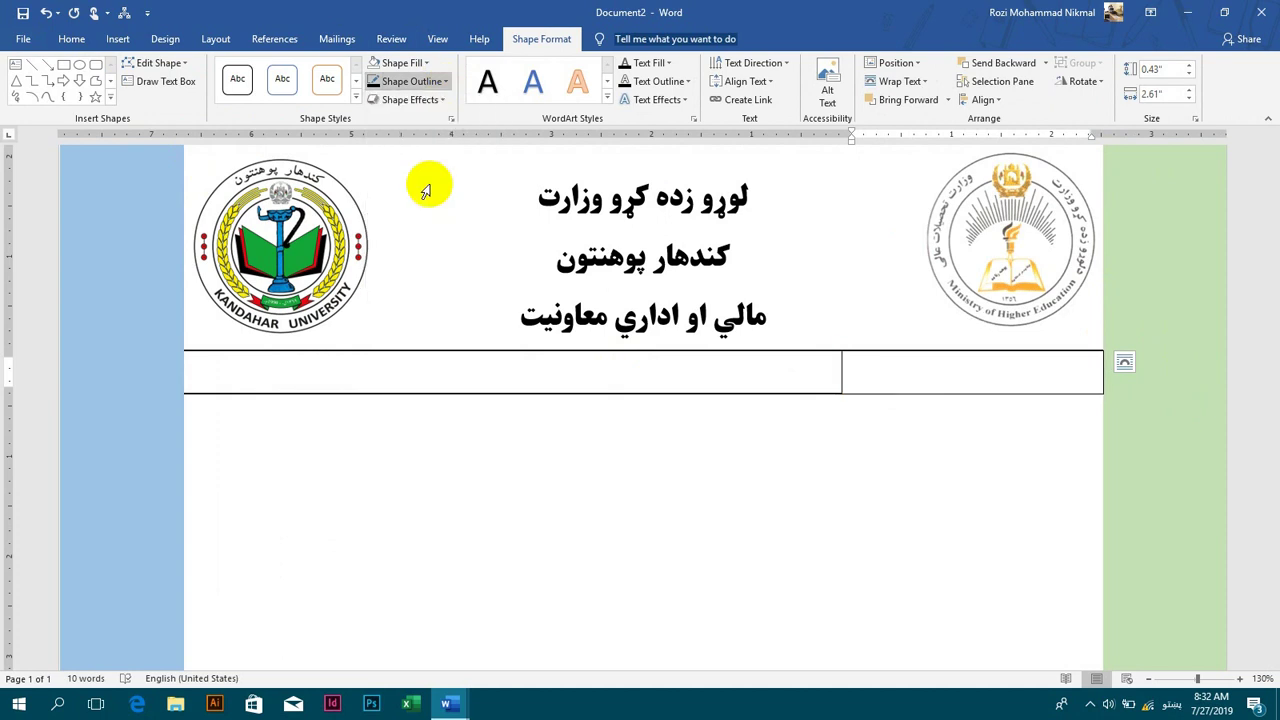
click(423, 66)
click(424, 198)
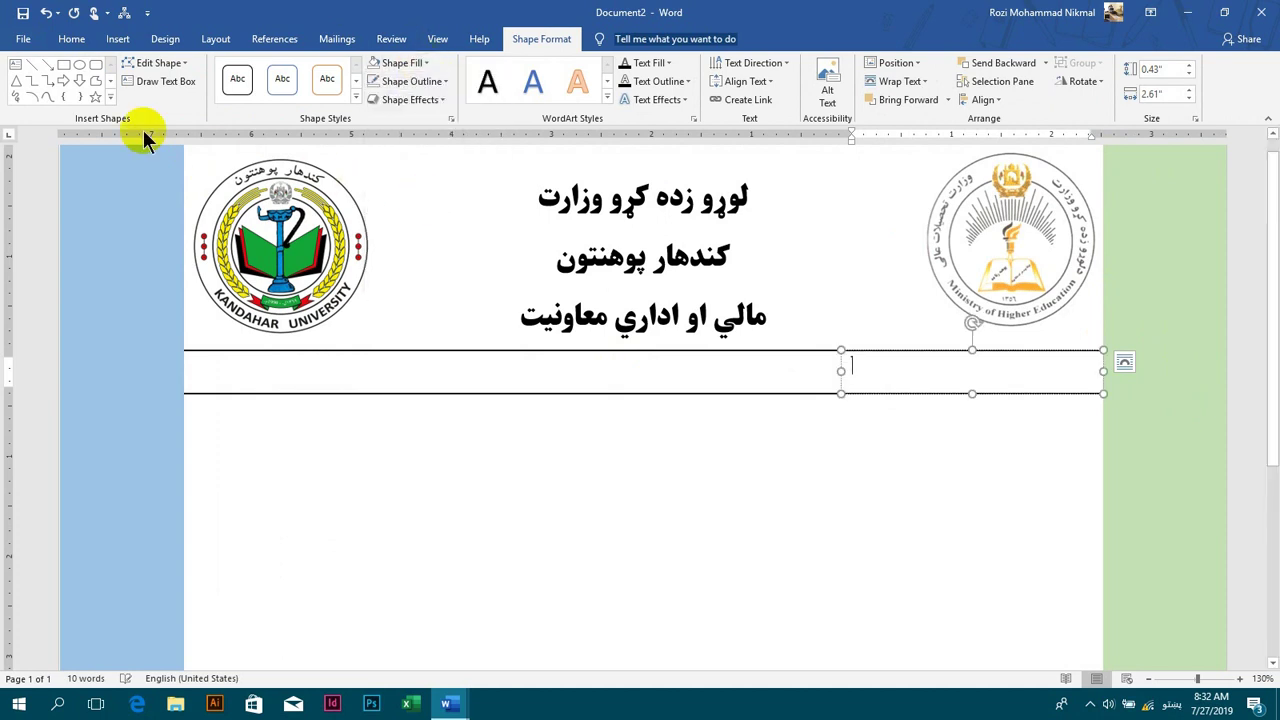
click(72, 39)
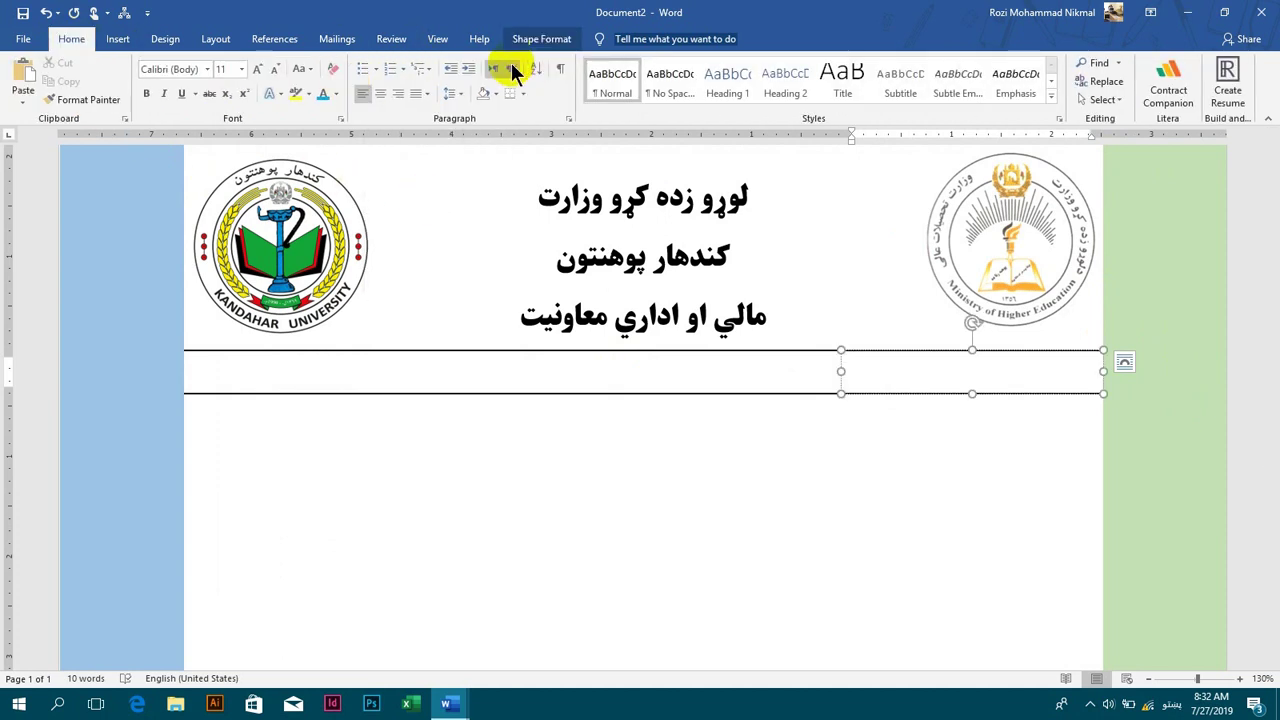
click(511, 69)
text(ک)
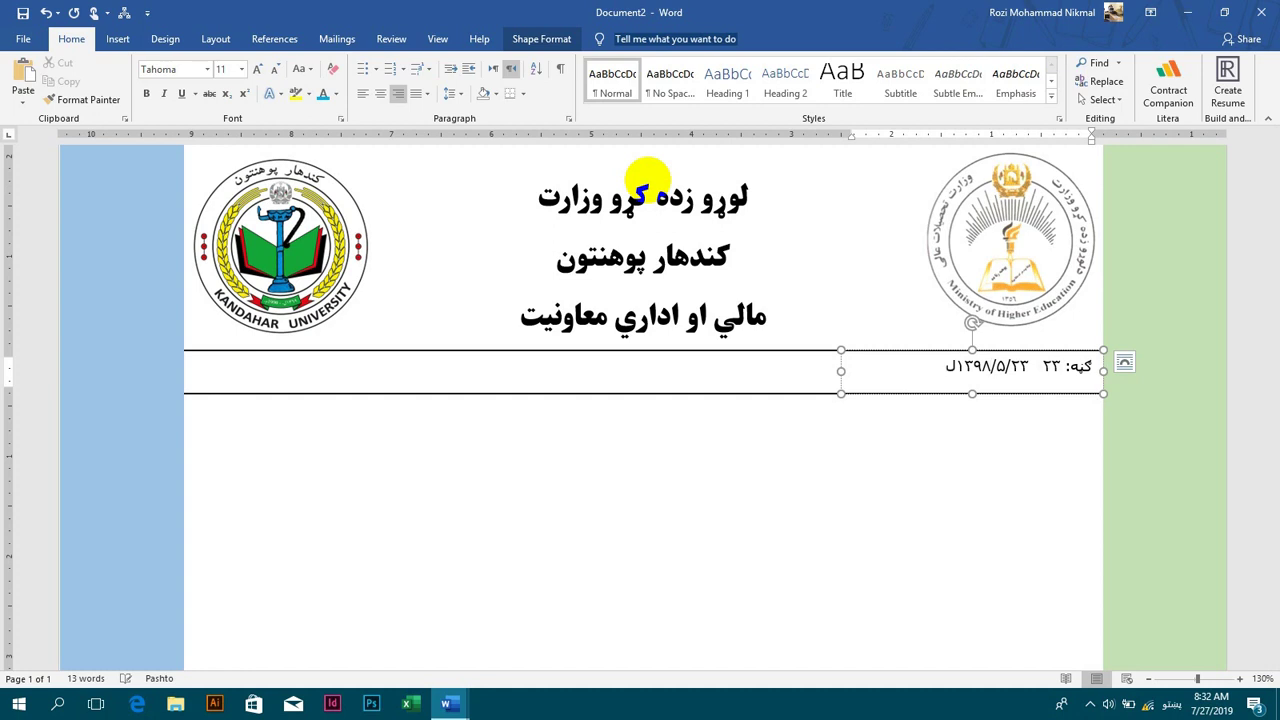
Format the date text as bold Bahij Nazanin 16 pt and copy its box to the strip's left end
click(890, 352)
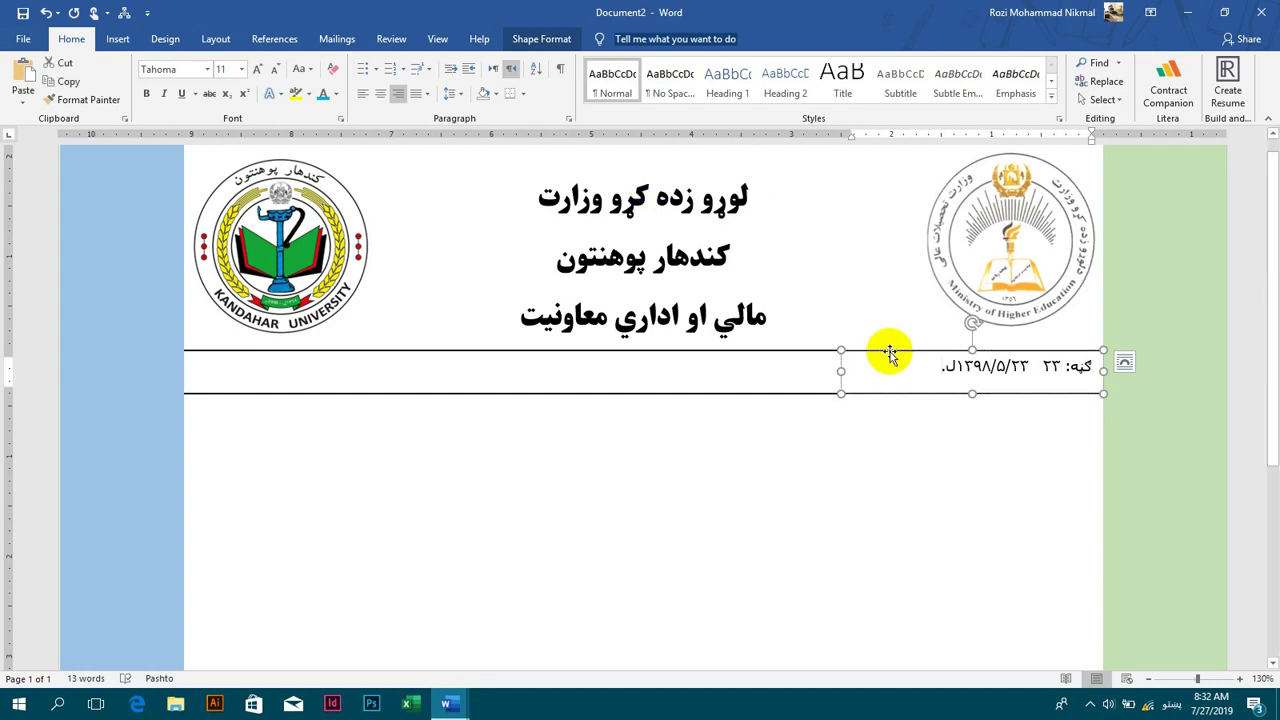
click(207, 69)
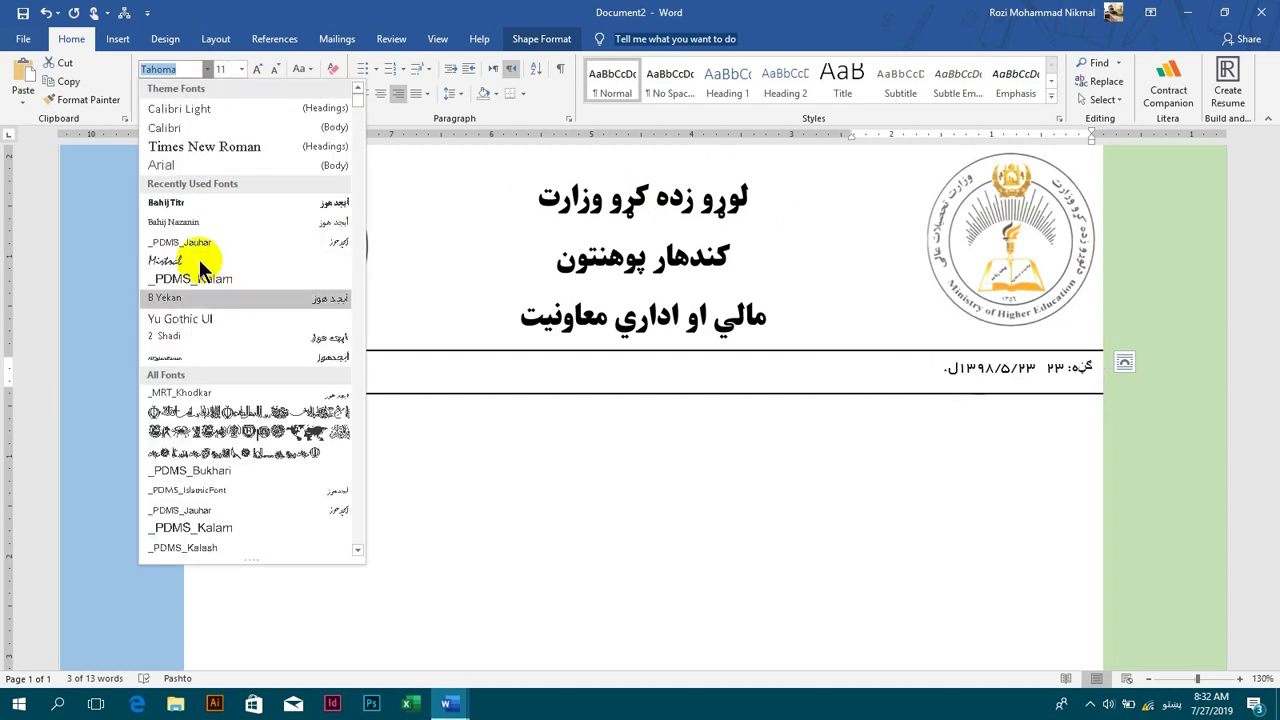
click(188, 221)
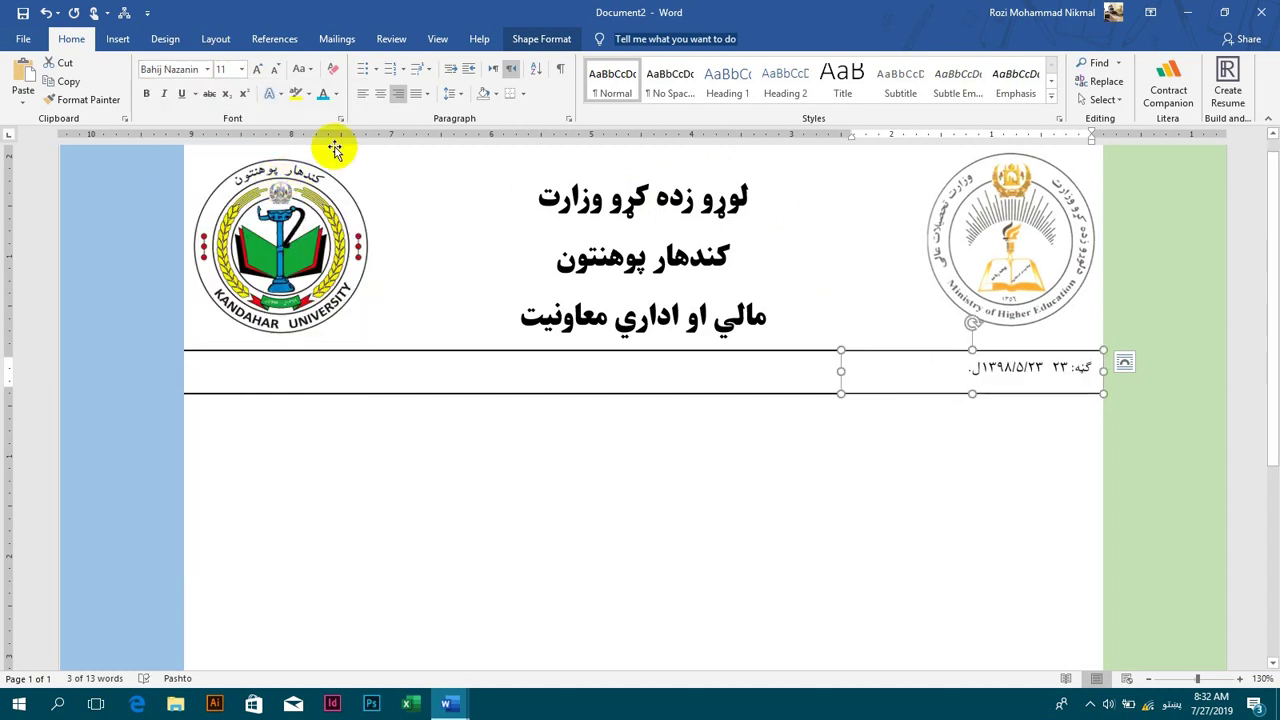
click(259, 72)
click(259, 72)
click(259, 72)
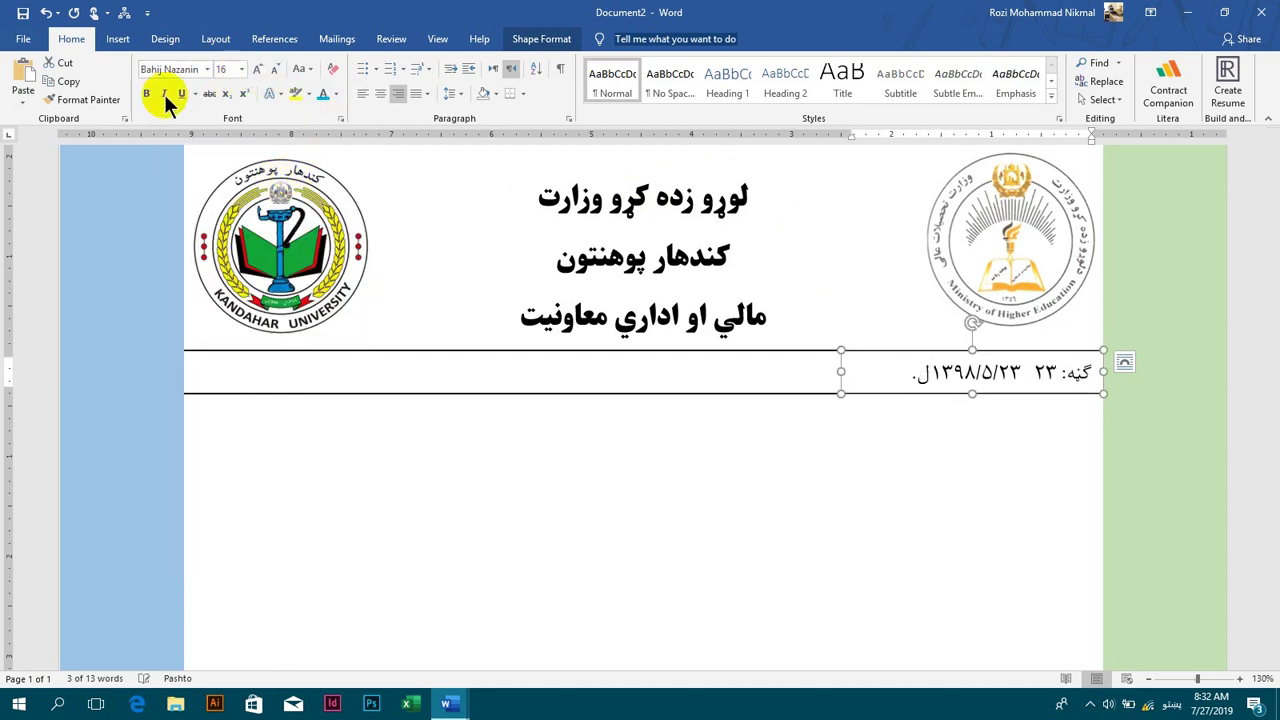
click(145, 95)
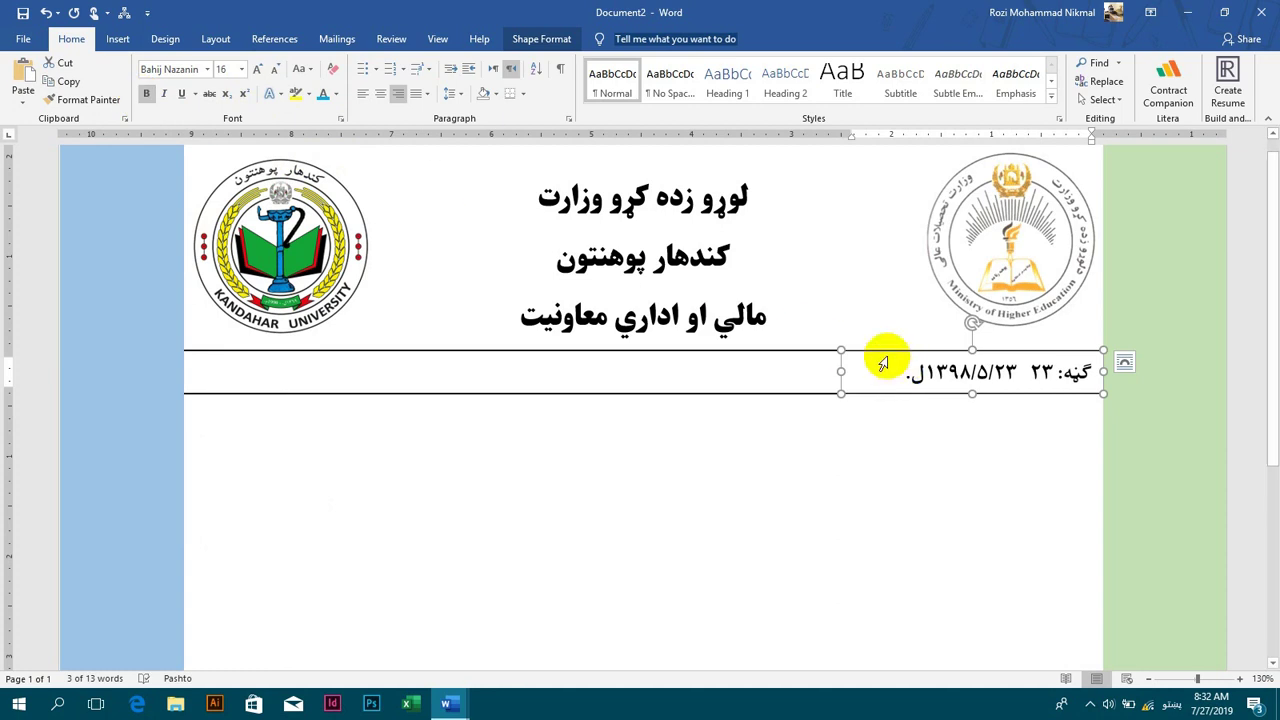
mouse_move(883, 363)
ctrl+mouse_down()
mouse_move(475, 413)
mouse_move(230, 393)
ctrl+mouse_up()
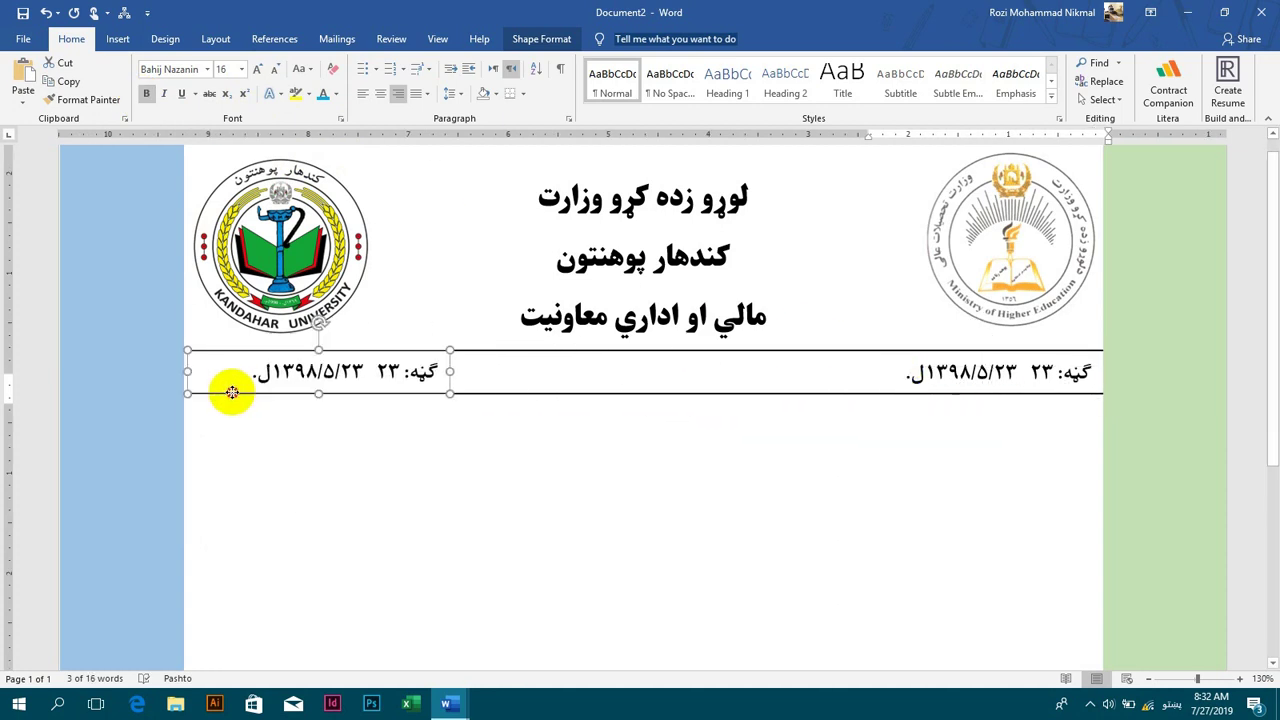
Switch the left date box to left-to-right text and replace its contents with 'RegNo 23,'
click(491, 69)
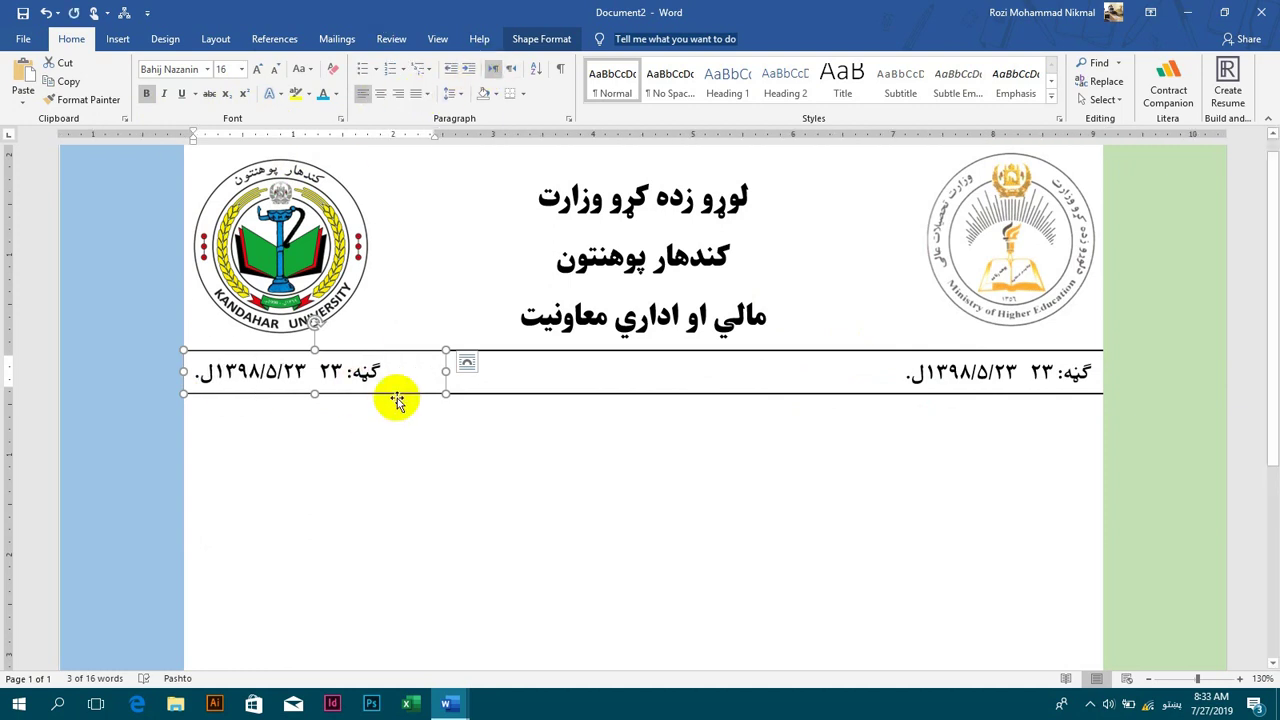
triple_click(397, 366)
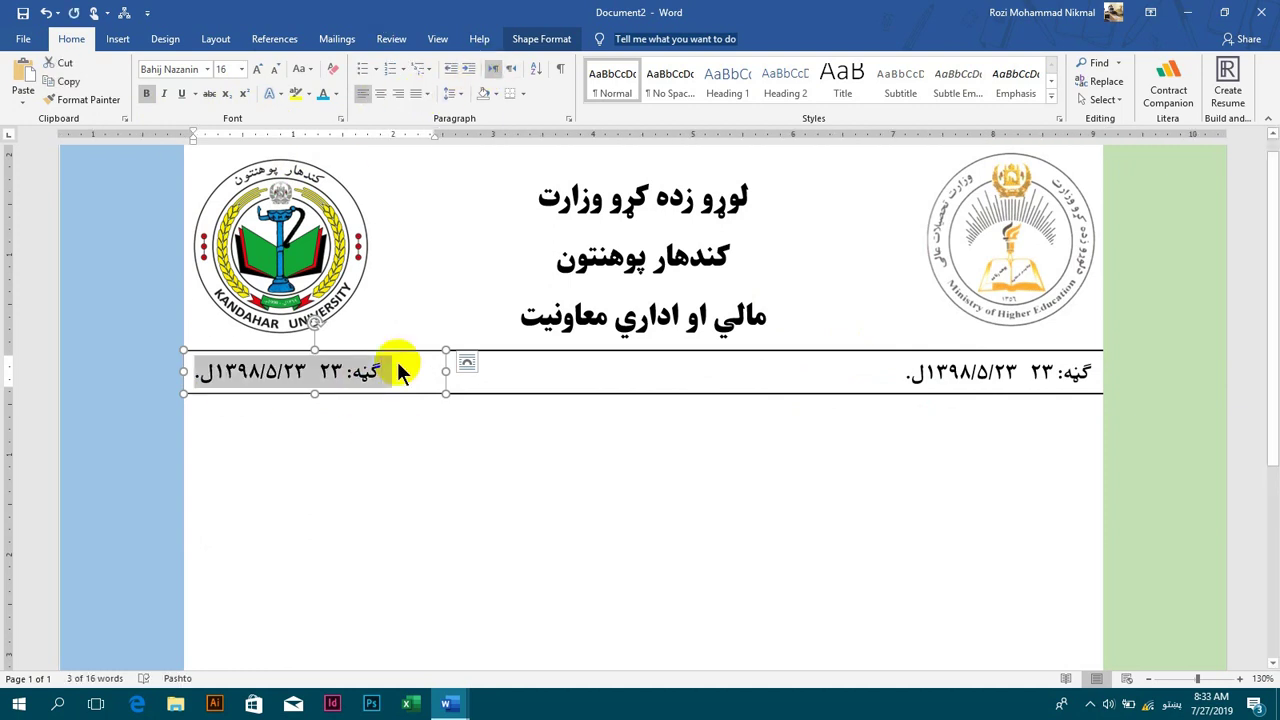
text(RegNo 23,)
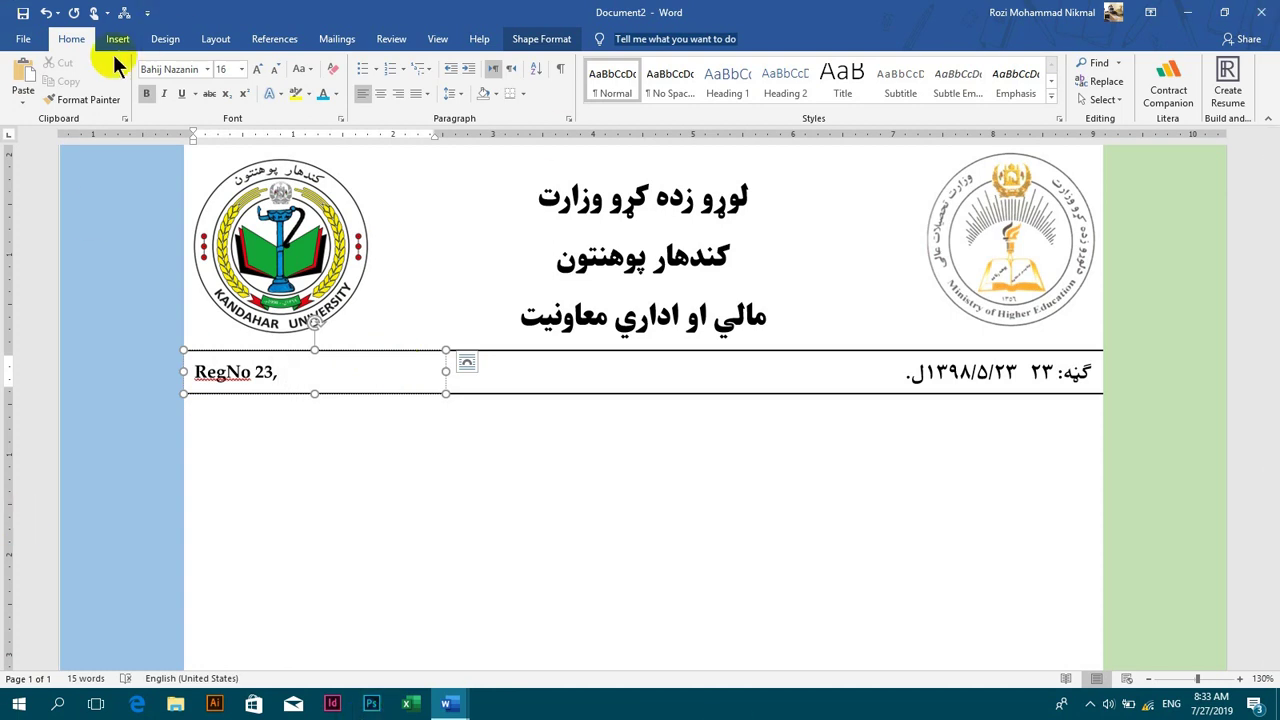
click(124, 12)
click(603, 322)
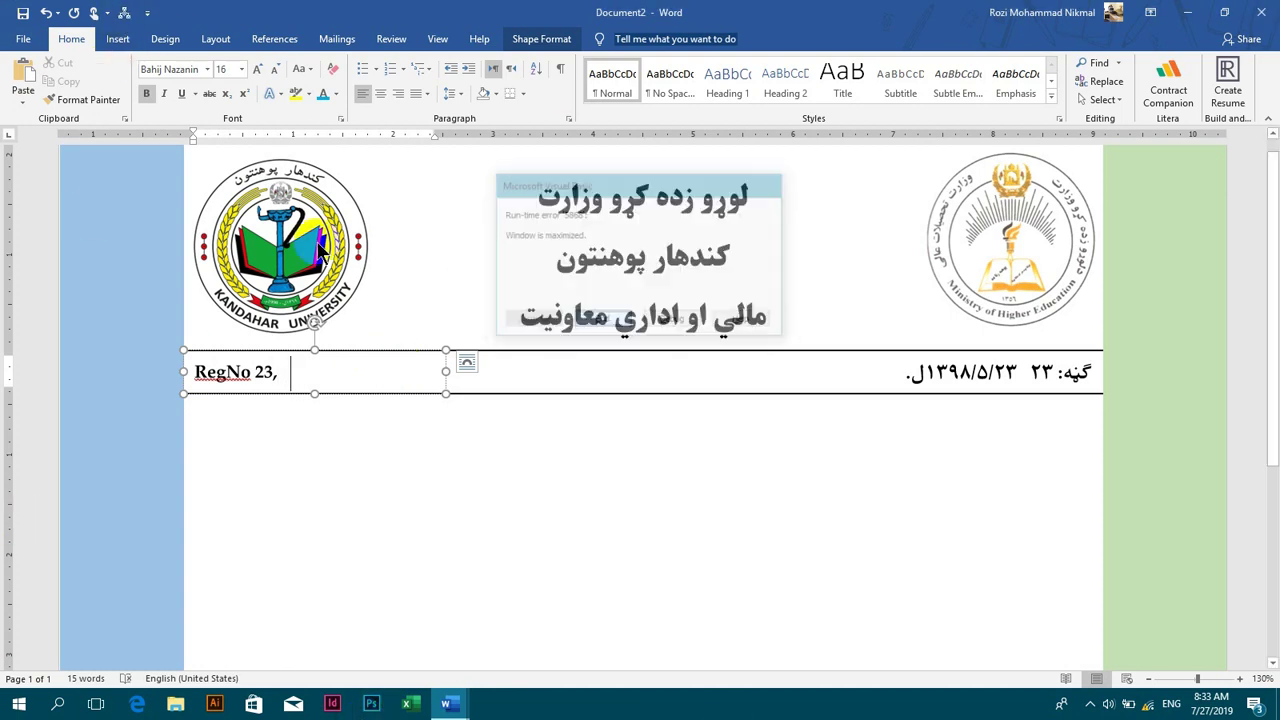
Insert the date in the 'July 27, 2019' format after the registration number
click(115, 39)
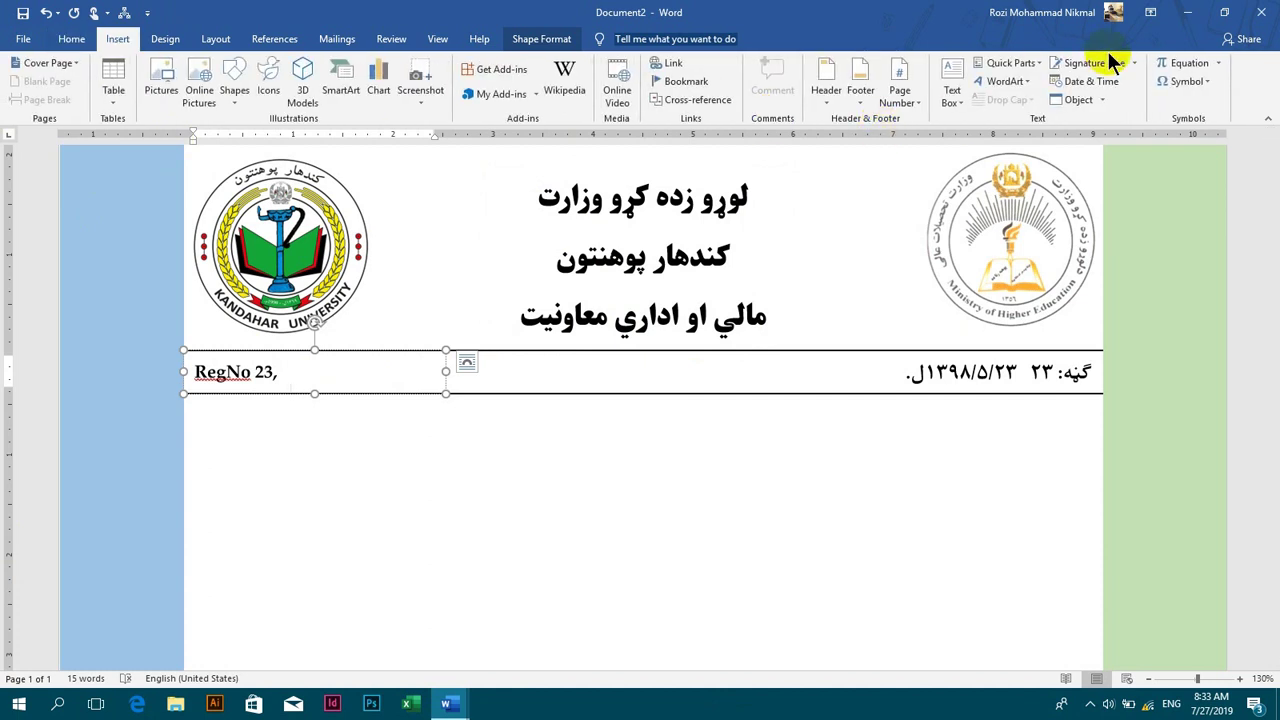
click(1088, 81)
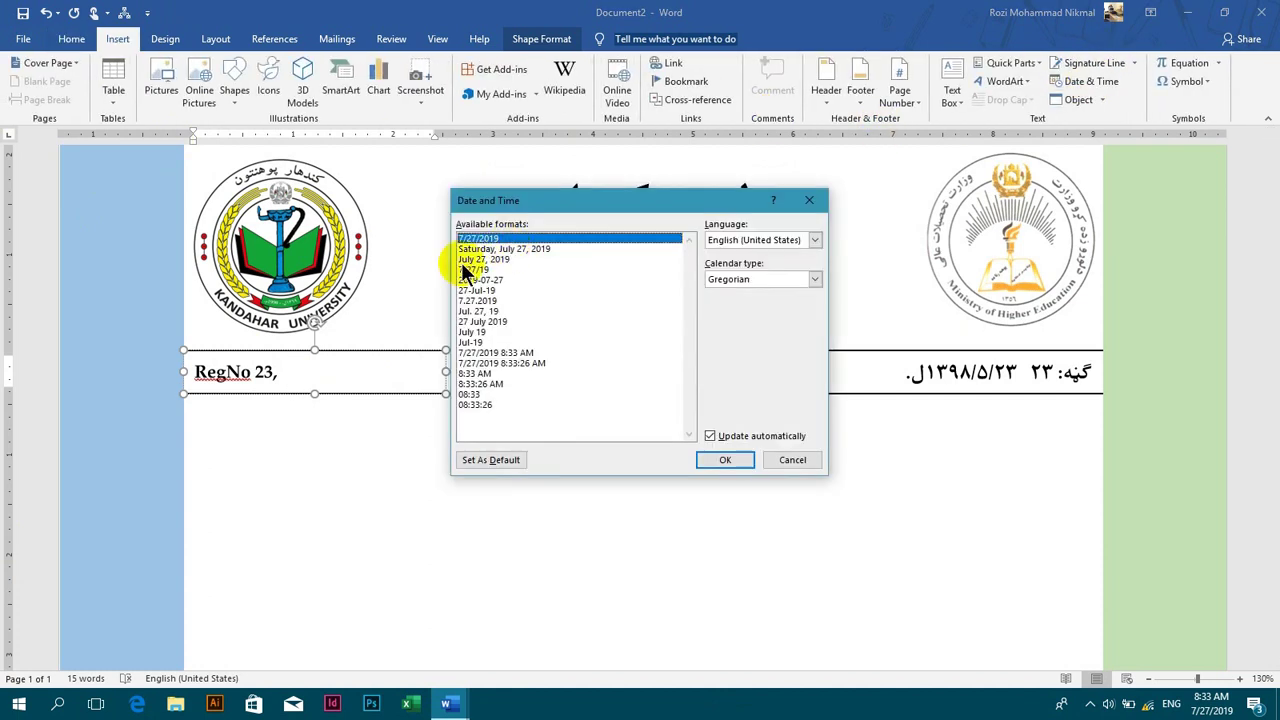
click(479, 258)
click(725, 459)
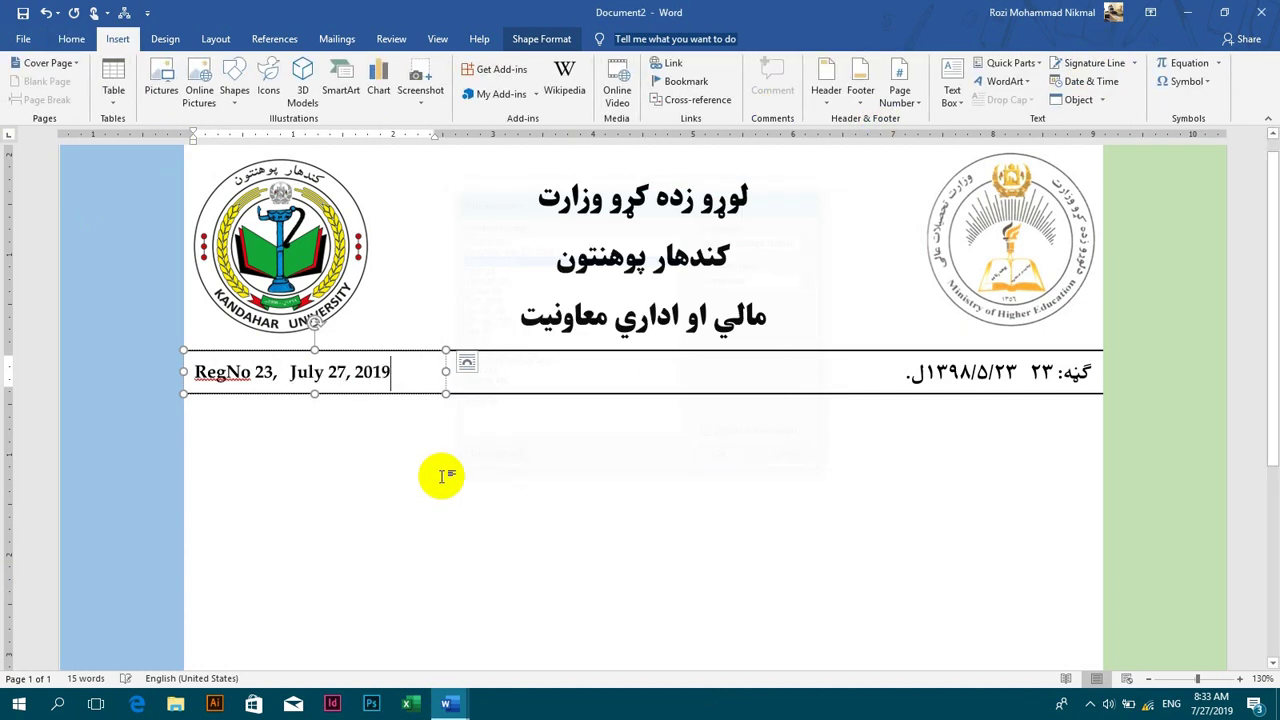
scroll(837, 449, down, 3)
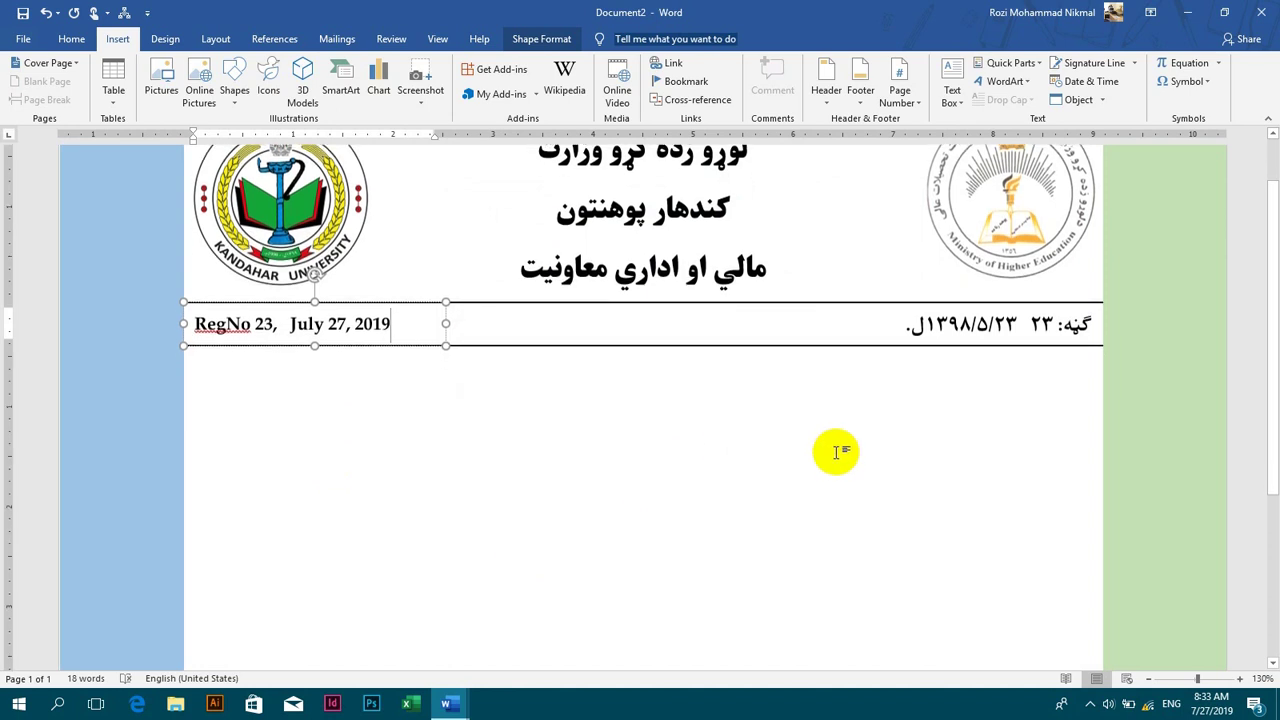
click(151, 435)
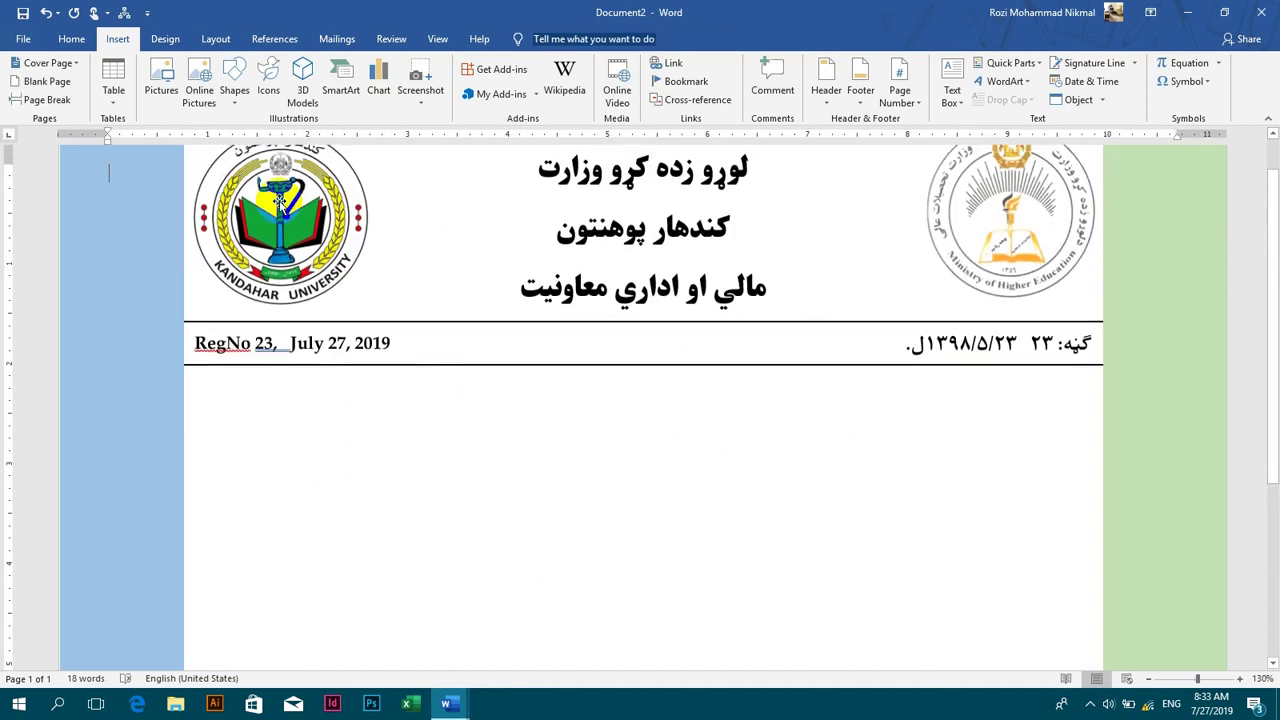
click(70, 40)
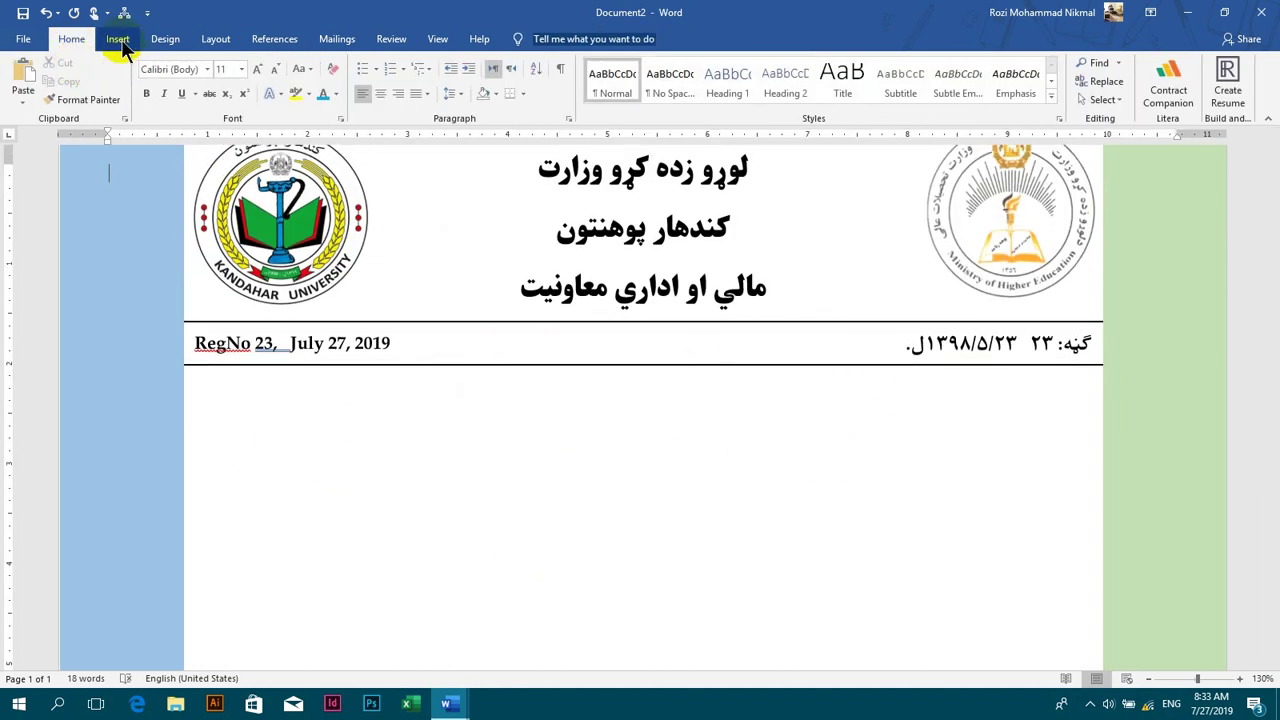
Draw a blue rectangle over the body's right half, stretch it to the page bottom, and copy it left
click(118, 39)
click(231, 95)
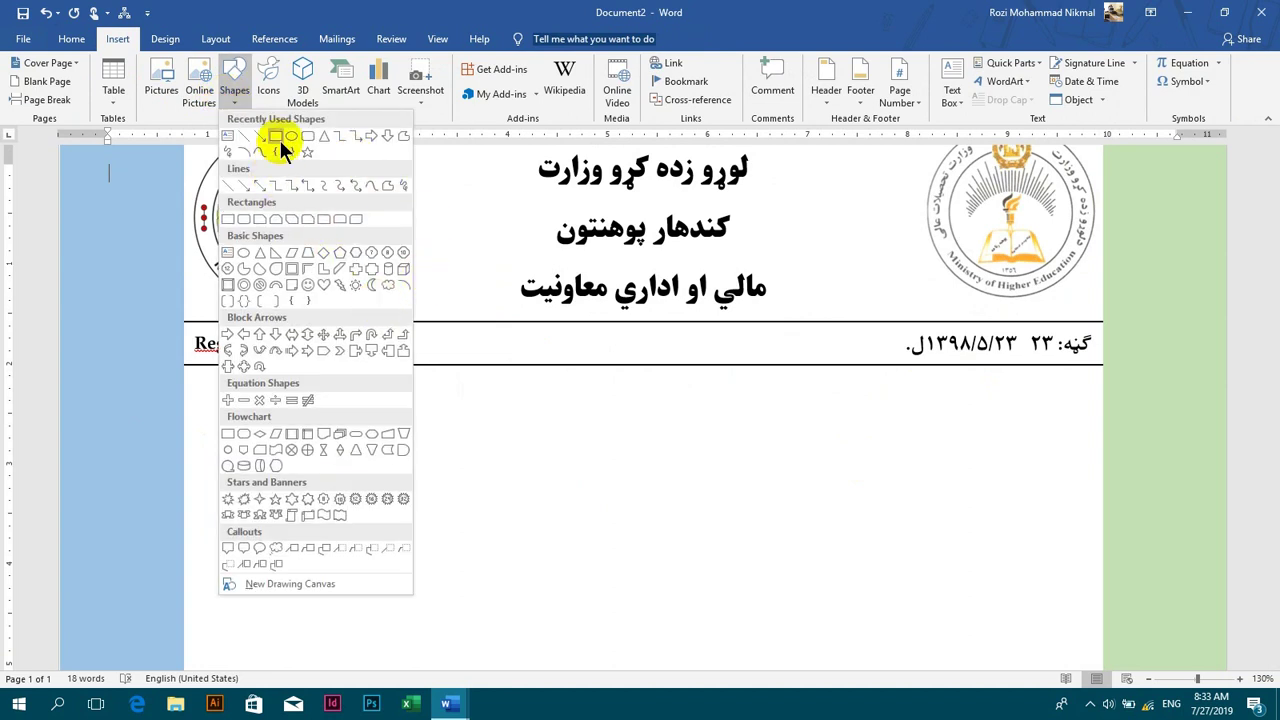
click(278, 140)
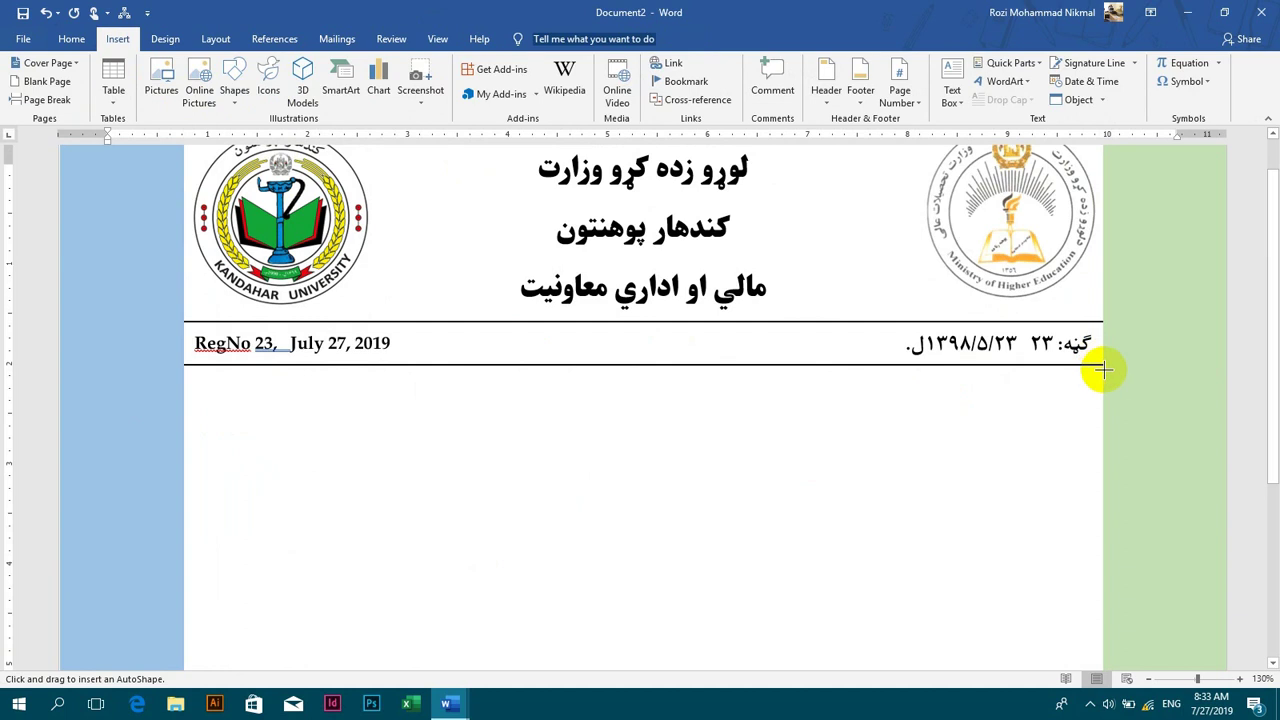
drag(1100, 365, 628, 704)
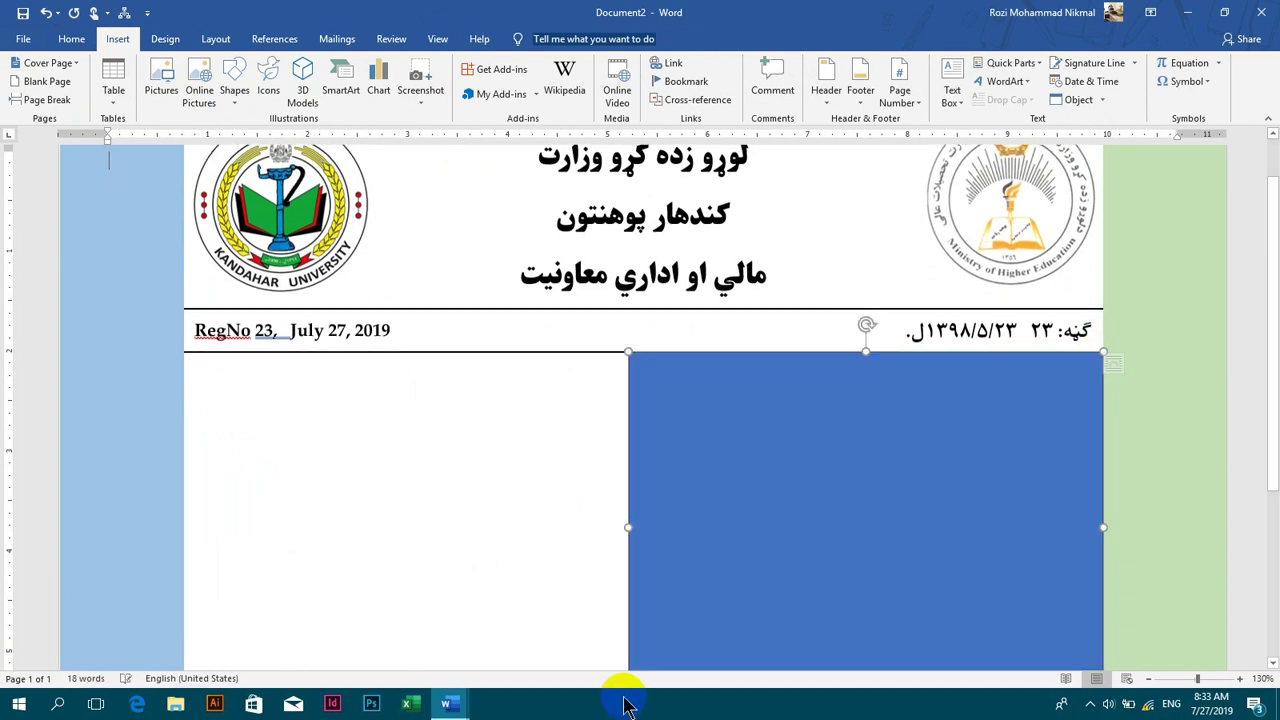
scroll(1192, 563, down, 3)
scroll(1192, 563, down, 2)
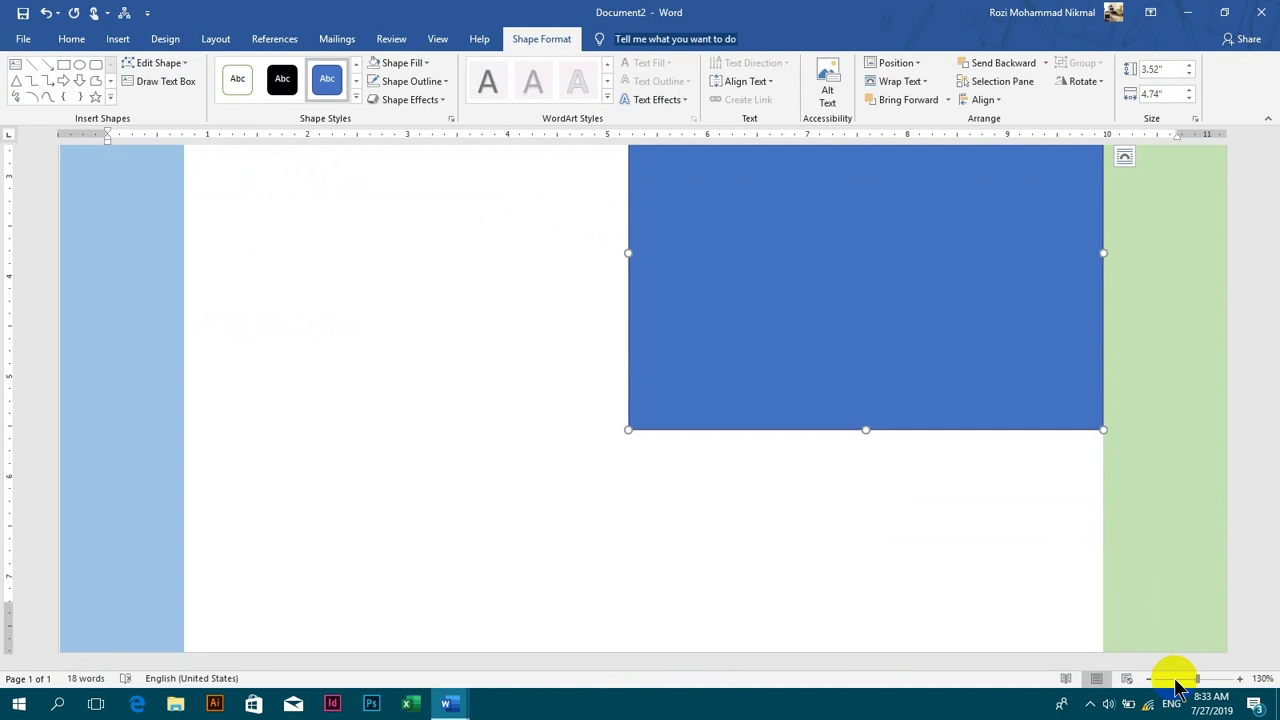
click(1175, 679)
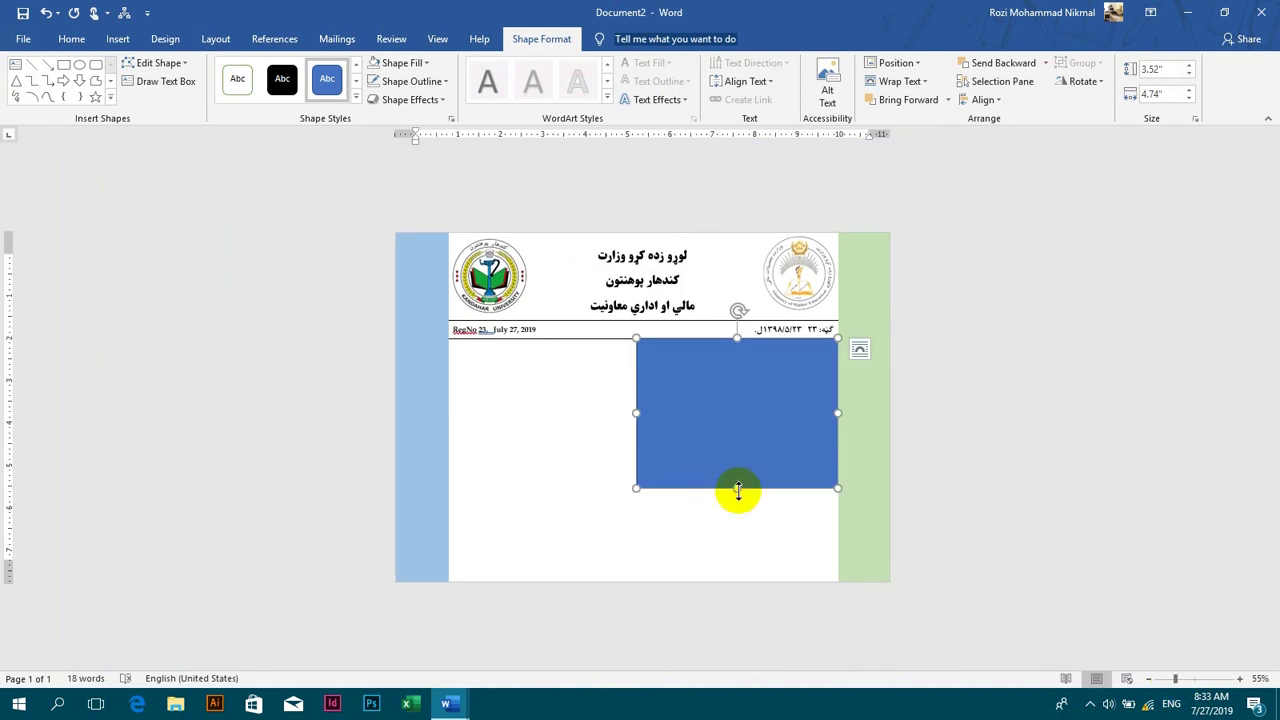
drag(737, 489, 739, 581)
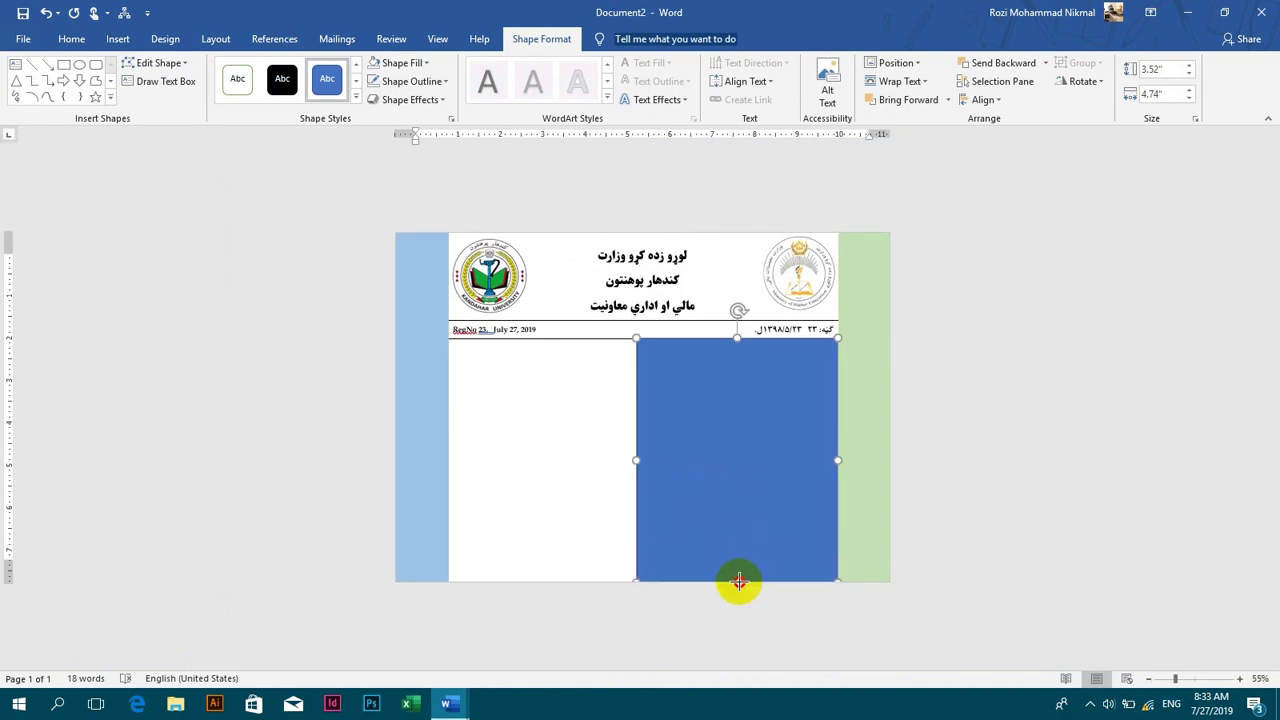
mouse_move(694, 499)
mouse_down()
mouse_move(641, 405)
mouse_move(446, 398)
mouse_up()
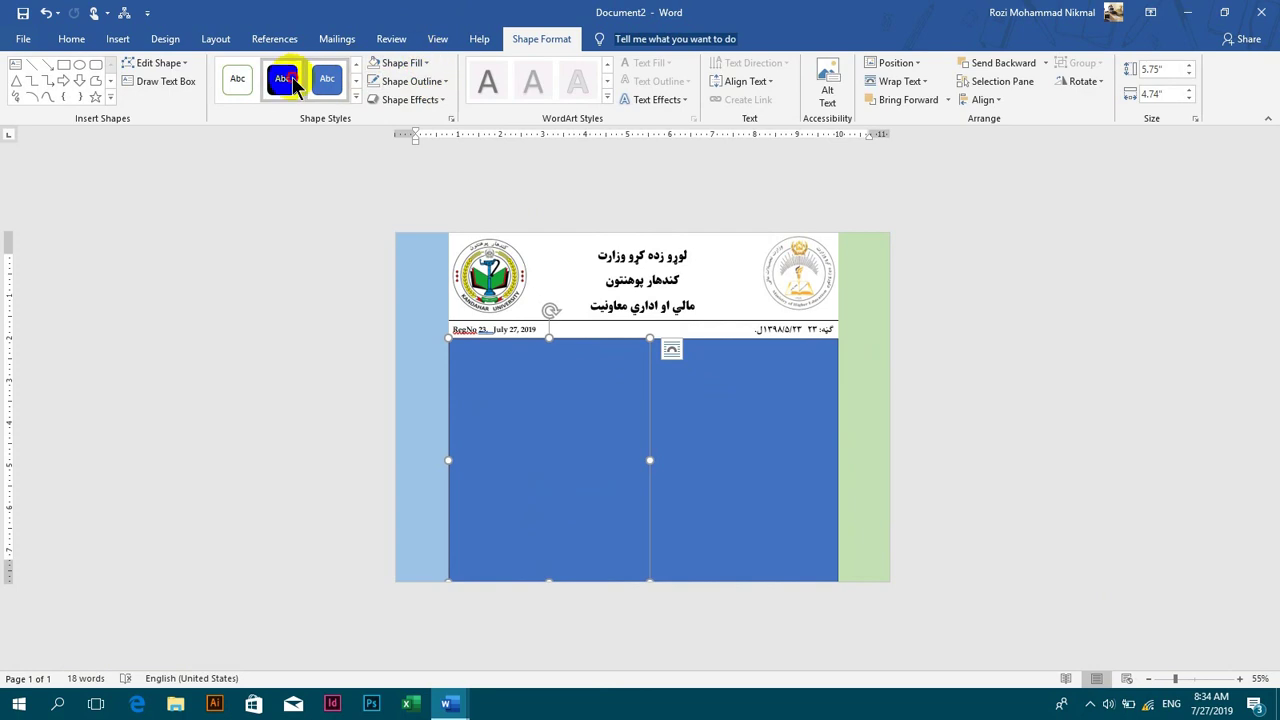
Make the left rectangle black and narrower, delete the blue one, and copy the black one right
click(282, 78)
mouse_move(650, 458)
mouse_down()
mouse_move(632, 457)
mouse_move(643, 455)
mouse_up()
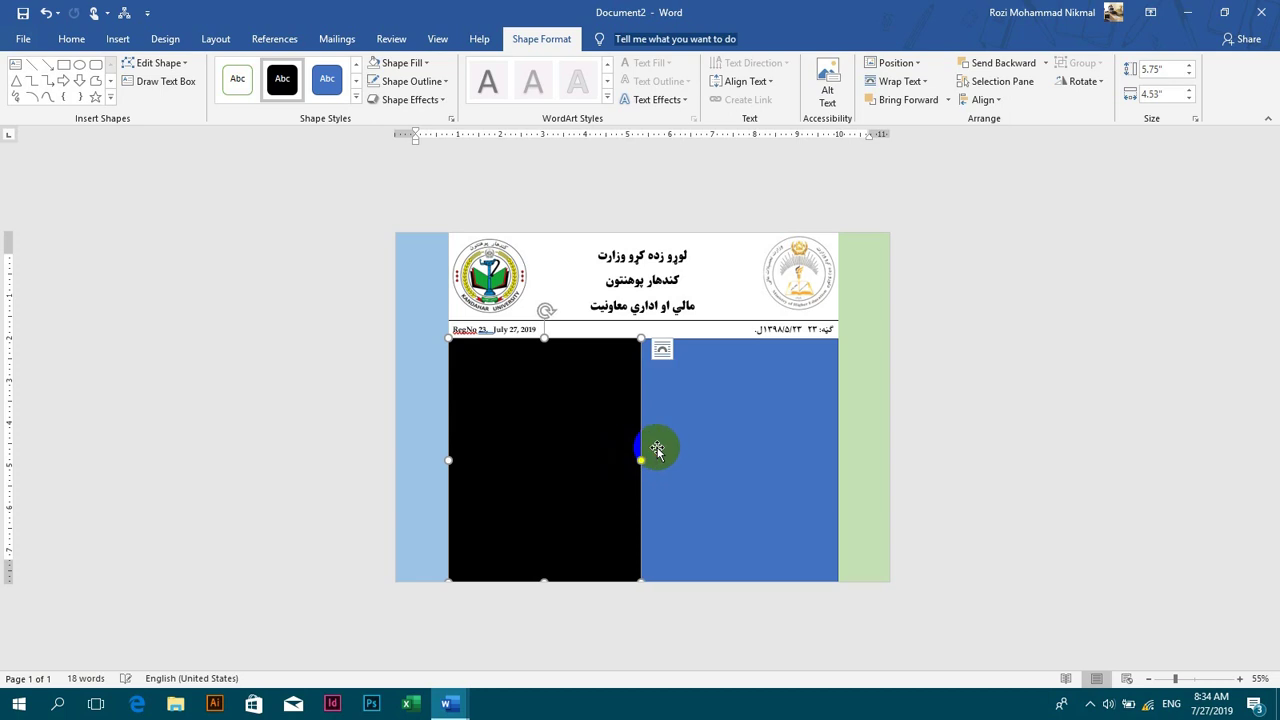
click(695, 435)
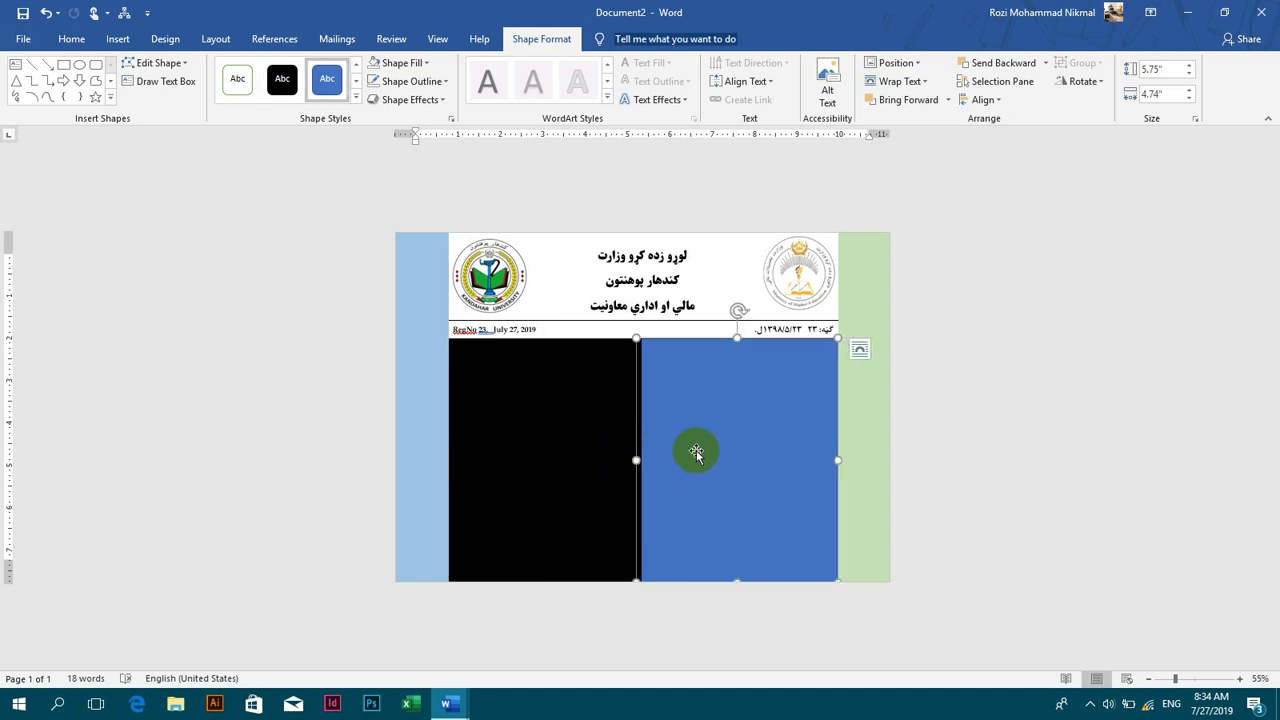
key(Delete)
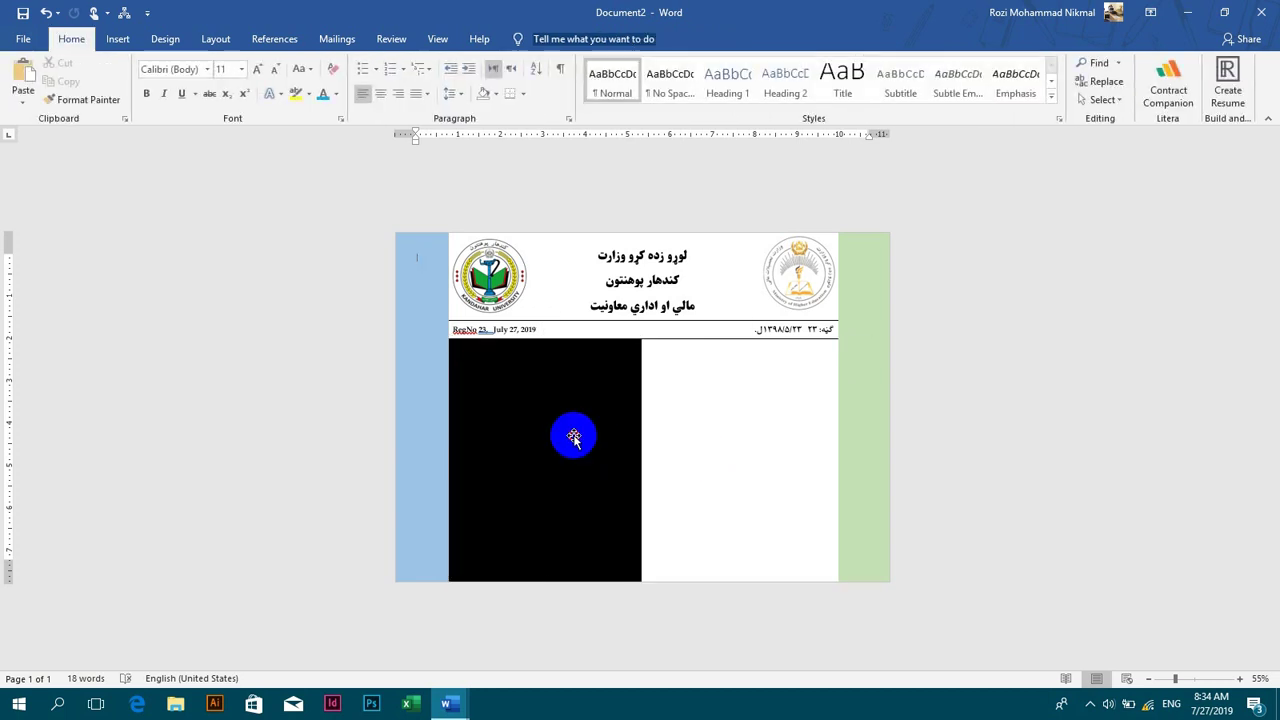
click(575, 438)
mouse_move(575, 440)
ctrl+mouse_down()
mouse_move(768, 439)
mouse_move(747, 452)
ctrl+mouse_up()
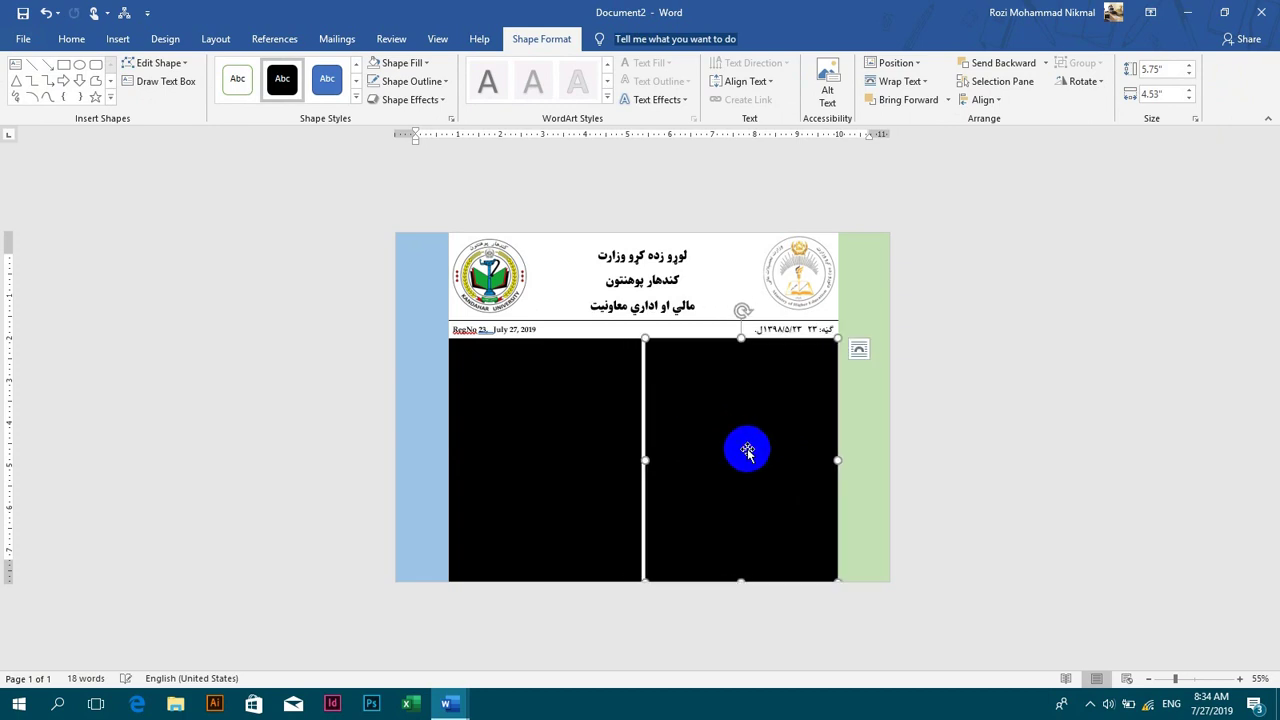
key(Delete)
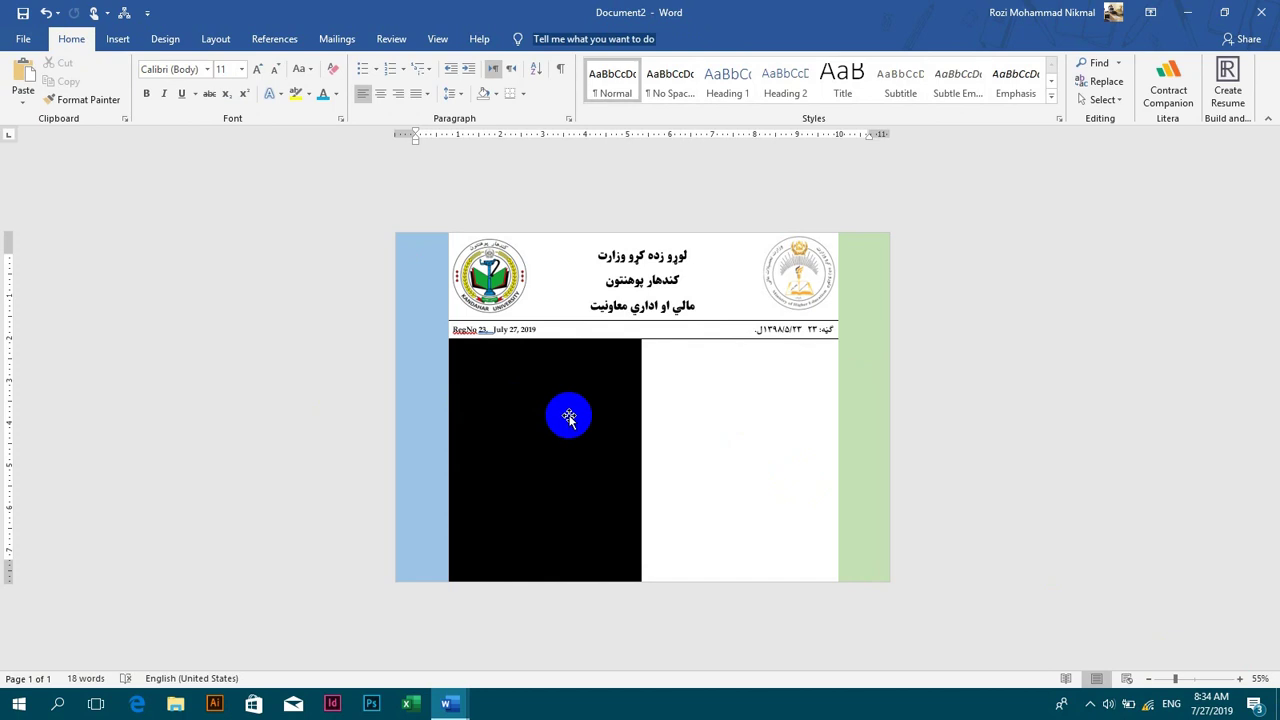
click(566, 414)
mouse_move(647, 457)
mouse_down()
mouse_move(730, 441)
mouse_move(749, 480)
mouse_up()
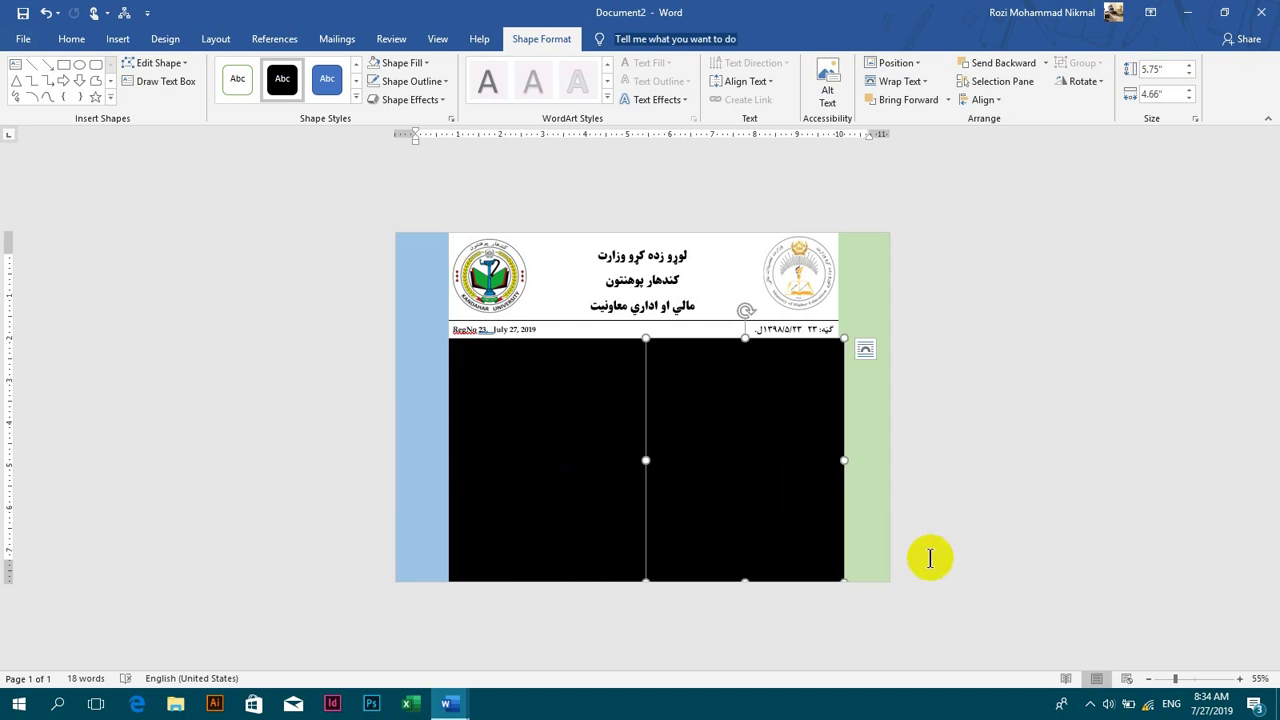
Undo the copied rectangle and make the black rectangle slightly narrower
key(ctrl+z)
click(641, 472)
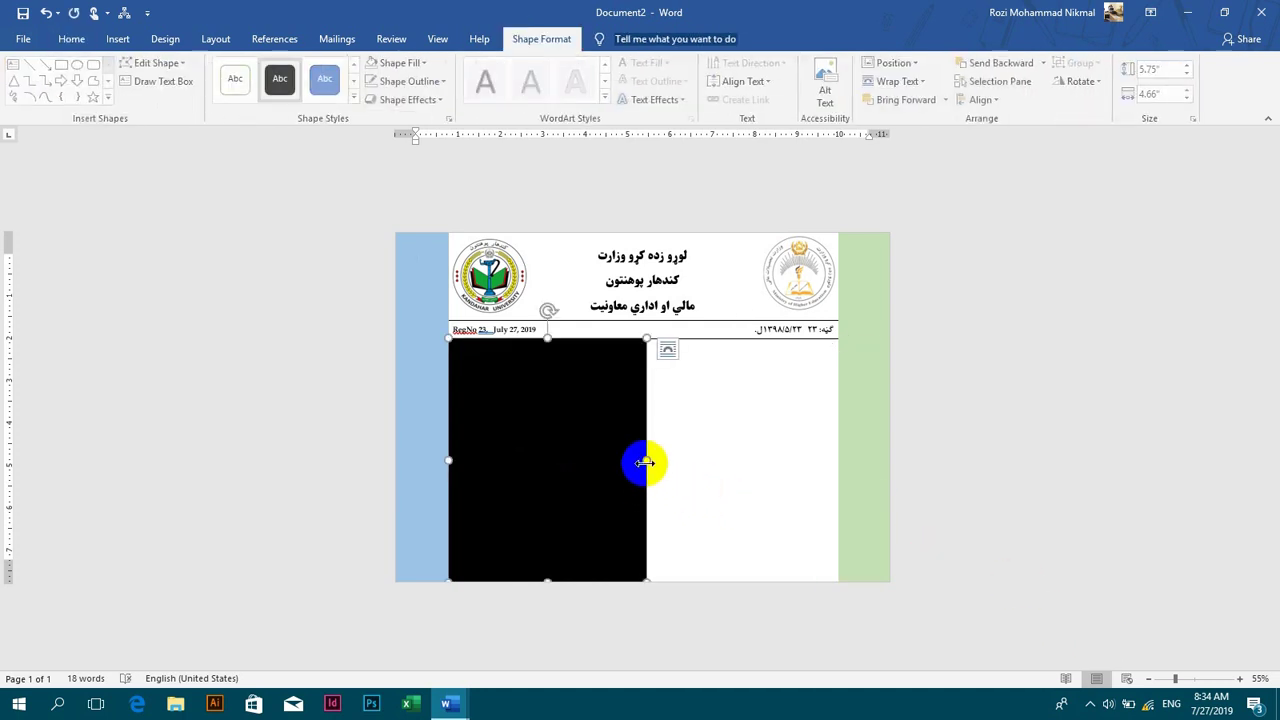
click(645, 462)
drag(641, 462, 635, 462)
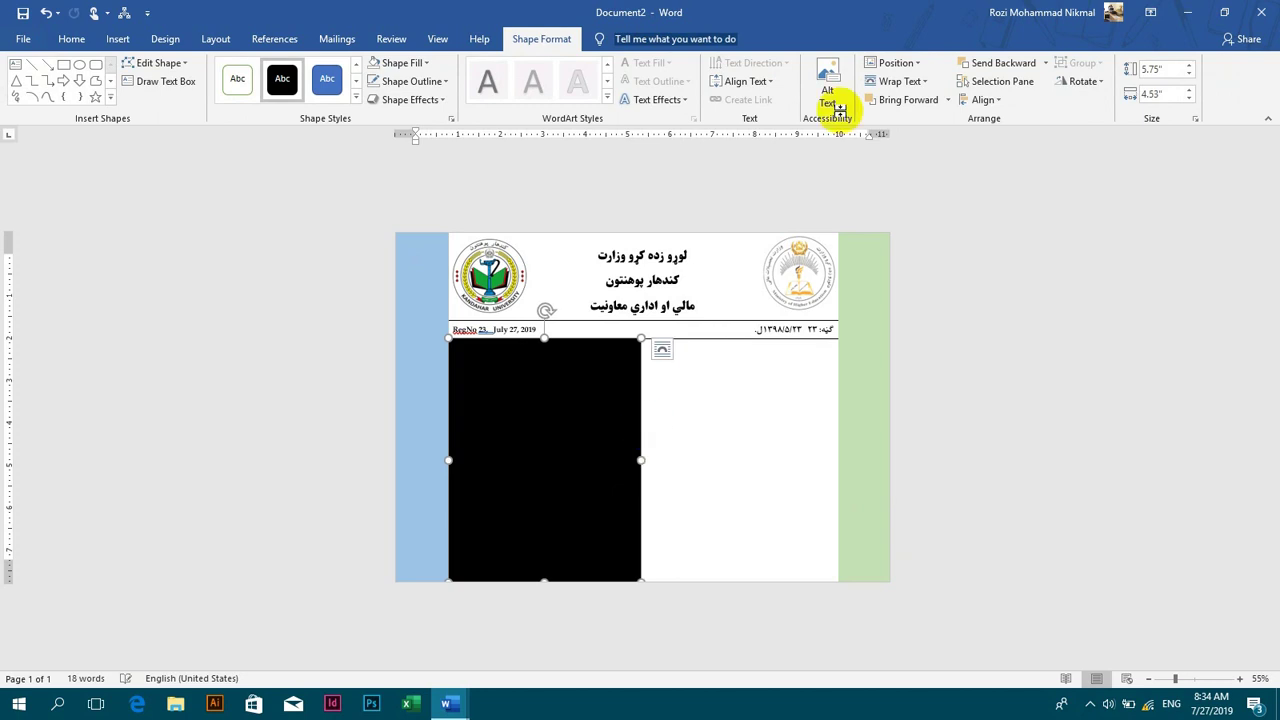
Turn on alignment guides and settle the black rectangle on the body's left side below the date strip
click(995, 82)
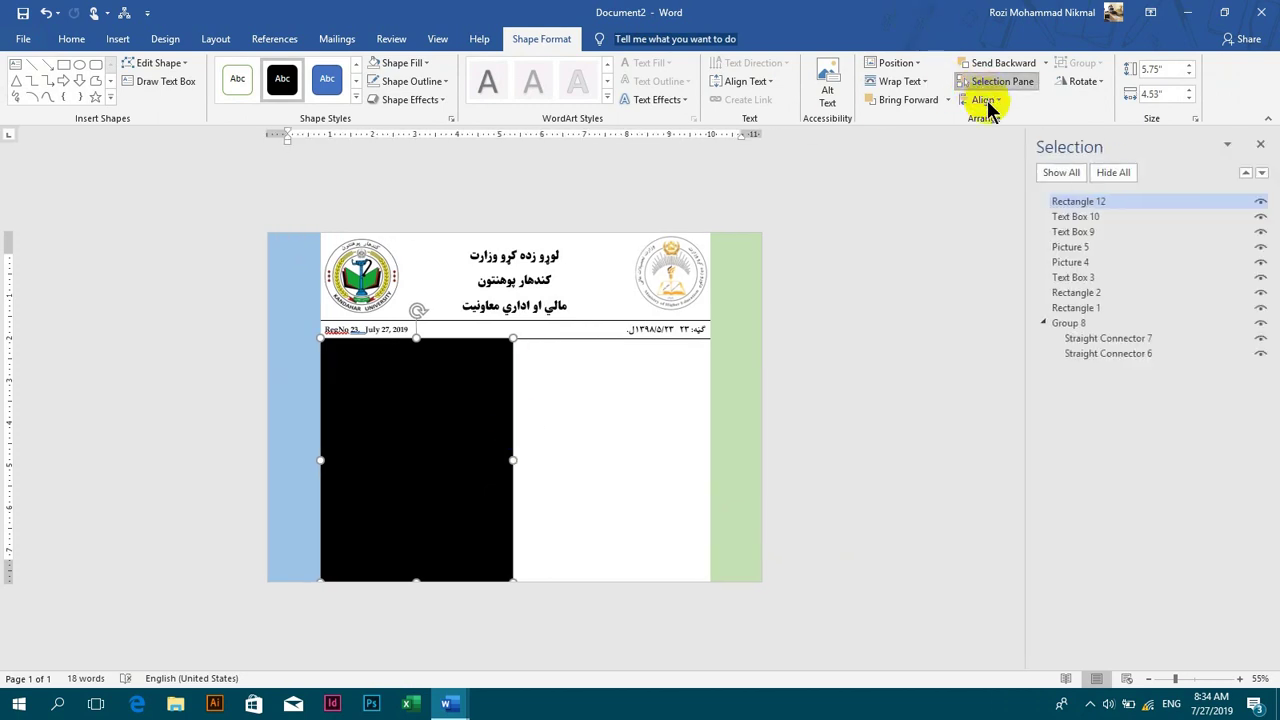
click(1260, 146)
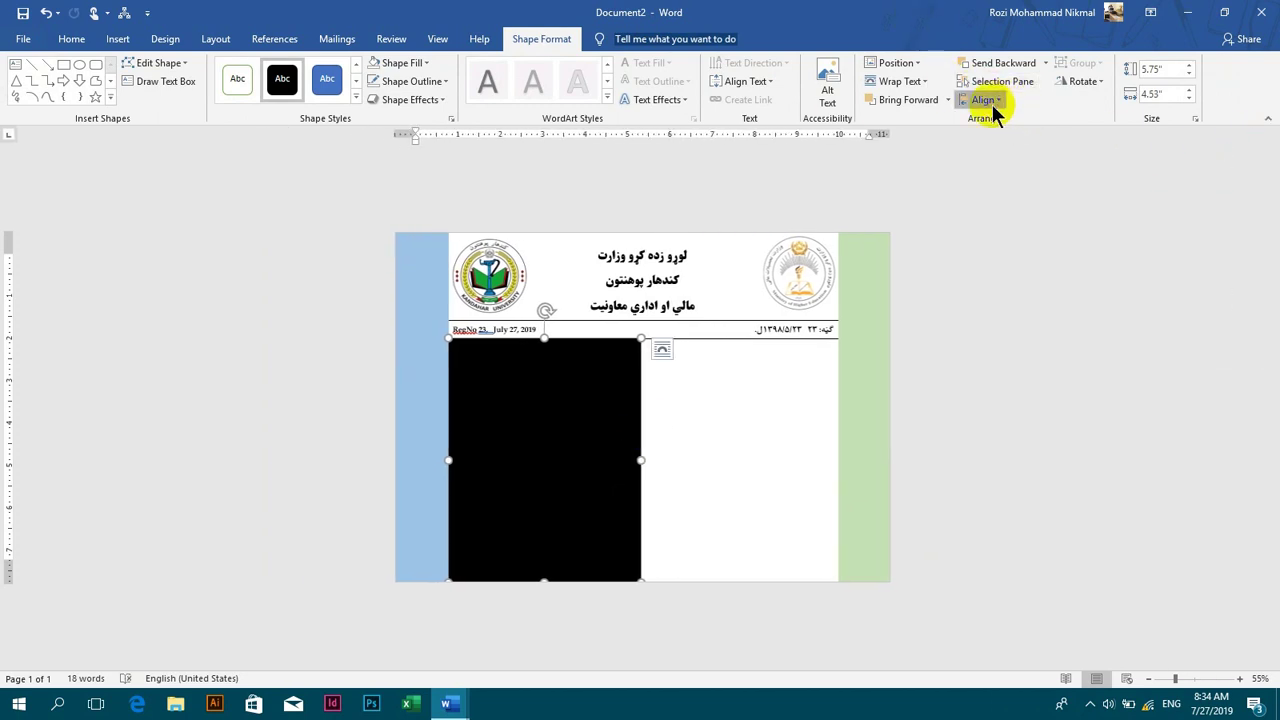
click(993, 107)
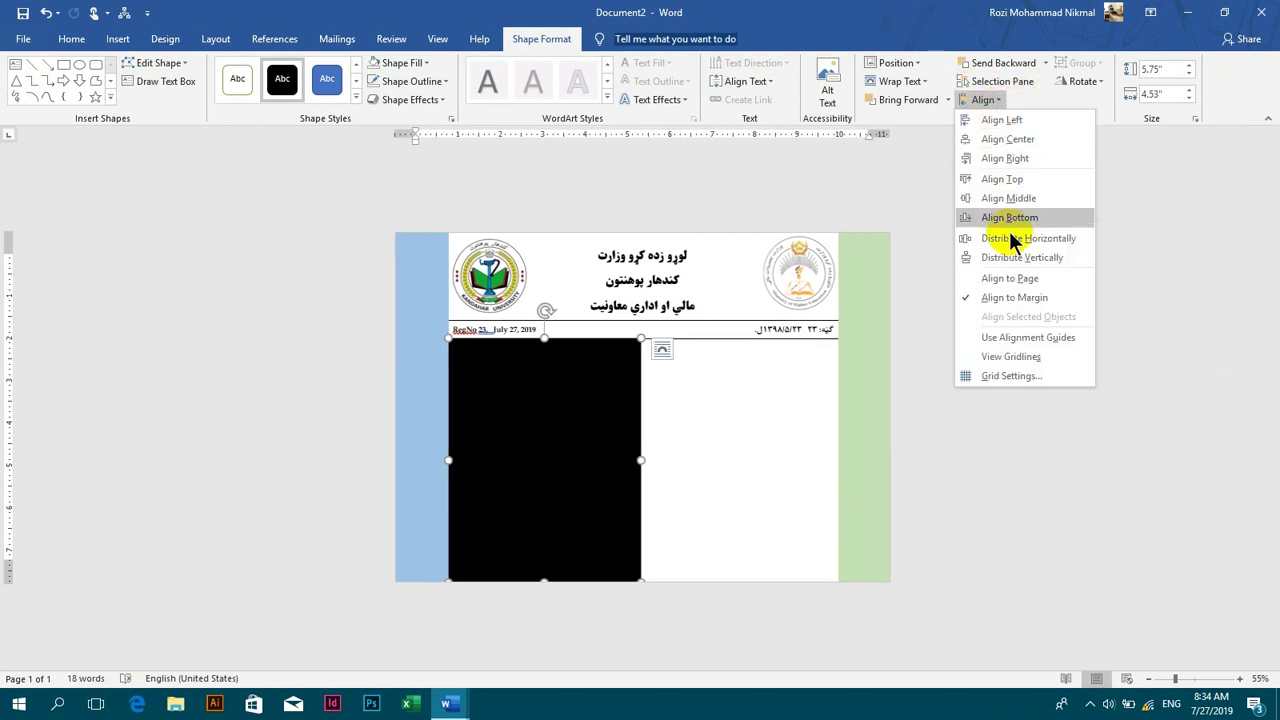
click(1028, 337)
mouse_move(608, 386)
mouse_down()
mouse_move(686, 401)
mouse_move(757, 391)
mouse_up()
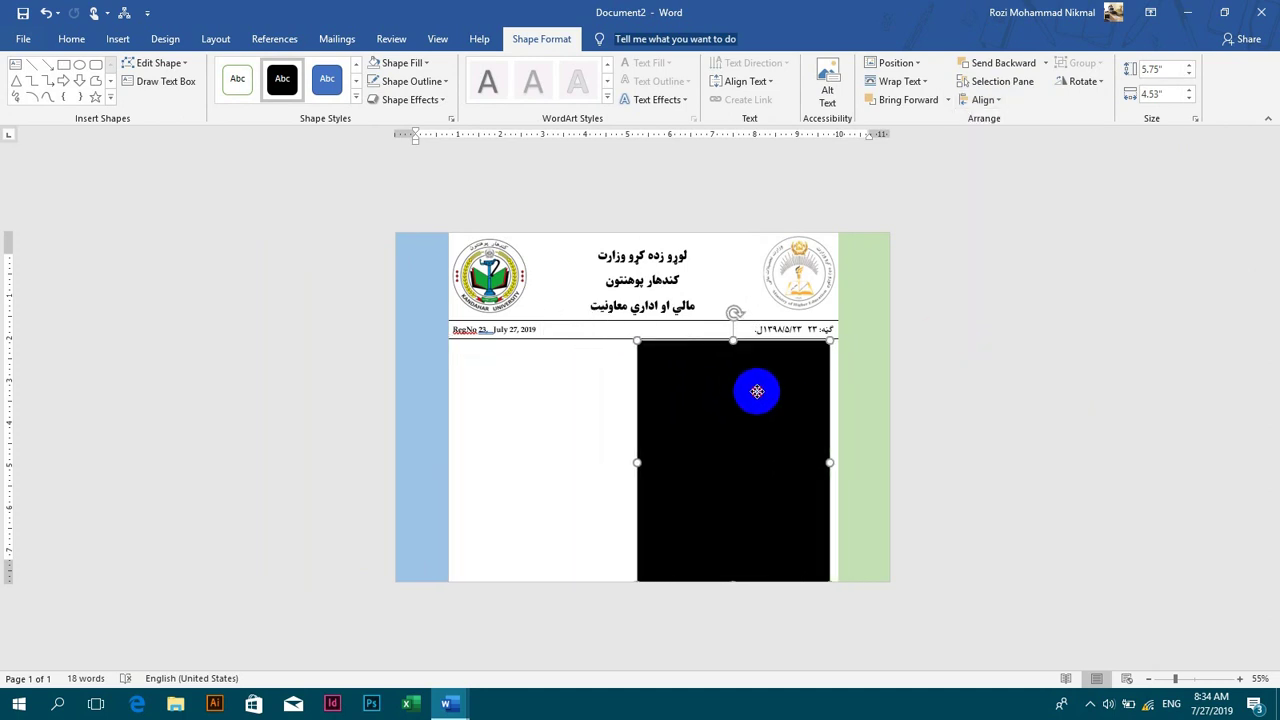
mouse_move(757, 391)
mouse_down()
mouse_move(839, 398)
mouse_move(696, 395)
mouse_move(663, 400)
mouse_move(655, 417)
mouse_up()
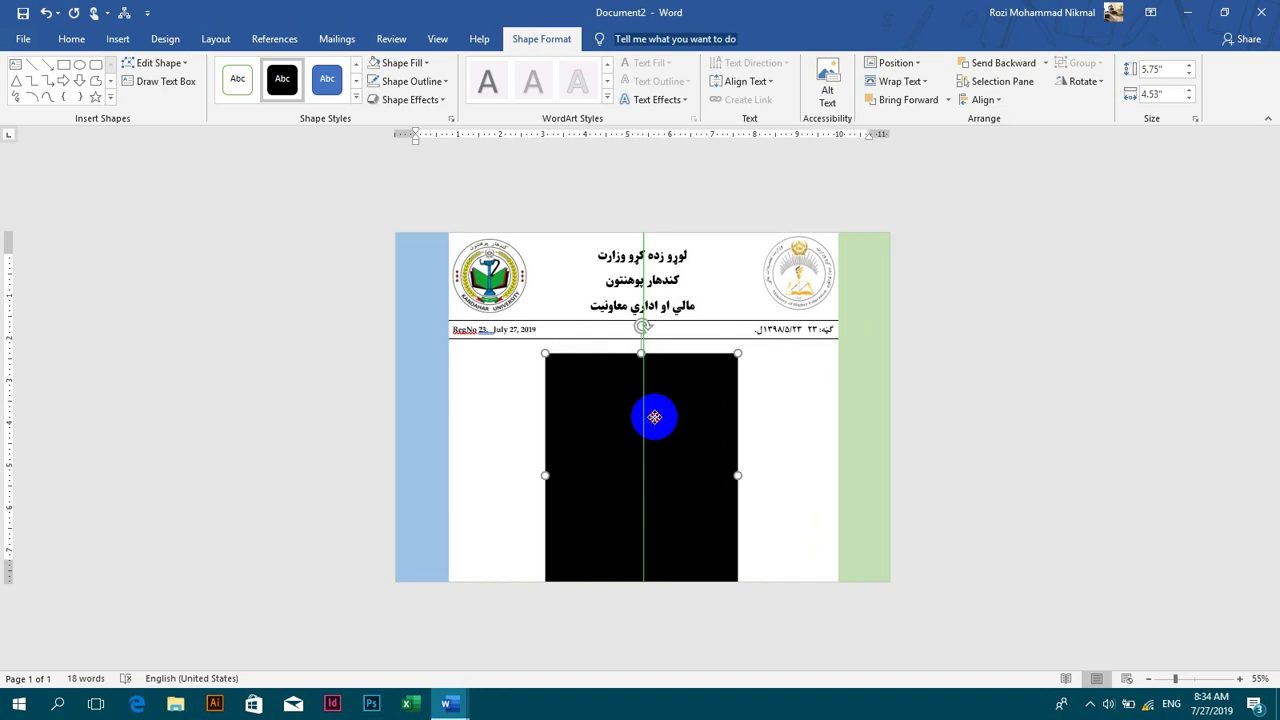
mouse_move(666, 434)
mouse_down()
mouse_move(767, 443)
mouse_move(781, 414)
mouse_move(538, 416)
mouse_up()
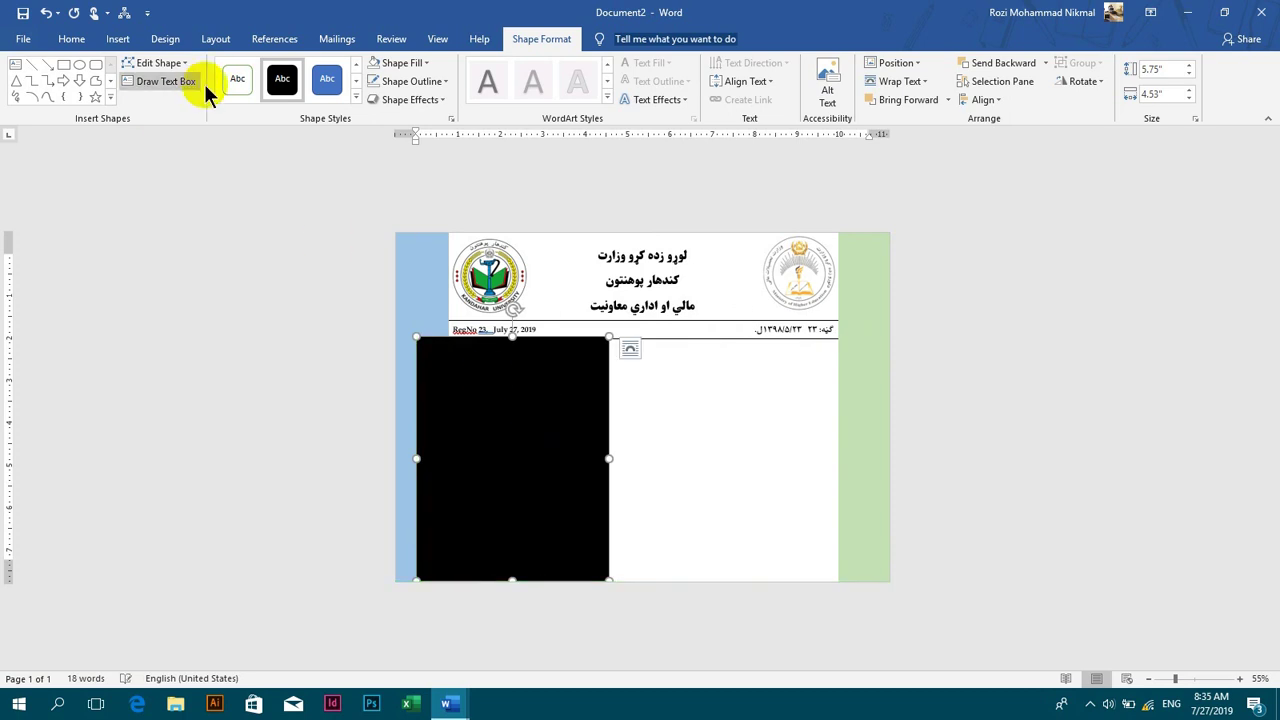
Draw a vertical line down the page body, starting just below the header rule
click(33, 68)
drag(449, 580, 449, 233)
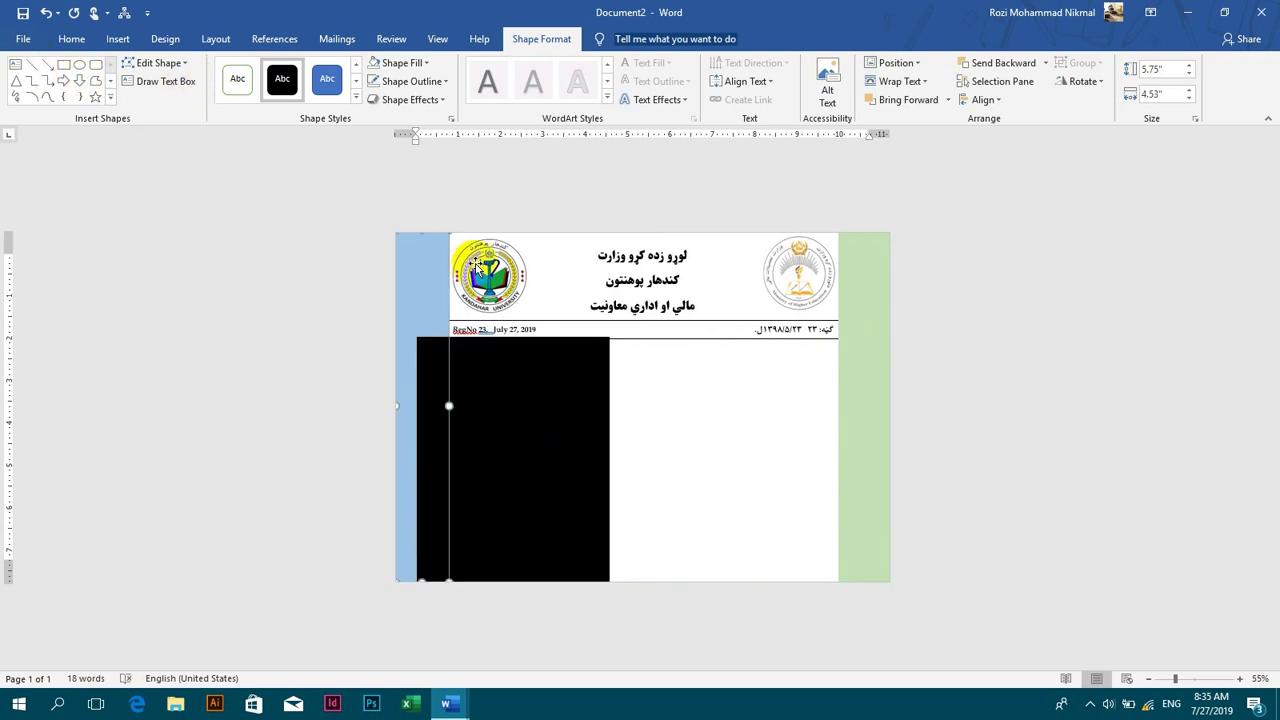
click(33, 64)
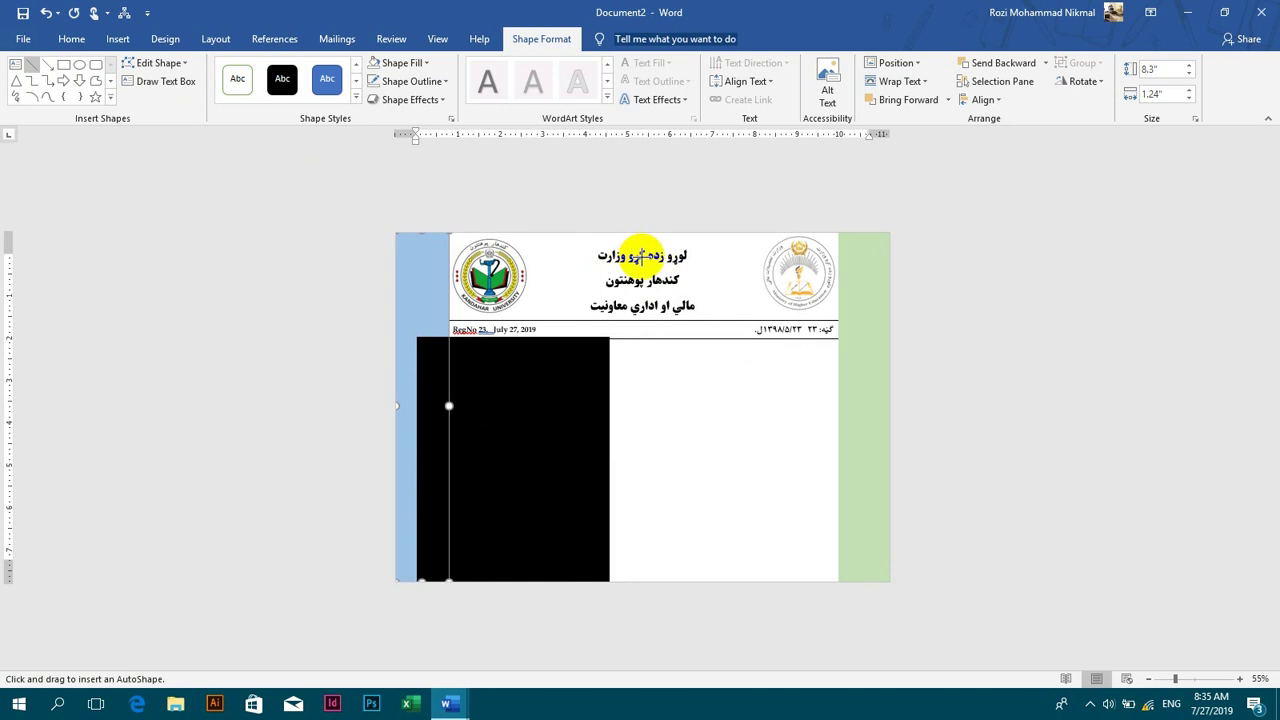
mouse_move(645, 246)
mouse_down()
mouse_move(650, 511)
mouse_move(669, 580)
mouse_up()
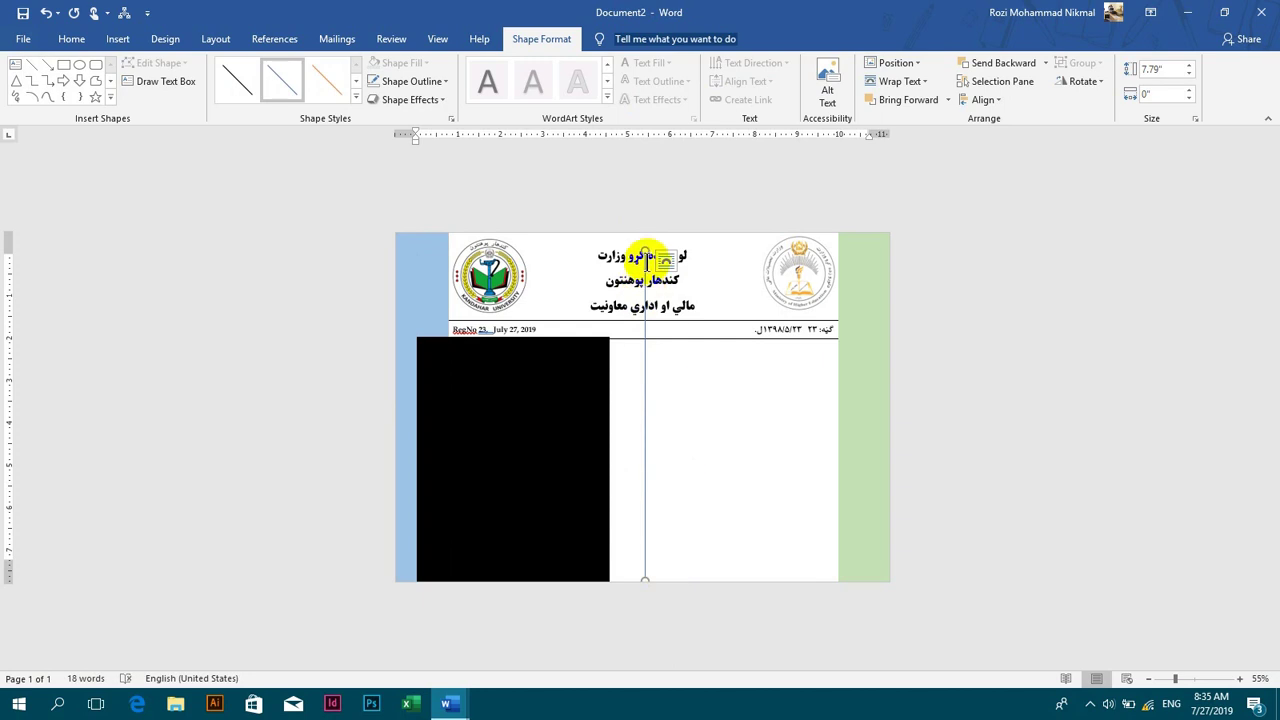
drag(645, 258, 648, 342)
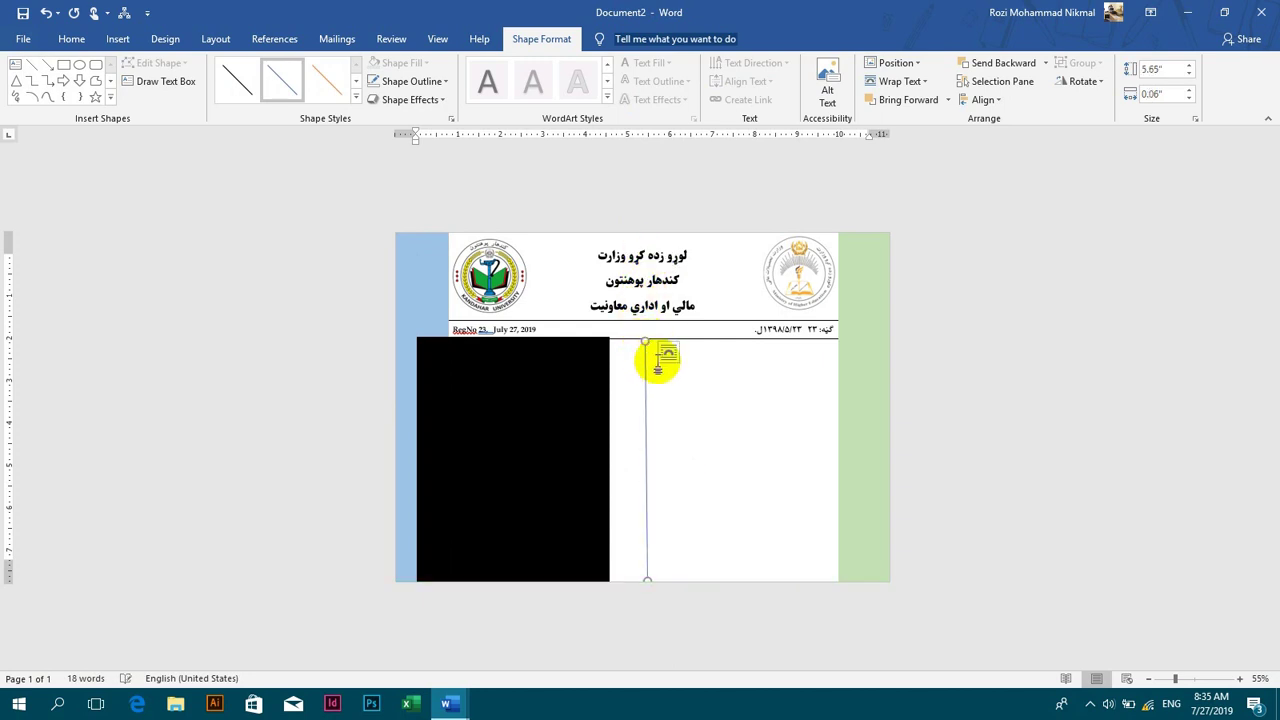
Make the divider line black with a thicker weight
click(441, 81)
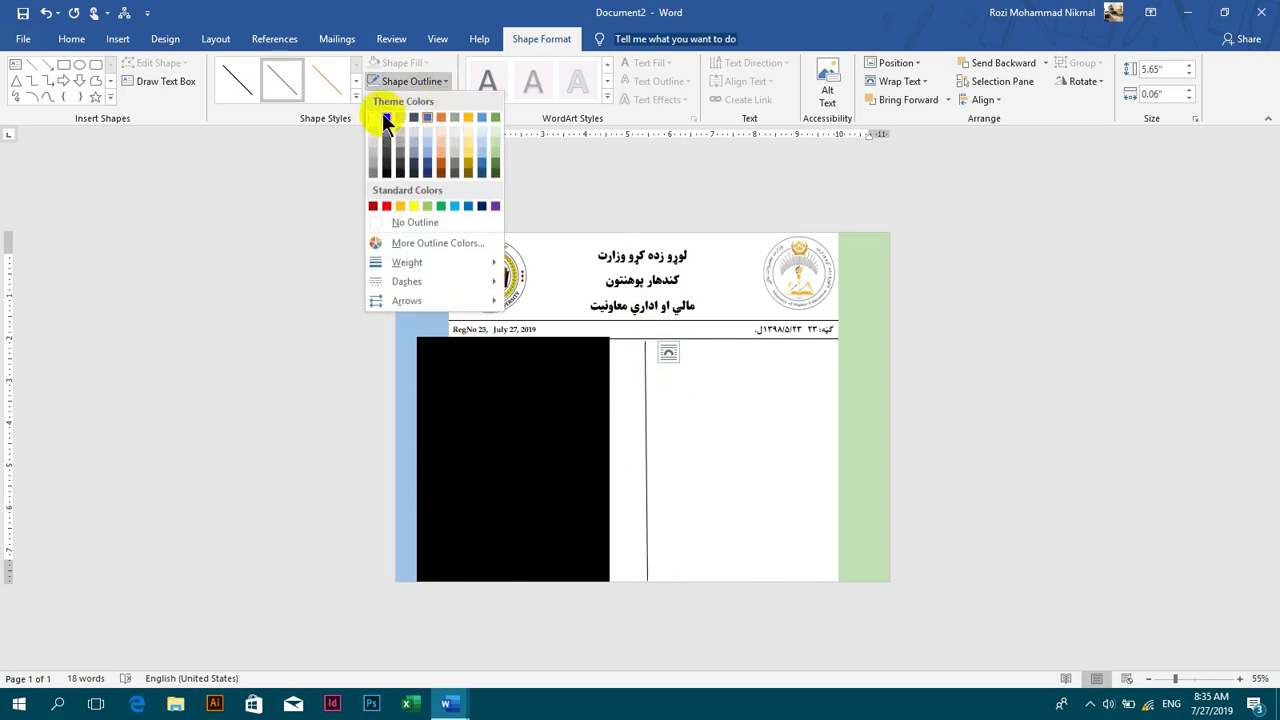
click(386, 119)
click(446, 88)
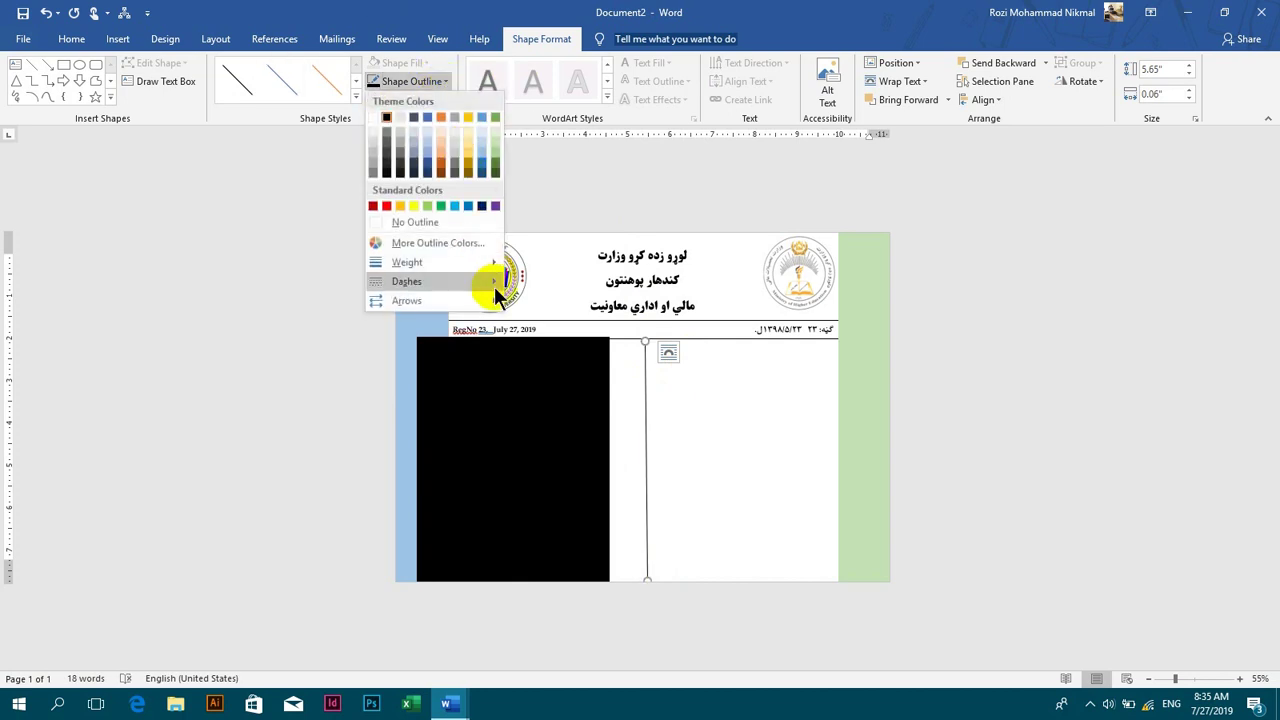
mouse_move(490, 261)
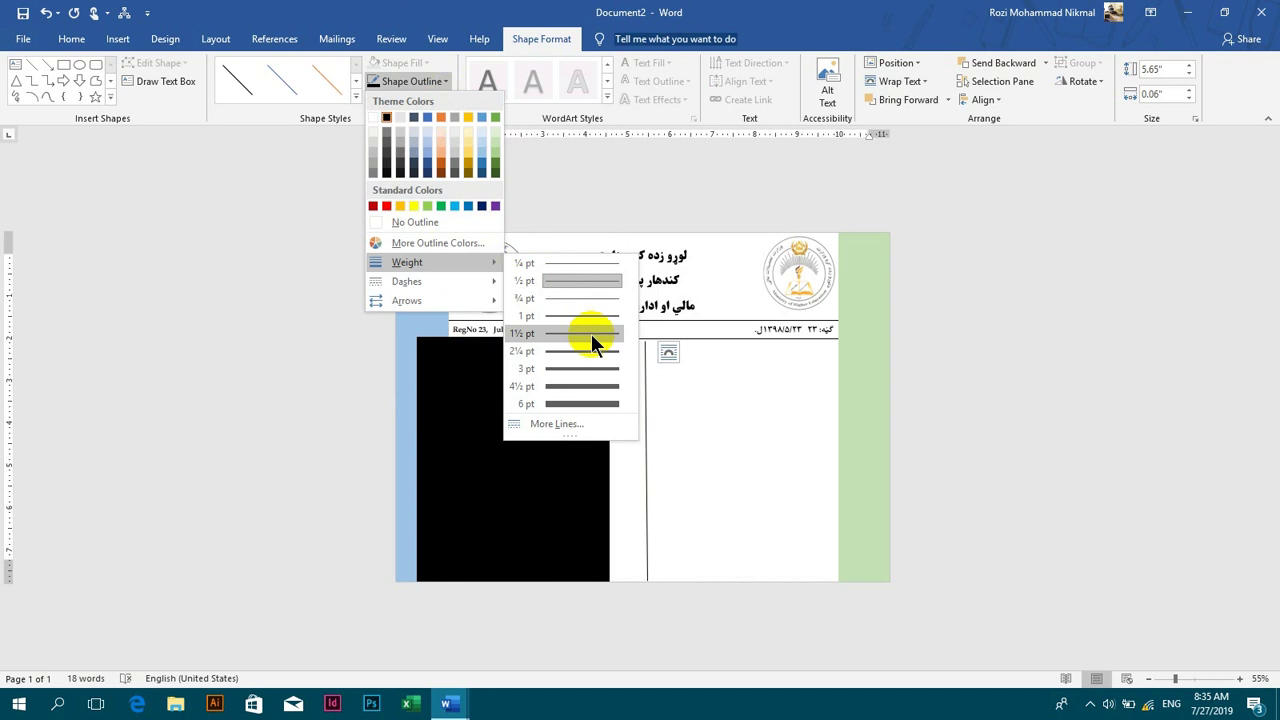
click(600, 351)
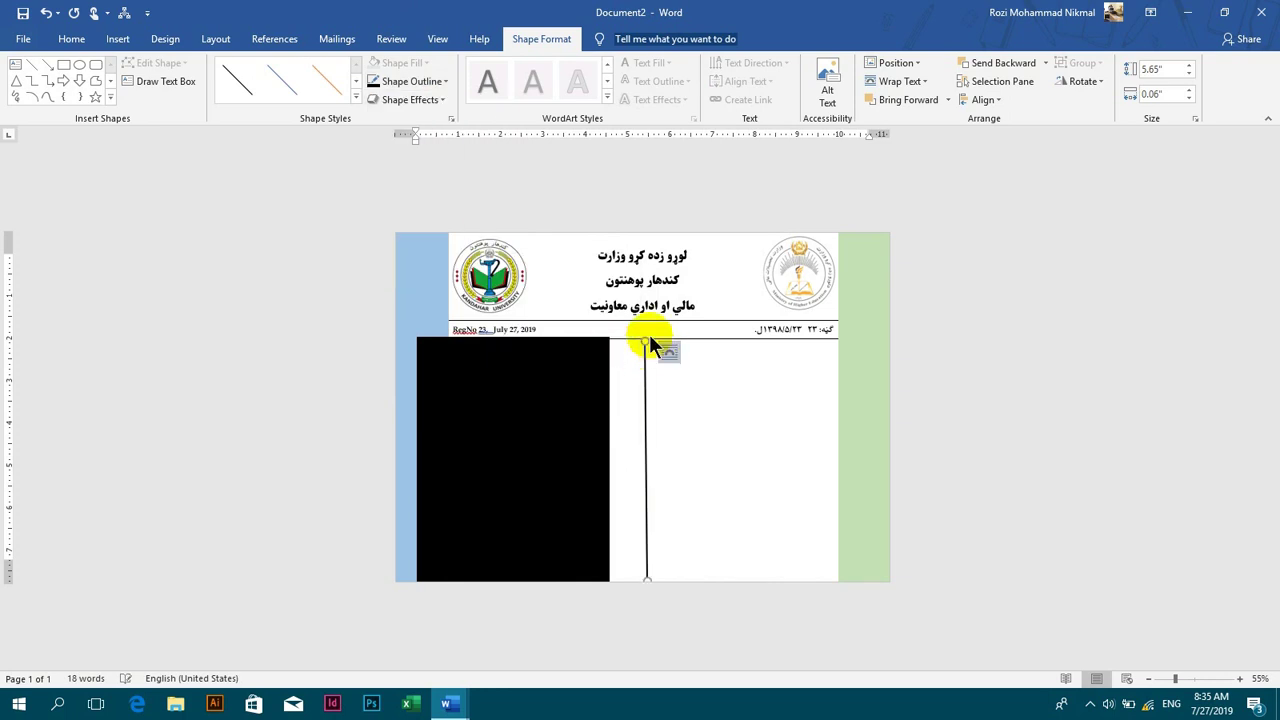
Zoom to 100% and snap the line's top end onto the date strip's lower rule
click(1256, 679)
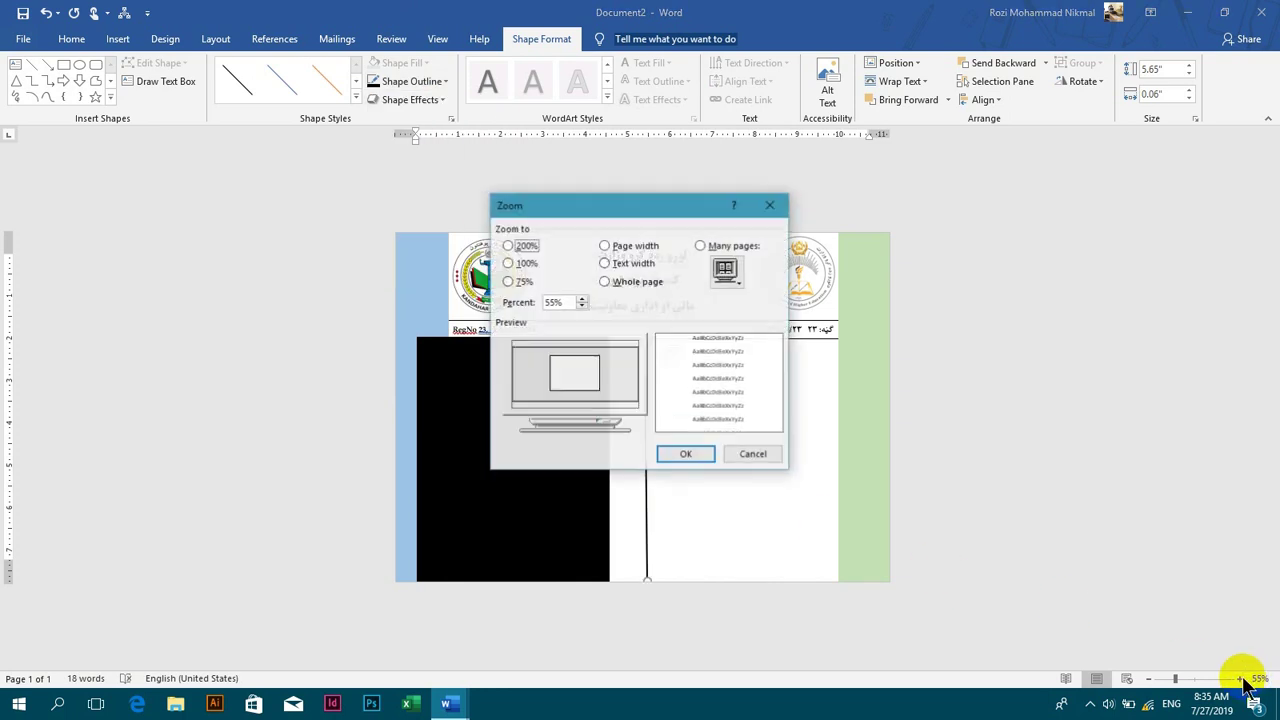
click(524, 264)
click(681, 455)
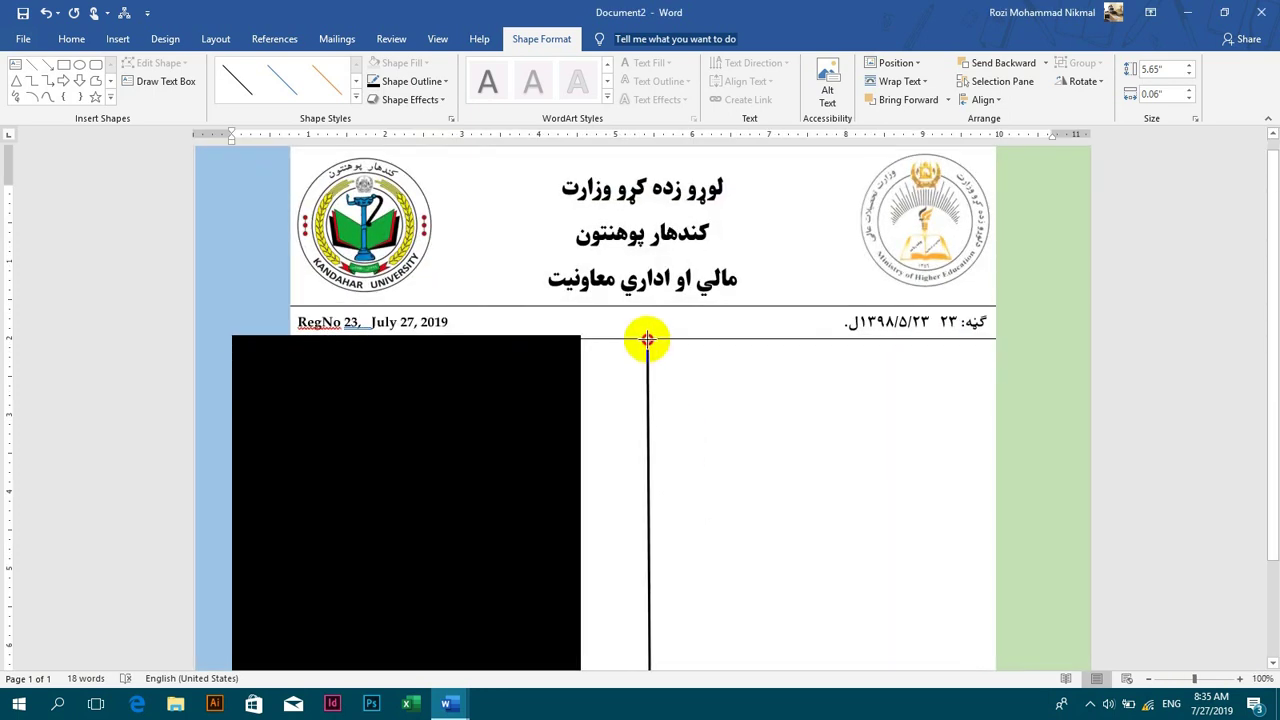
drag(648, 338, 650, 328)
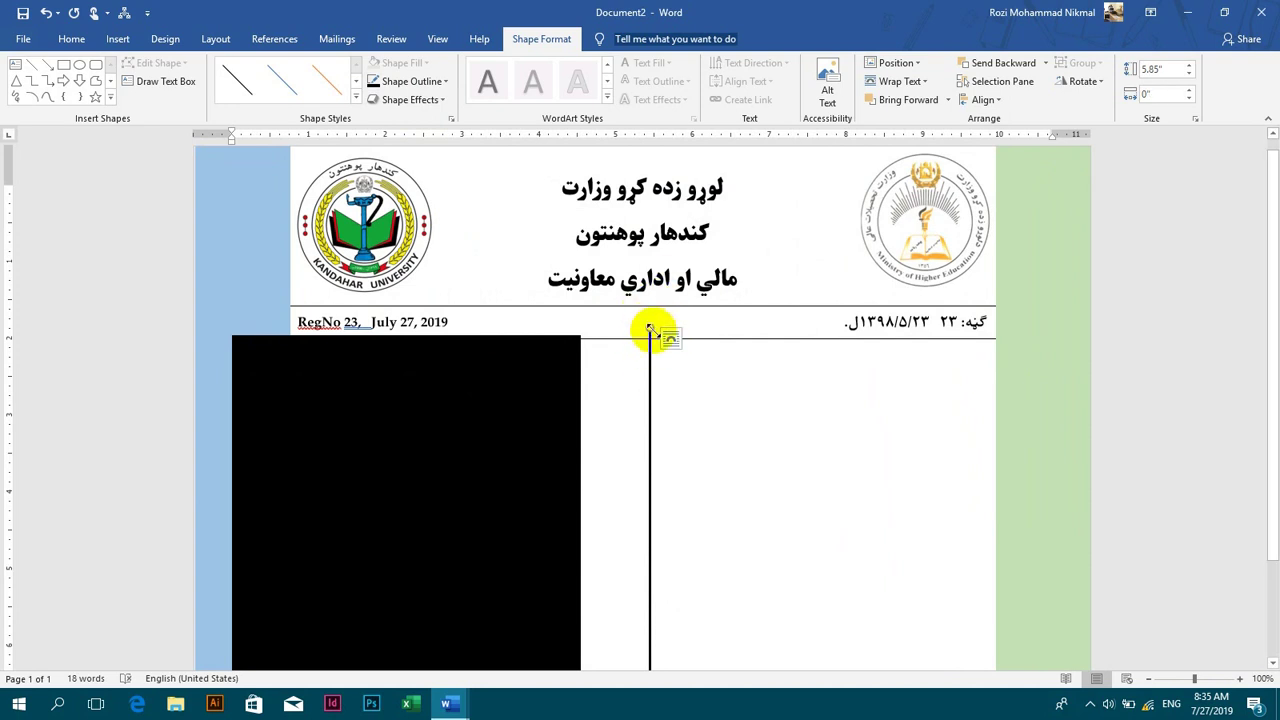
drag(651, 330, 650, 338)
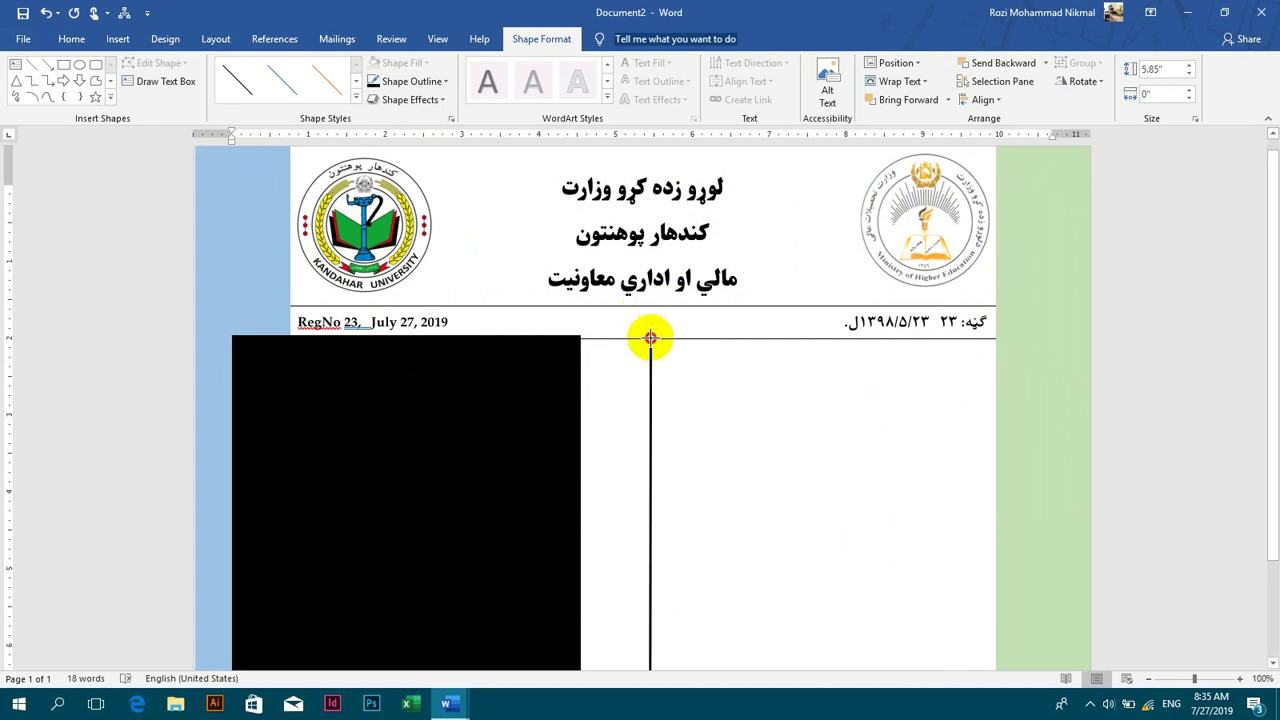
Draw a text box over the right column from the date strip rule to the page bottom, with no outline
click(686, 388)
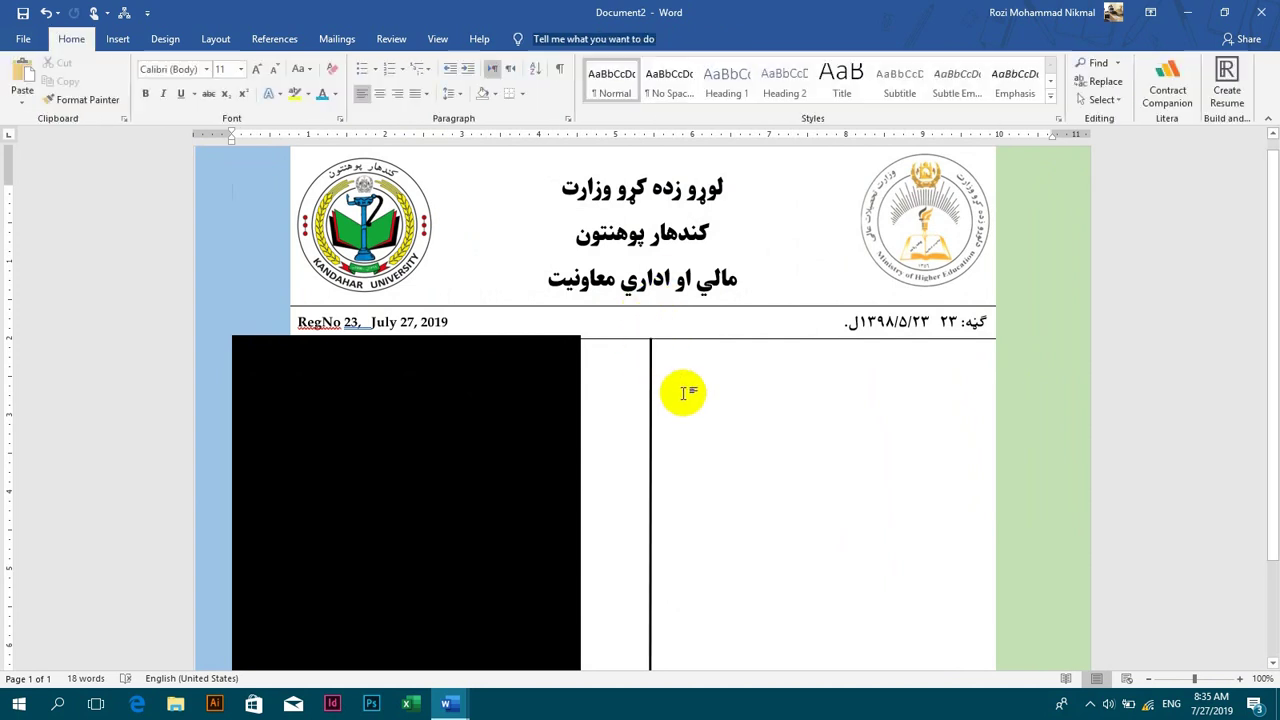
click(558, 391)
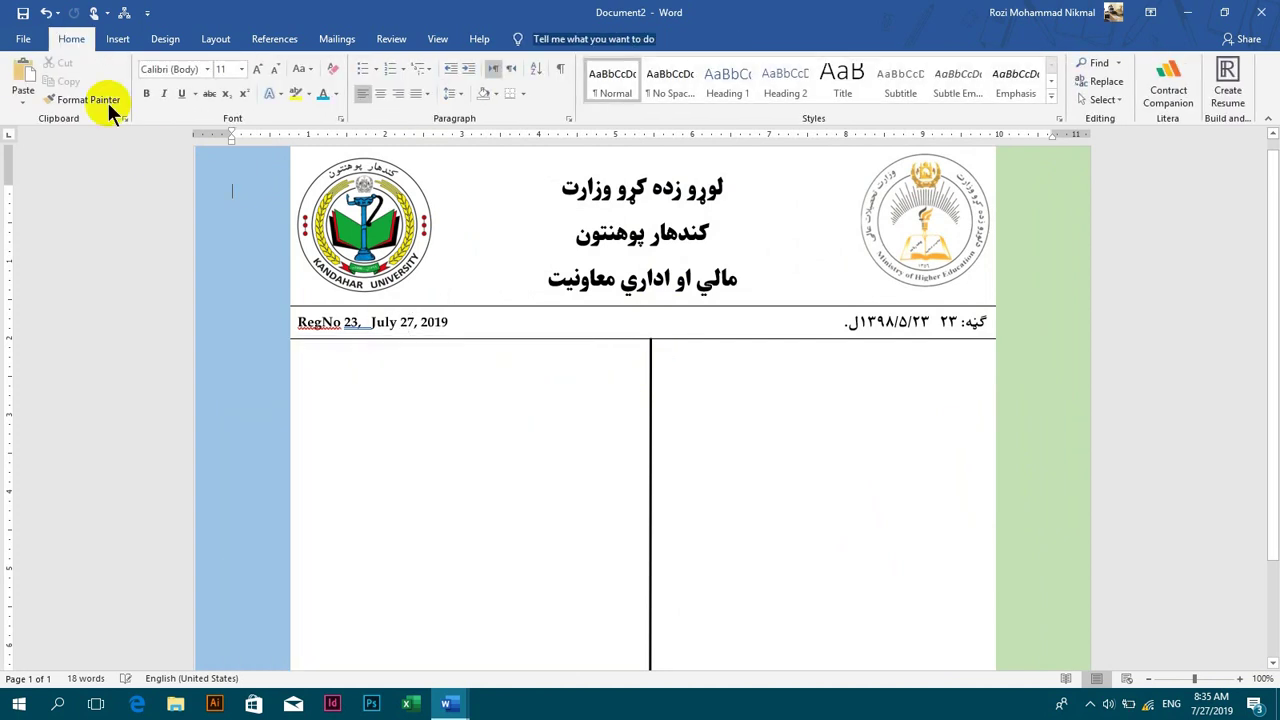
click(118, 40)
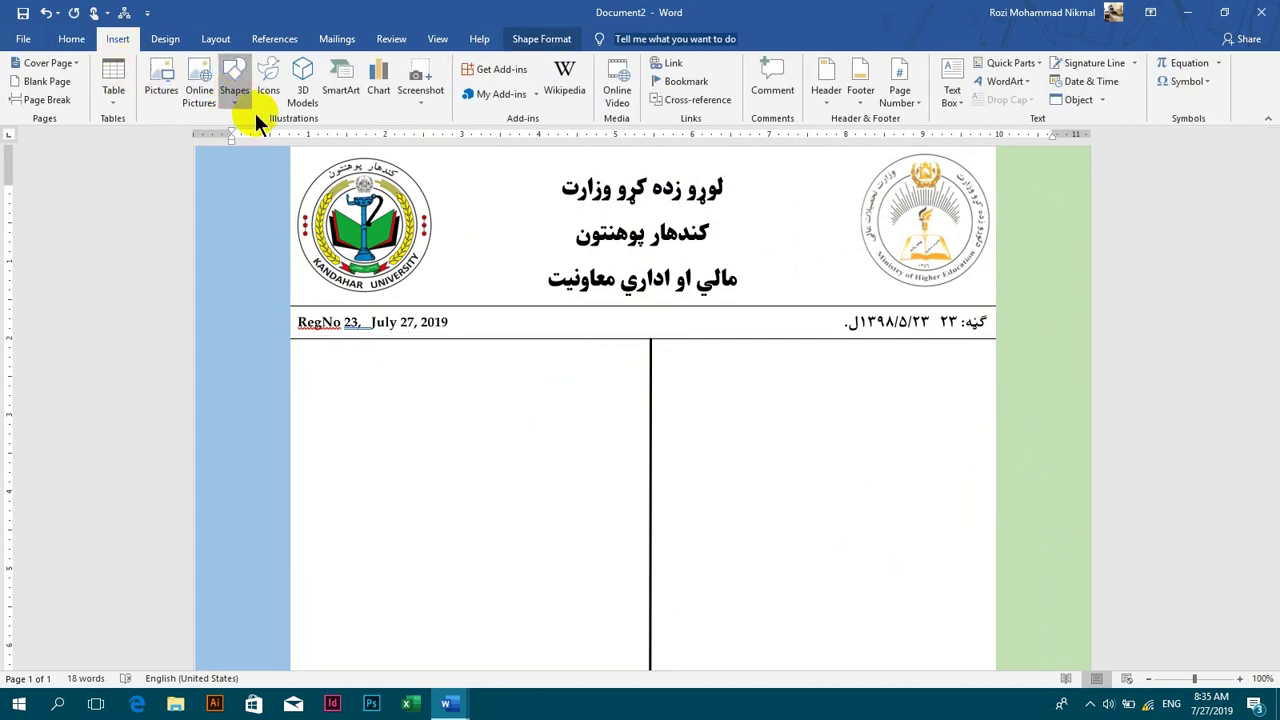
click(228, 138)
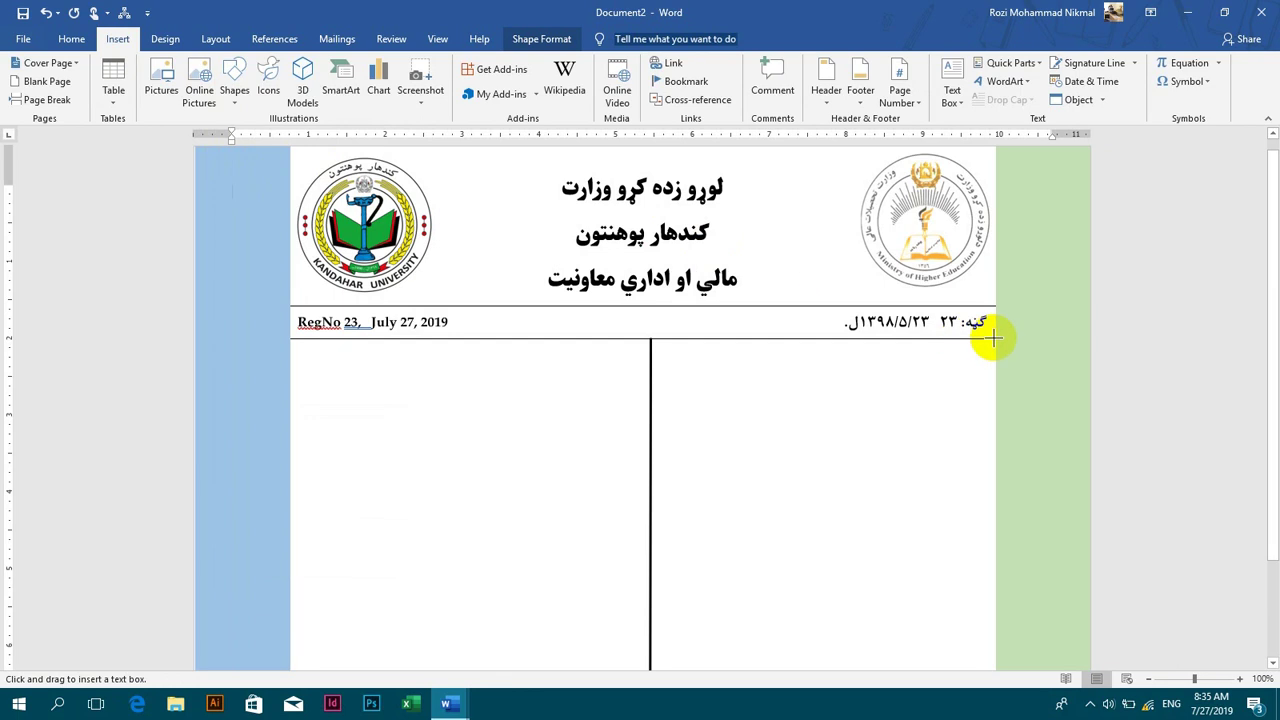
mouse_move(992, 338)
mouse_down()
mouse_move(670, 703)
mouse_move(650, 688)
mouse_up()
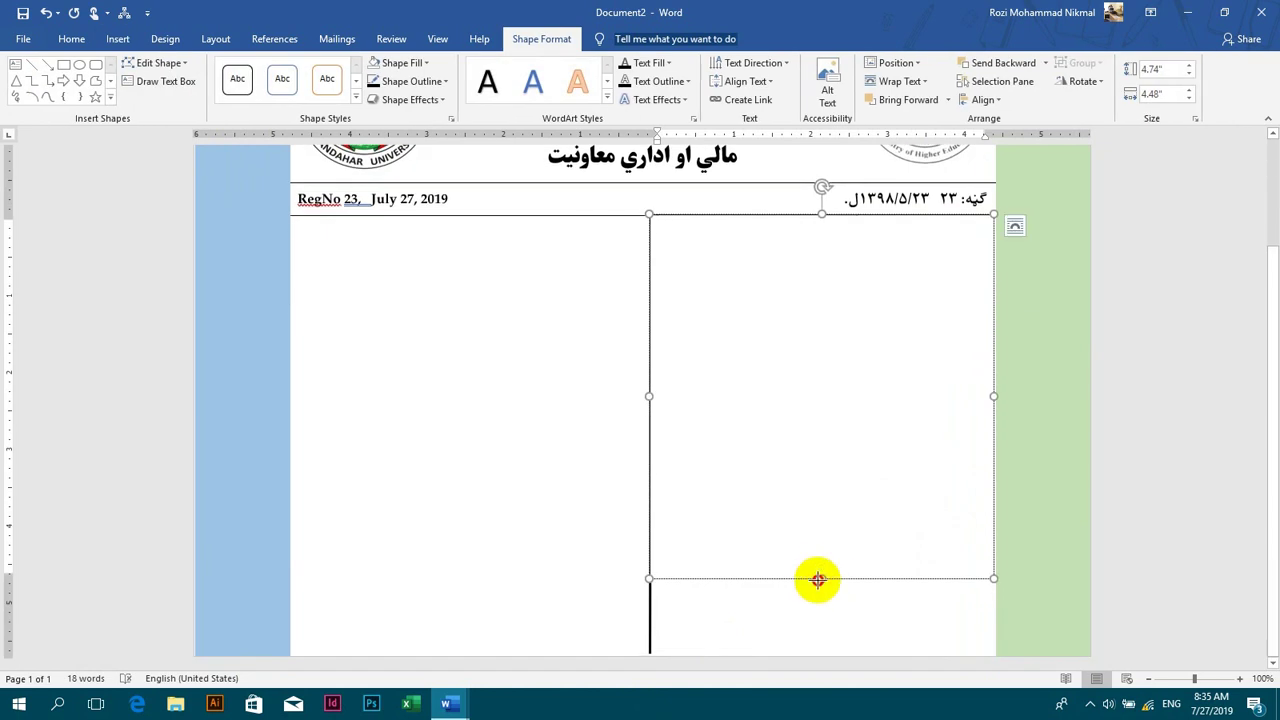
drag(818, 579, 815, 653)
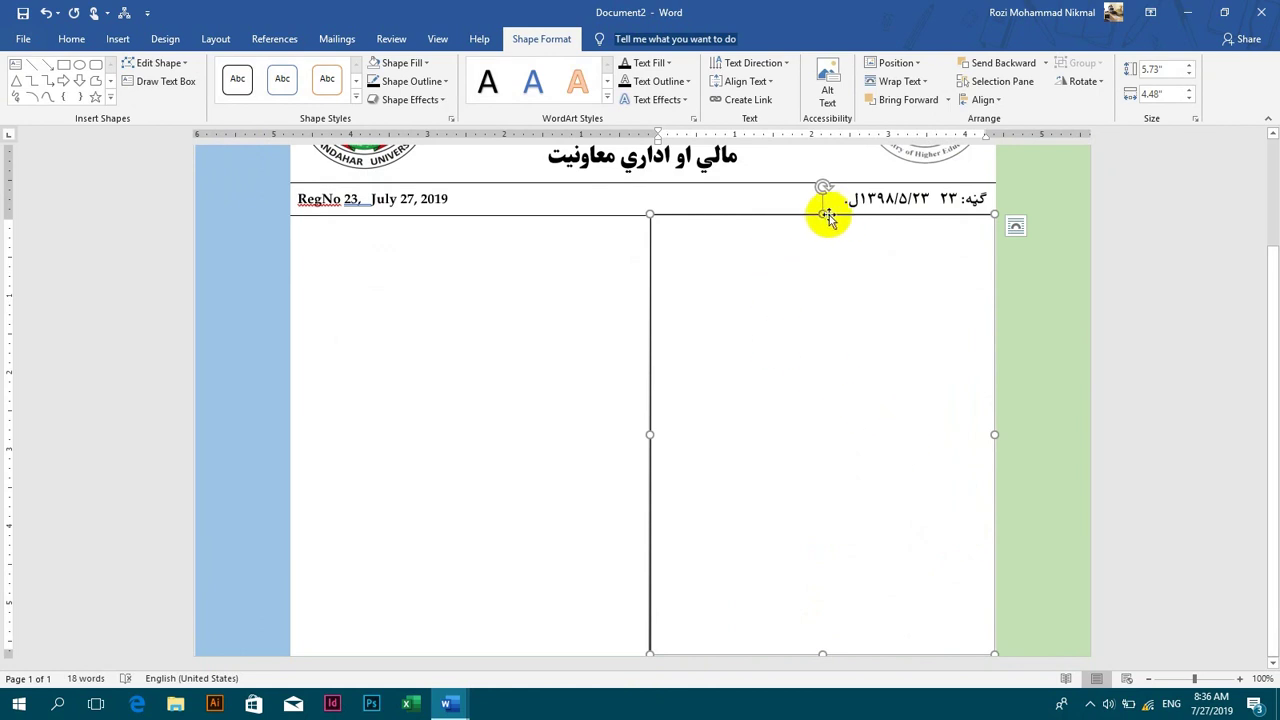
mouse_move(823, 216)
mouse_down()
mouse_move(823, 227)
mouse_move(829, 214)
mouse_up()
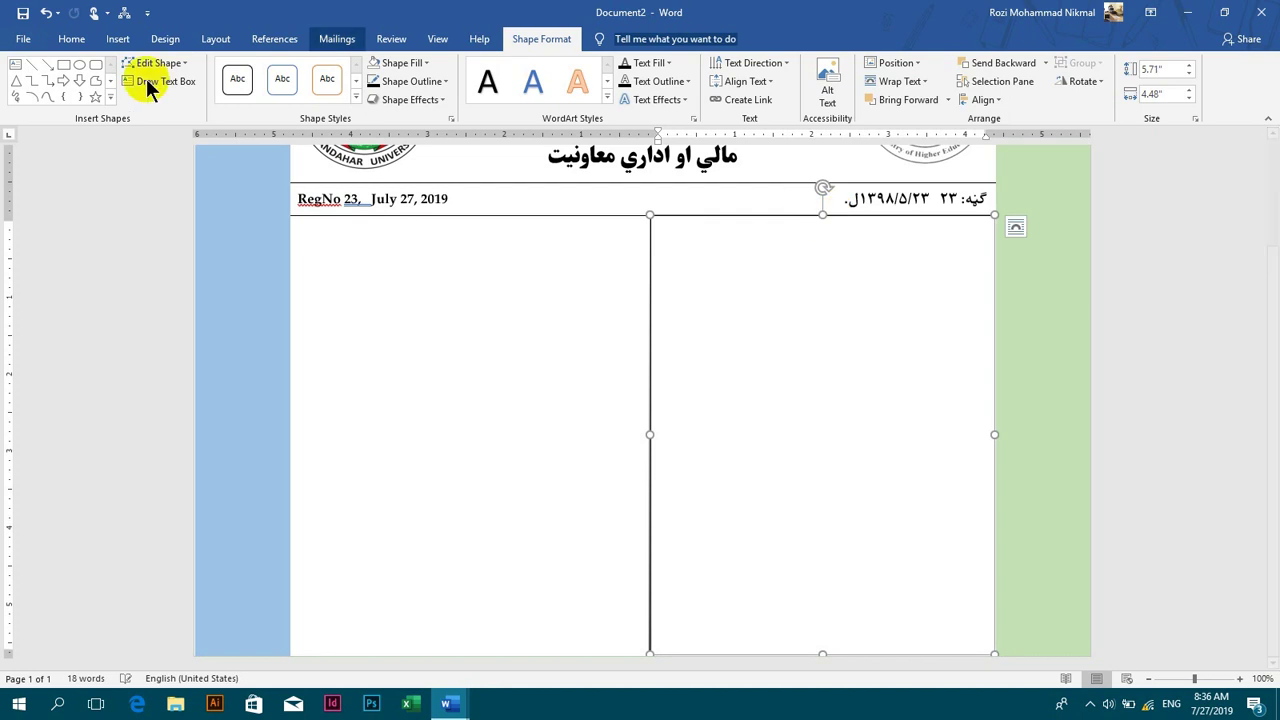
click(439, 80)
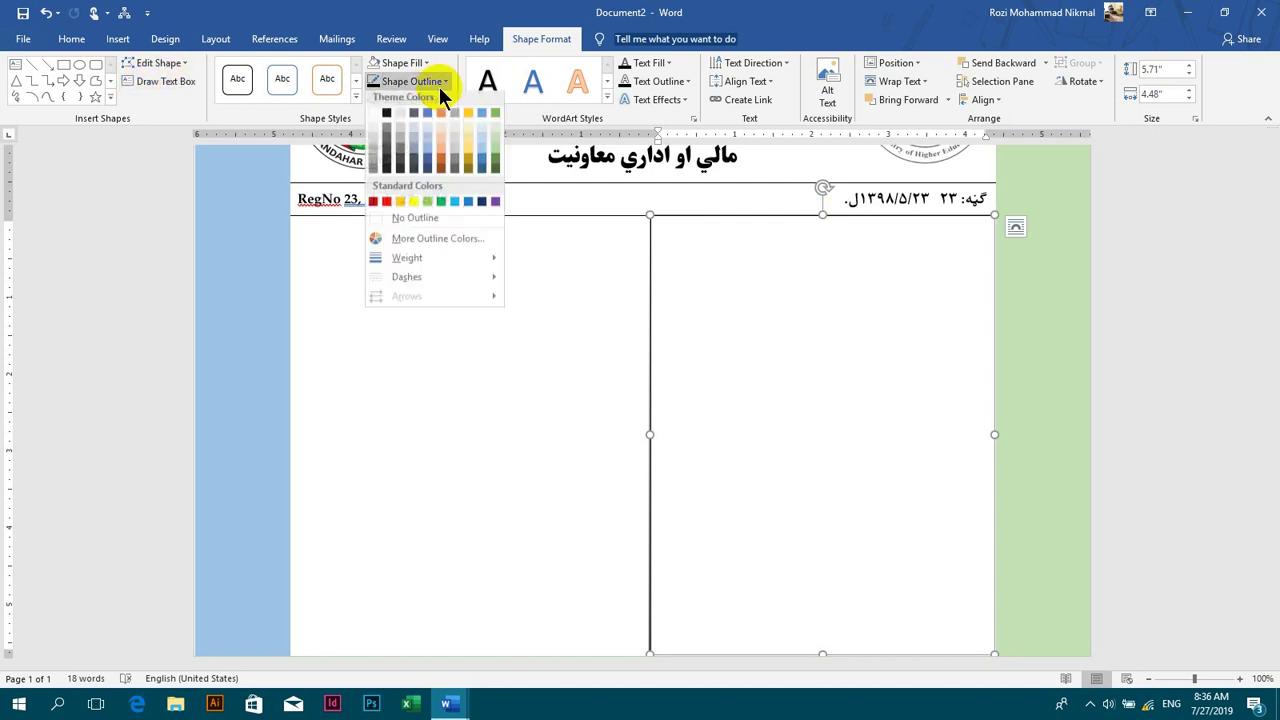
click(417, 220)
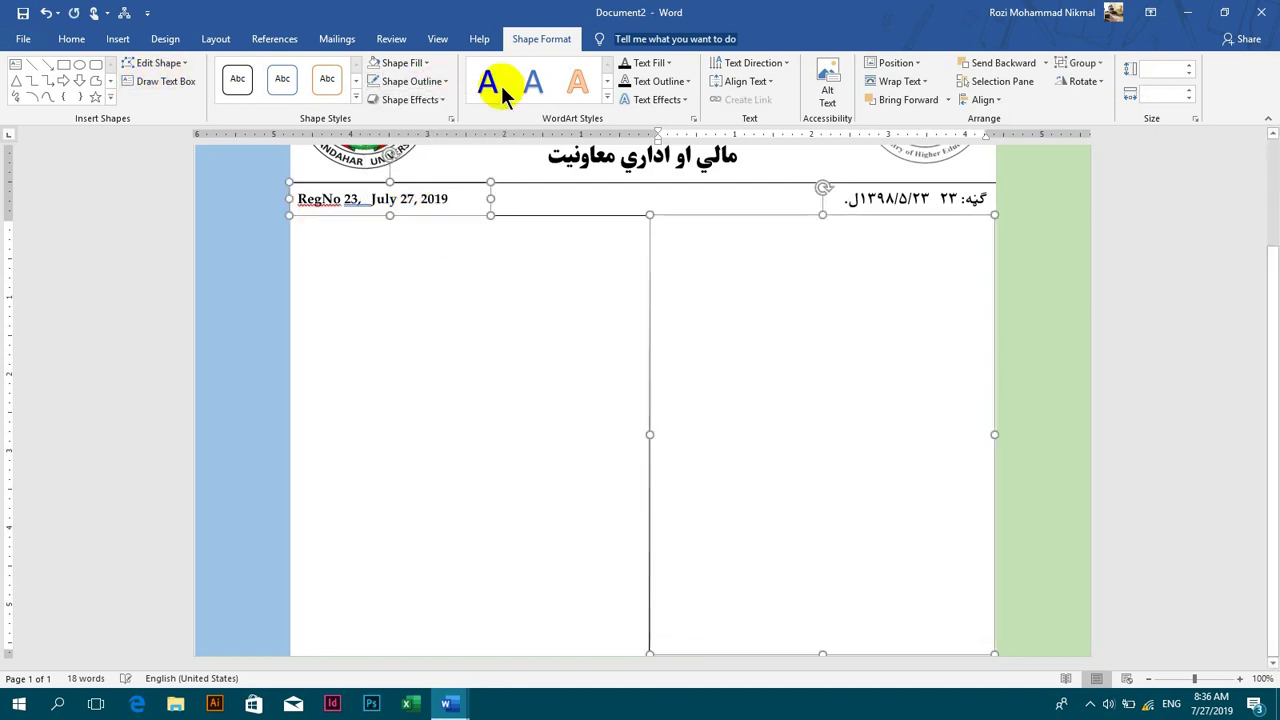
Remove the shapes' fill, set right-to-left direction, and type the Pashto word ستاینلیک in the right box
click(420, 64)
click(405, 204)
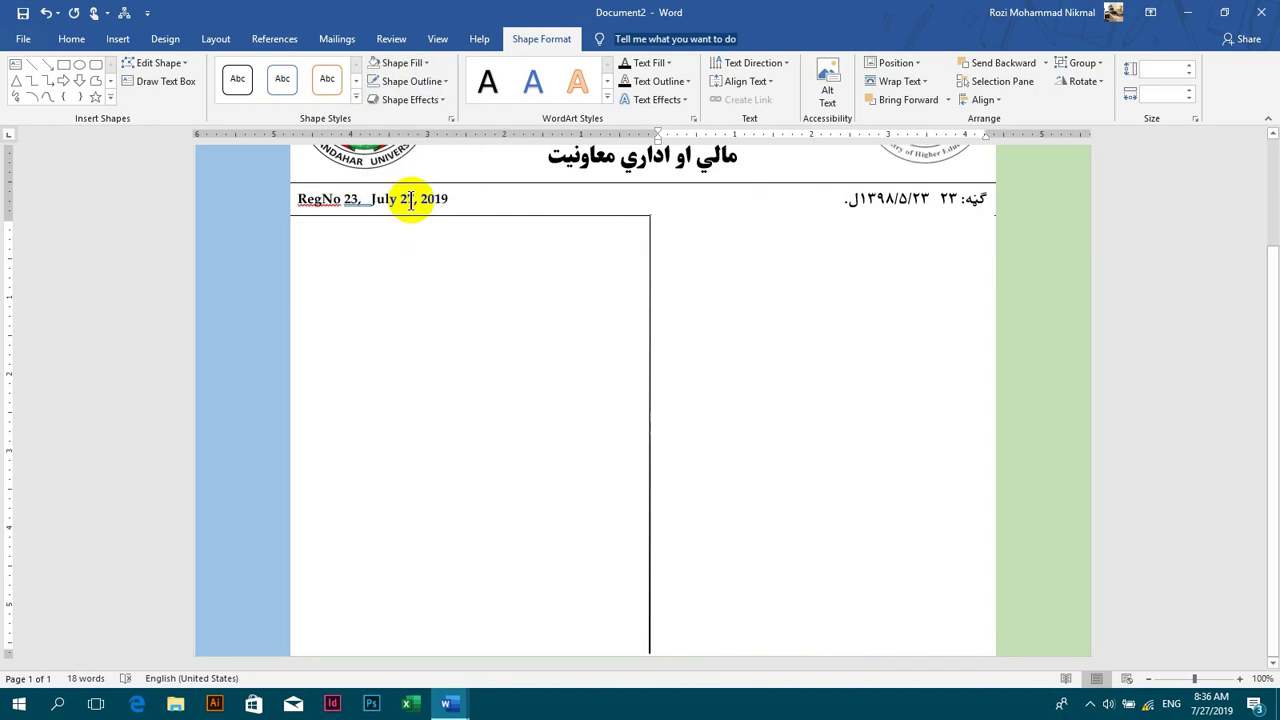
click(70, 39)
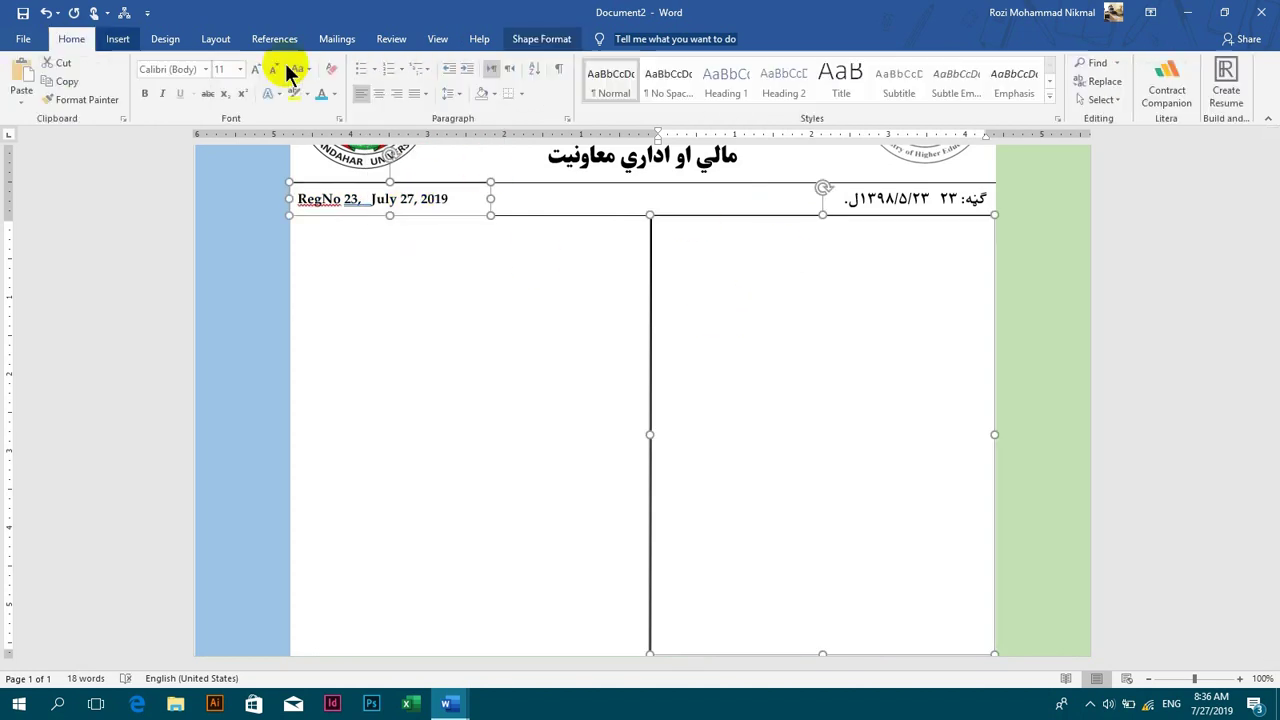
click(510, 78)
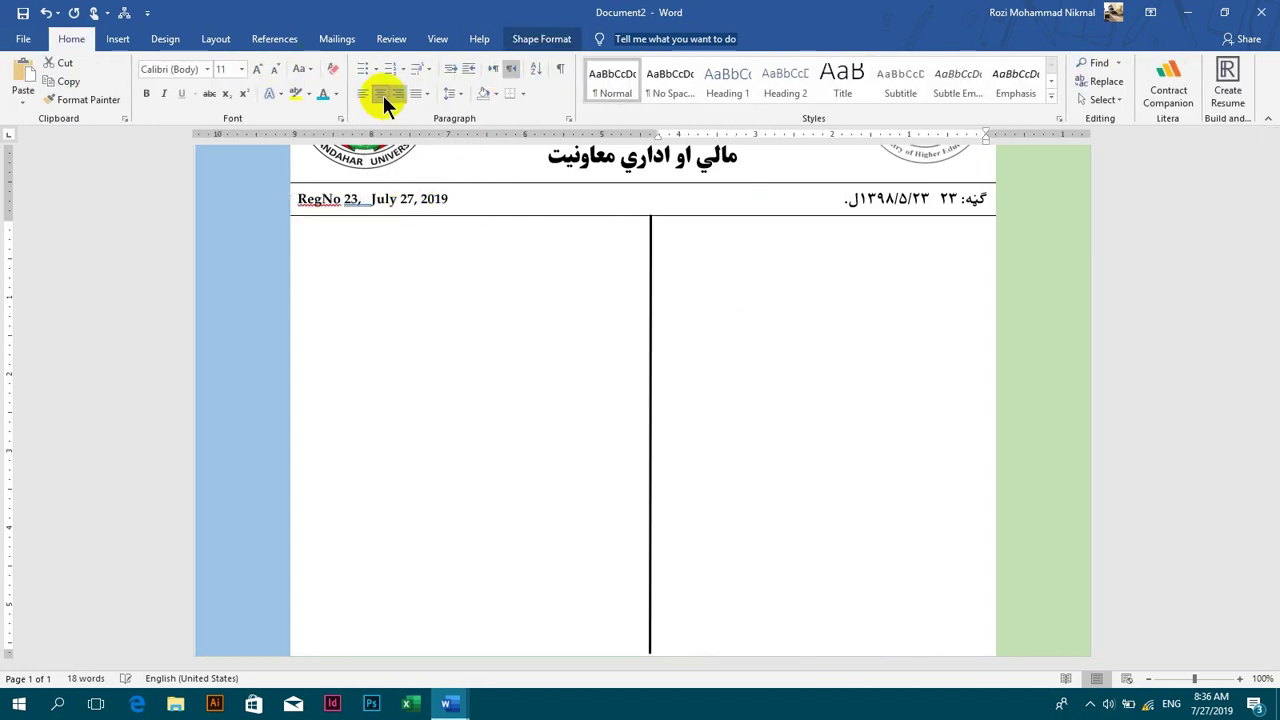
click(383, 94)
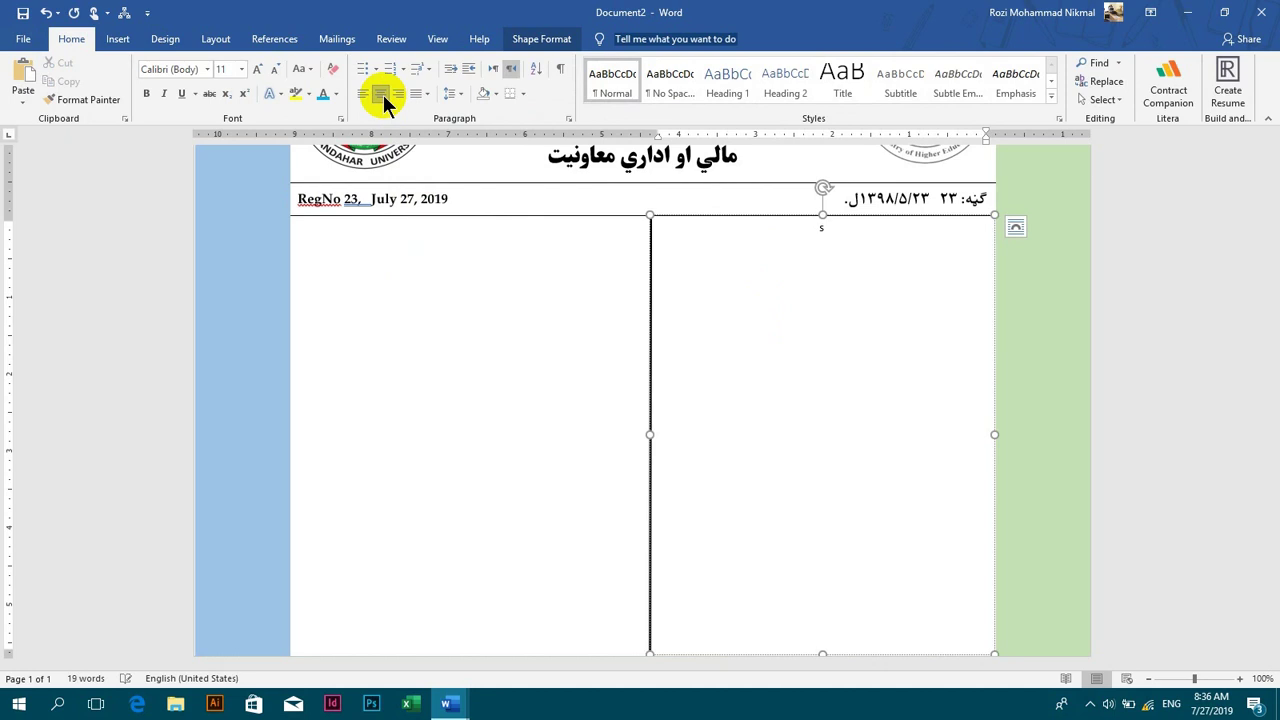
key(alt+shift)
text(تا)
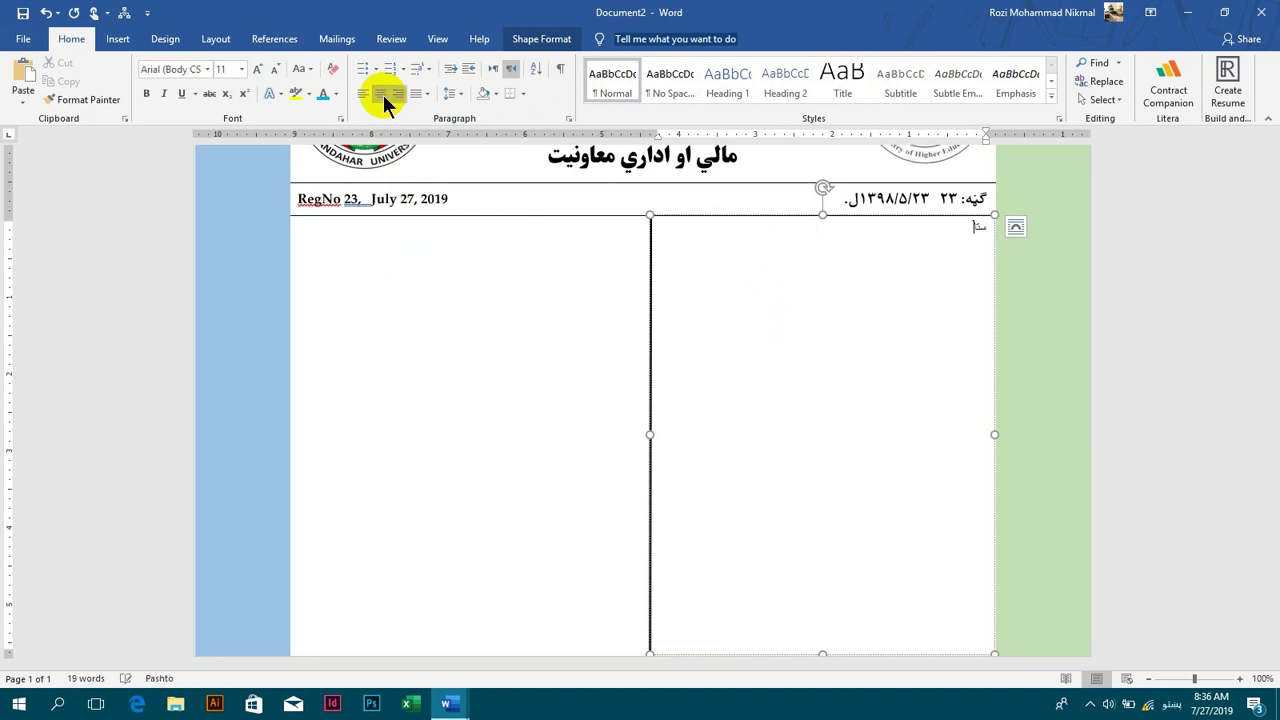
text(ینل)
text(یک)
Format the heading as centred, 22 pt, blue Bahij Titr
double_click(929, 240)
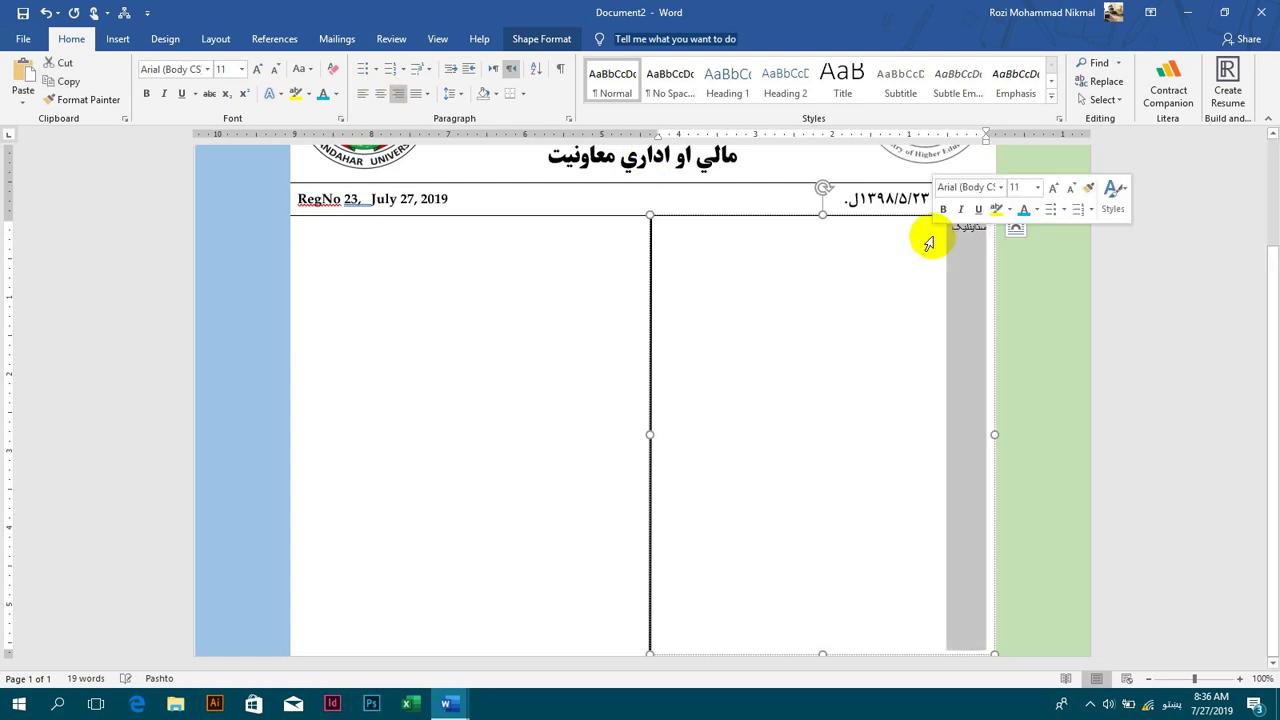
click(257, 69)
click(257, 69)
click(257, 69)
click(257, 69)
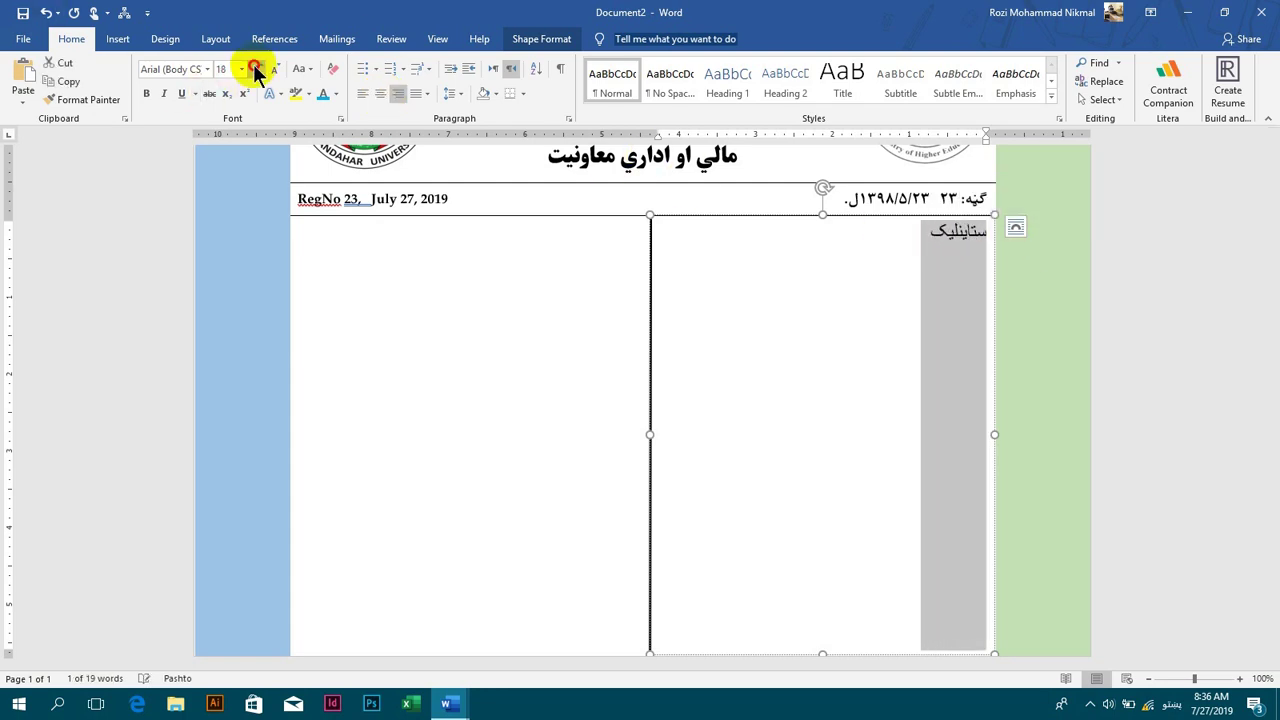
click(257, 69)
click(257, 69)
click(380, 95)
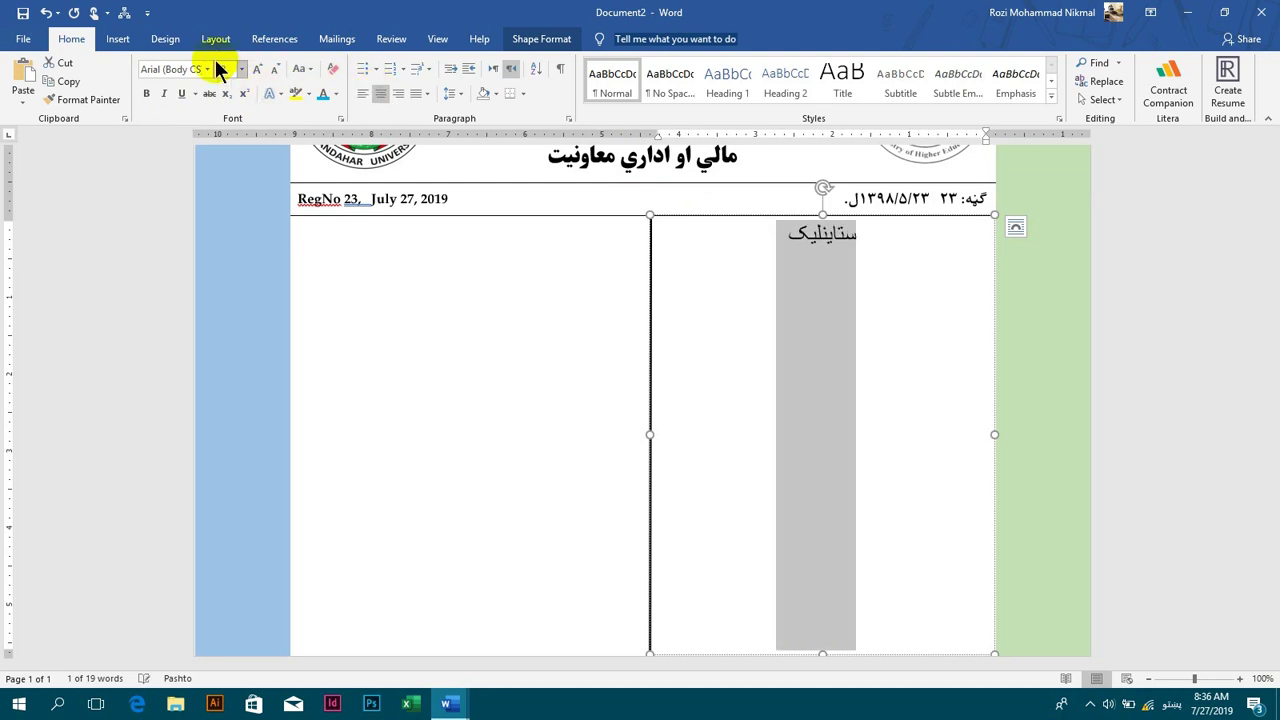
click(207, 69)
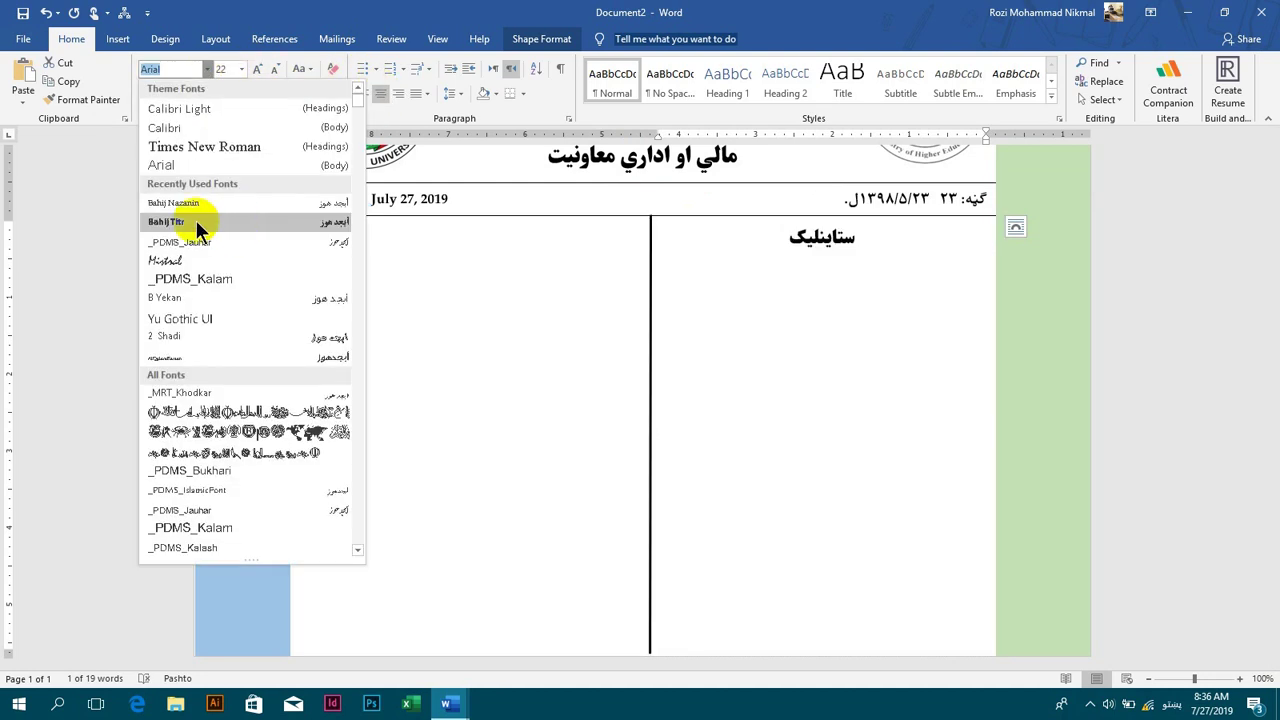
click(197, 222)
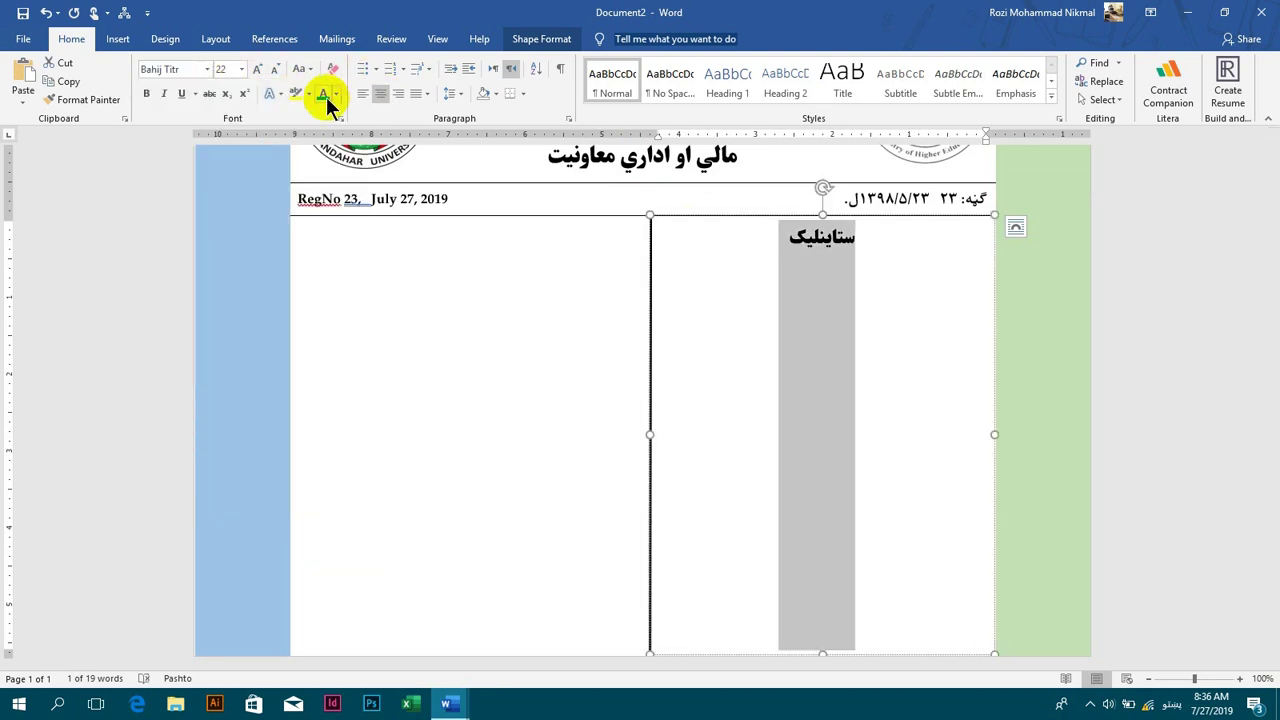
click(866, 378)
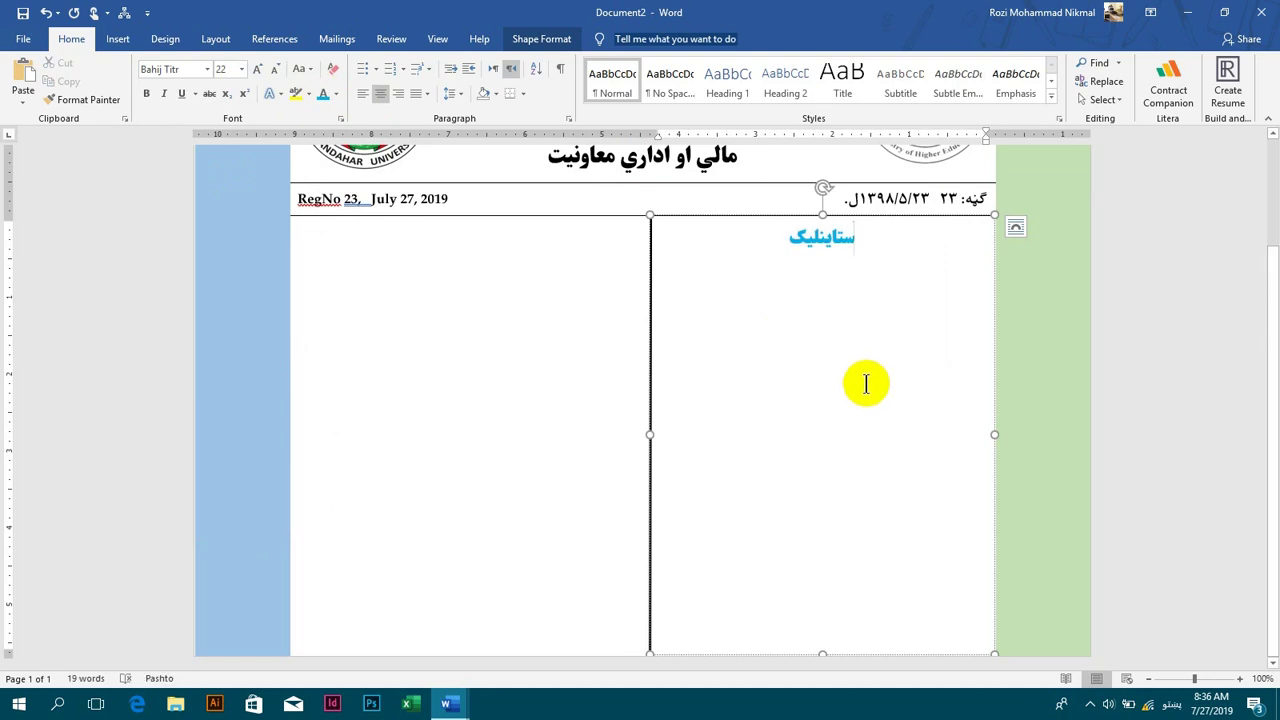
click(778, 212)
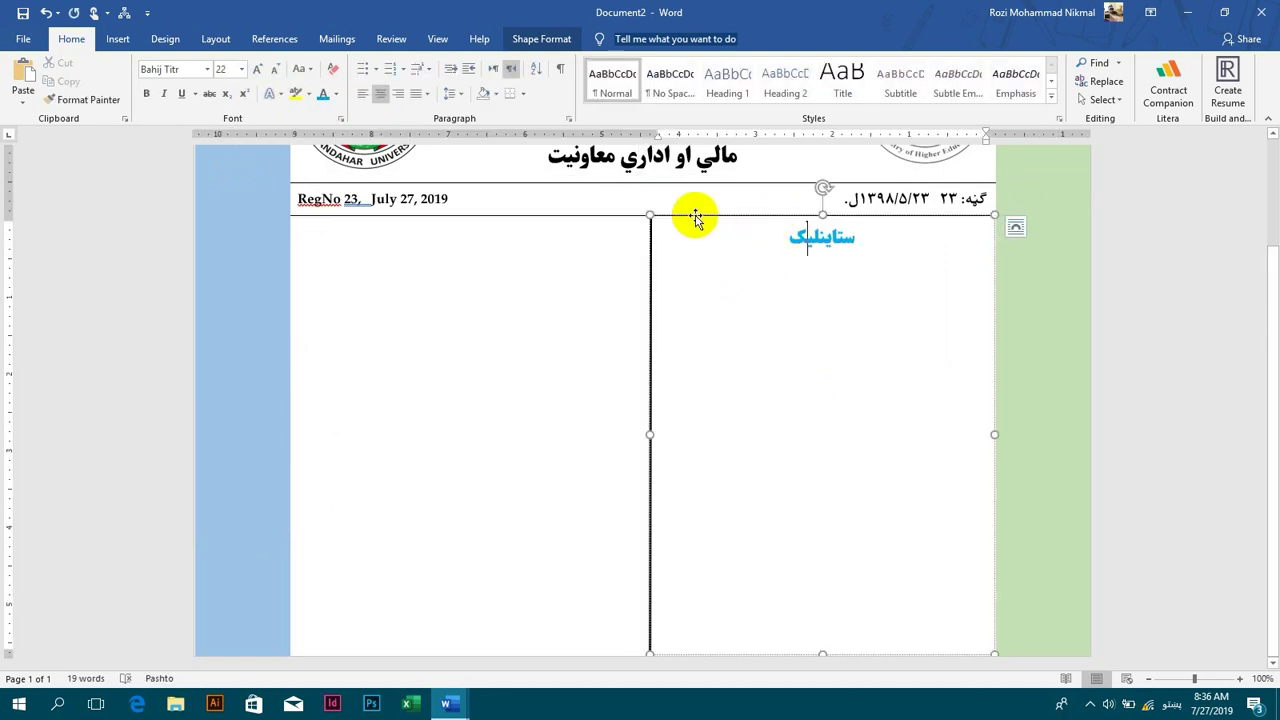
click(696, 215)
Duplicate the ستاینلیک heading box with Ctrl+D and move the copy into the left column
key(ctrl+d)
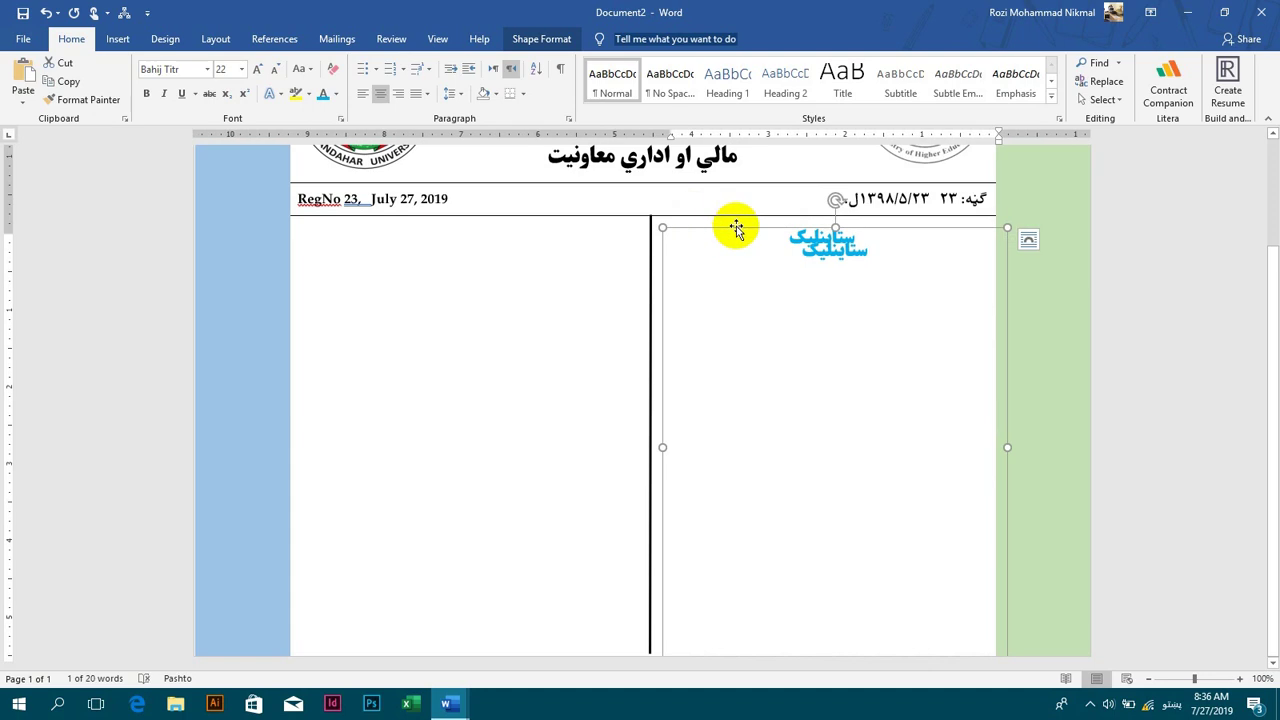
mouse_move(668, 228)
mouse_down()
mouse_move(365, 228)
mouse_move(381, 216)
mouse_move(363, 211)
mouse_up()
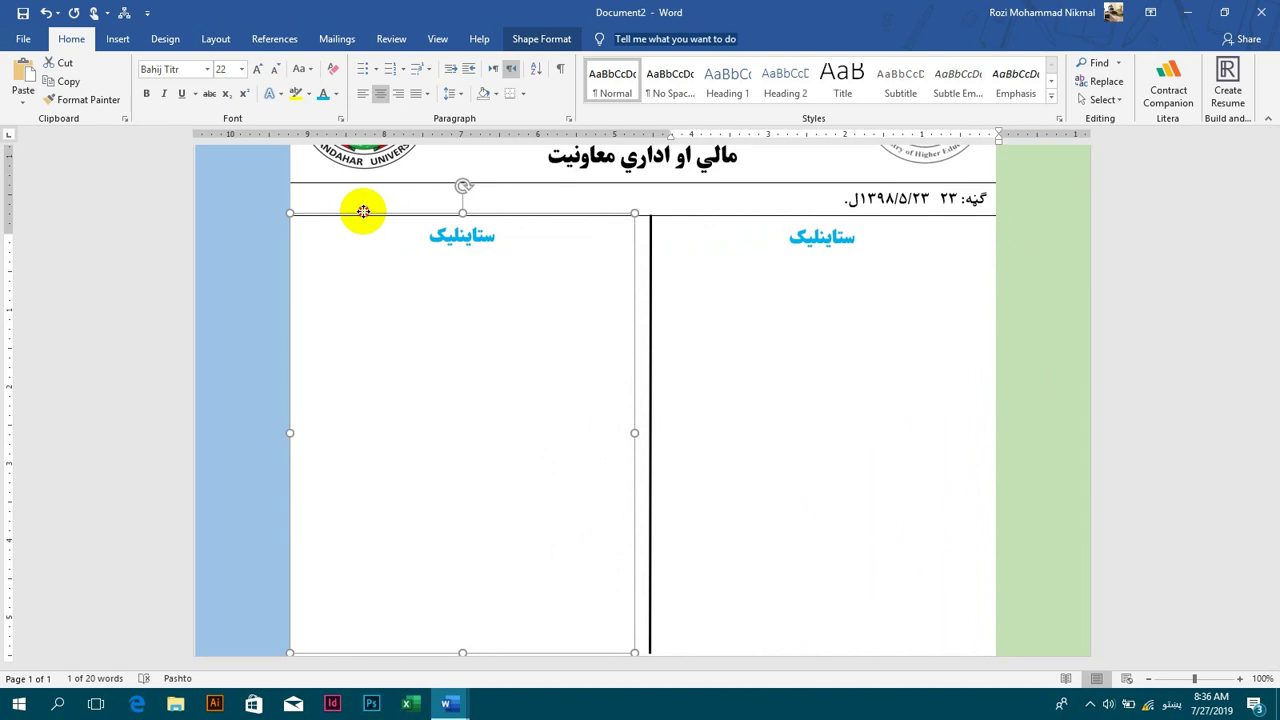
scroll(666, 252, up, 3)
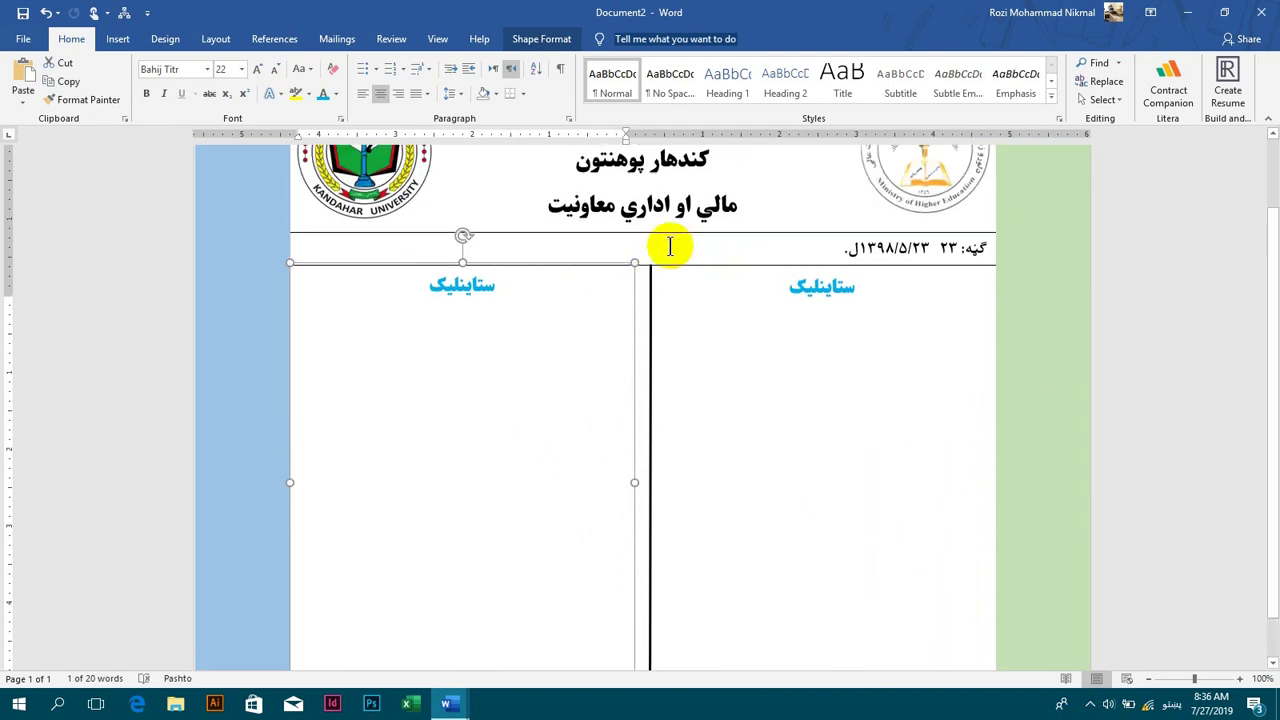
drag(648, 268, 670, 268)
scroll(670, 275, down, 1)
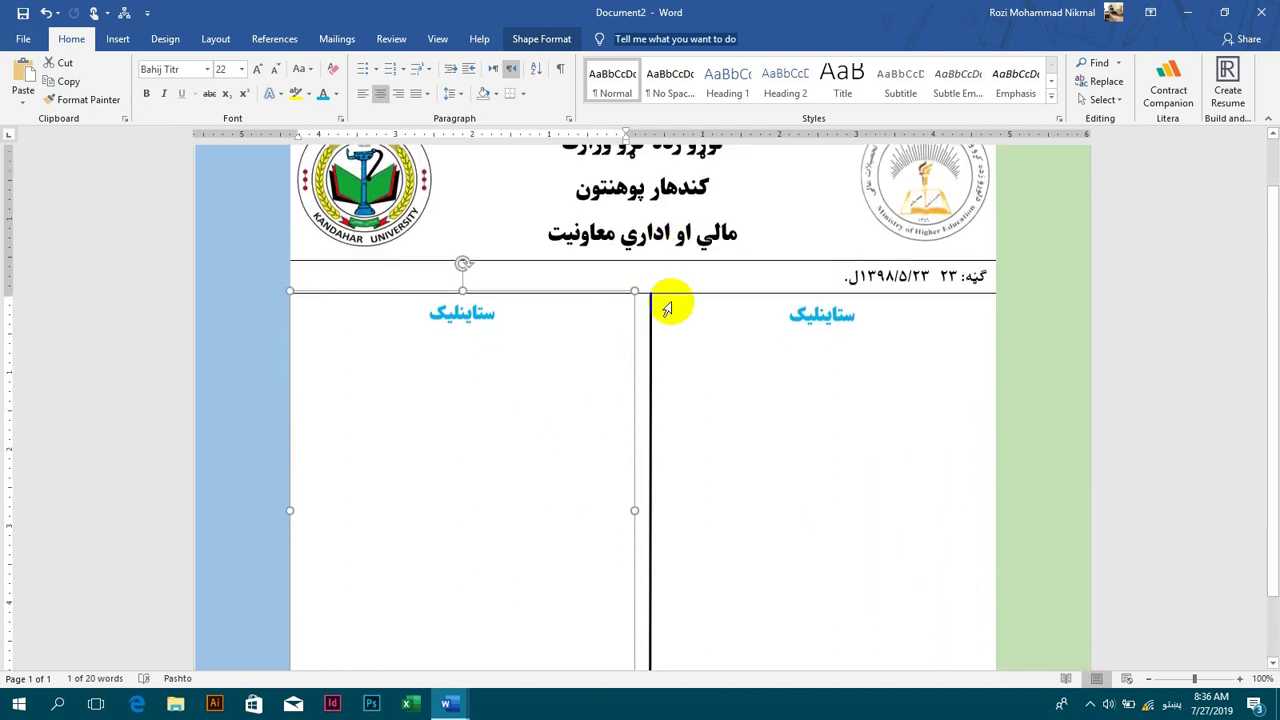
click(649, 420)
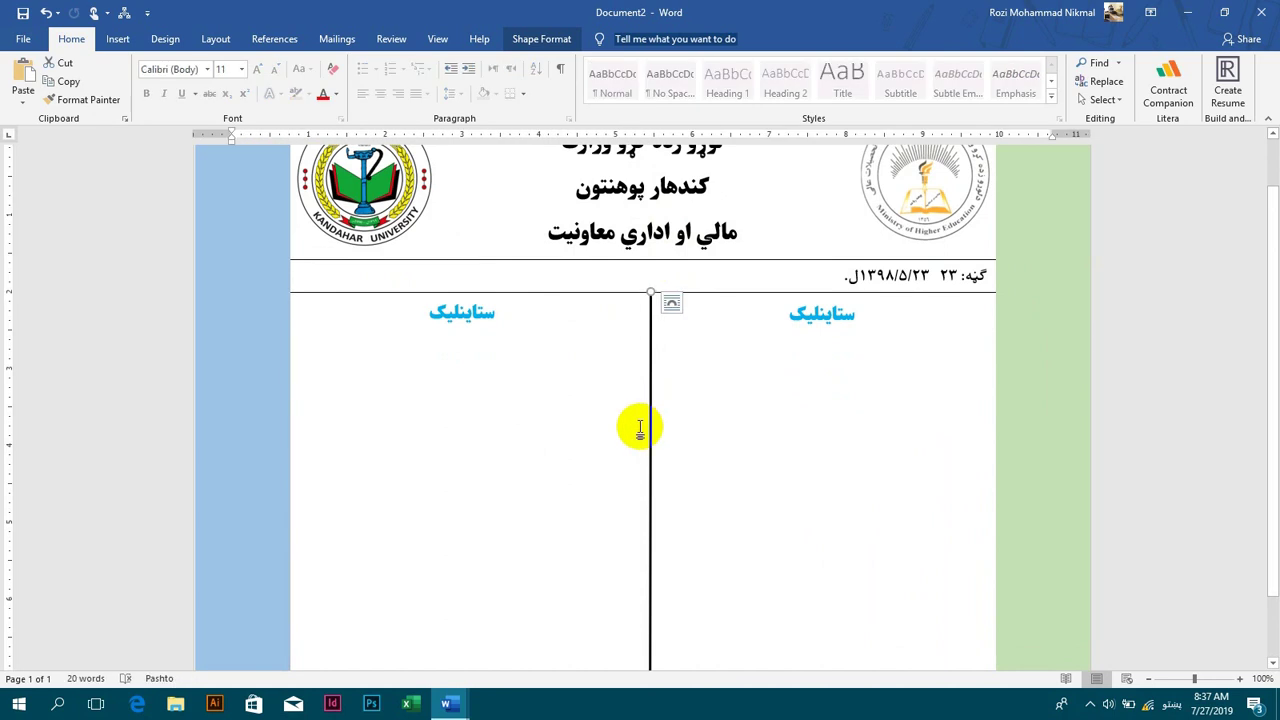
Nudge the column divider slightly left and select the left column's Pashto heading
key(Left)
key(Left)
key(Left)
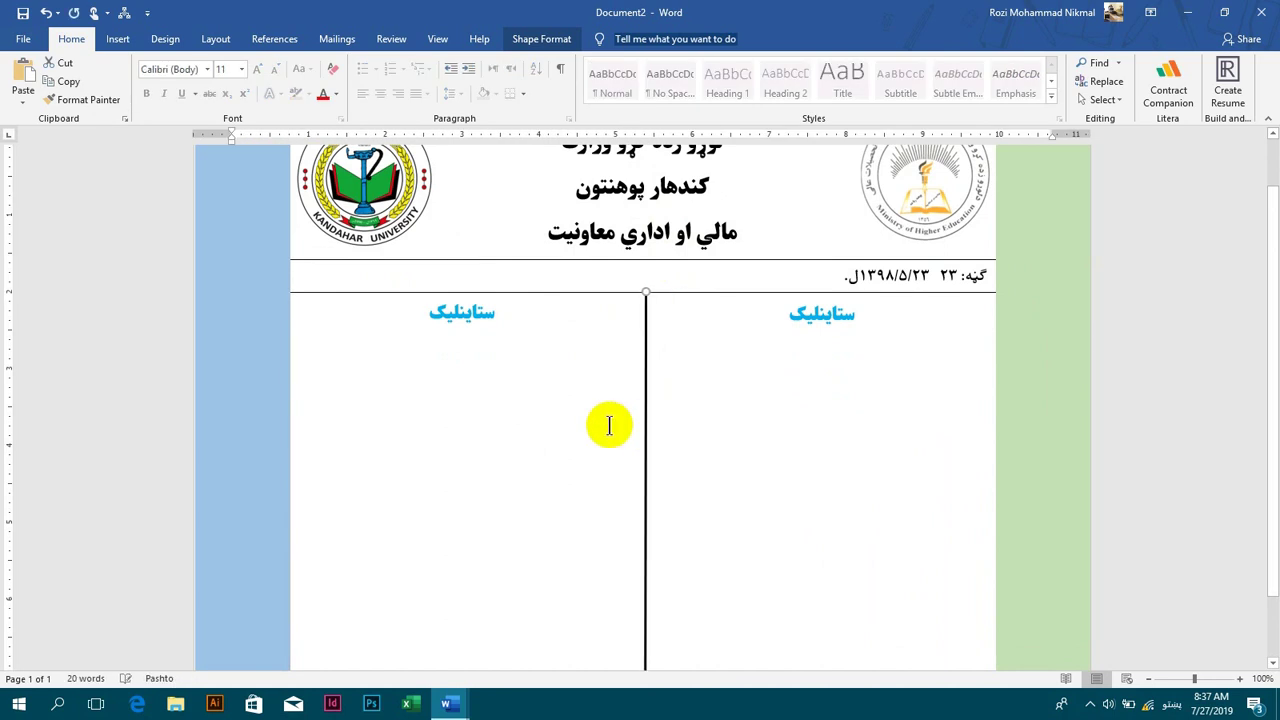
key(Left)
click(525, 432)
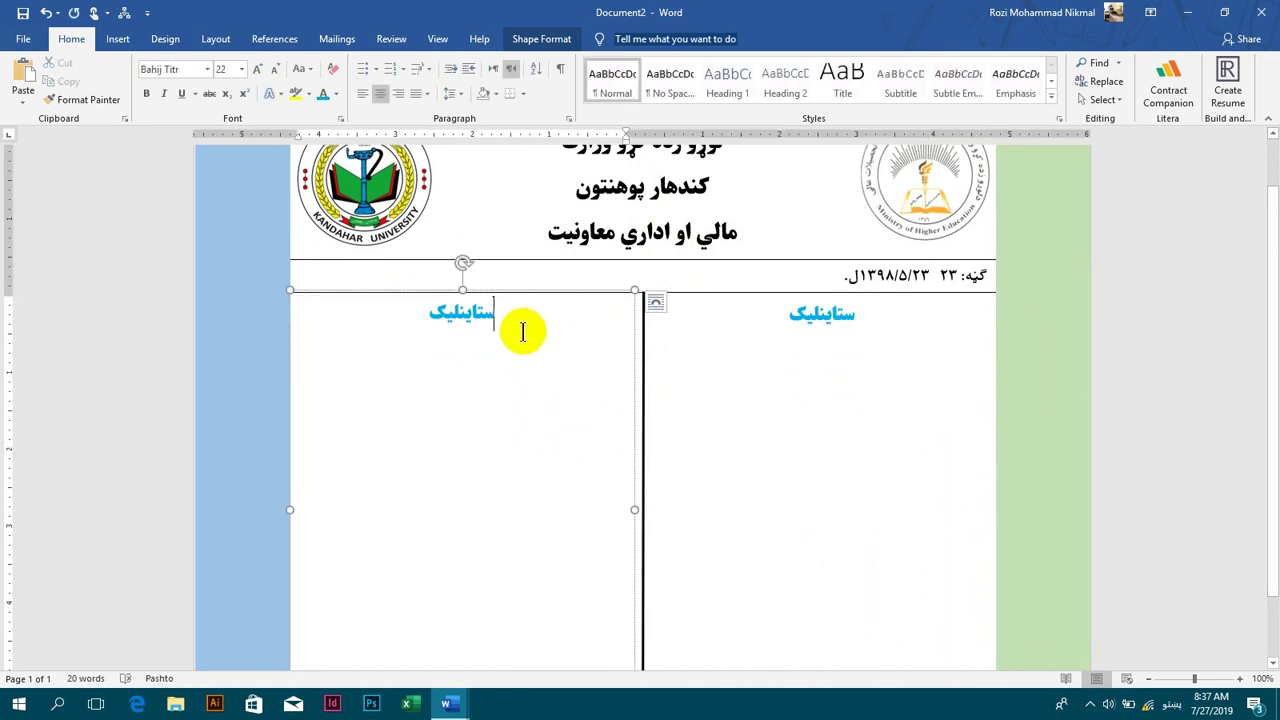
click(408, 328)
Replace the heading with 'Appreciation Letter', fixing the misspellings, then select it
key(alt+shift)
text(A)
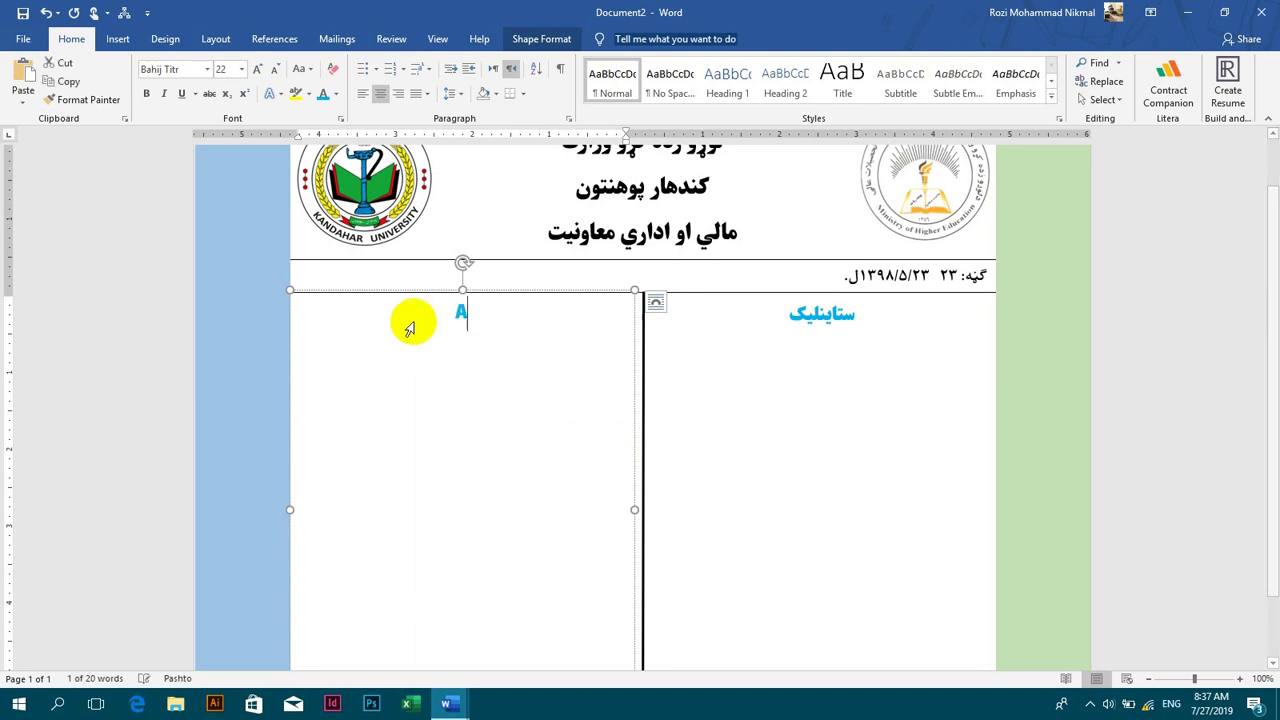
text(ppric)
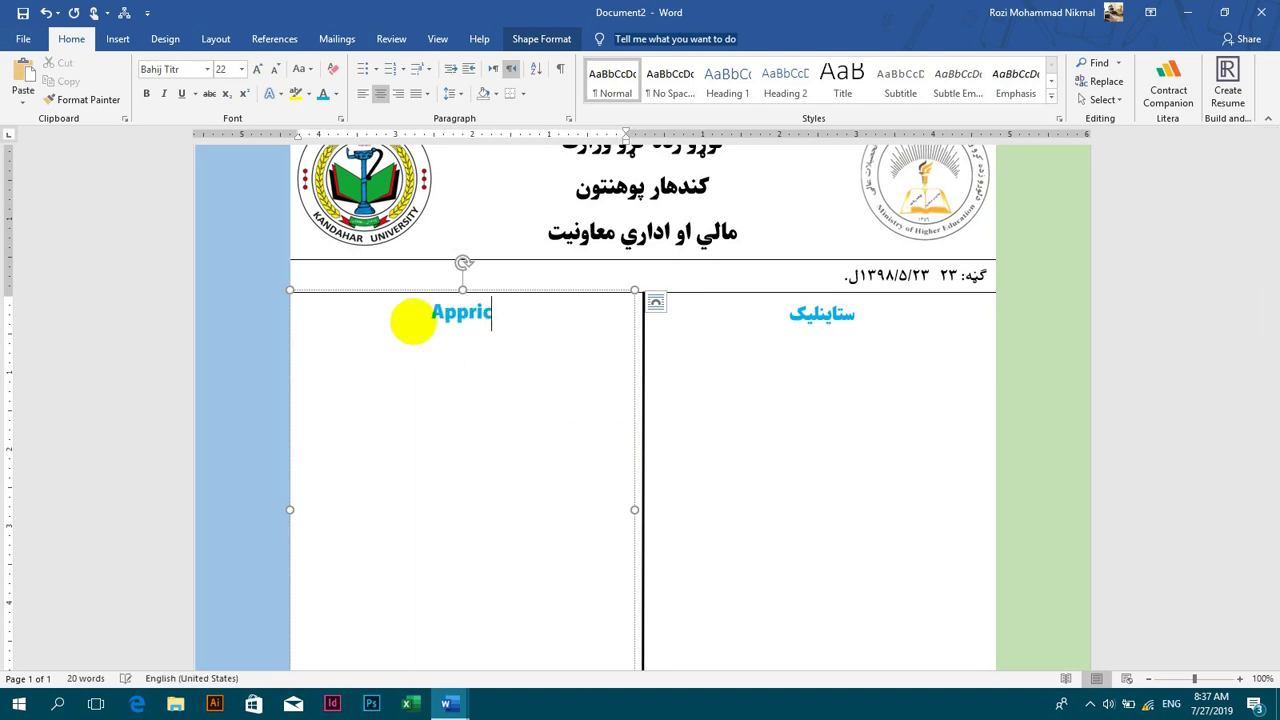
text(iation Le)
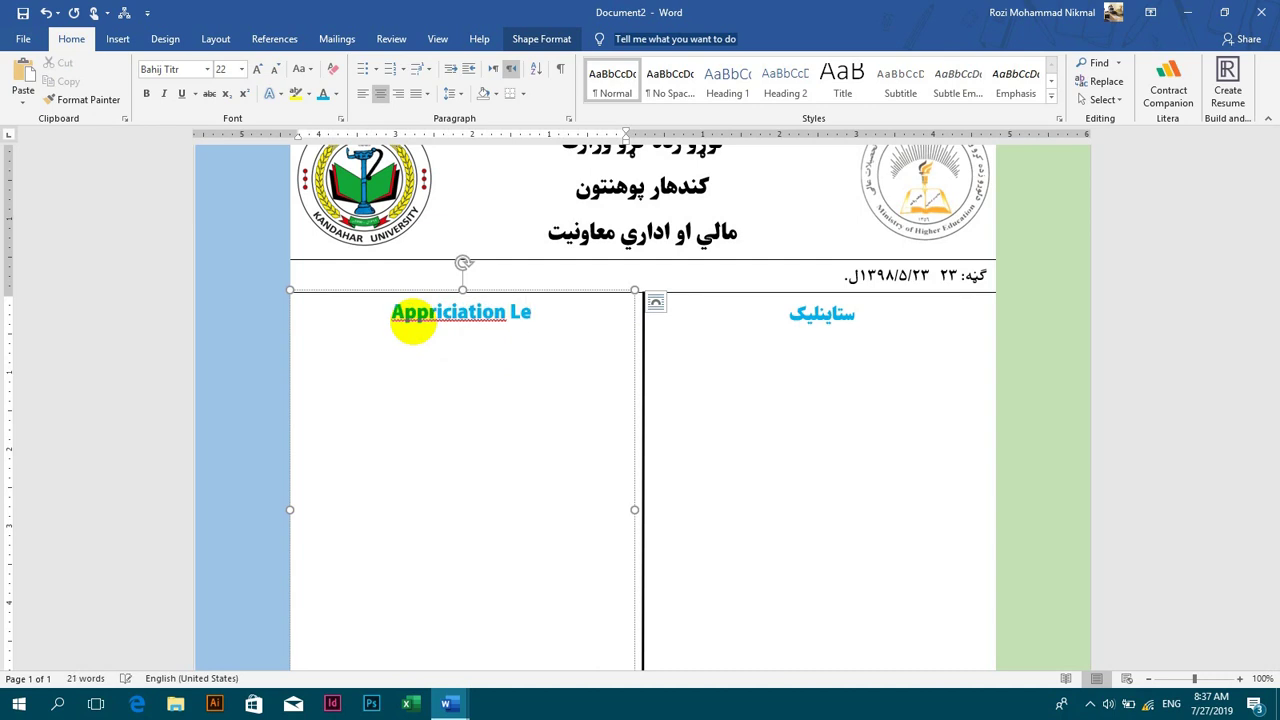
text(eter)
key(BackSpace)
key(BackSpace)
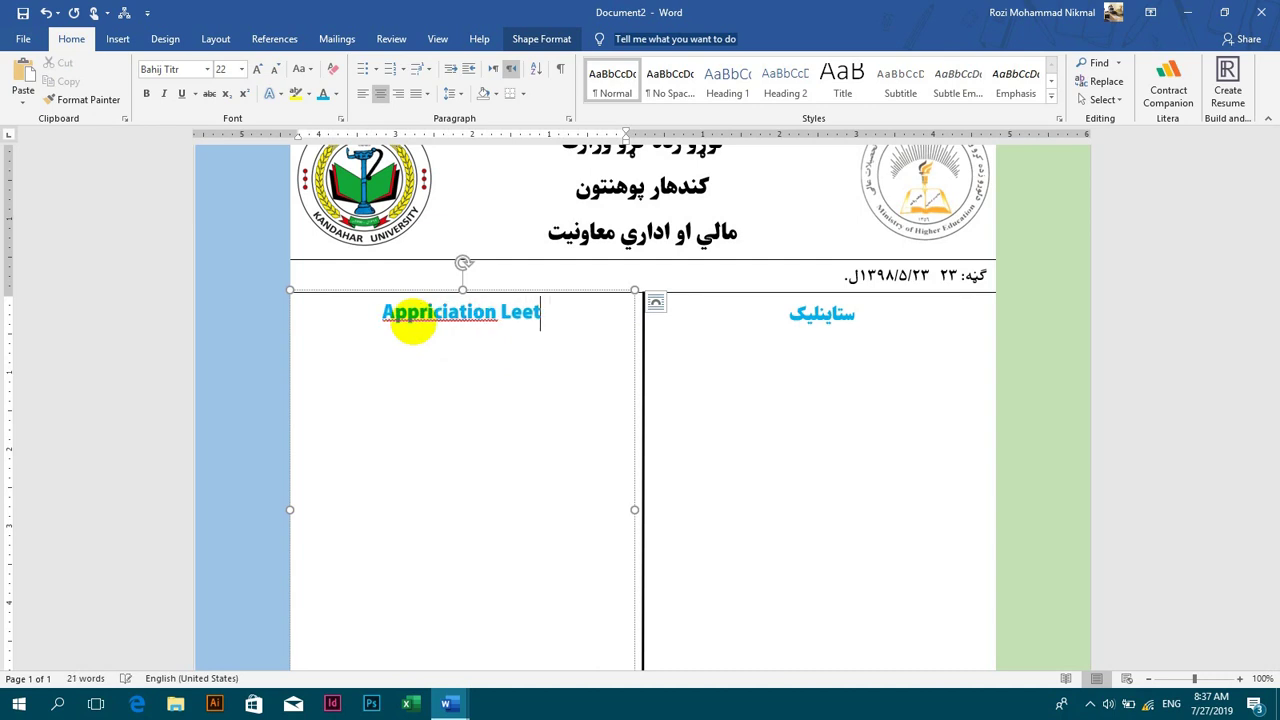
key(BackSpace)
key(BackSpace)
text(tter)
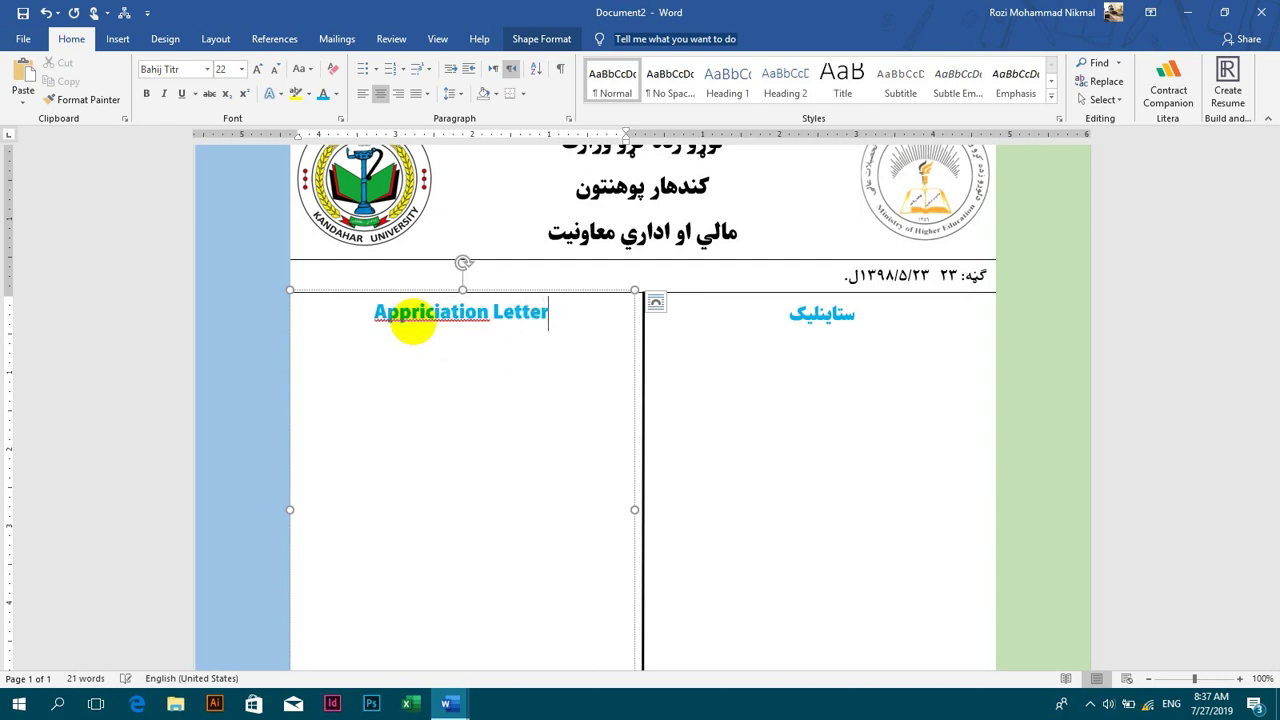
right_click(457, 305)
click(486, 323)
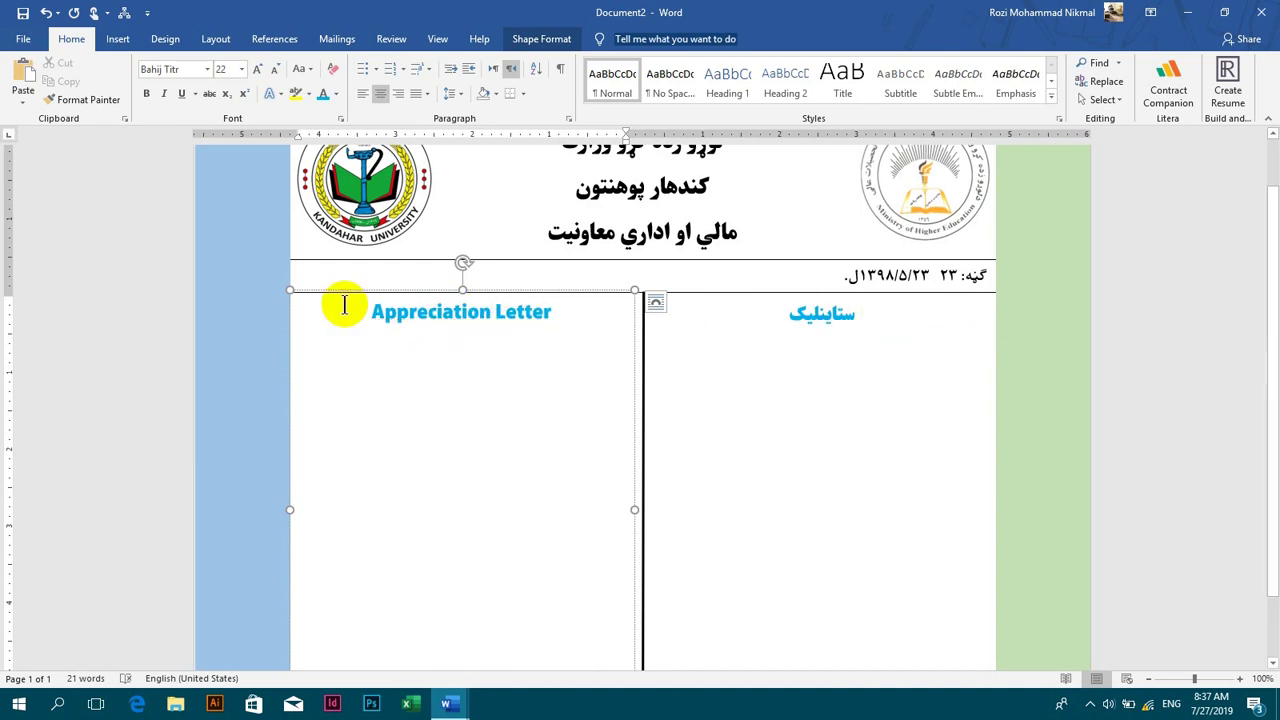
drag(345, 318, 1094, 277)
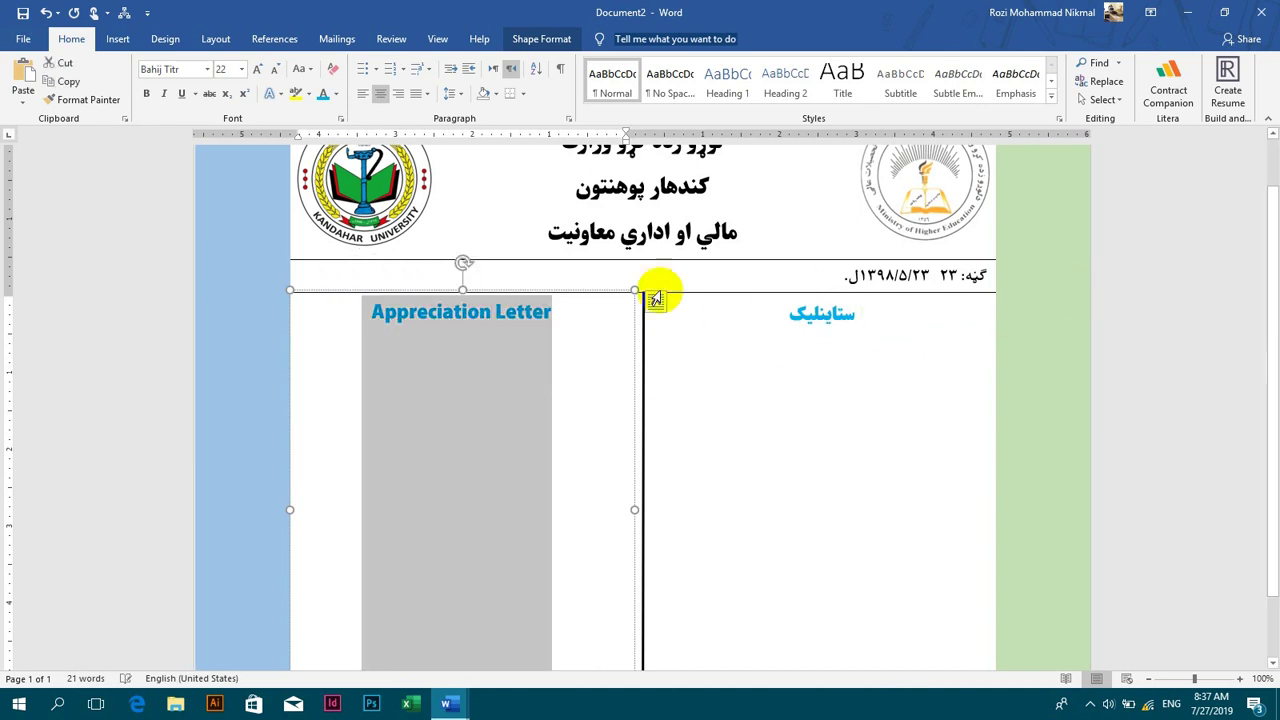
Change the 'Appreciation Letter' heading's font color from blue to green
click(337, 94)
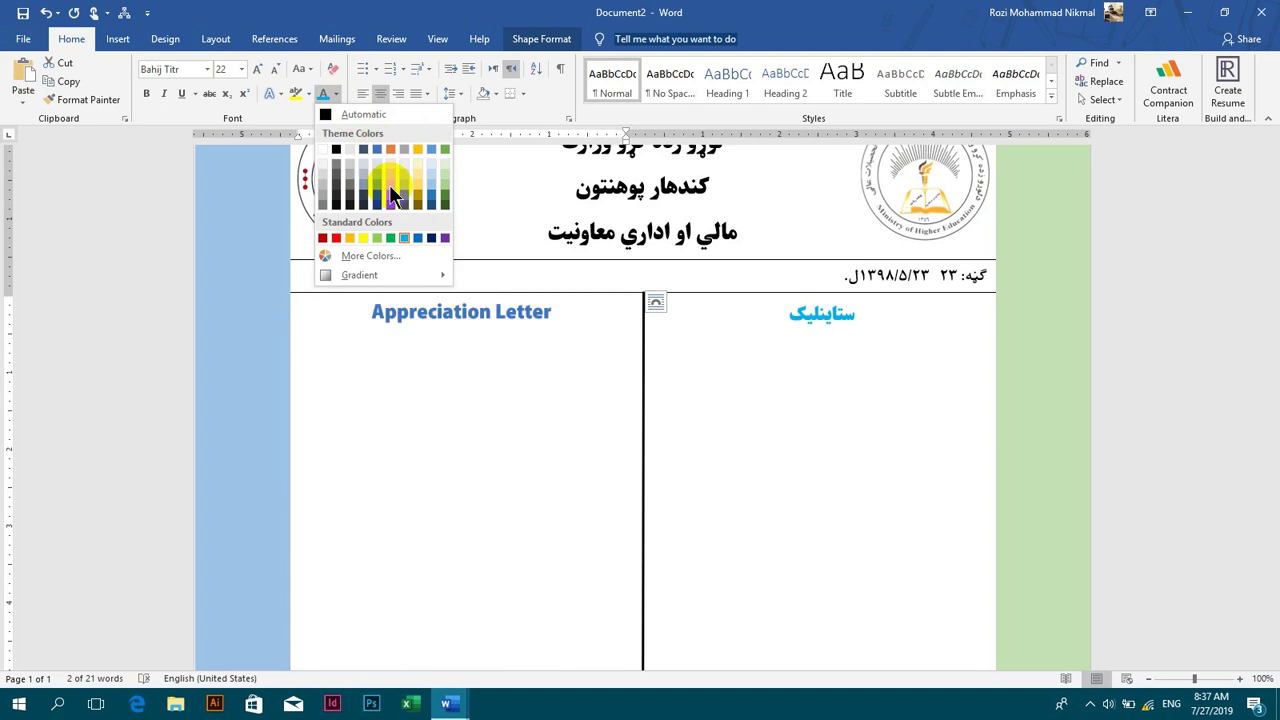
click(442, 176)
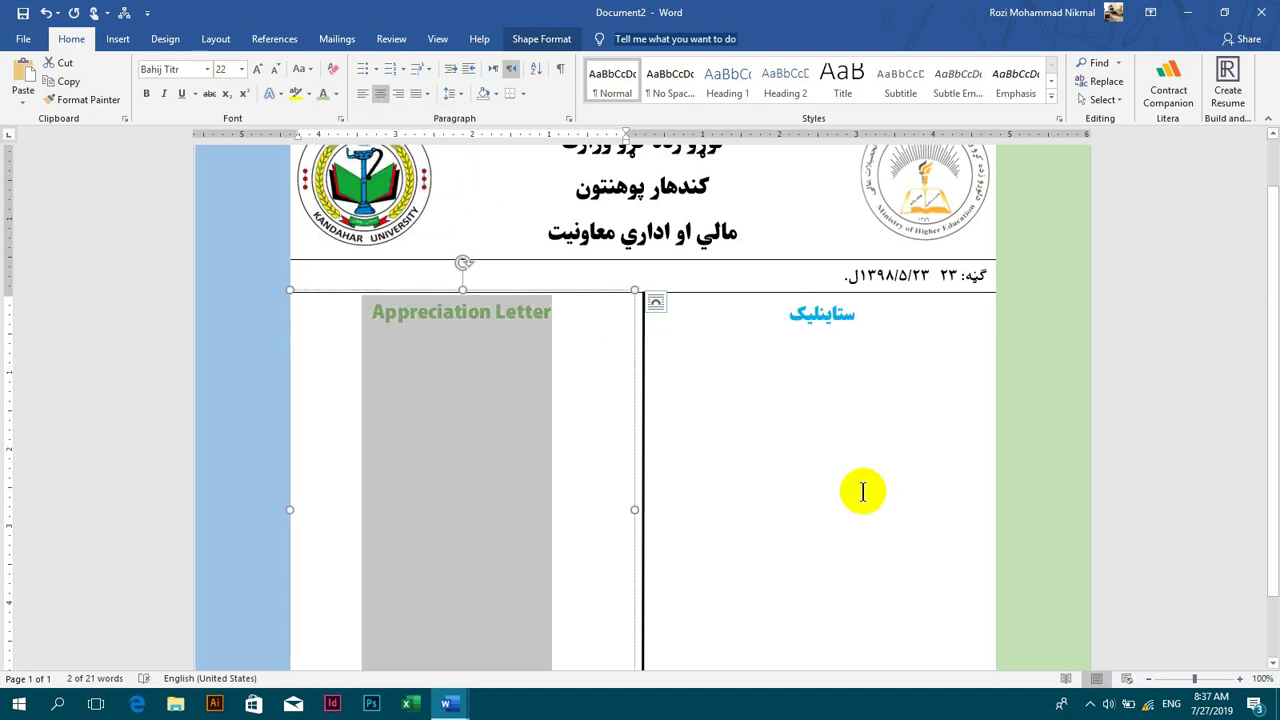
scroll(870, 491, down, 2)
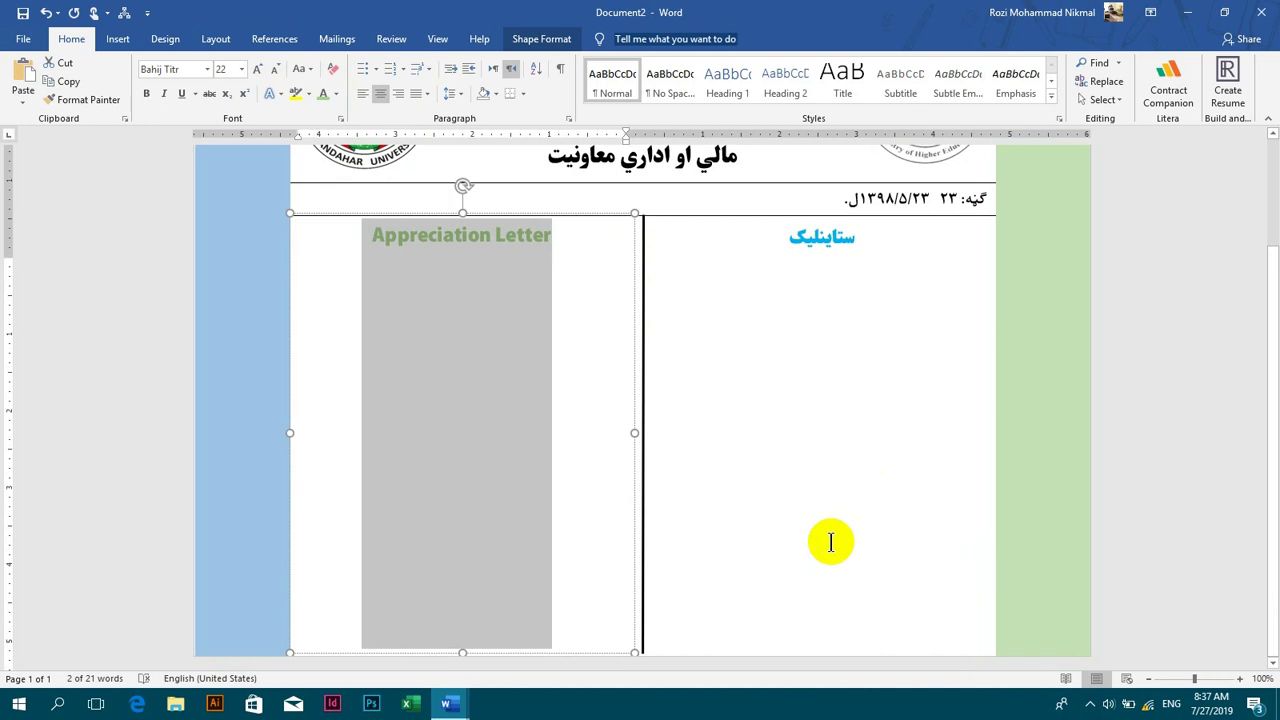
scroll(810, 535, up, 3)
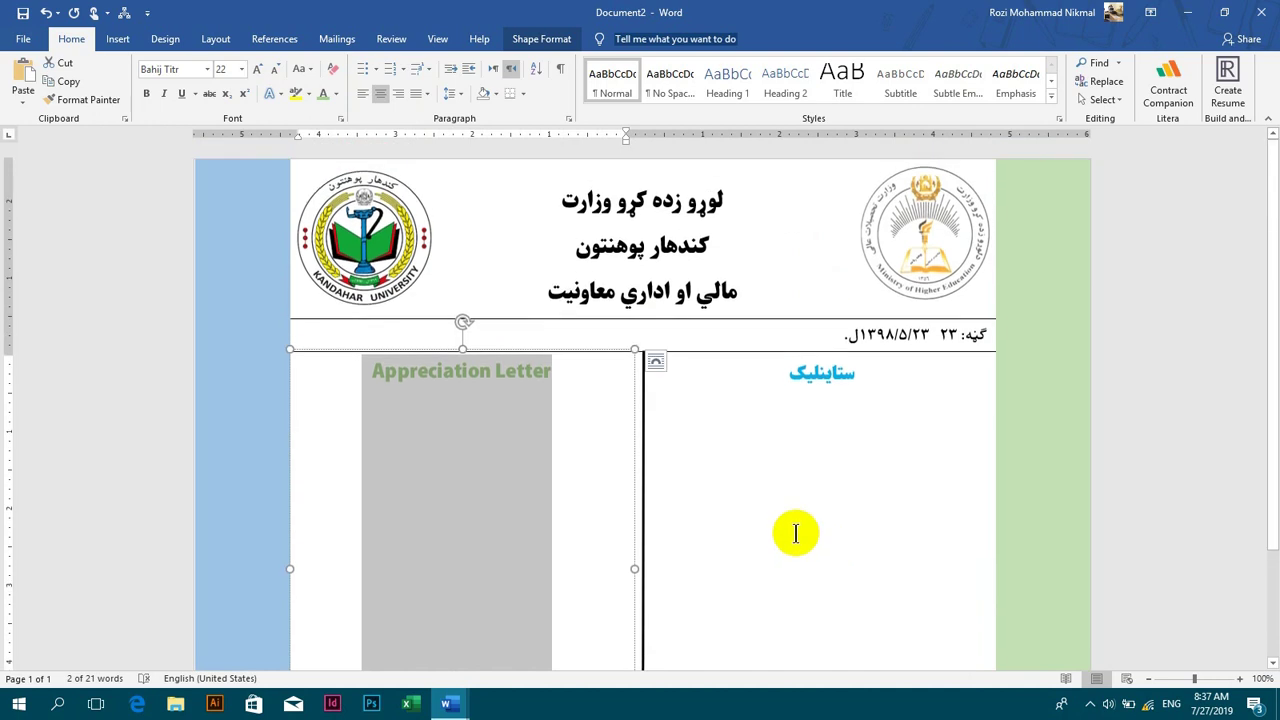